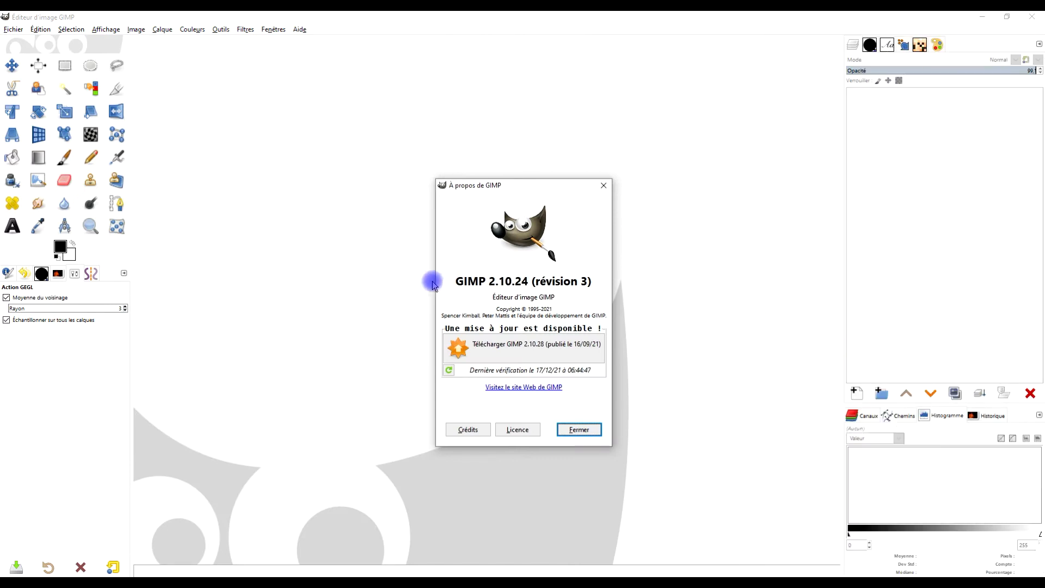
Close the About GIMP window, leaving GIMP 2.10.24 with no image open
drag(455, 281, 529, 281)
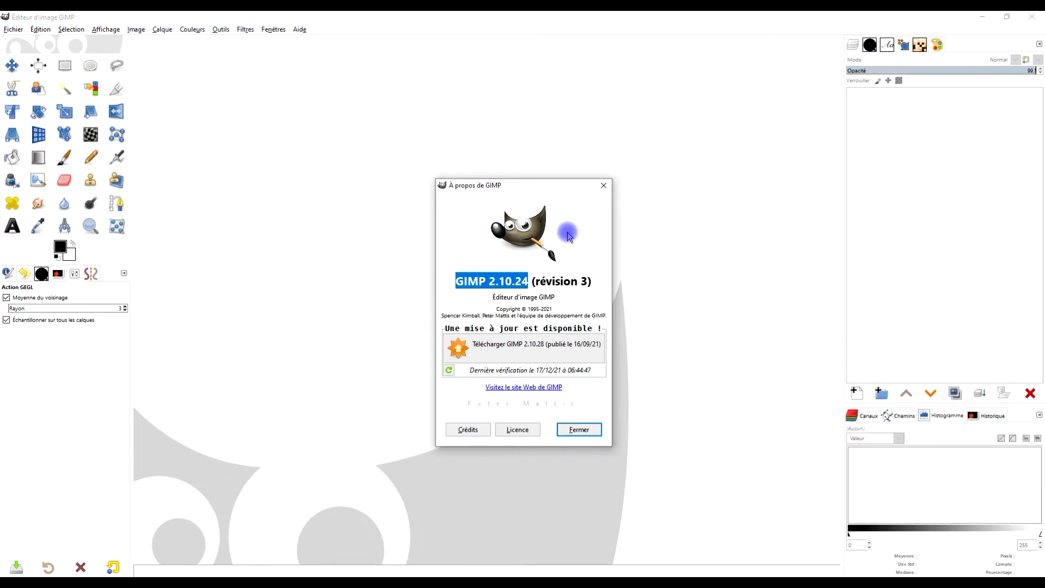
click(603, 185)
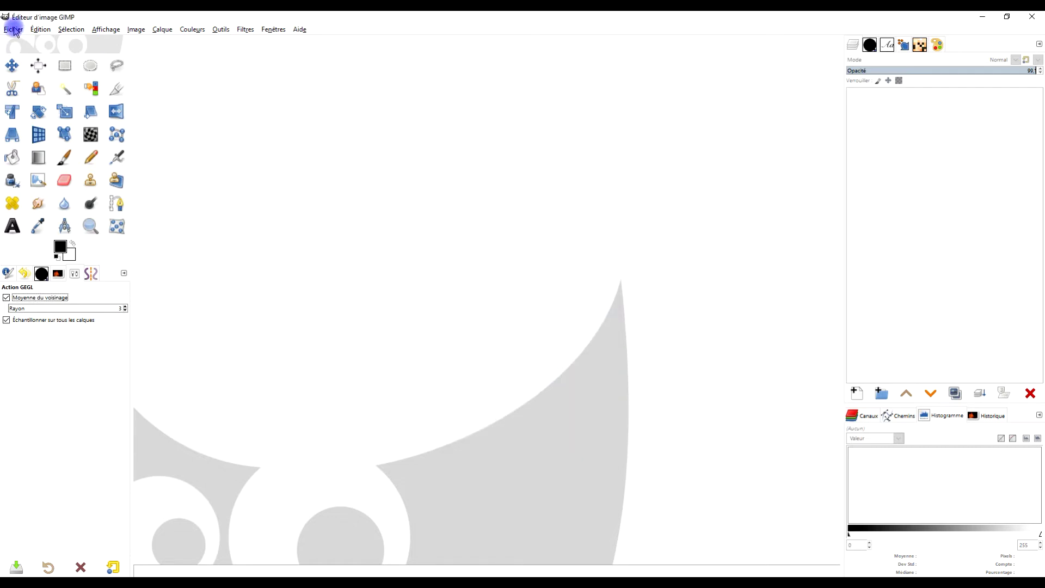
Create a new image from the A5 (300ppi) template in landscape, filled with white
click(12, 29)
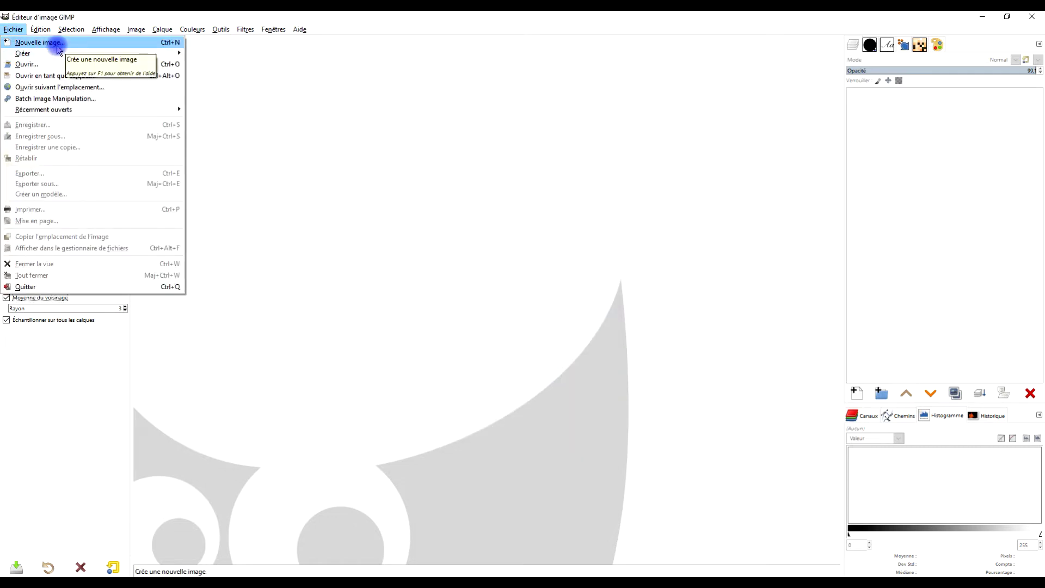
click(58, 46)
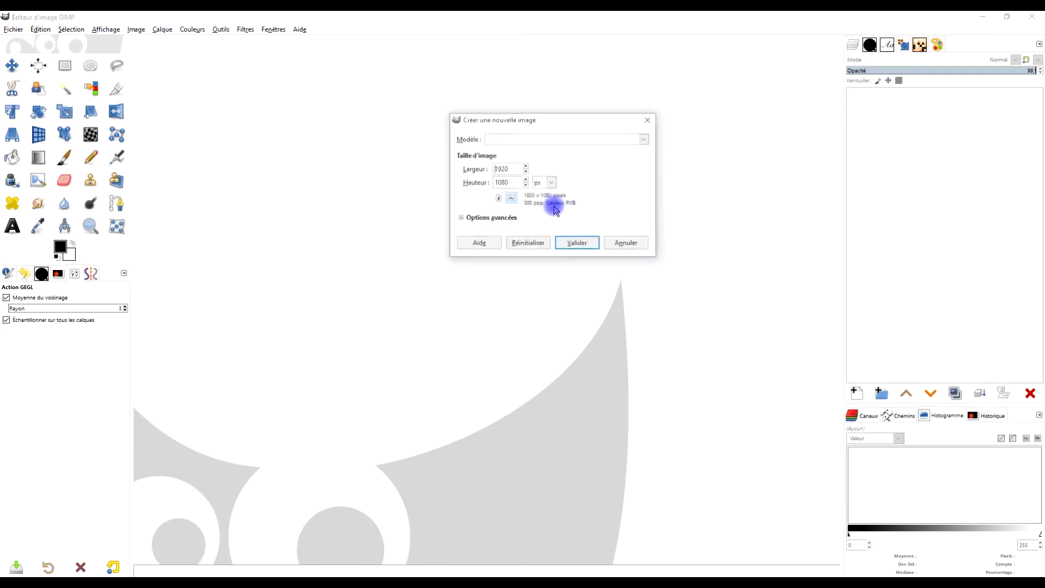
click(553, 139)
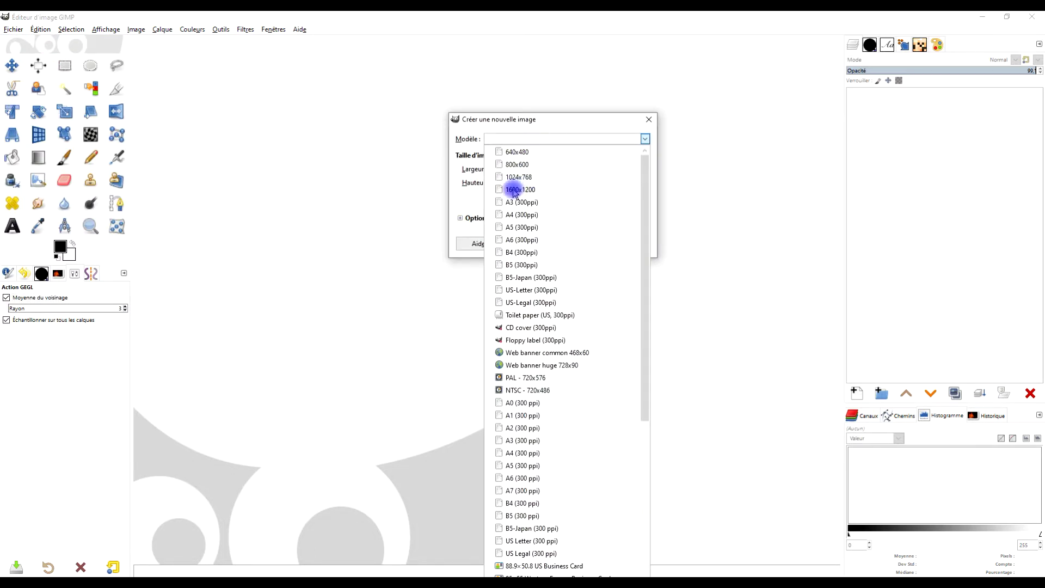
click(520, 227)
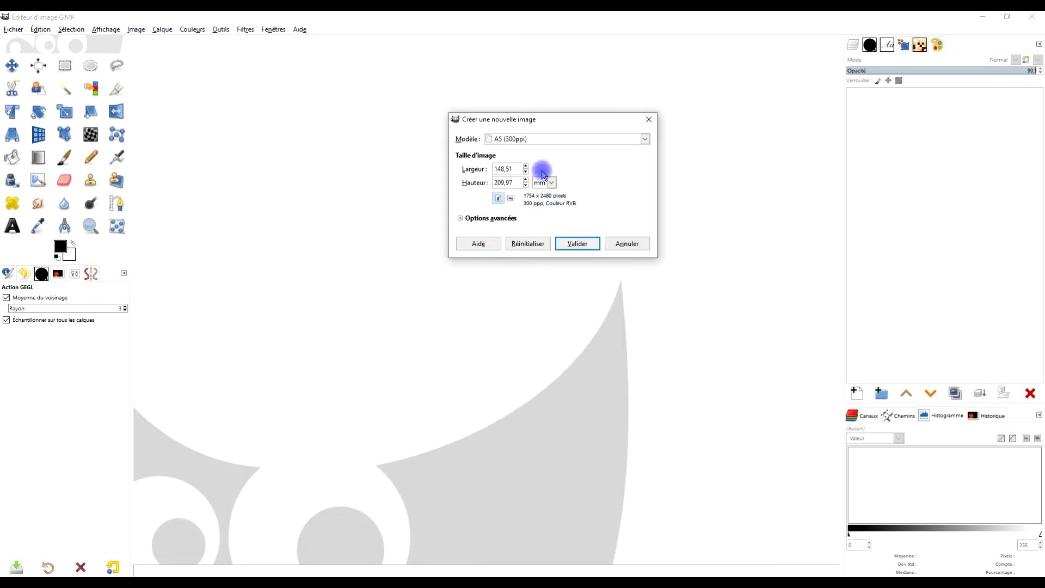
click(514, 201)
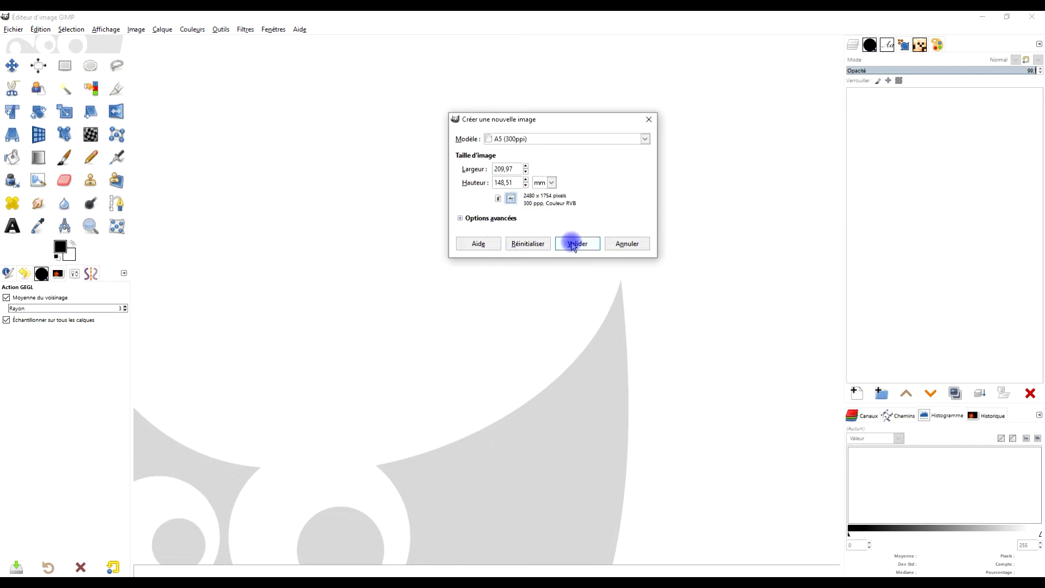
click(490, 218)
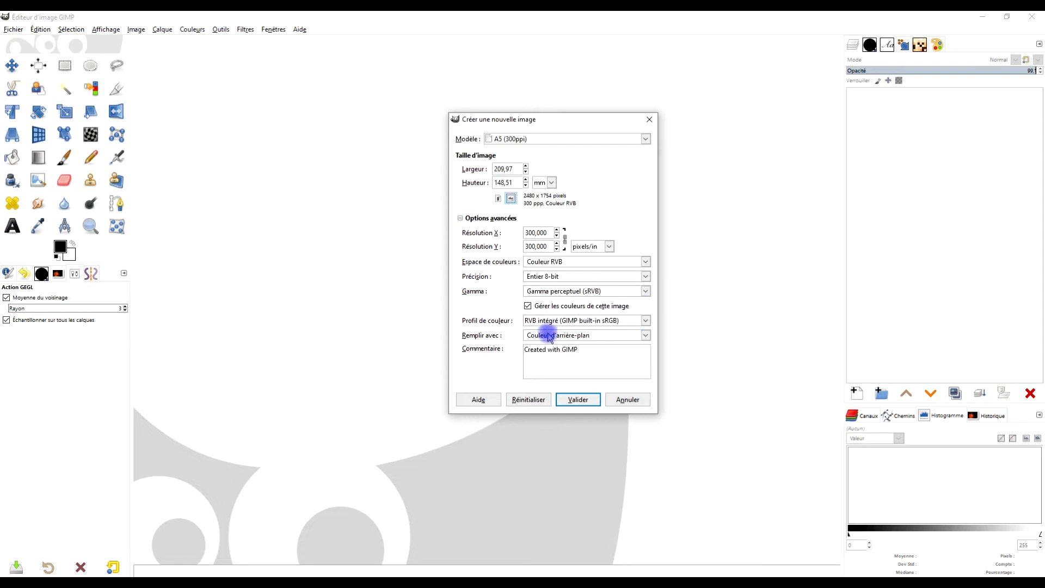
click(570, 339)
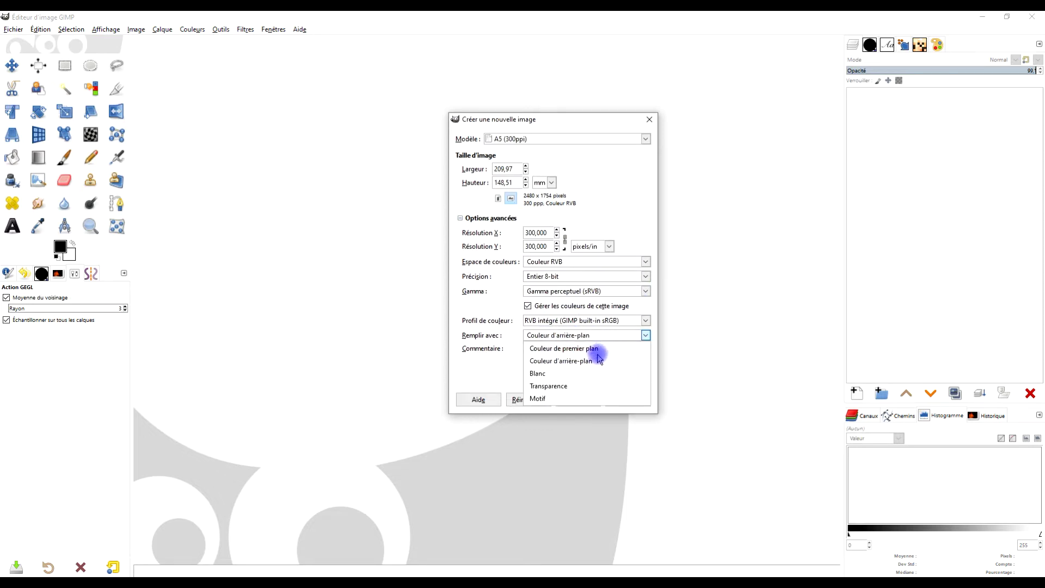
click(542, 373)
click(581, 403)
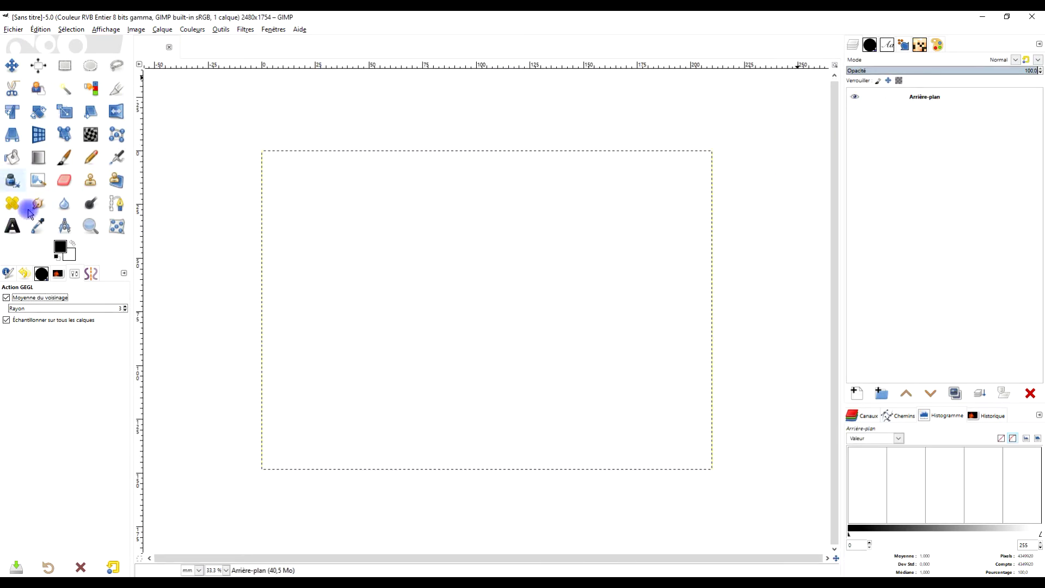
Set the background colour to gold e1a100 and fill the whole canvas with it
click(69, 254)
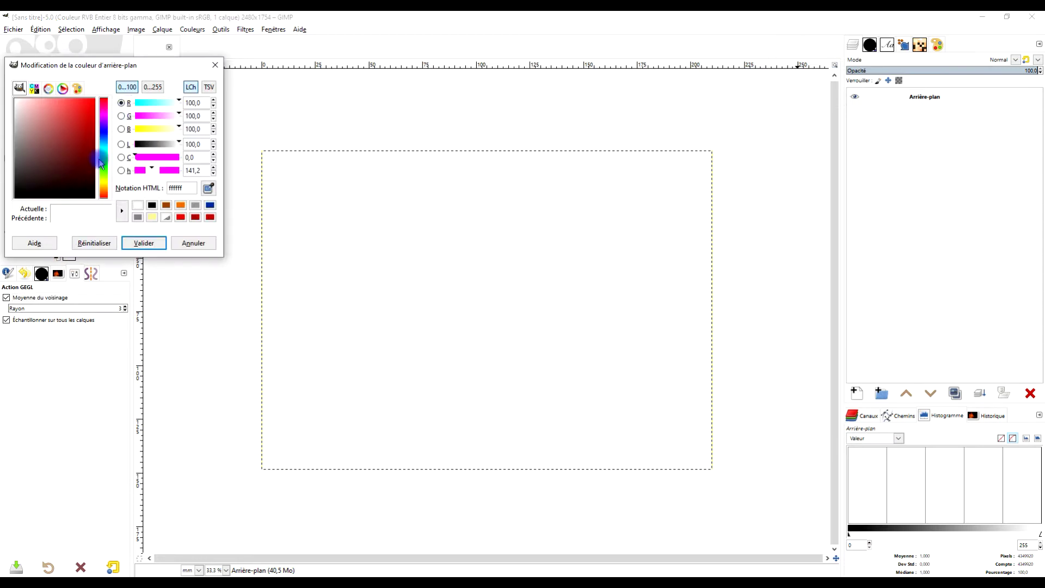
drag(104, 189, 103, 187)
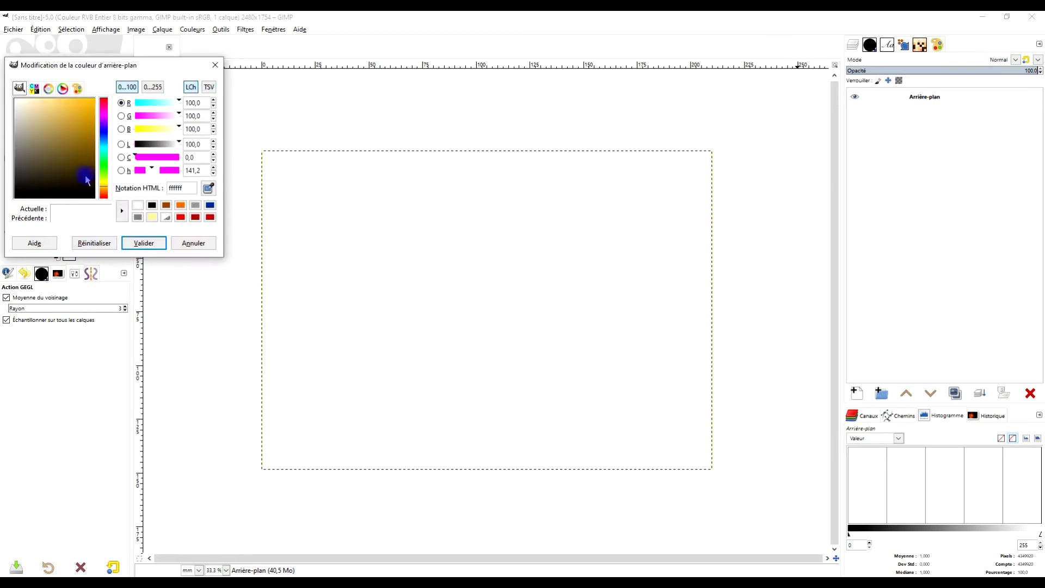
drag(87, 117, 147, 116)
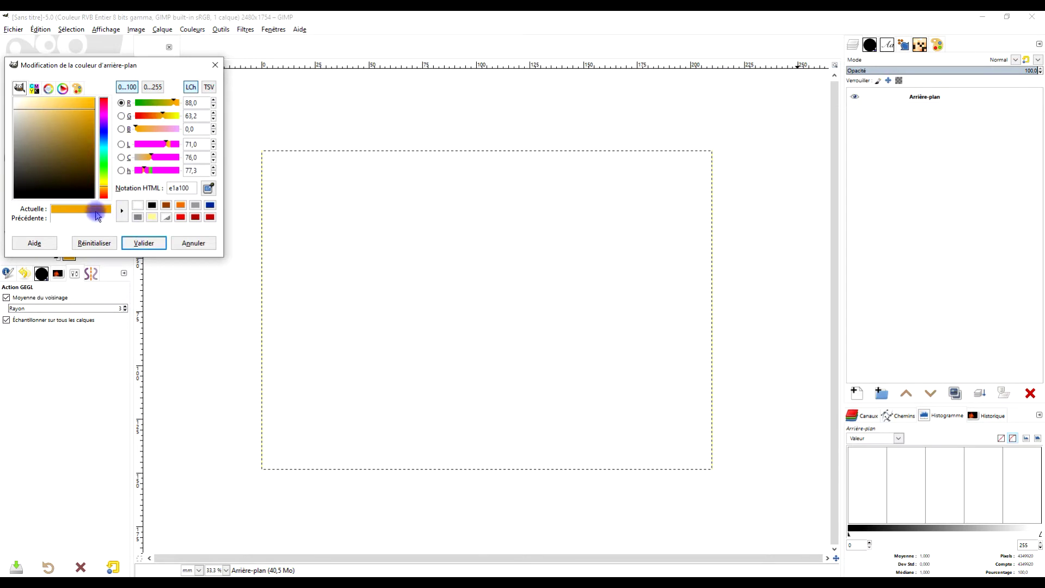
drag(90, 212, 442, 231)
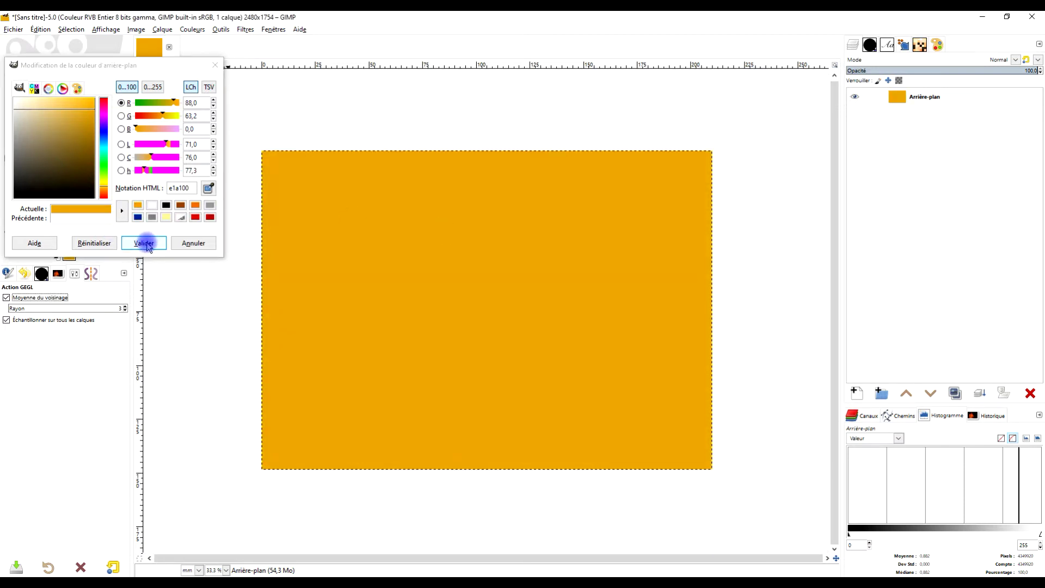
click(187, 243)
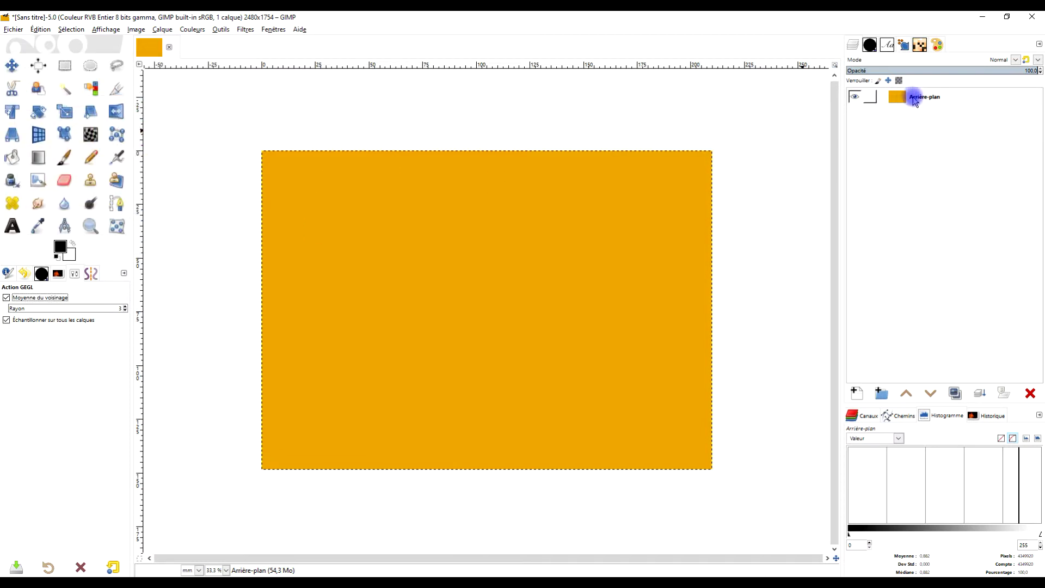
Add a new transparent layer named 'SOL' above the background
click(857, 393)
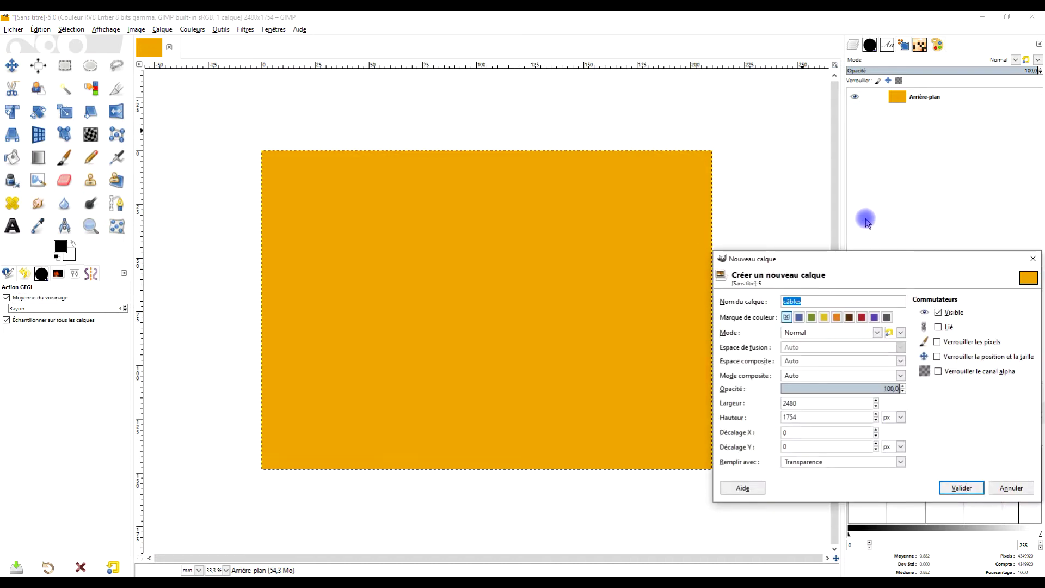
text(SOL)
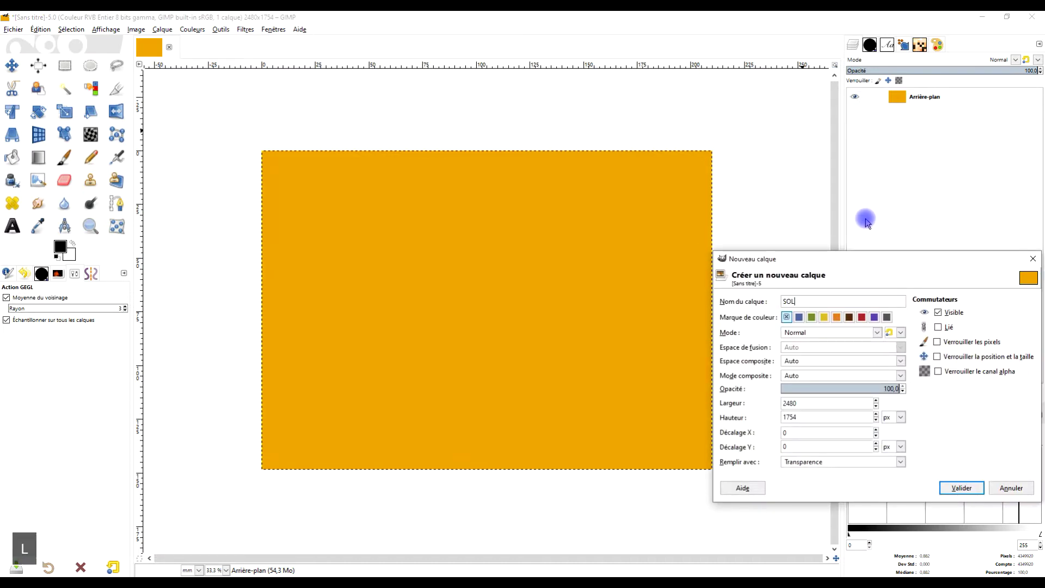
click(811, 462)
click(990, 448)
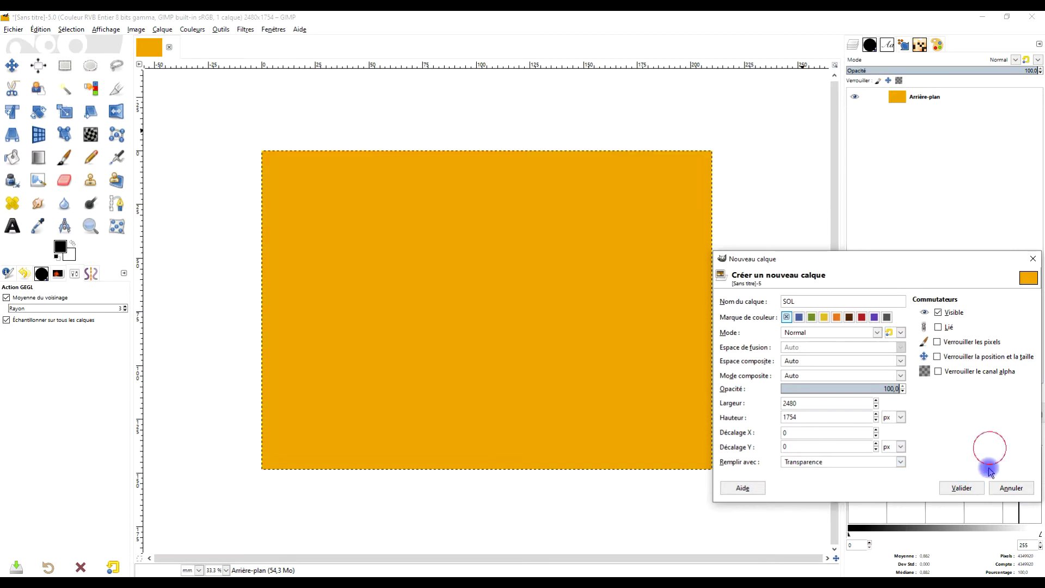
click(962, 487)
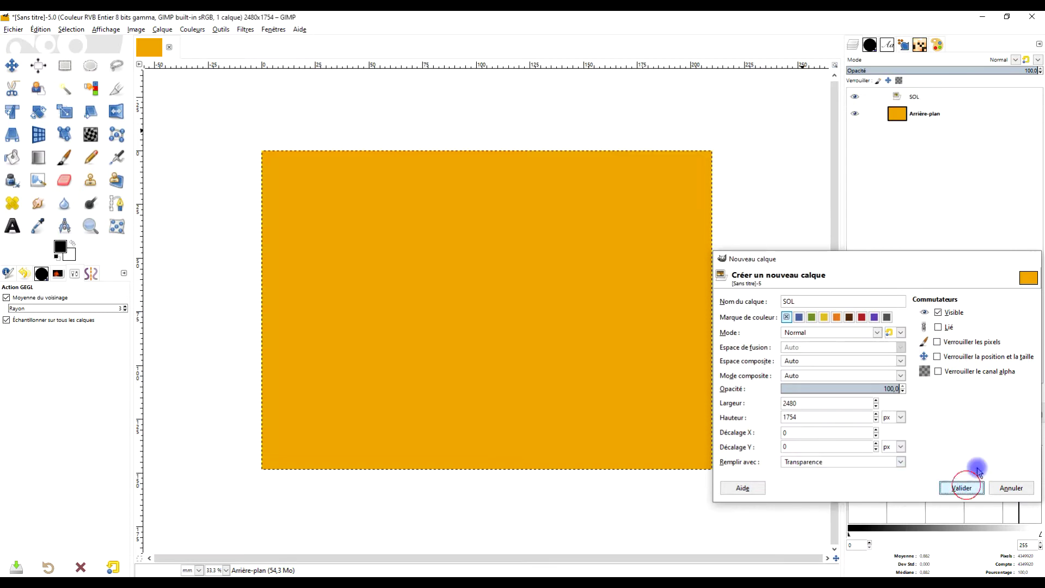
click(92, 67)
Select a wide flat ellipse across the canvas bottom and fill it with darker orange c88f00
mouse_move(214, 400)
mouse_down()
mouse_move(781, 464)
mouse_move(776, 488)
mouse_up()
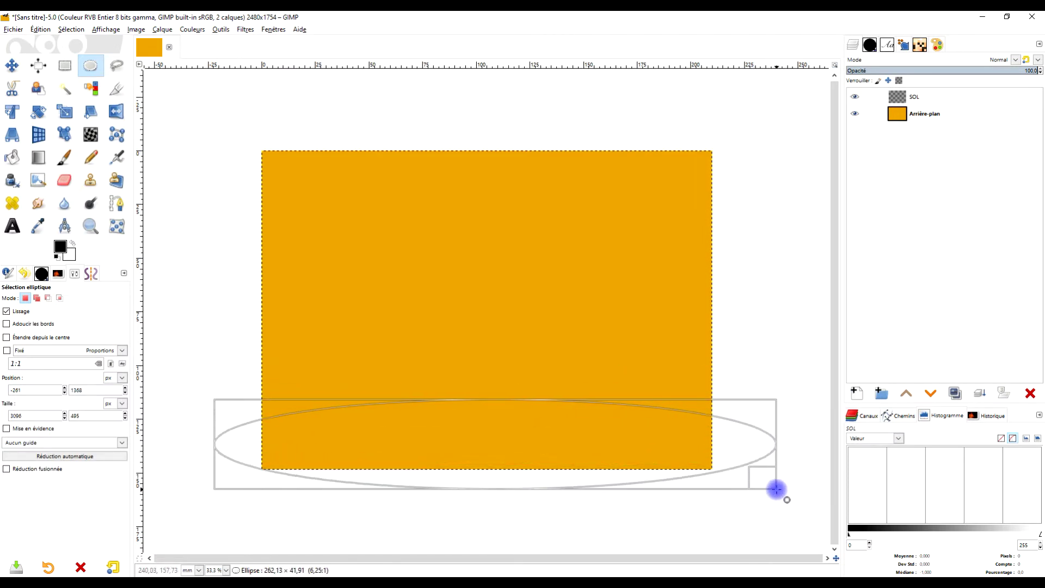
drag(549, 409, 547, 427)
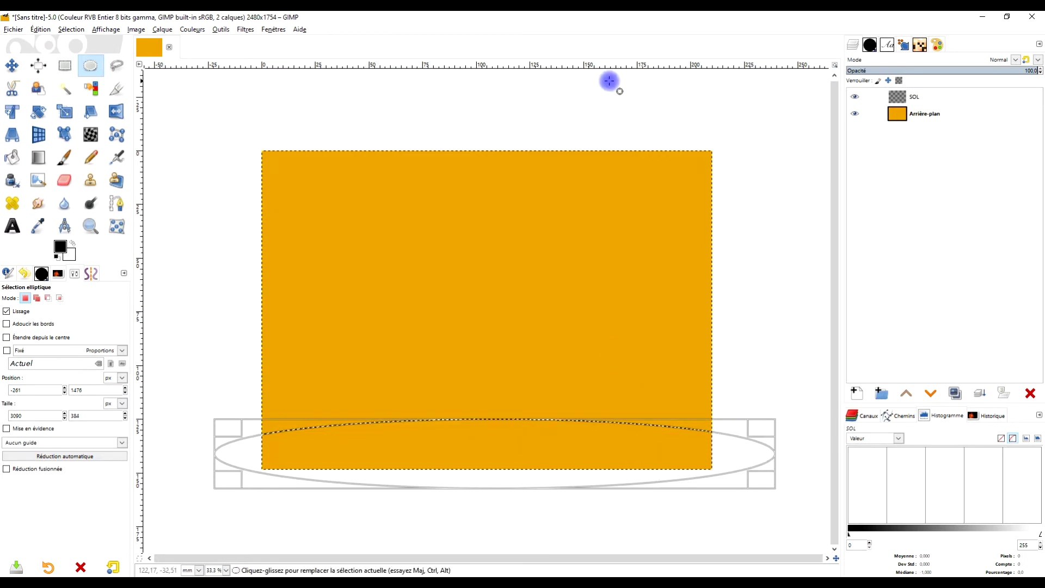
click(62, 248)
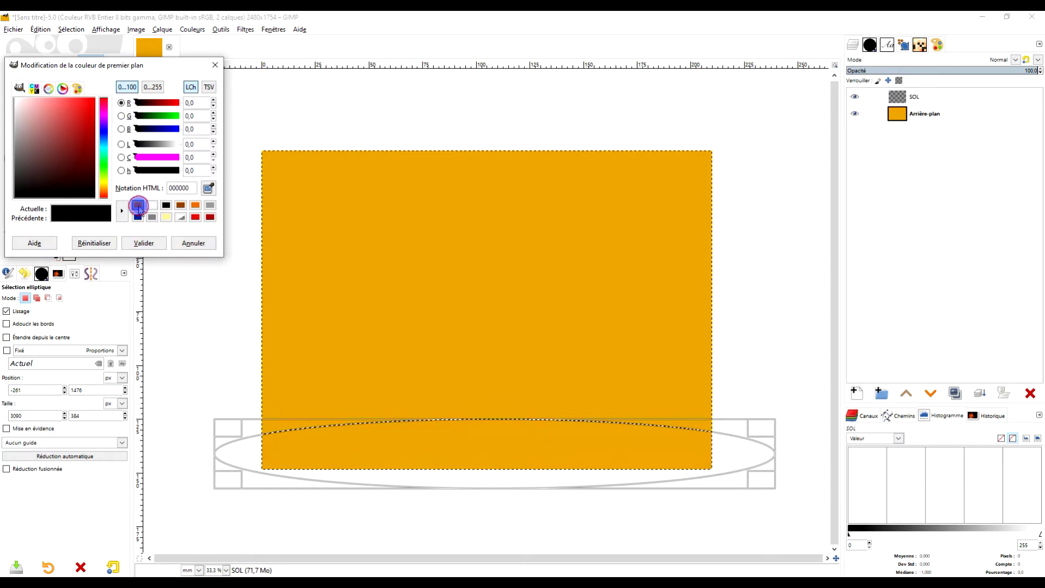
click(138, 206)
drag(80, 114, 103, 123)
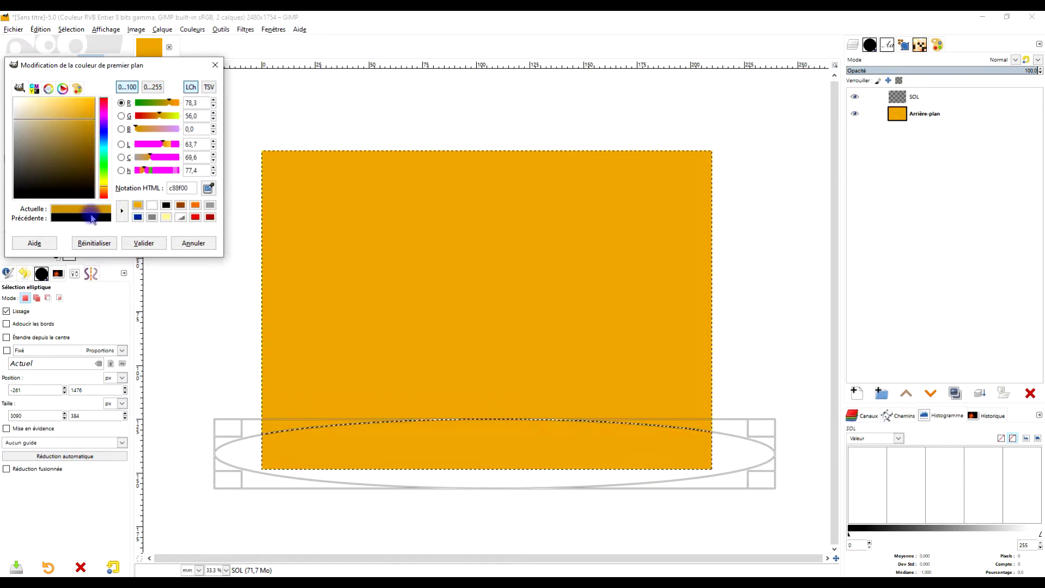
drag(91, 212, 687, 426)
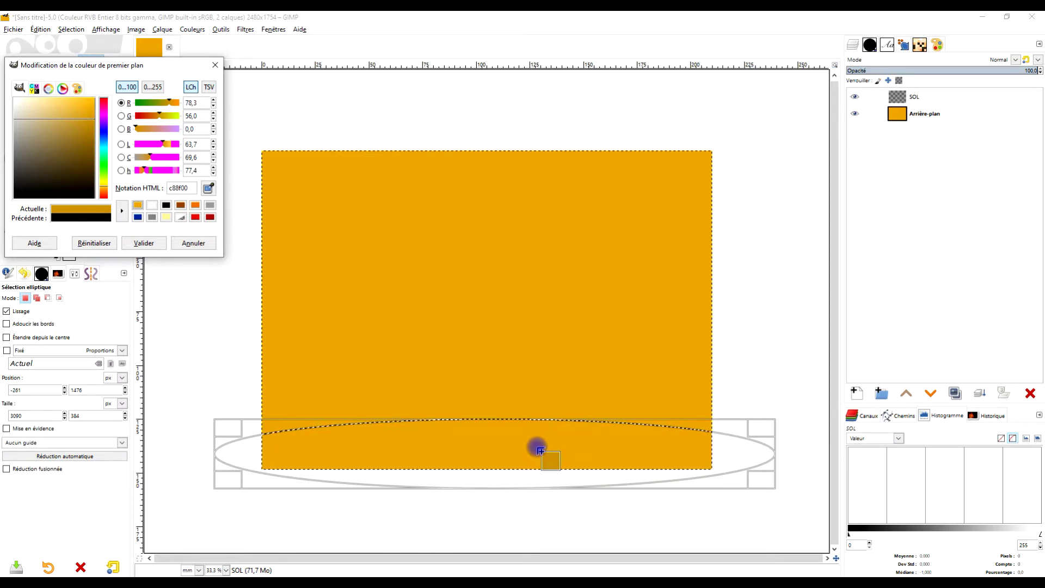
drag(541, 451, 541, 452)
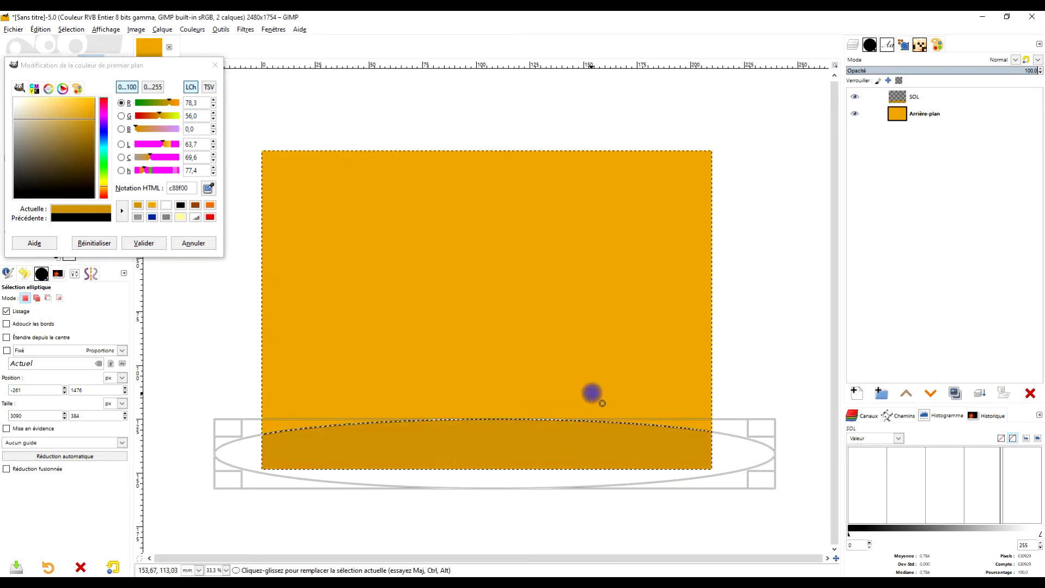
Clear the ellipse selection and make SOL the active layer
click(212, 65)
click(71, 30)
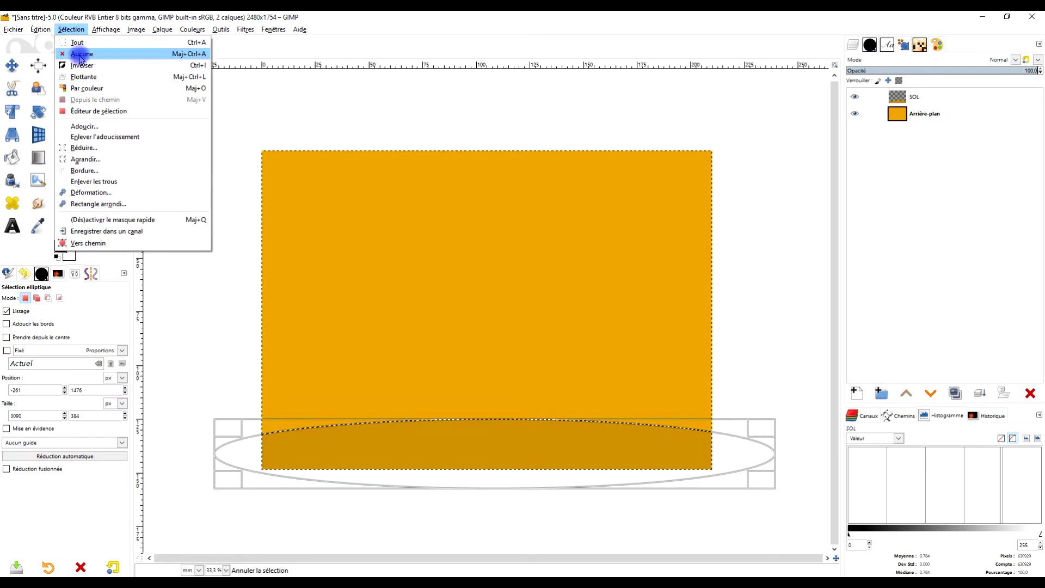
click(80, 54)
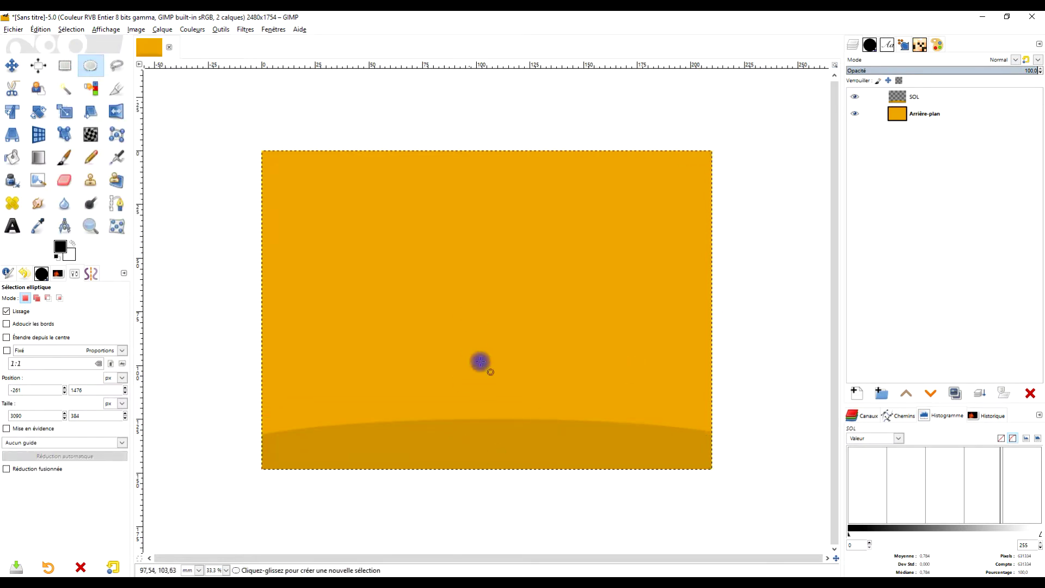
click(928, 98)
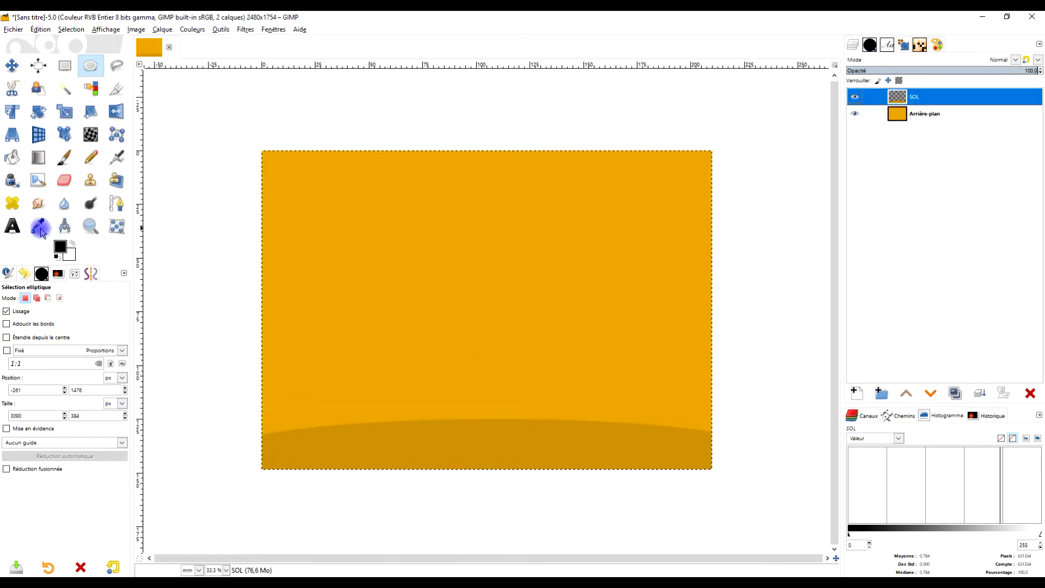
Switch to the Text tool with white as the text colour
click(11, 228)
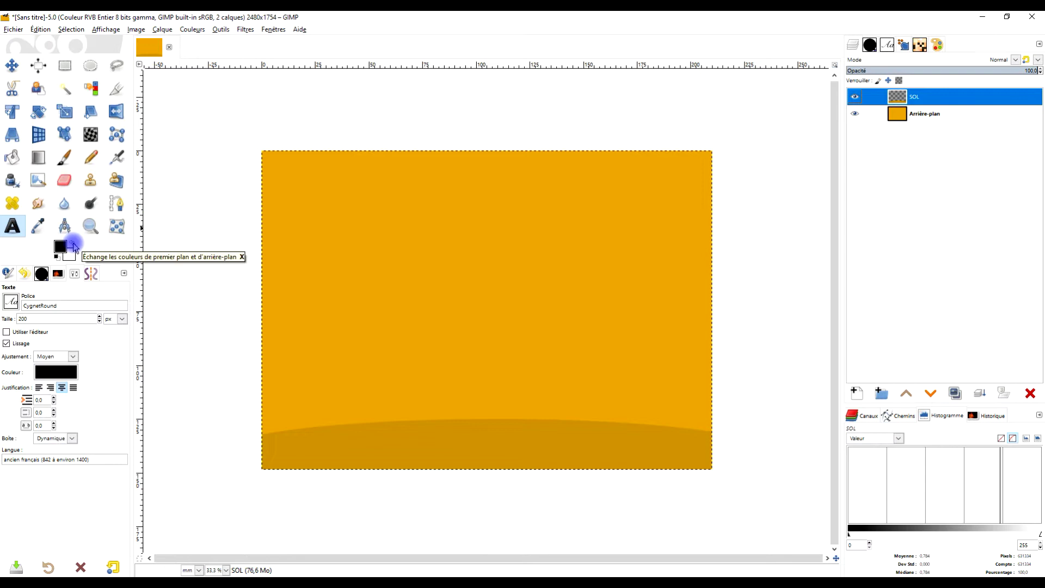
click(74, 247)
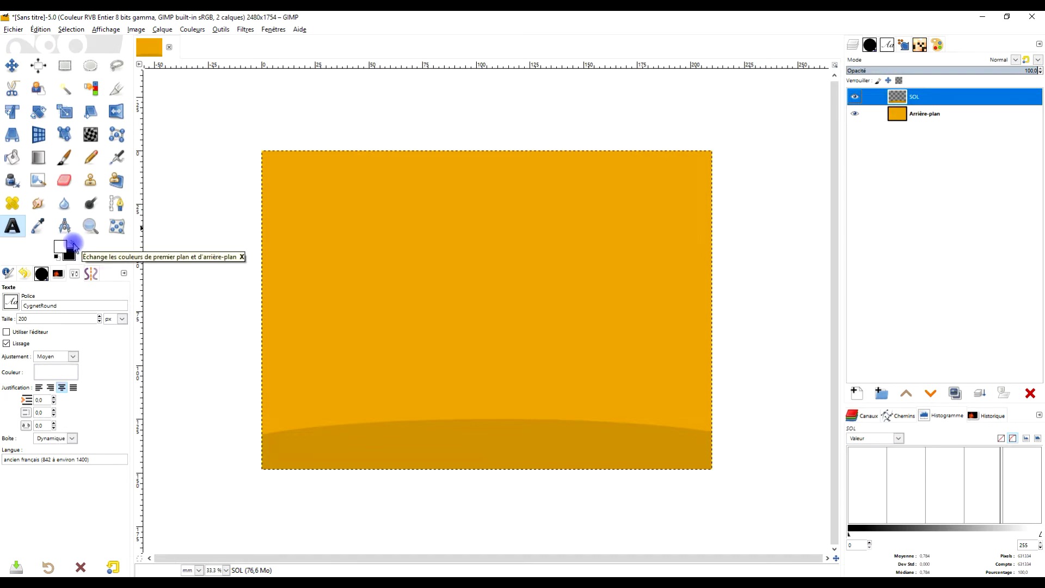
click(11, 301)
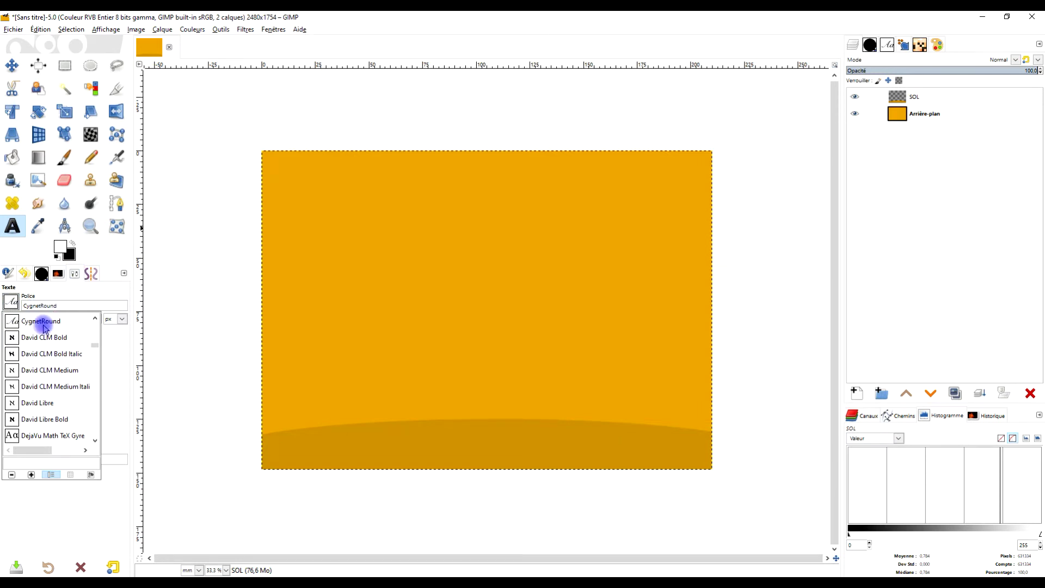
drag(94, 345, 90, 311)
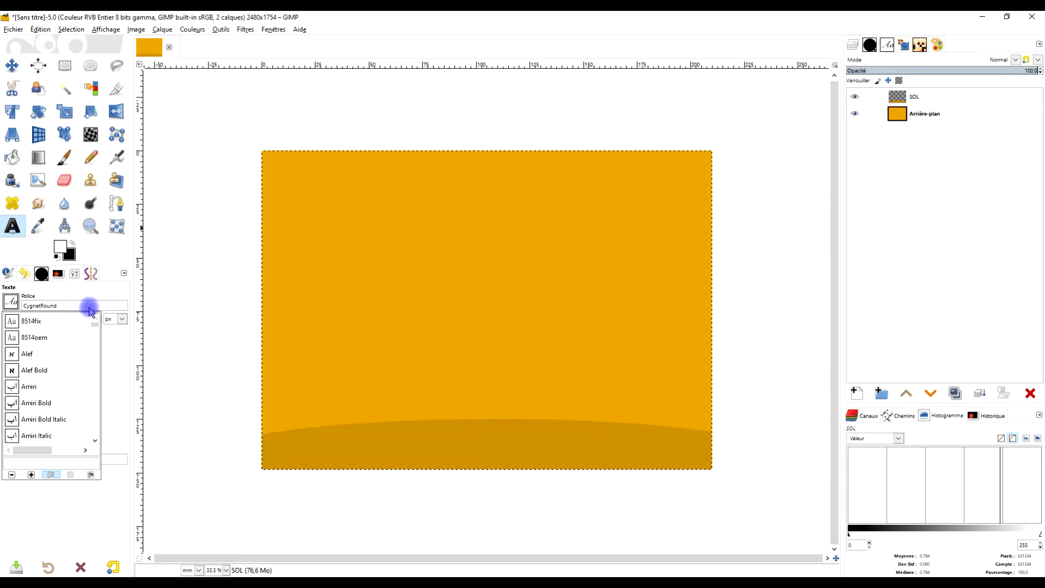
scroll(43, 396, down, 1)
click(48, 361)
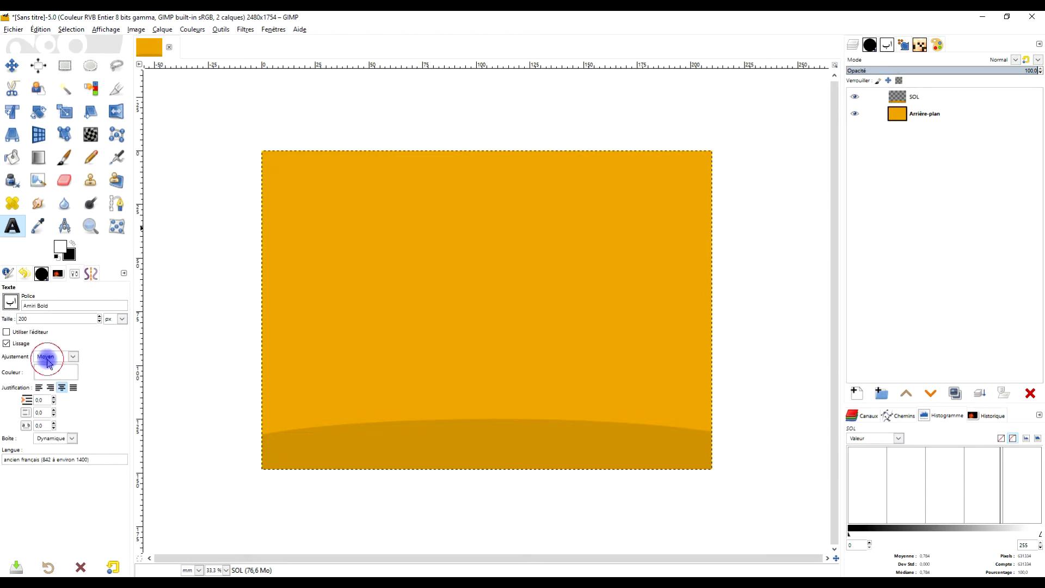
Set the font to Arial Bold and type '+de' in a text box at the lower left
click(68, 306)
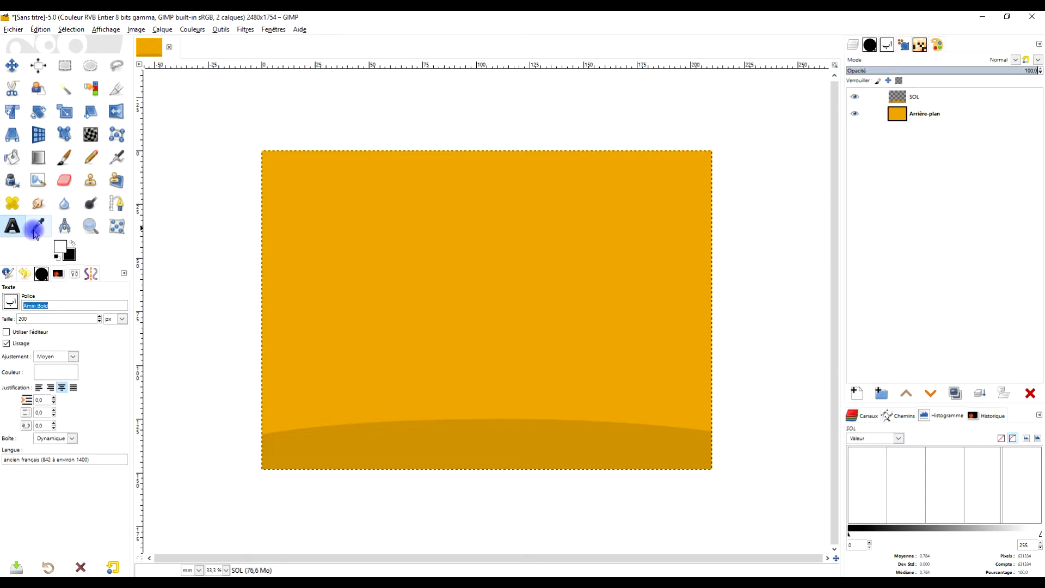
text(AR)
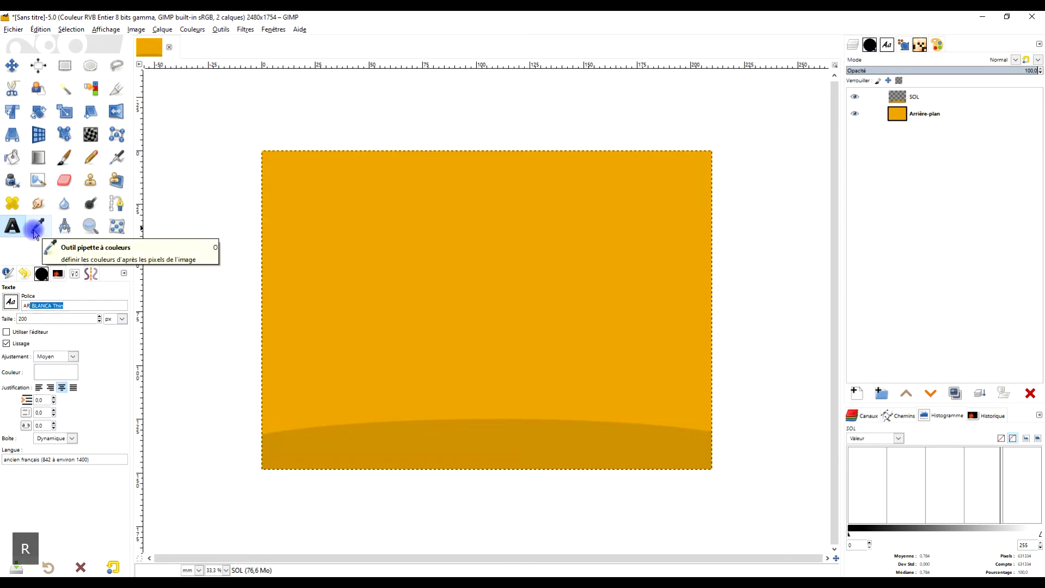
text(IA)
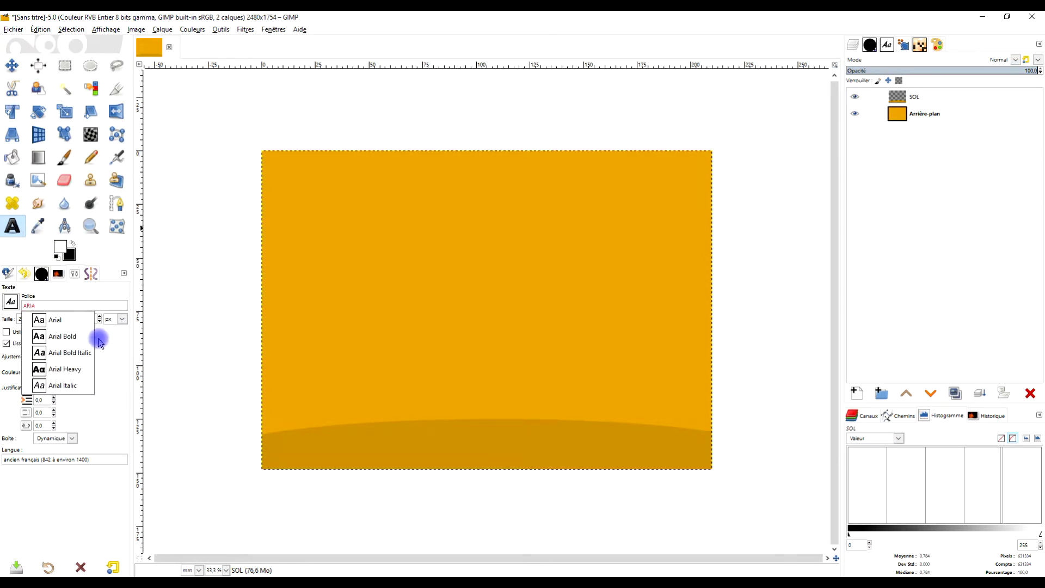
click(75, 339)
mouse_move(284, 380)
mouse_down()
mouse_move(323, 395)
mouse_move(496, 364)
mouse_up()
text(+de)
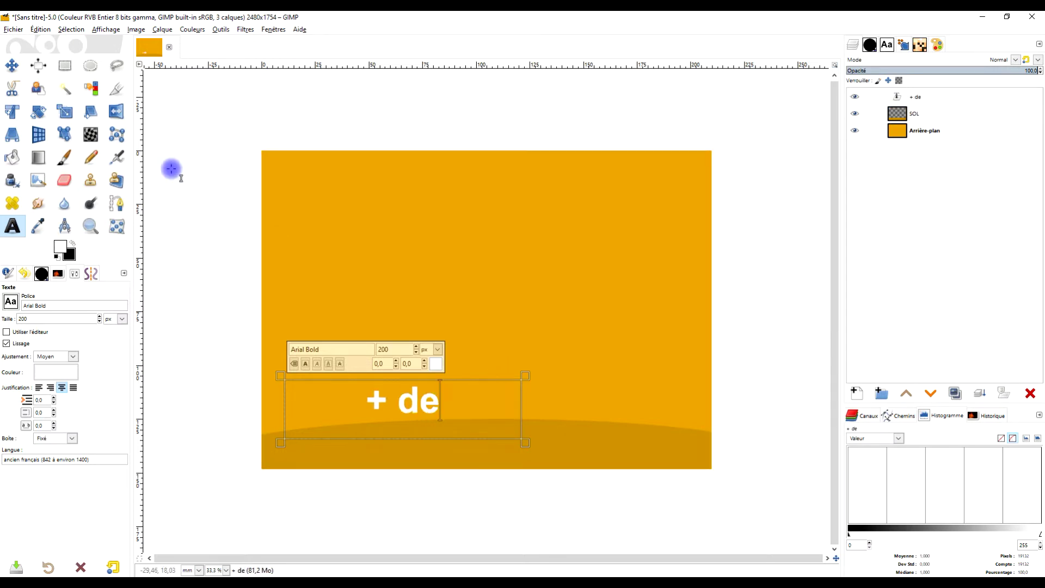
Narrow the '+de' text box and add a '1000' text block to its right
drag(527, 442, 390, 423)
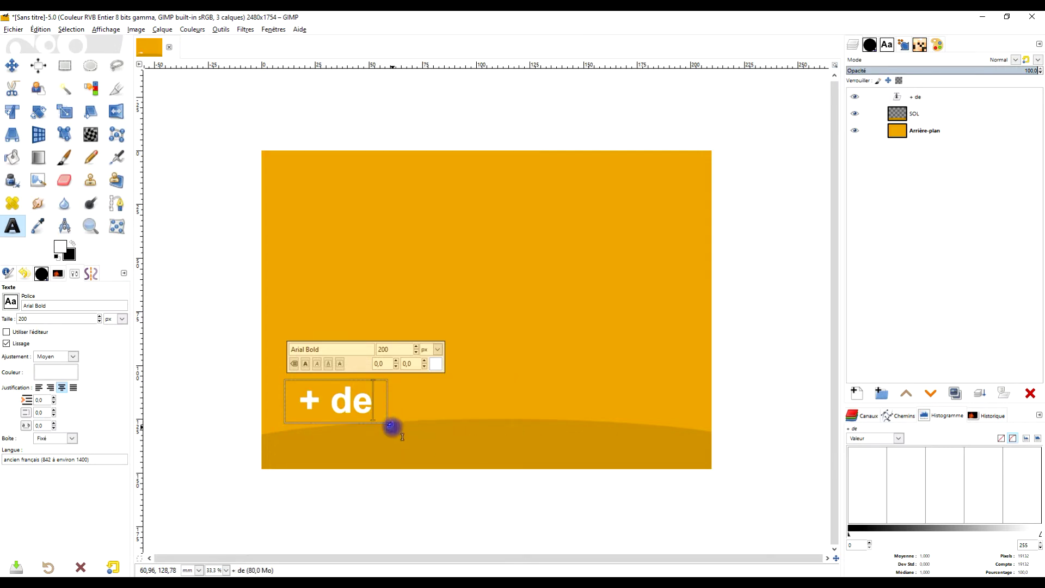
drag(390, 425, 372, 422)
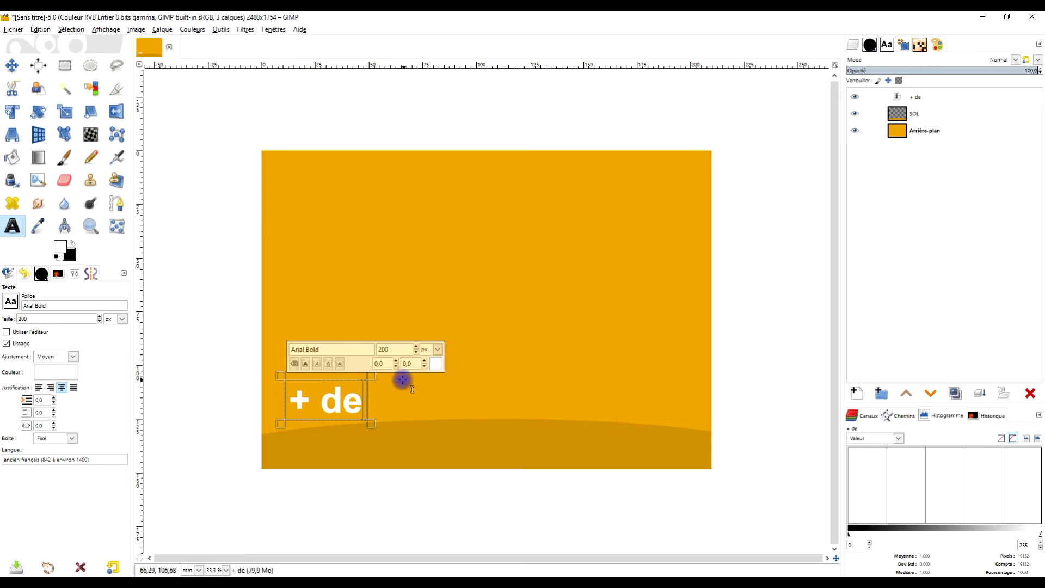
click(398, 378)
text(1)
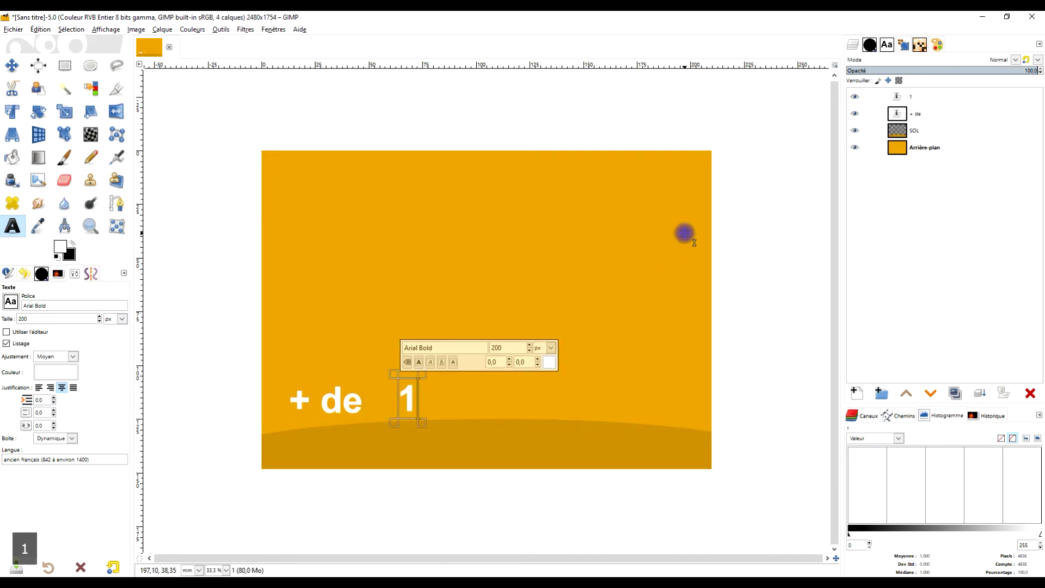
text(000)
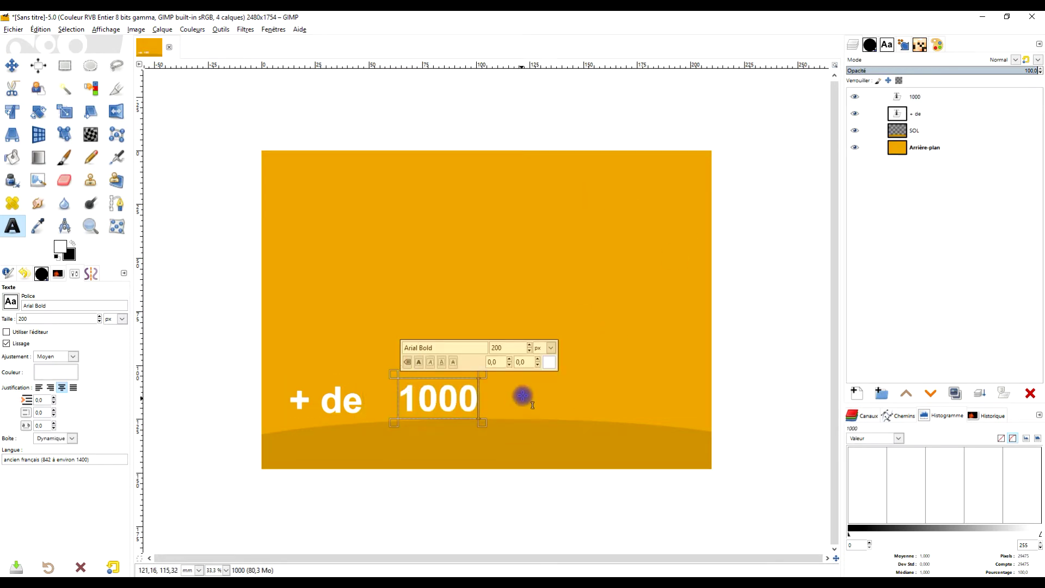
Add an 'abonnés' text block further right, correcting the 'abonnées' typo
click(525, 376)
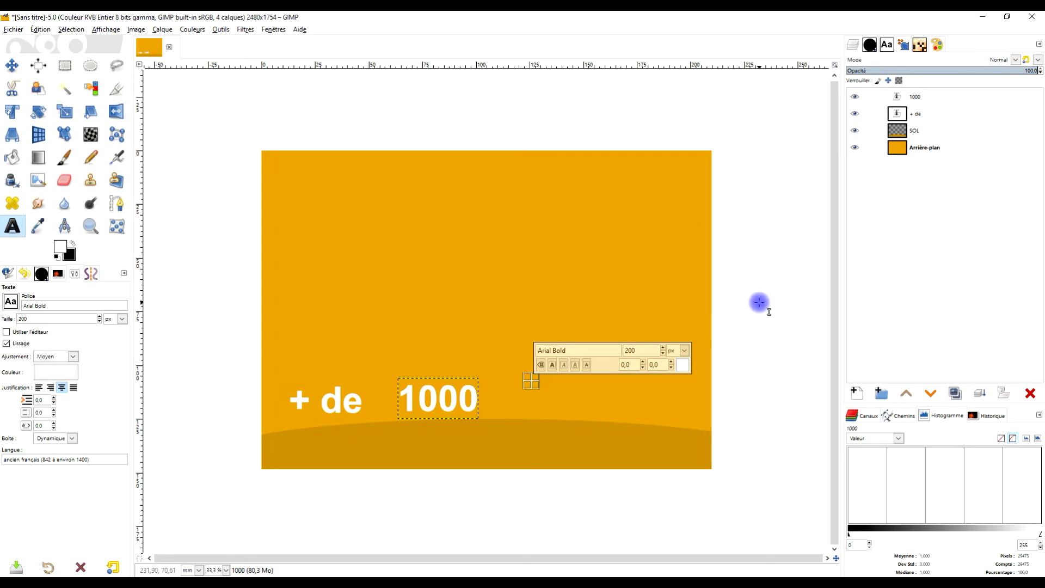
text(abonnées)
key(BackSpace)
key(BackSpace)
text(s)
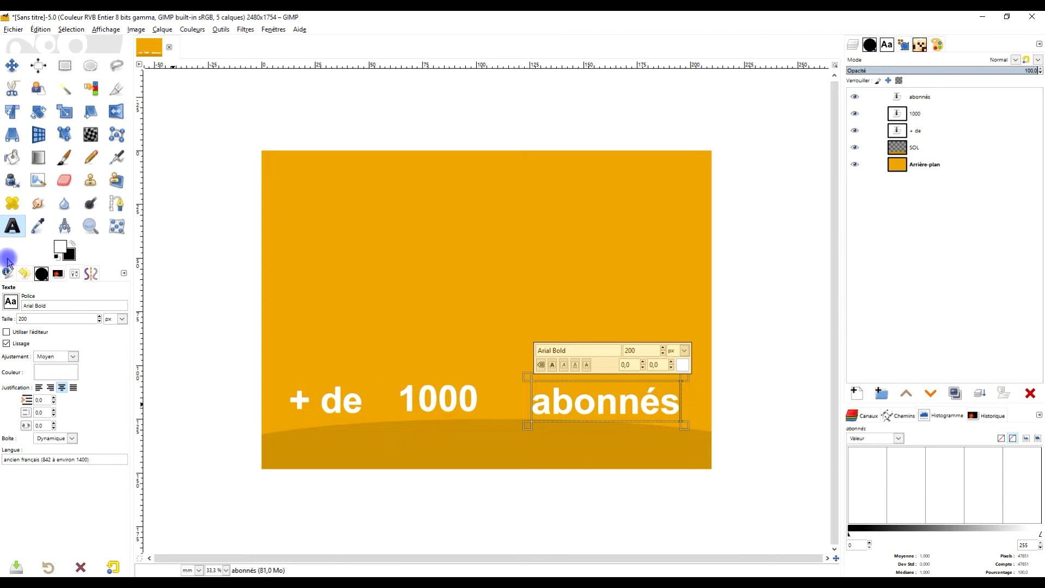
click(65, 65)
mouse_move(532, 297)
mouse_down()
mouse_move(533, 281)
mouse_move(495, 325)
mouse_up()
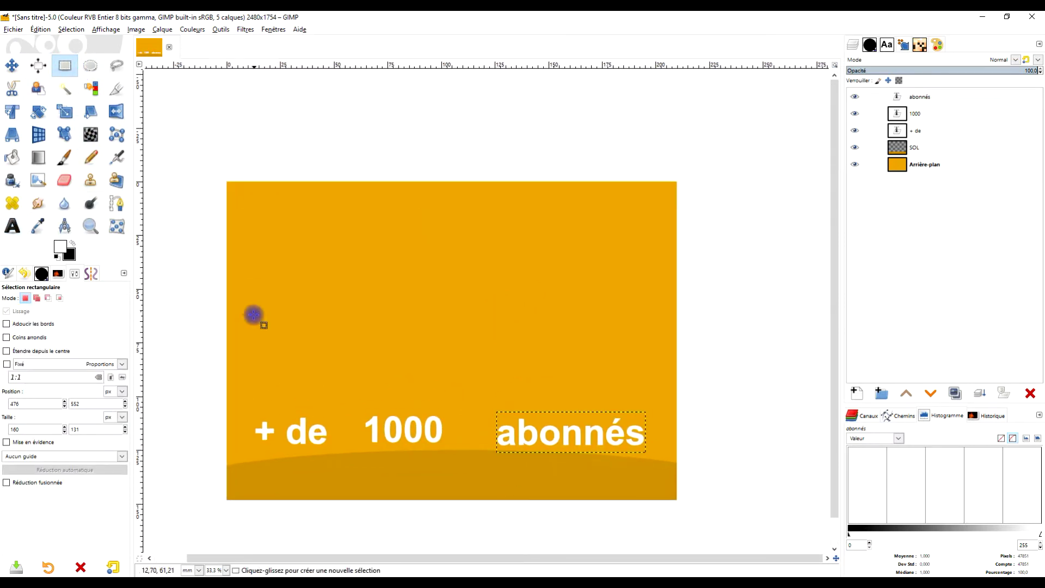
Scale the '+ de' text layer up several times with its aspect ratio kept
click(66, 111)
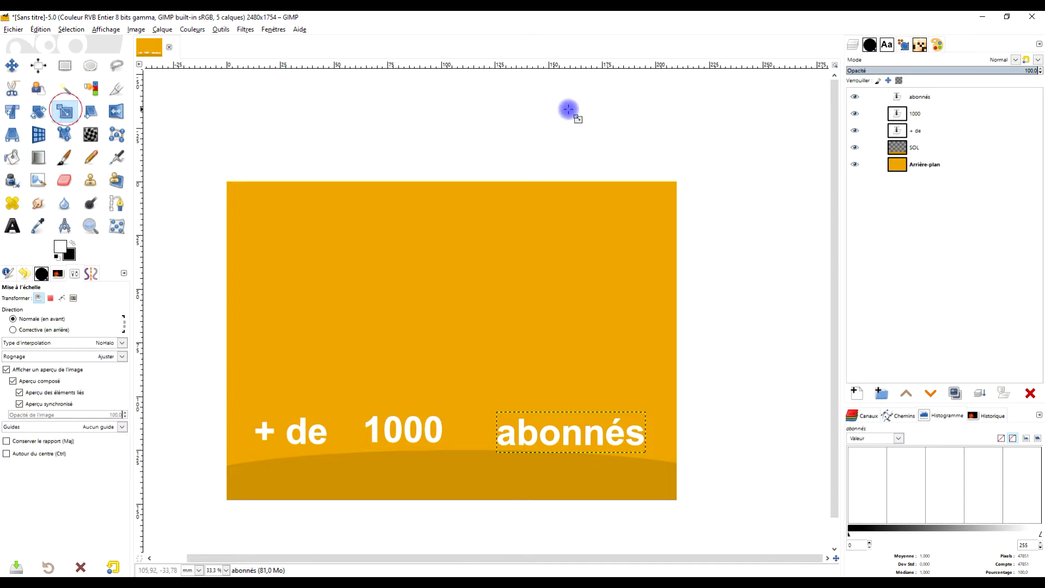
click(917, 131)
click(294, 434)
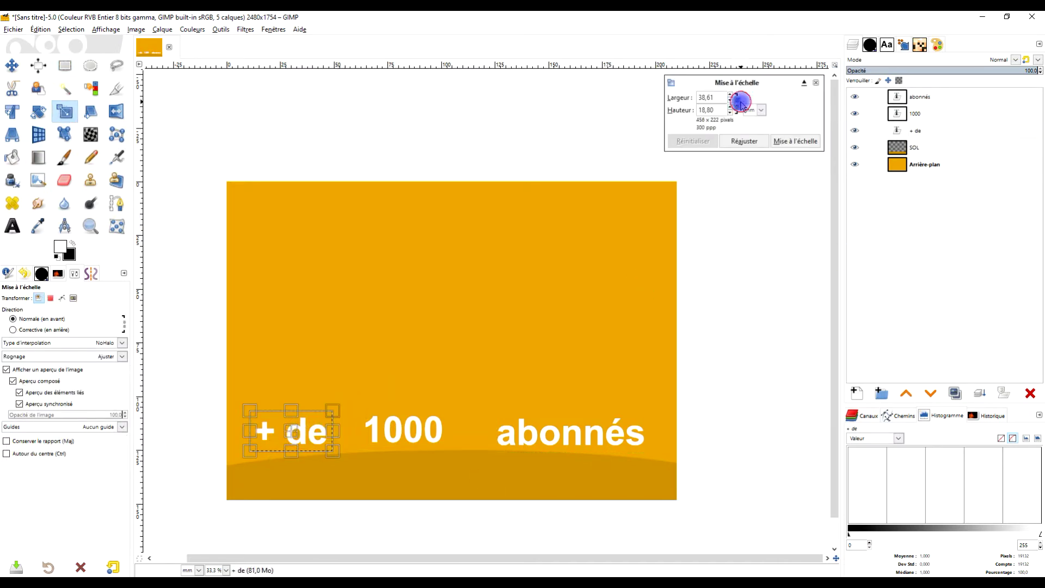
mouse_move(333, 411)
mouse_down()
mouse_move(482, 317)
mouse_move(462, 331)
mouse_move(539, 201)
mouse_up()
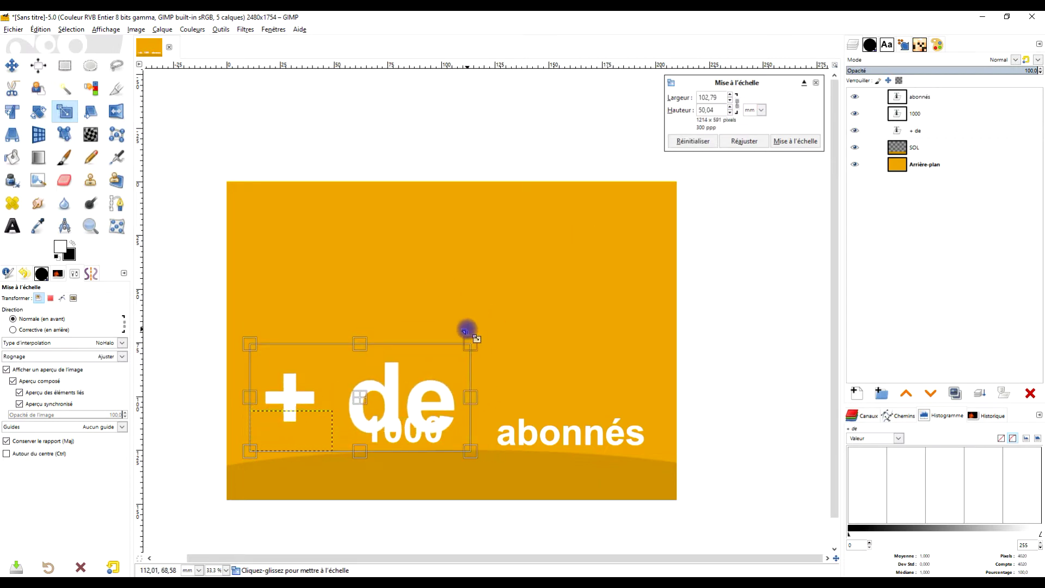
click(794, 141)
Turn '+ de' in 3D perspective with a Y angle of about 11.6
click(38, 134)
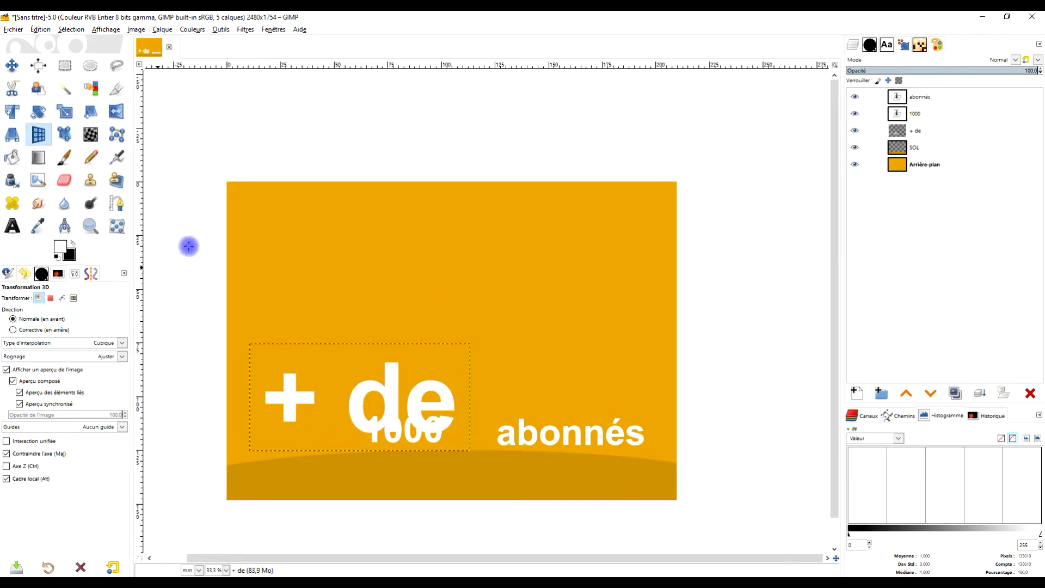
click(363, 387)
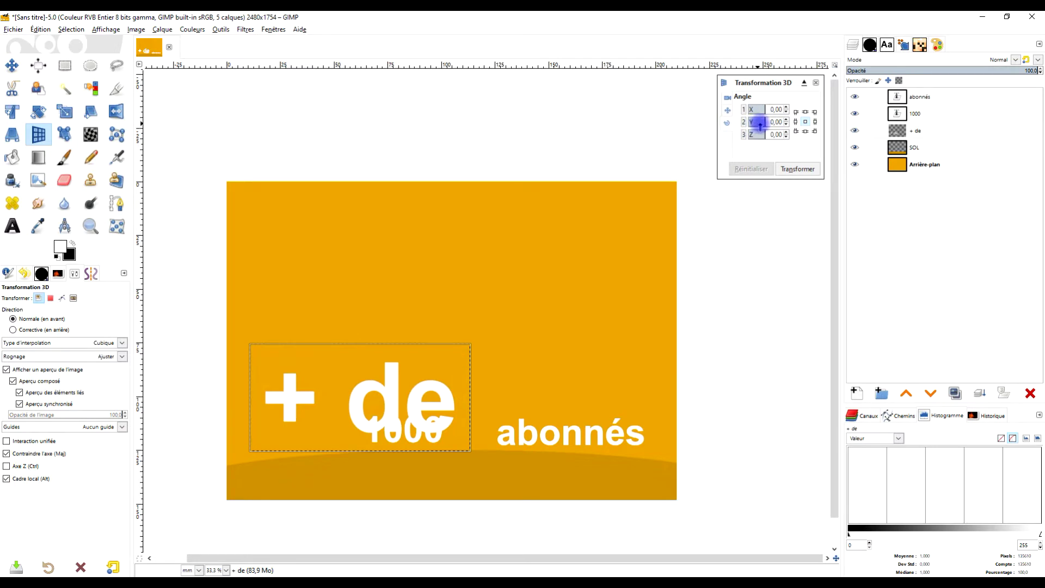
drag(765, 122, 769, 122)
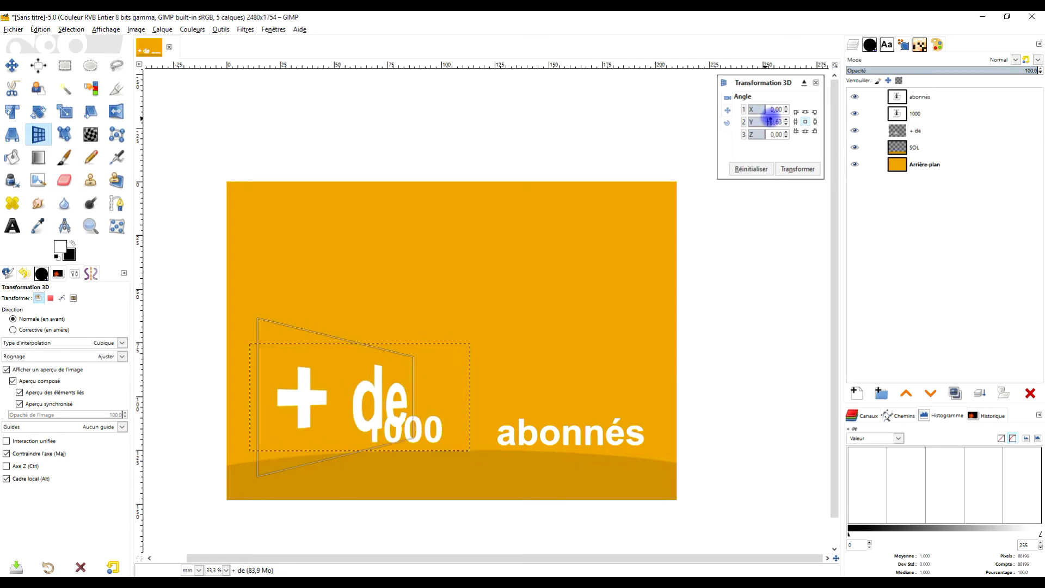
click(807, 170)
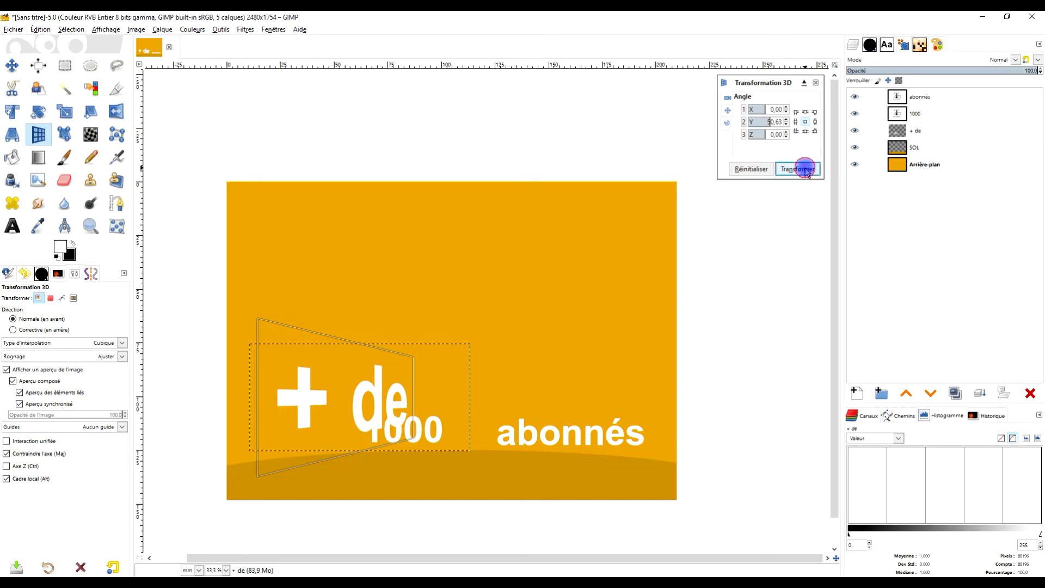
Move the '+ de' layer down and to the left on the banner
click(920, 114)
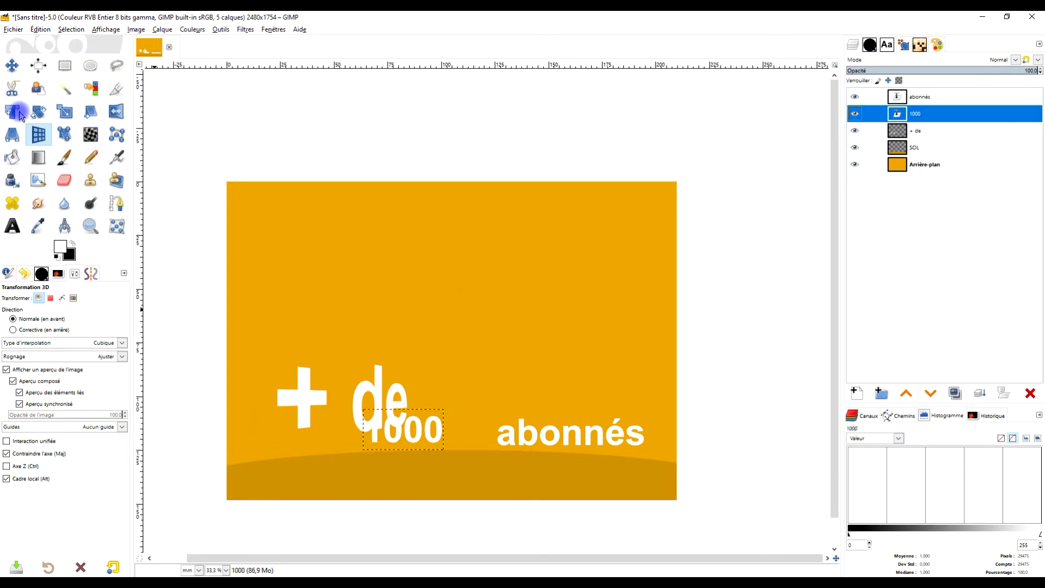
click(12, 66)
click(937, 133)
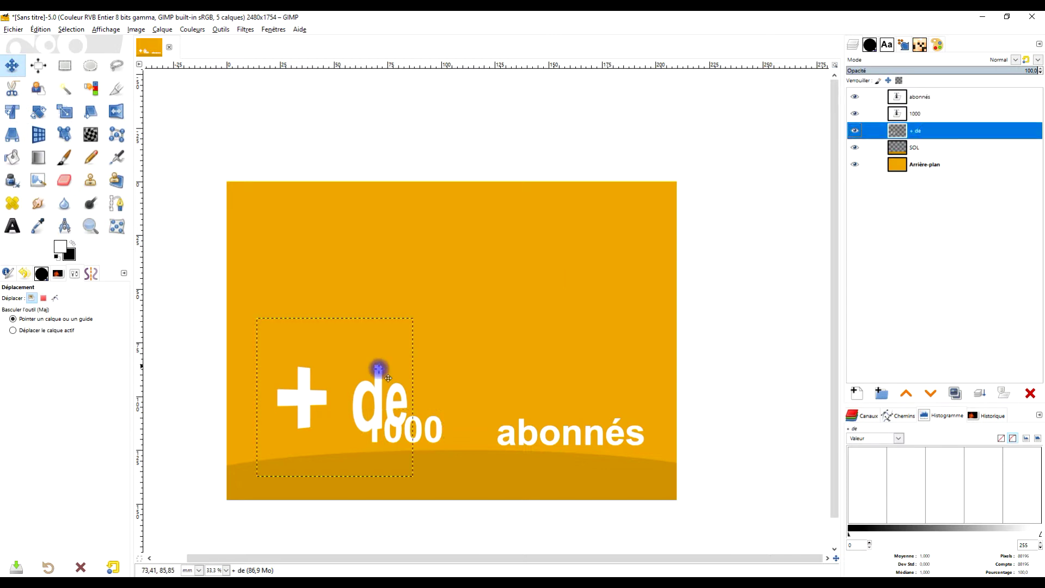
mouse_move(313, 397)
mouse_down()
mouse_move(299, 448)
mouse_move(296, 429)
mouse_up()
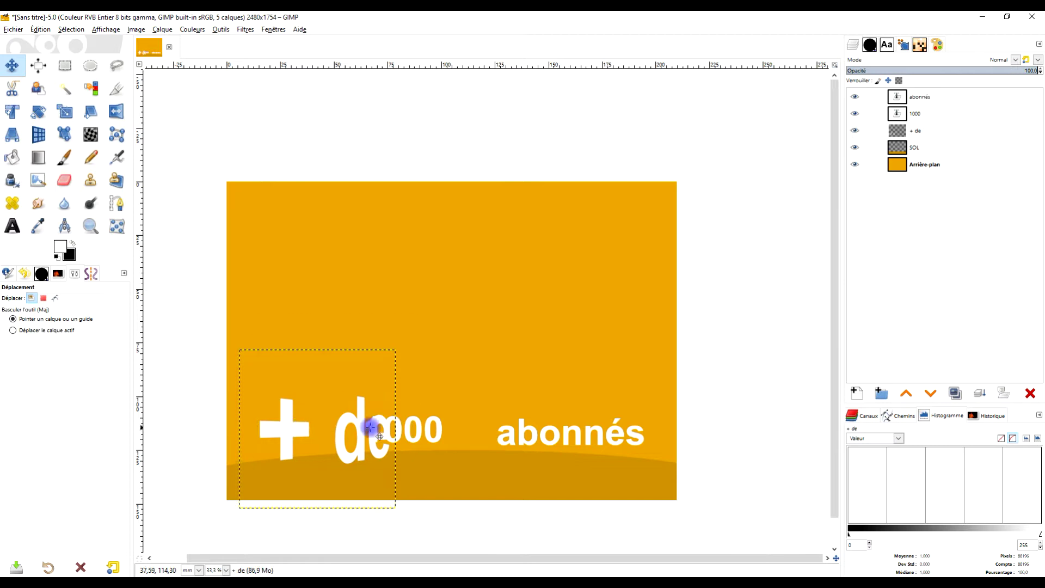
click(920, 113)
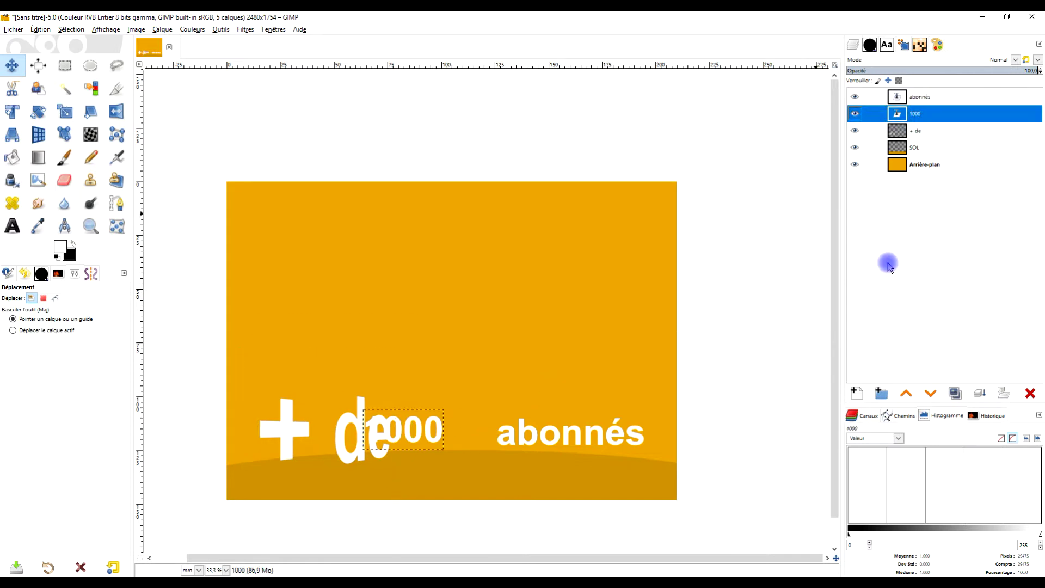
click(64, 111)
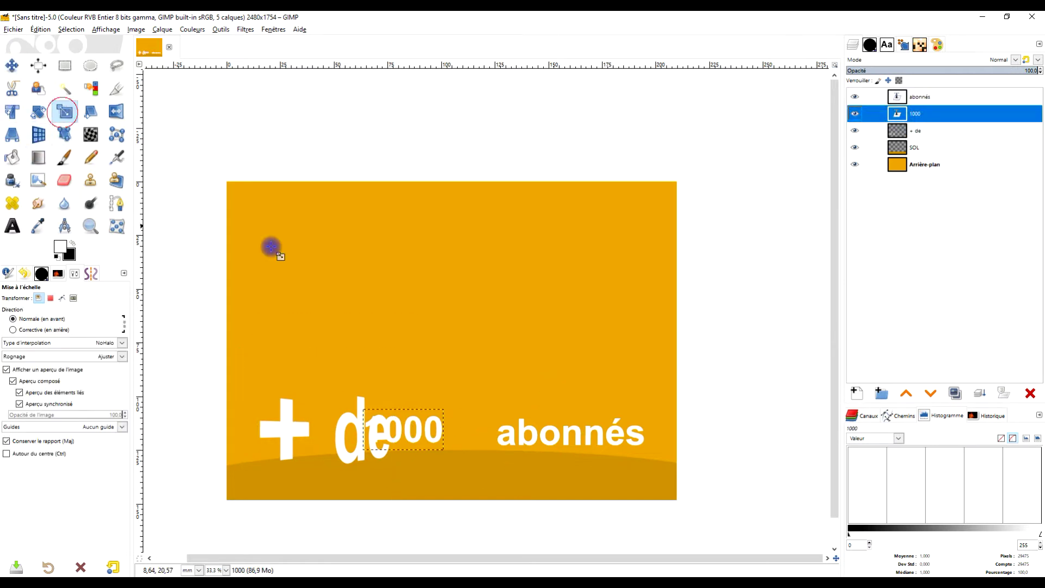
Scale the '1000' text layer up and to the right
click(441, 431)
drag(443, 408, 688, 256)
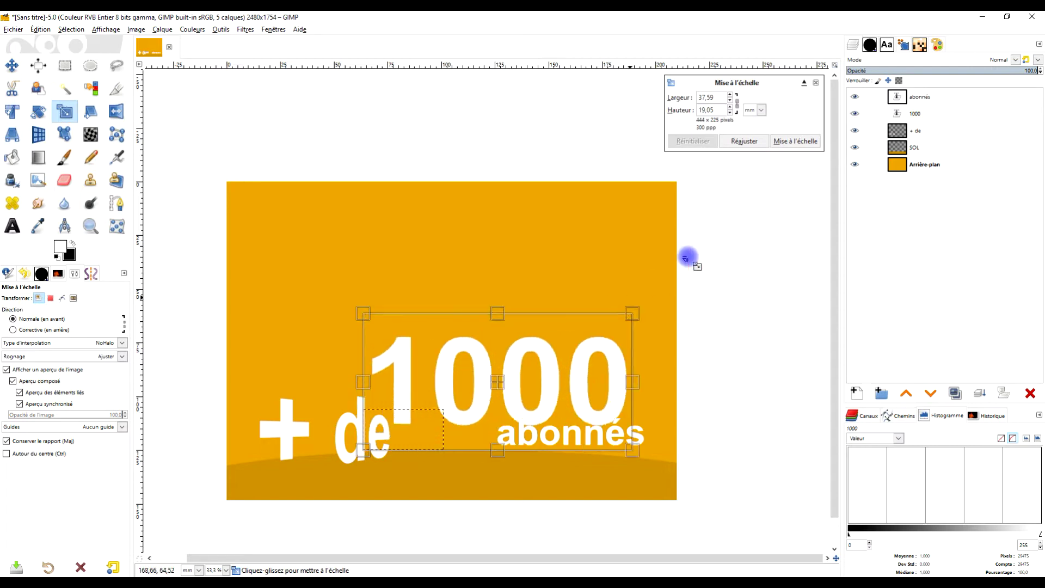
click(797, 141)
Turn '1000' in 3D with a Y angle of about 56 and move it down beside '+ de'
key(shift+w)
click(533, 358)
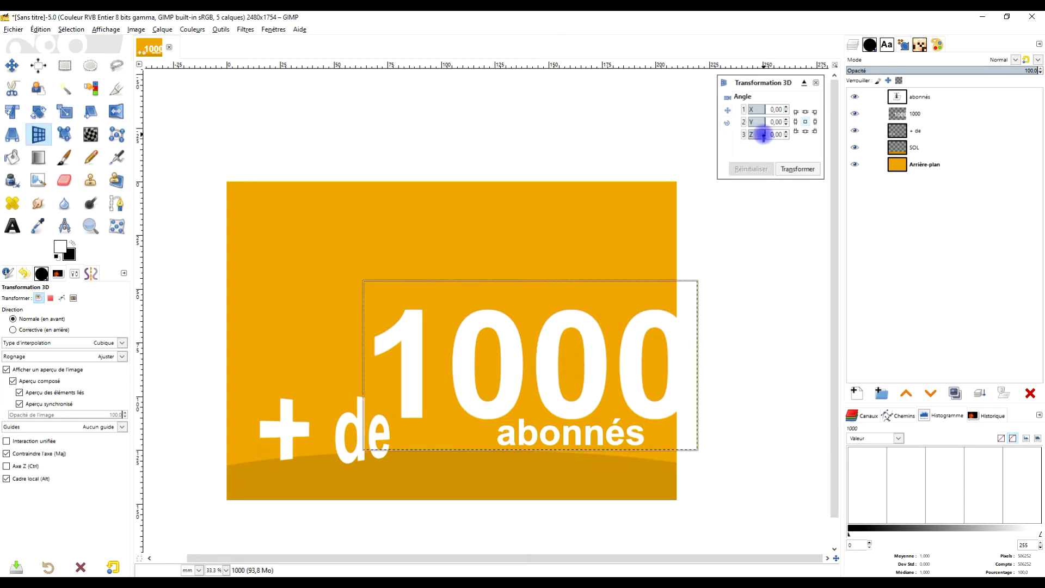
drag(765, 122, 771, 122)
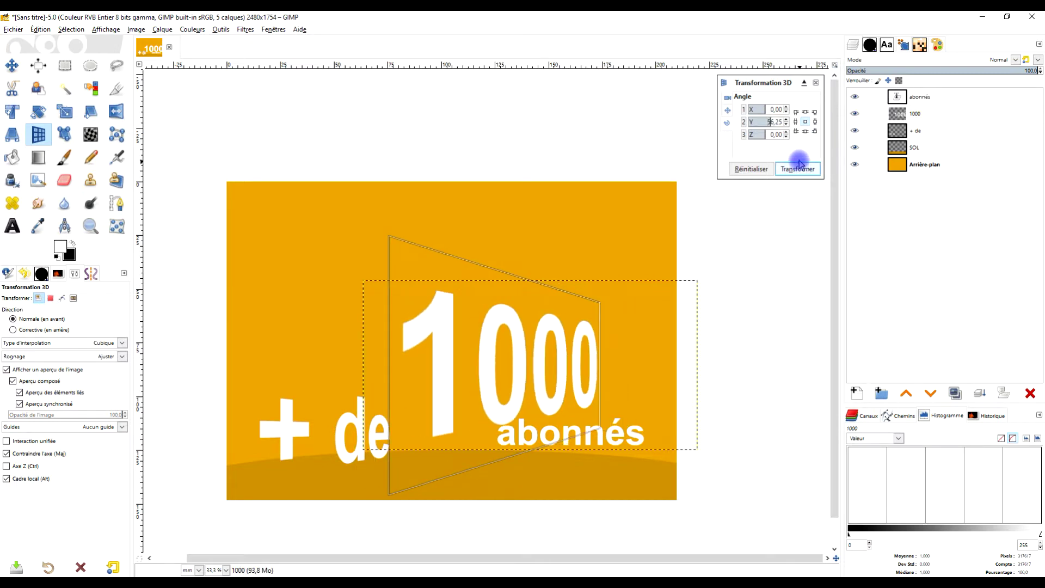
click(797, 169)
click(11, 66)
mouse_move(517, 344)
mouse_down()
mouse_move(481, 383)
mouse_move(501, 397)
mouse_up()
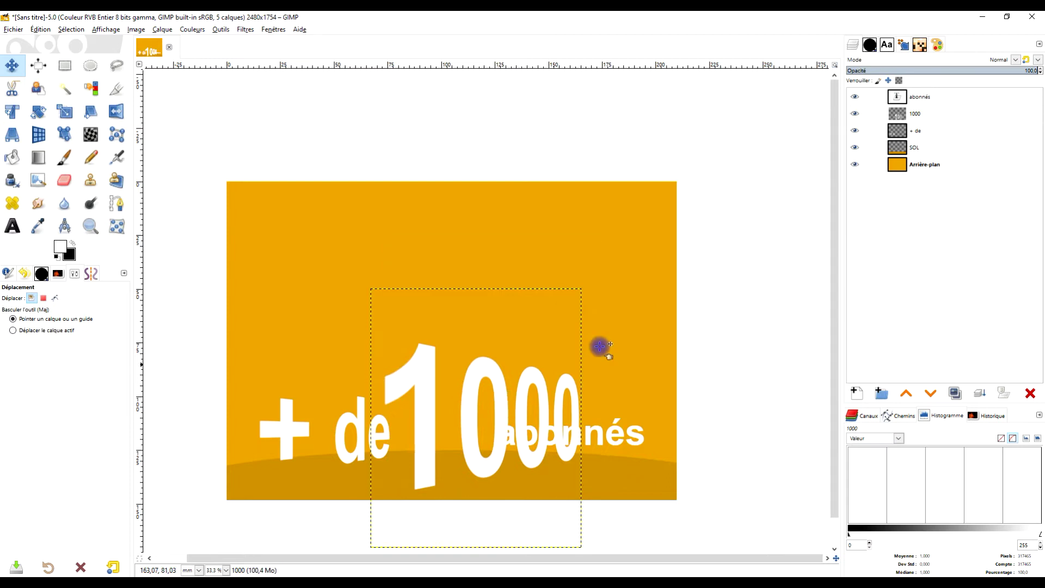
Tuck abonnés up beneath the zeros and pull + de and 1000 into a tight row
click(940, 102)
drag(645, 447, 673, 487)
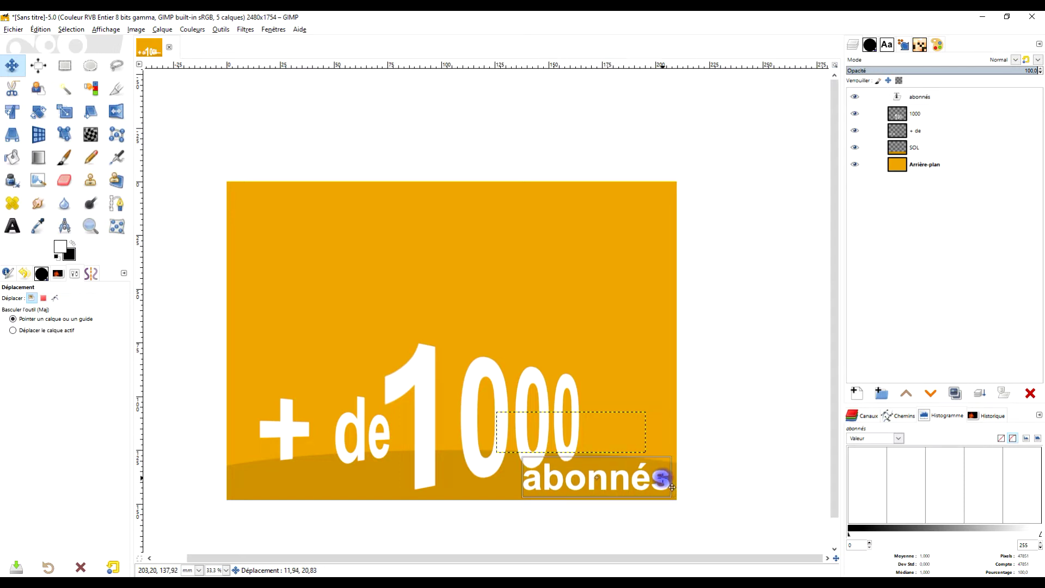
mouse_move(505, 383)
mouse_down()
mouse_move(483, 379)
mouse_move(492, 381)
mouse_up()
drag(370, 431, 369, 425)
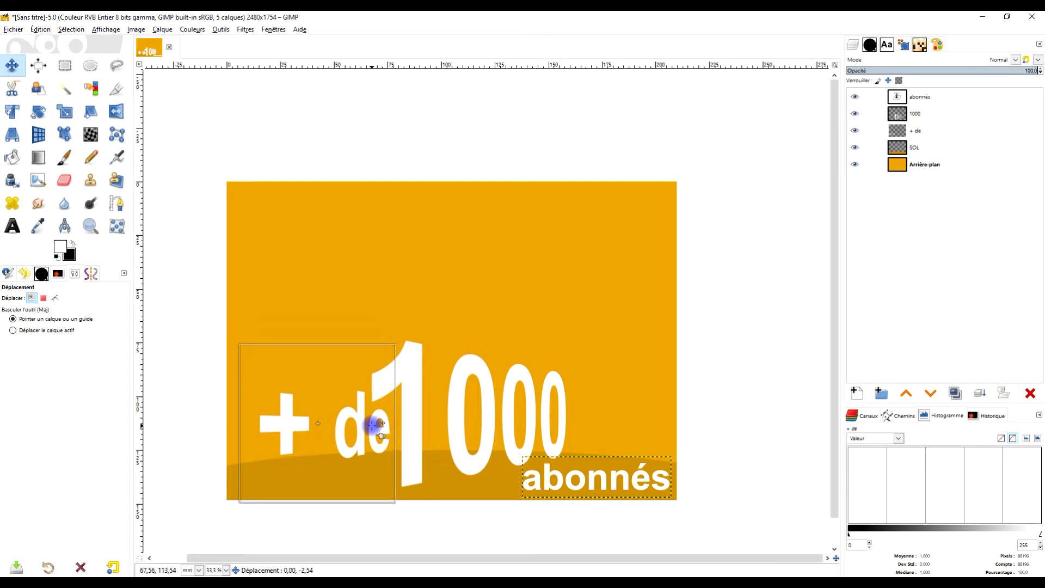
drag(468, 416, 438, 406)
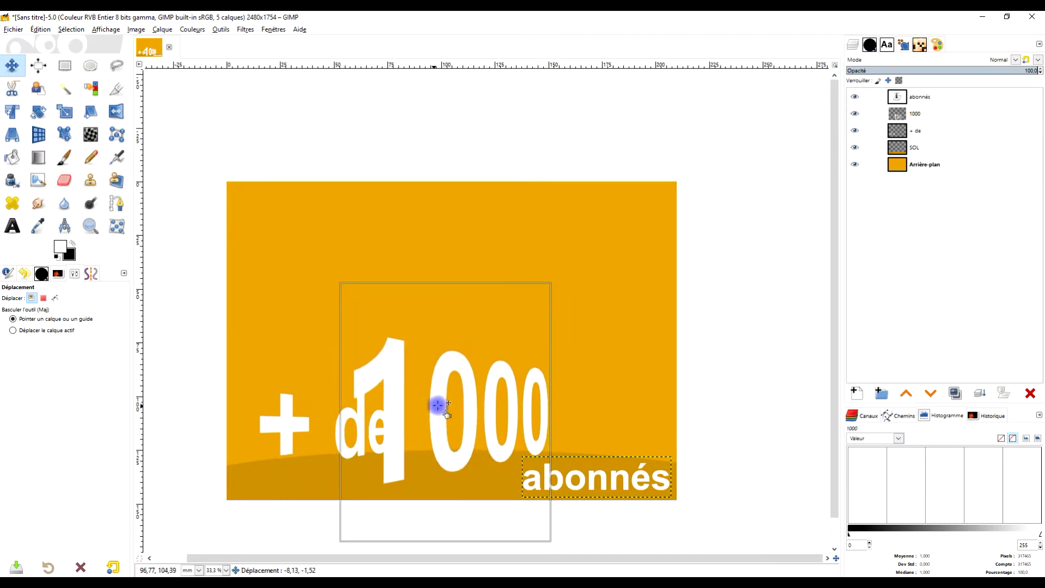
drag(439, 406, 451, 406)
click(575, 480)
drag(575, 479, 568, 461)
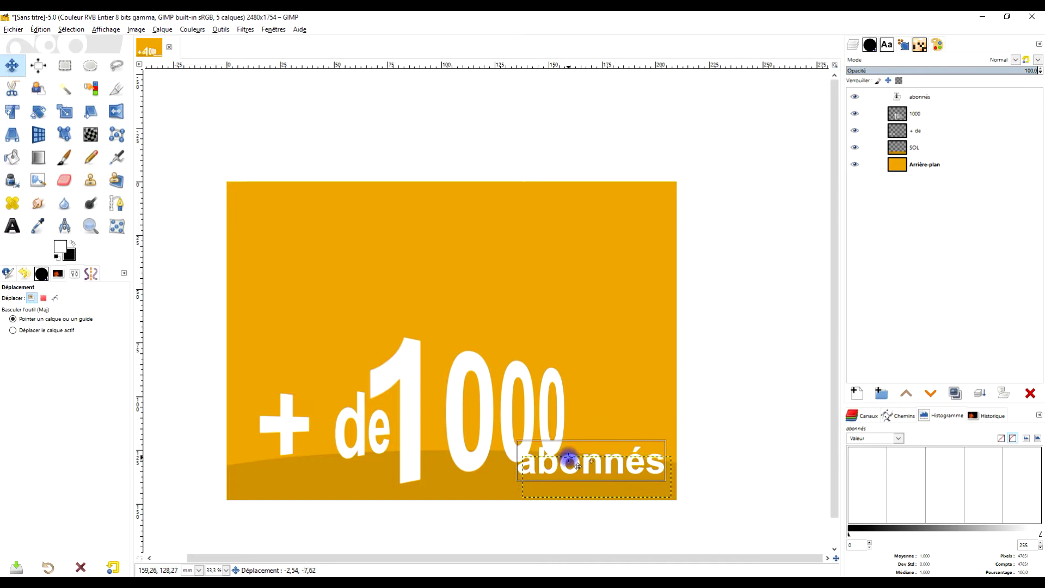
click(38, 137)
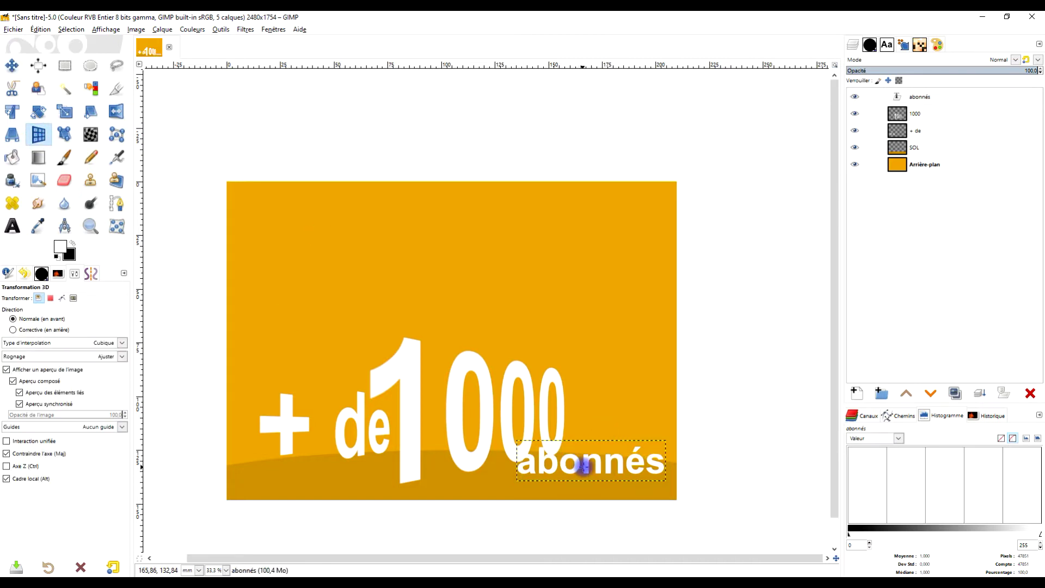
Rotate abonnés around its Y axis with the 3D Transform tool and apply it
click(584, 467)
drag(757, 121, 770, 122)
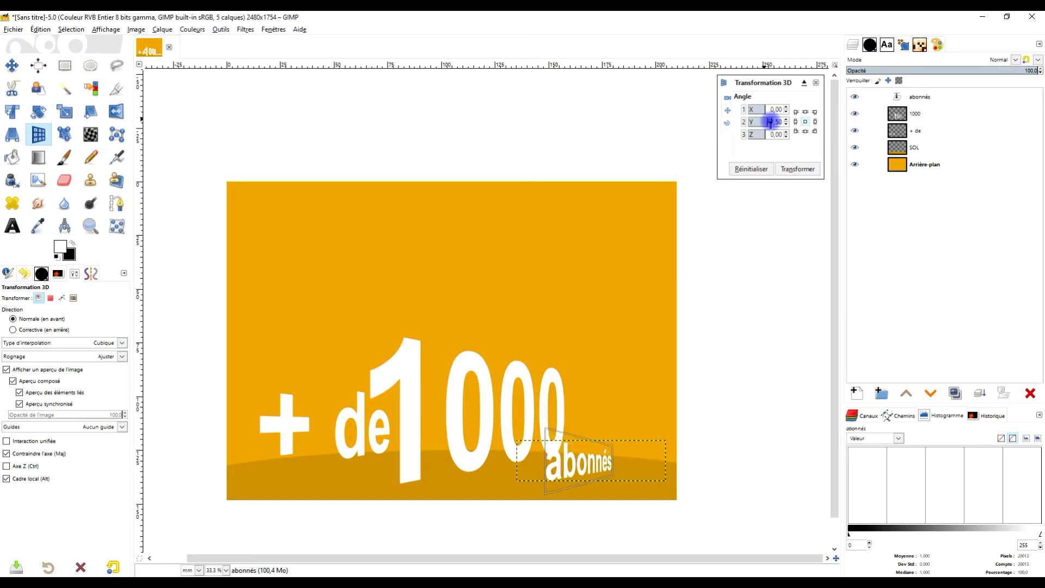
click(797, 169)
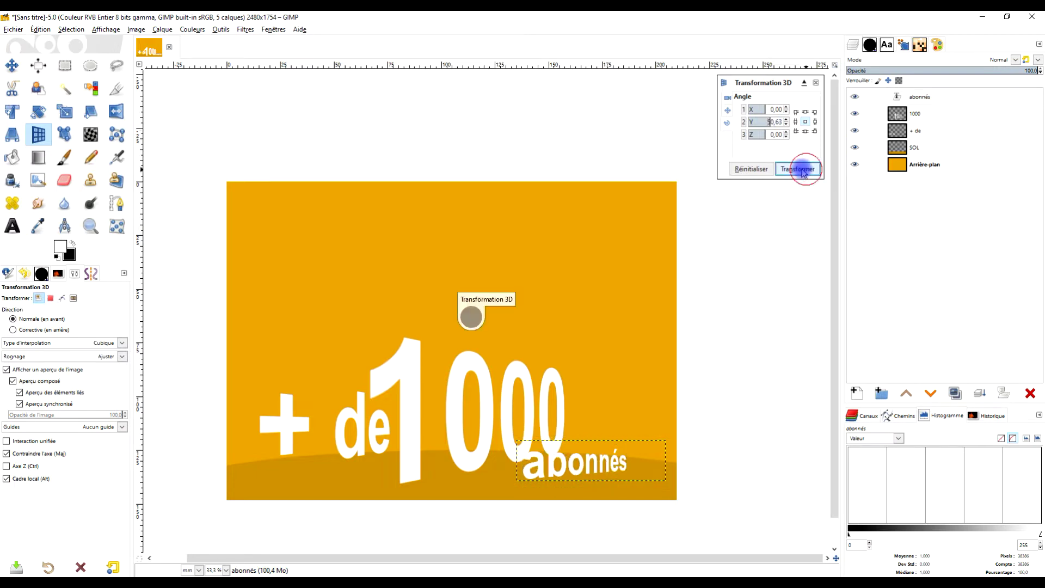
Settle the tilted abonnés under the right end of 1000, shifting 1000 slightly left
click(17, 65)
mouse_move(590, 475)
mouse_down()
mouse_move(622, 473)
mouse_move(606, 483)
mouse_up()
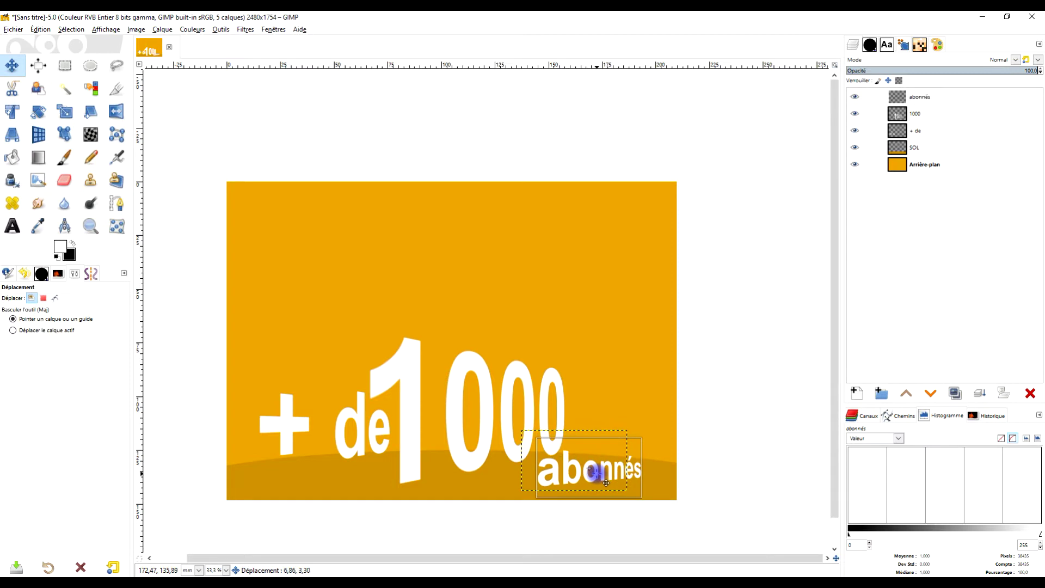
drag(606, 483, 632, 466)
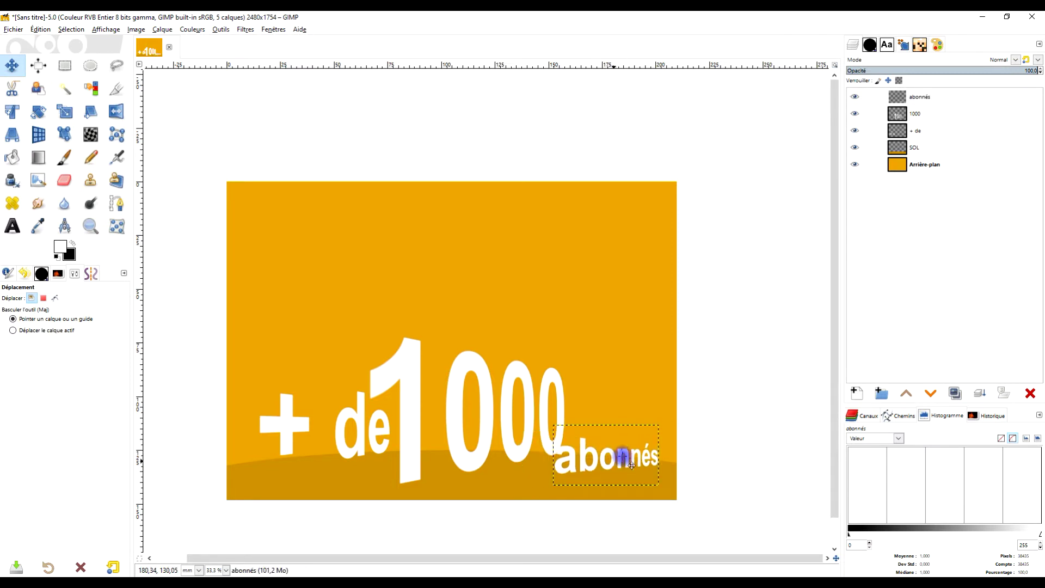
scroll(709, 366, down, 5)
drag(601, 367, 600, 378)
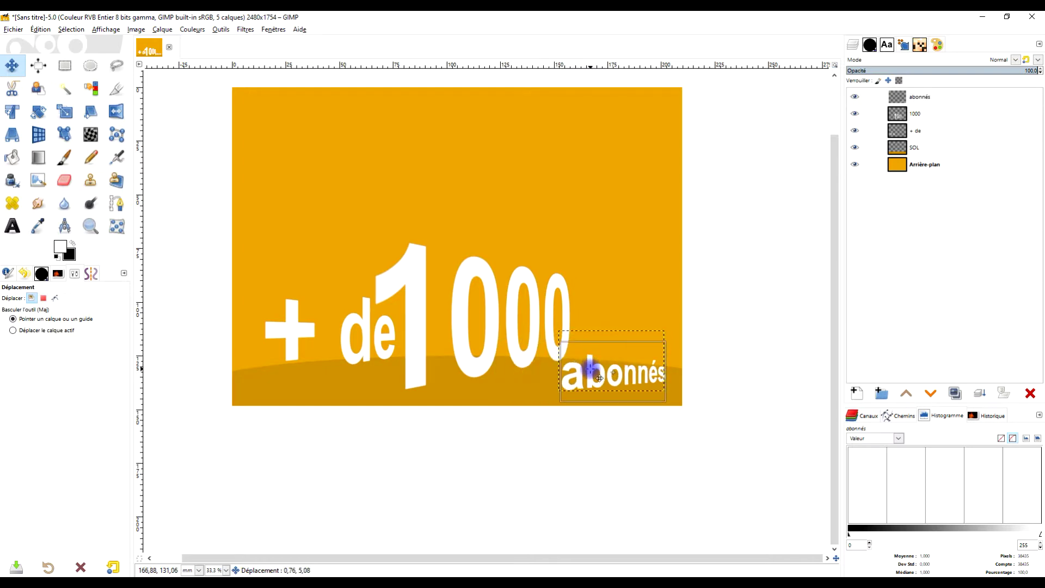
mouse_move(465, 297)
mouse_down()
mouse_move(476, 306)
mouse_move(458, 308)
mouse_up()
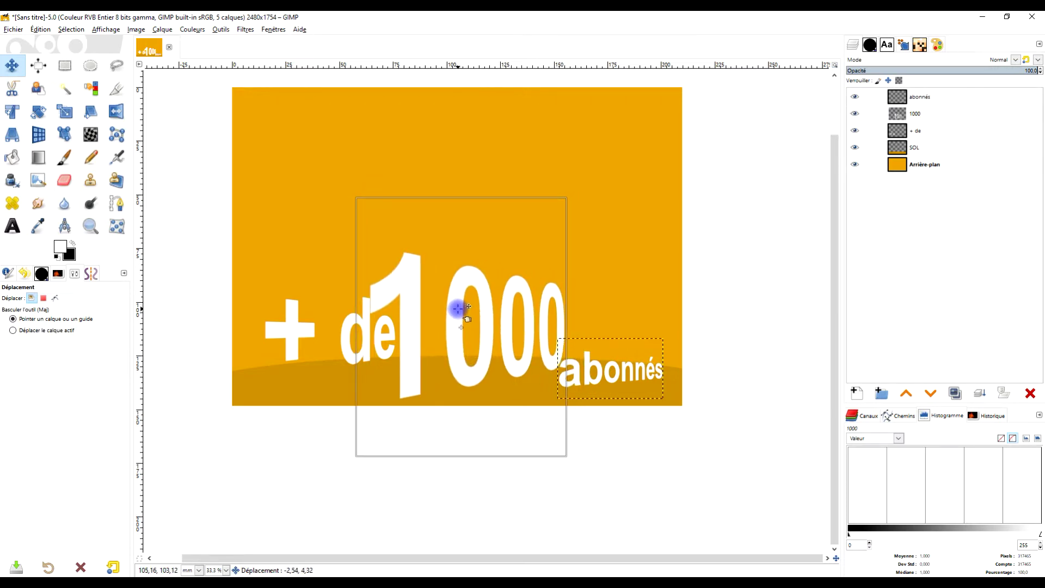
drag(458, 306, 448, 303)
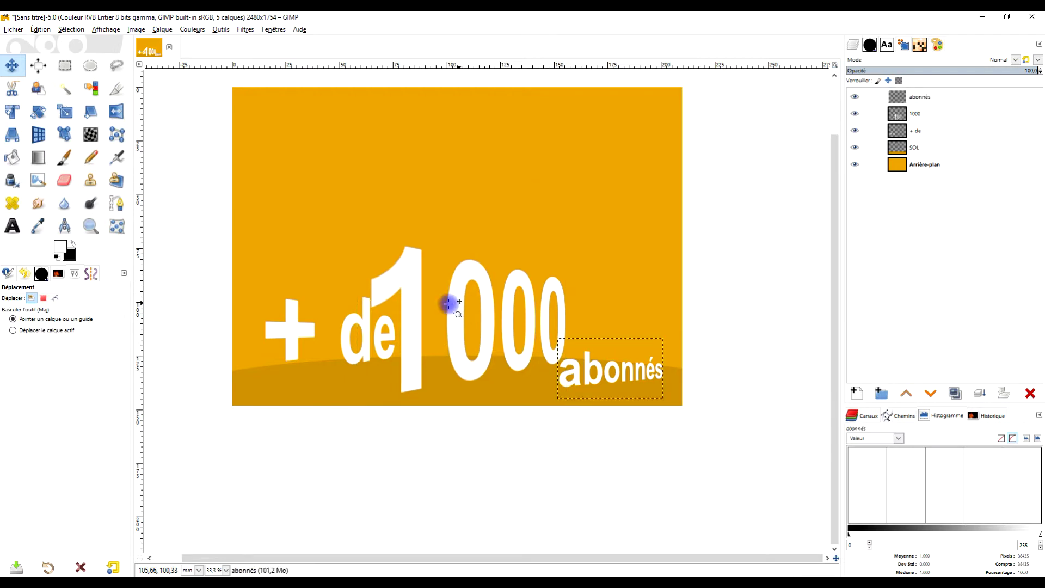
Cut the + sign, paste it lower beside de, and anchor it into the + de layer
click(65, 65)
click(917, 132)
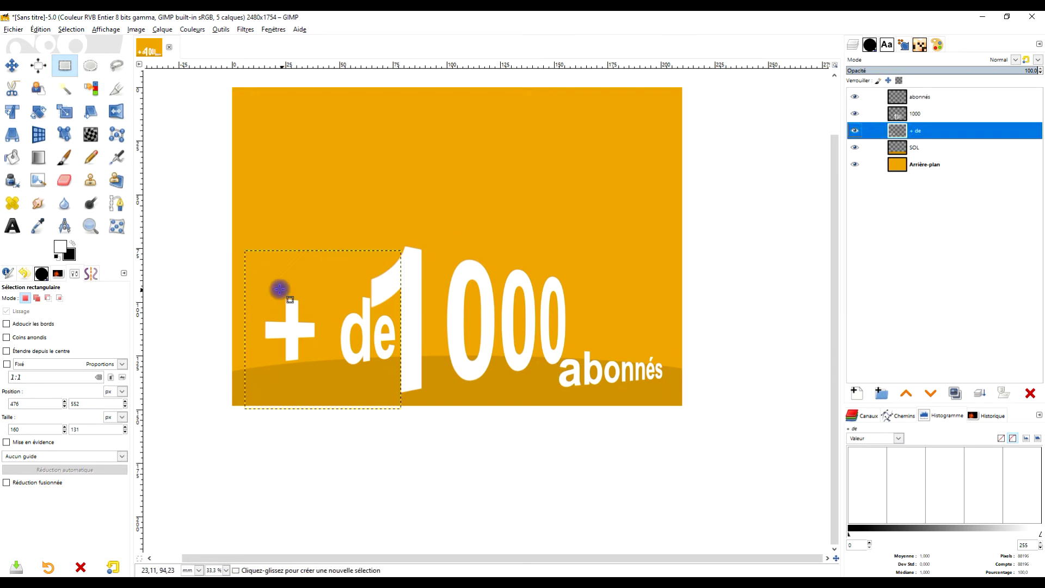
drag(249, 281, 326, 374)
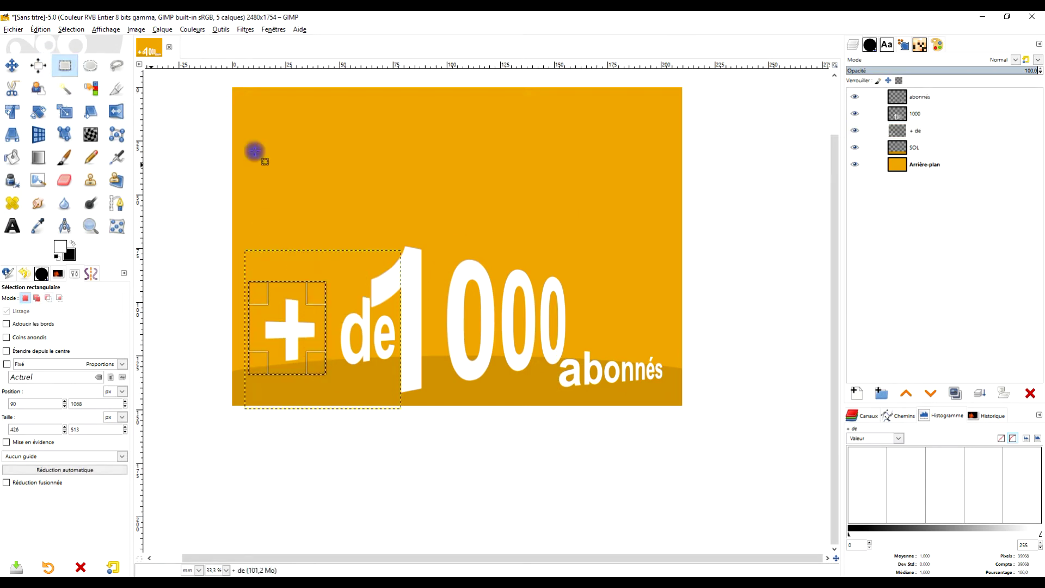
key(ctrl)
key(ctrl+x)
key(ctrl+v)
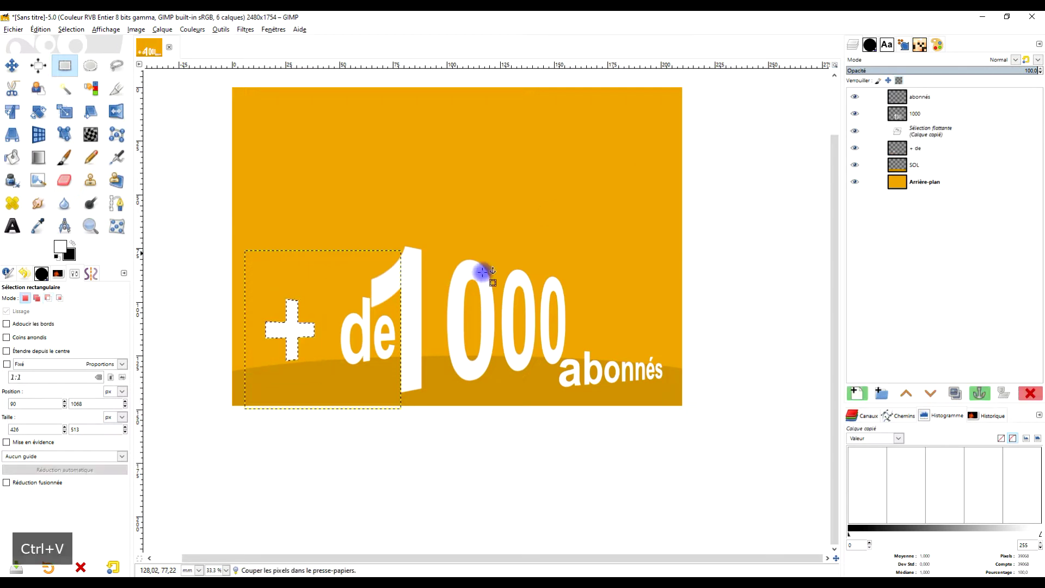
mouse_move(292, 328)
mouse_down()
mouse_move(301, 355)
mouse_move(308, 348)
mouse_up()
click(355, 361)
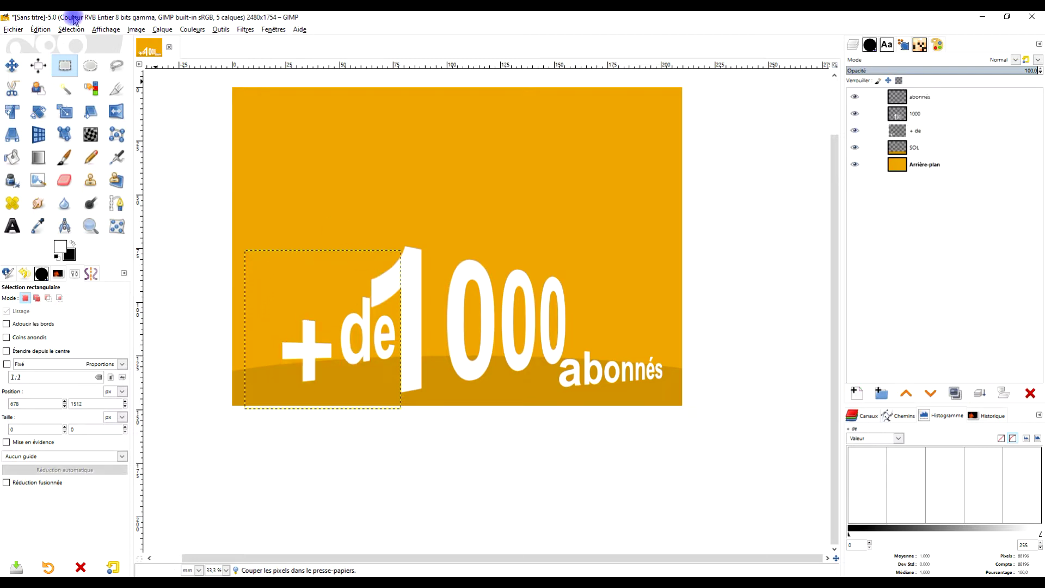
Shift the + de layer slightly left and down toward 1000
click(12, 65)
drag(382, 331, 361, 338)
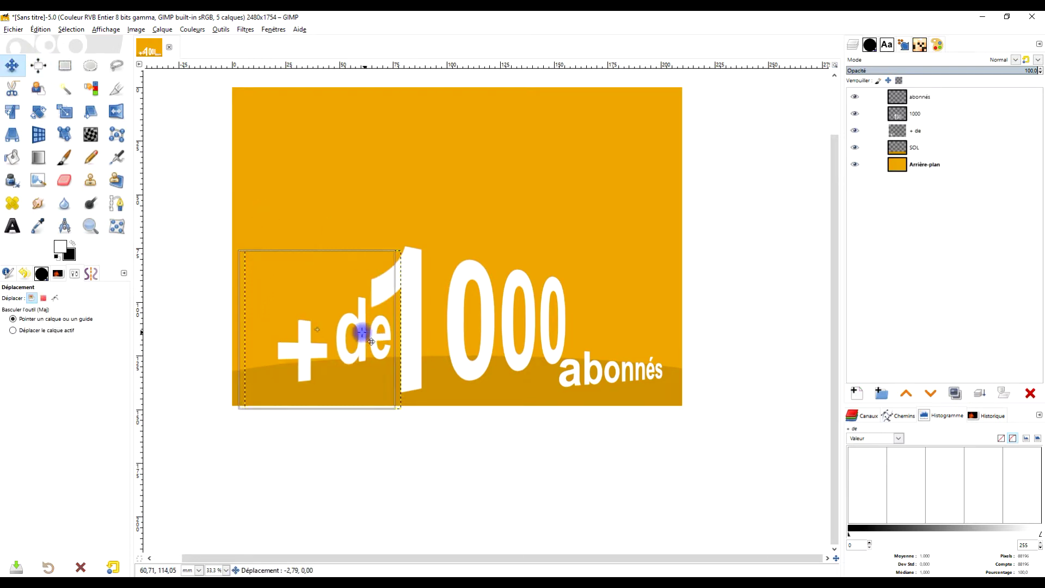
drag(360, 338, 358, 340)
Resize the + de layer to the full image size
right_click(926, 136)
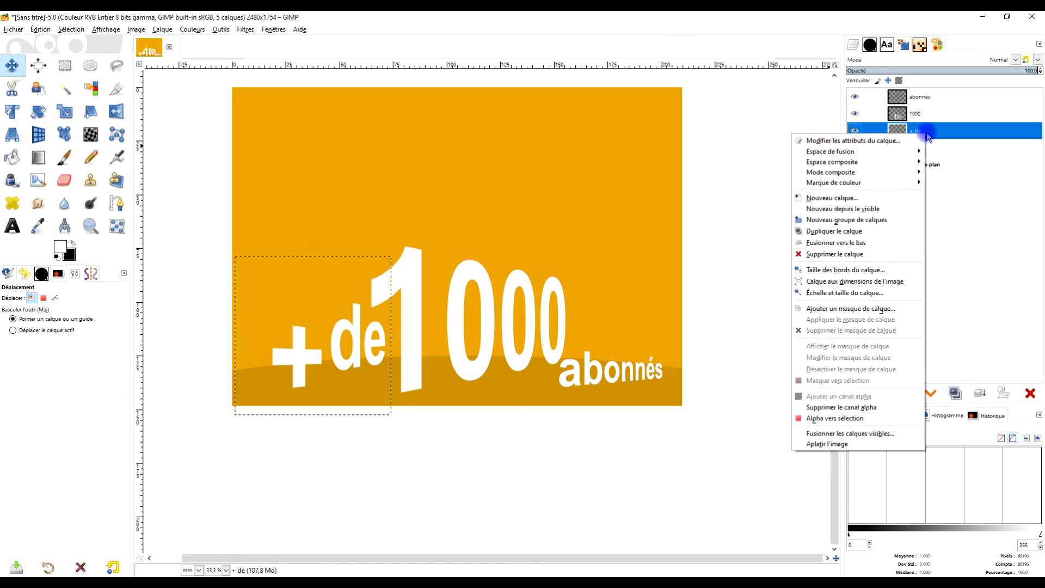
click(882, 282)
right_click(931, 133)
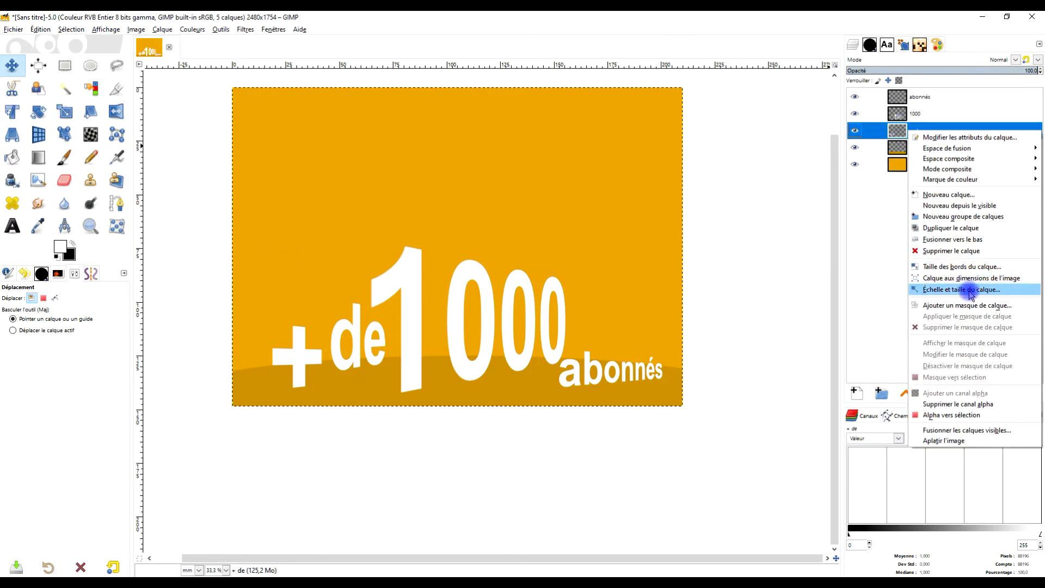
Add a grey Long Shadow to + de, angled to the left and shortened
click(245, 30)
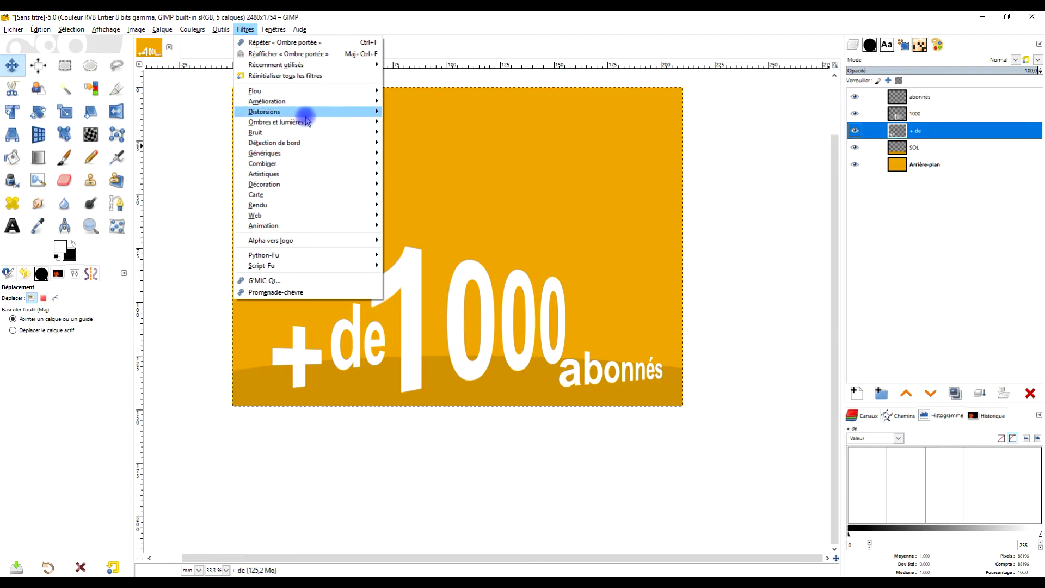
mouse_move(276, 121)
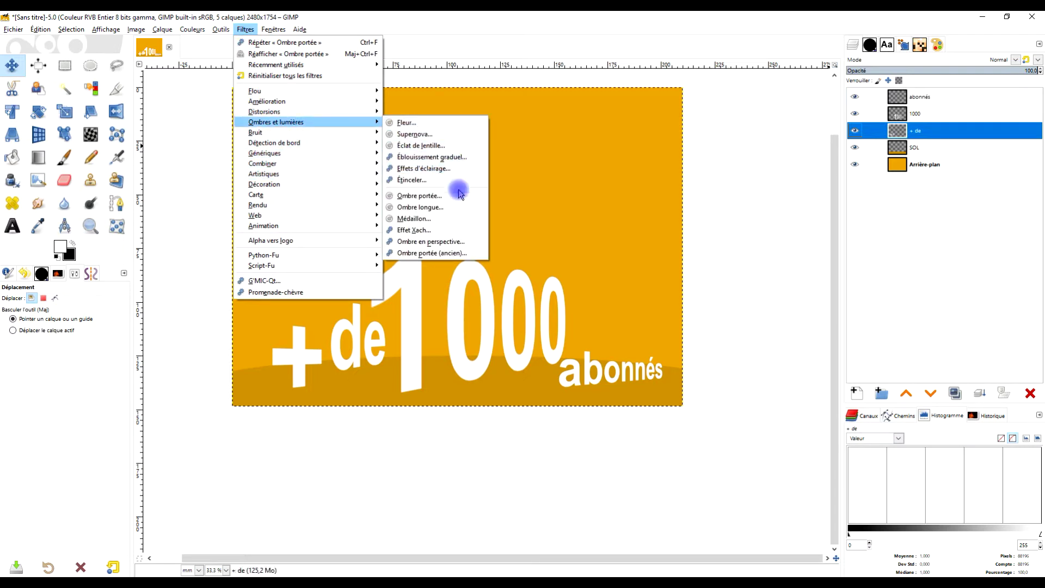
click(450, 206)
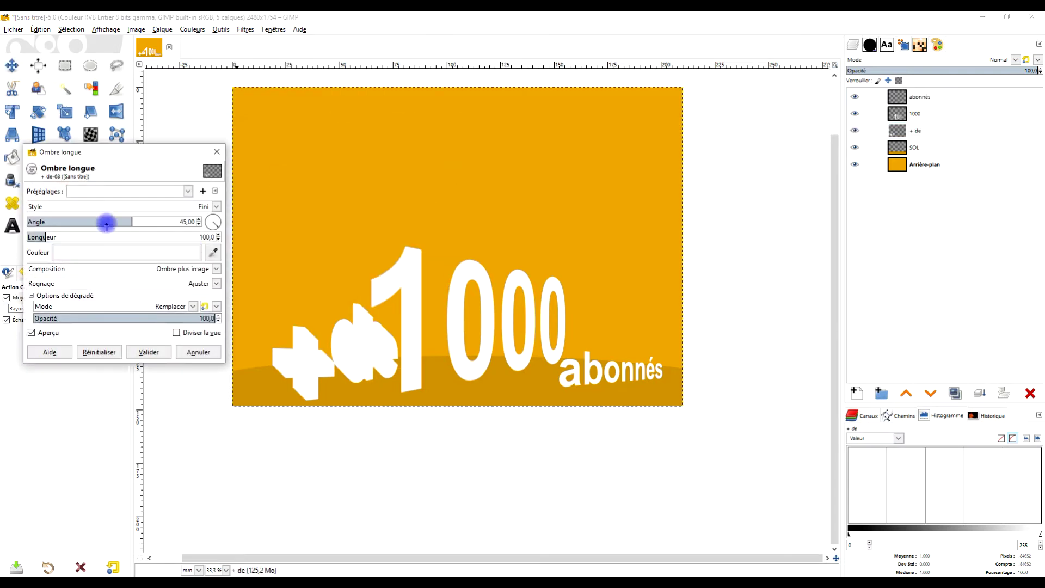
click(145, 252)
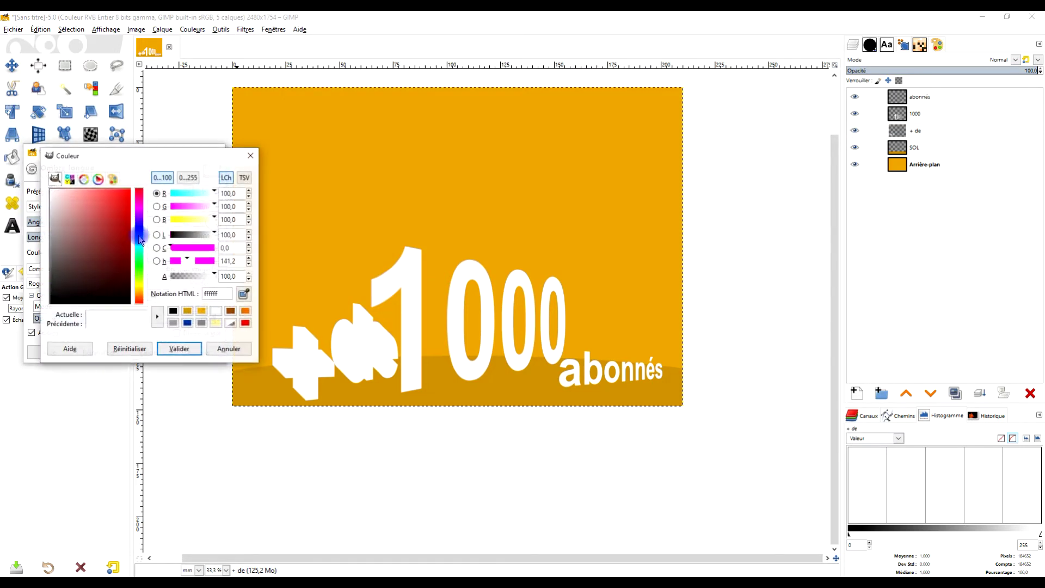
click(179, 349)
drag(123, 222, 94, 222)
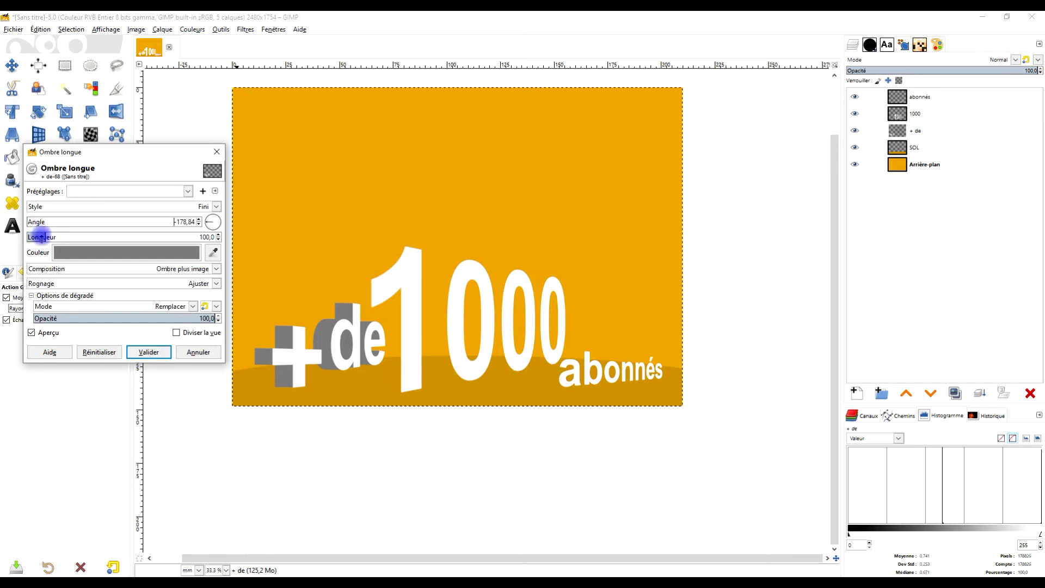
drag(38, 237, 39, 237)
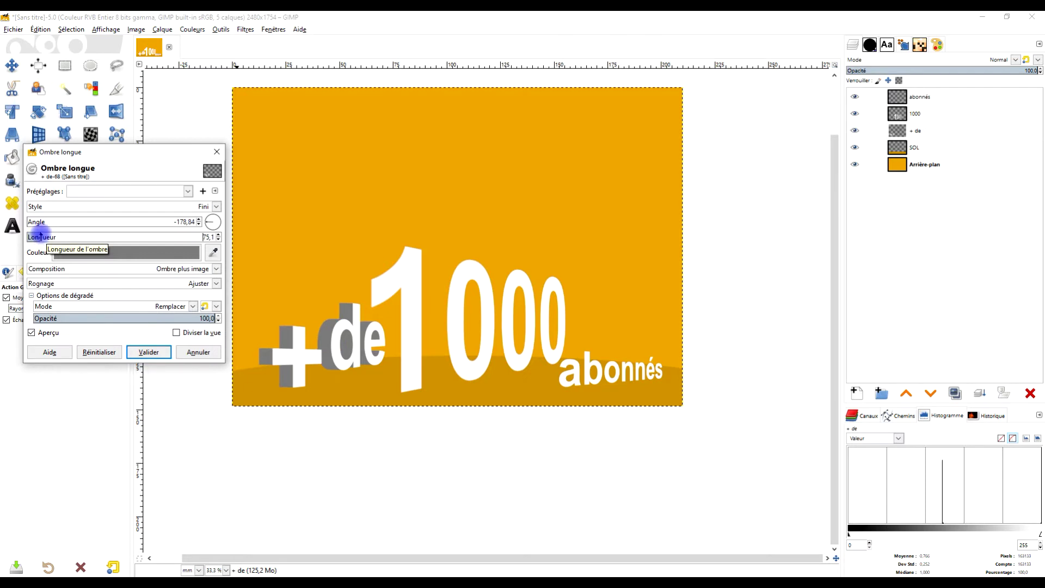
click(151, 352)
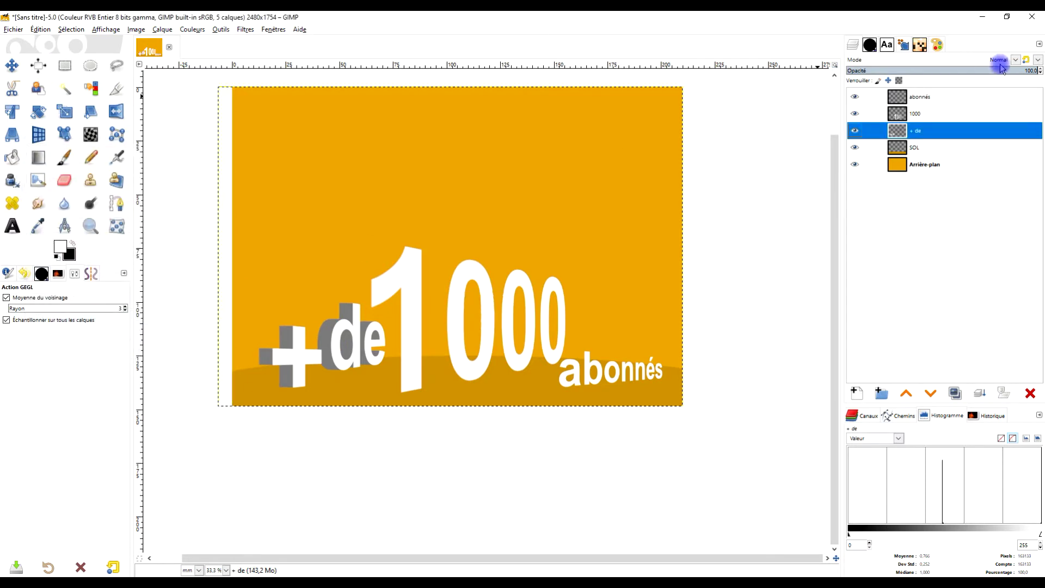
Reapply the last long shadow filter to the 1000 layer
click(941, 115)
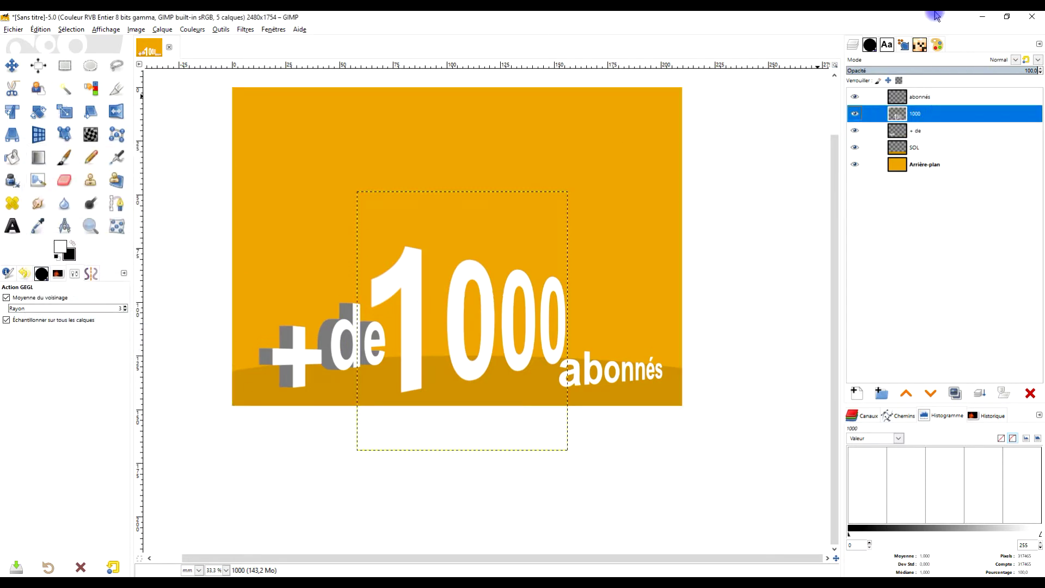
click(245, 29)
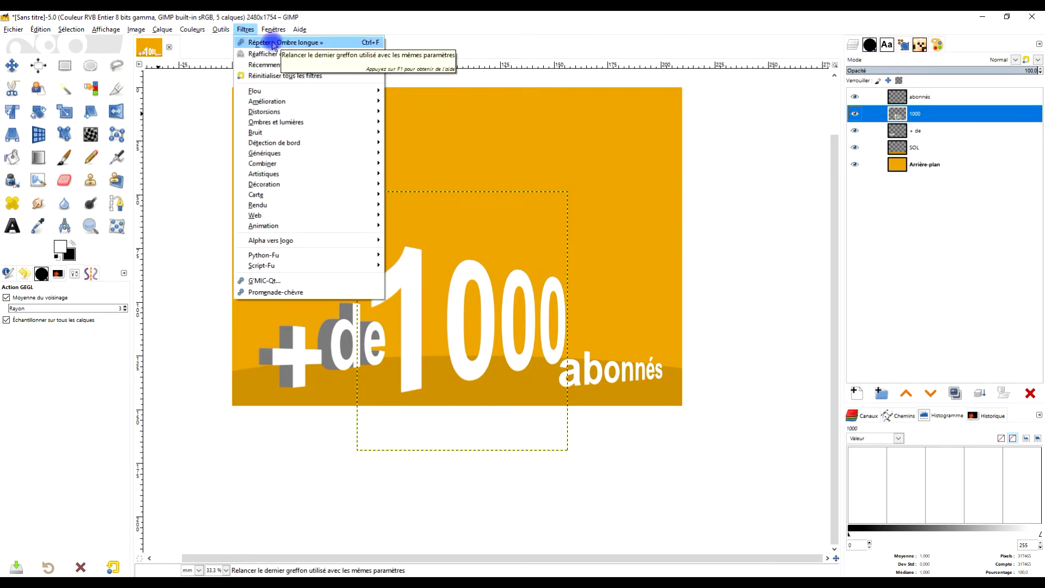
click(272, 43)
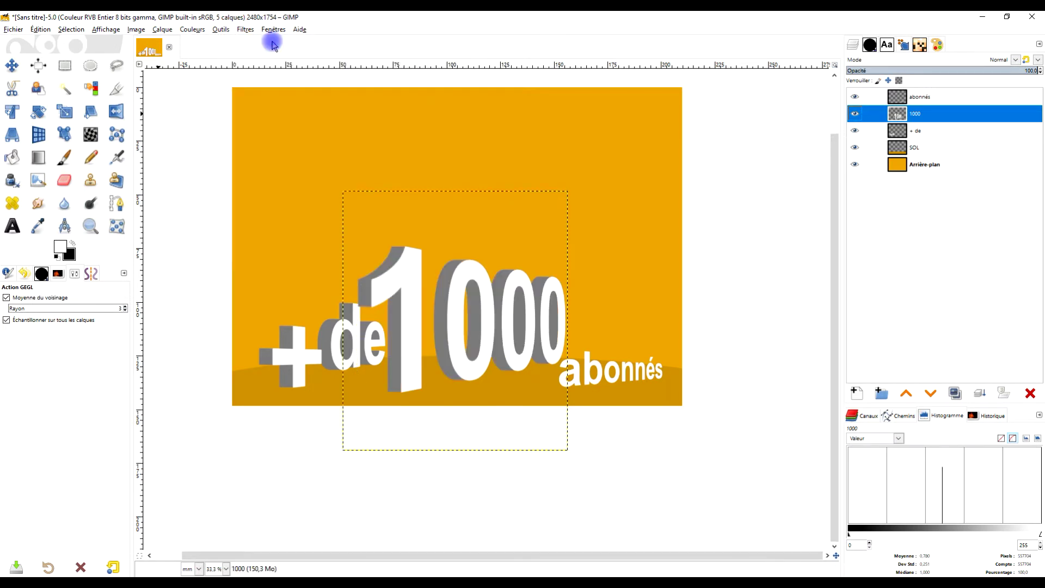
Set the 1000 and abonnés layers to image size and repeat the long shadow on abonnés
right_click(906, 116)
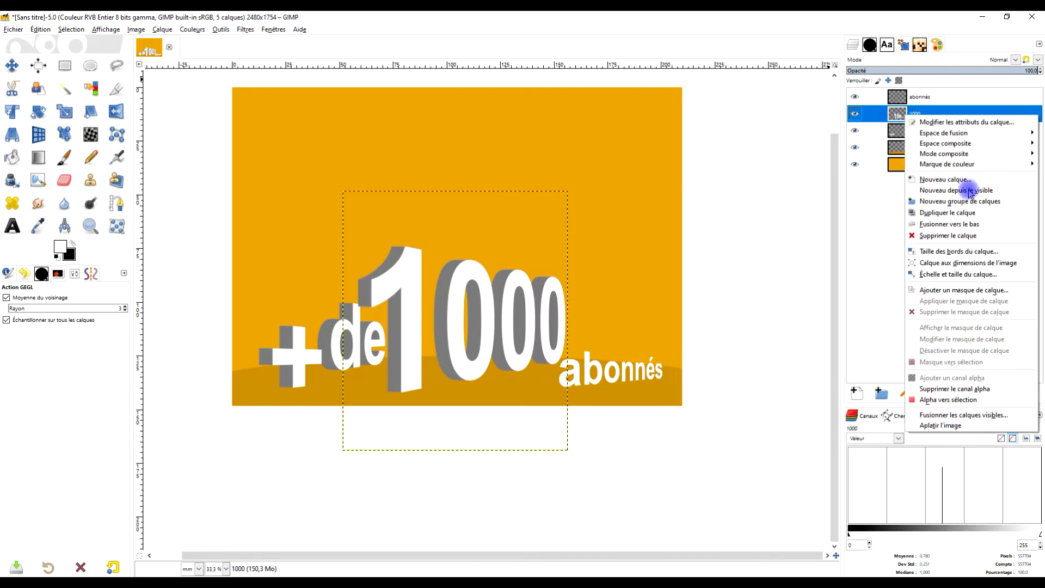
click(979, 266)
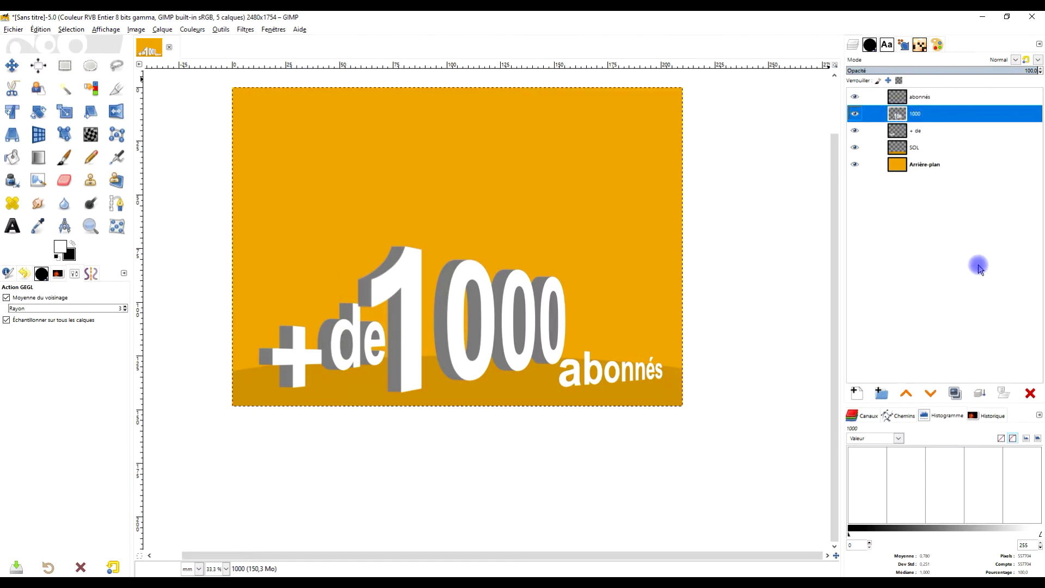
click(925, 99)
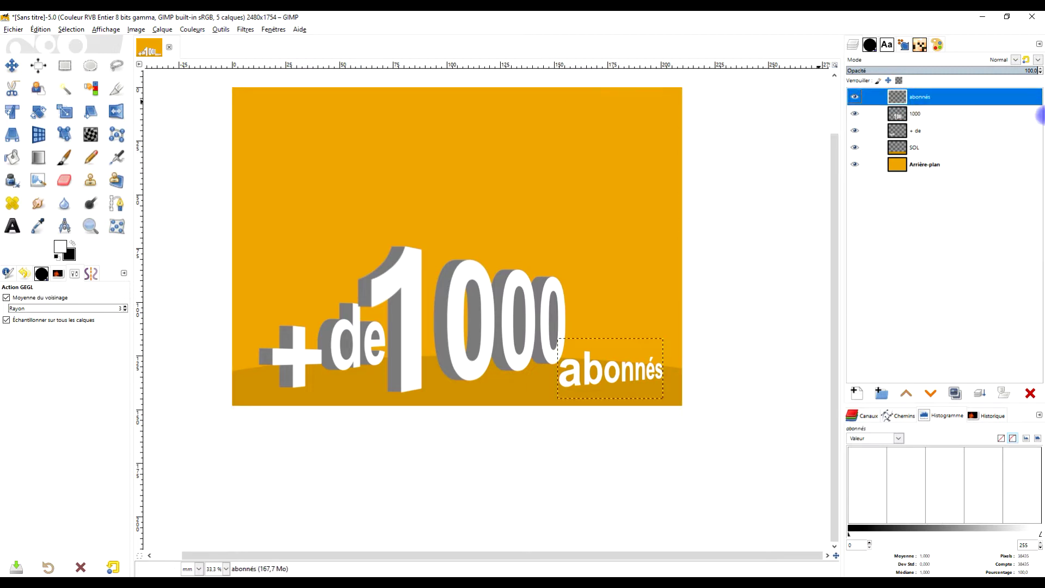
right_click(925, 99)
click(905, 242)
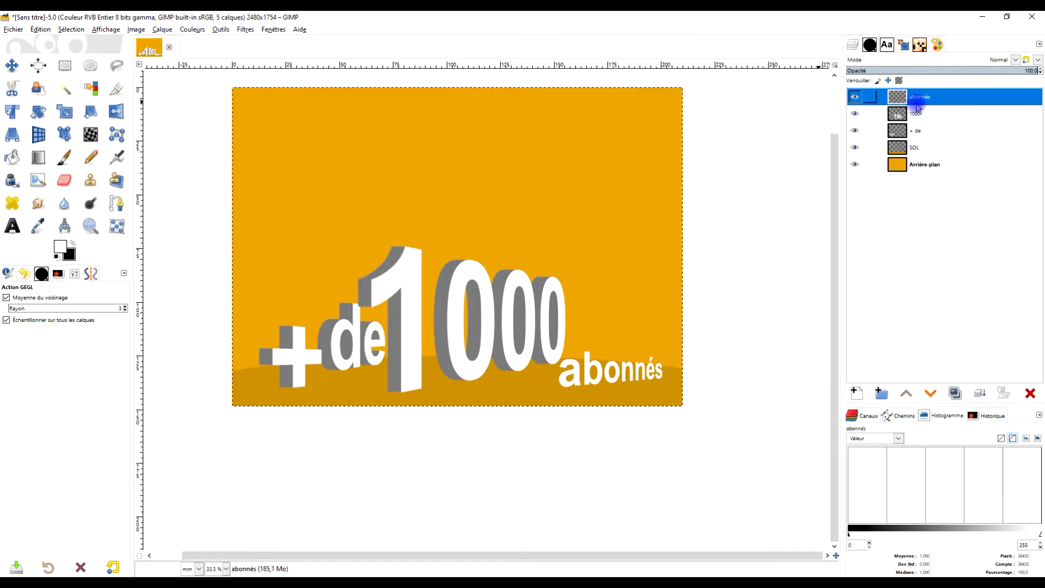
click(251, 30)
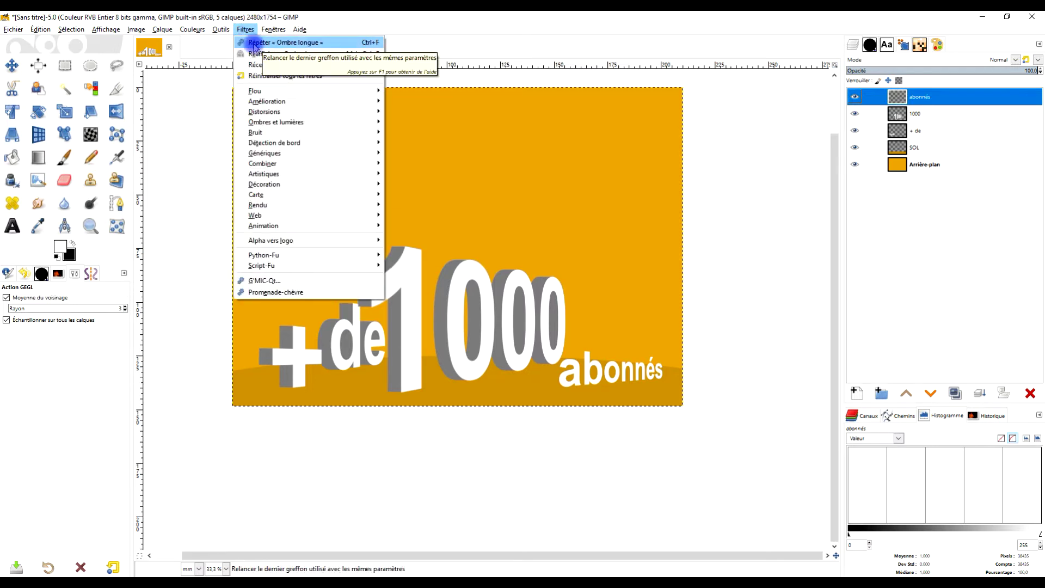
click(255, 44)
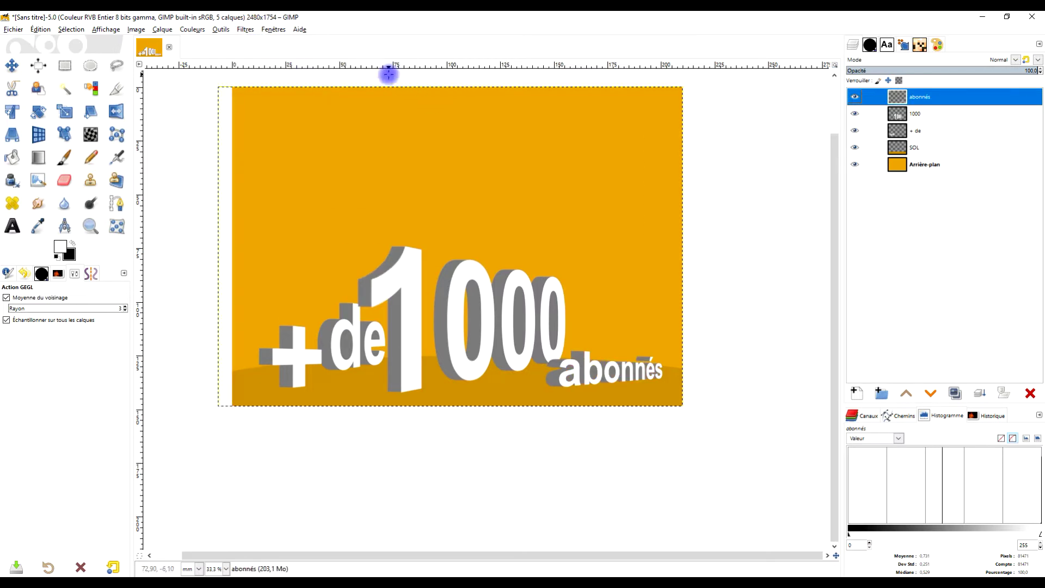
Nudge abonnés and 1000 slightly, undo, then shift abonnés a touch right
click(12, 66)
drag(592, 368, 600, 375)
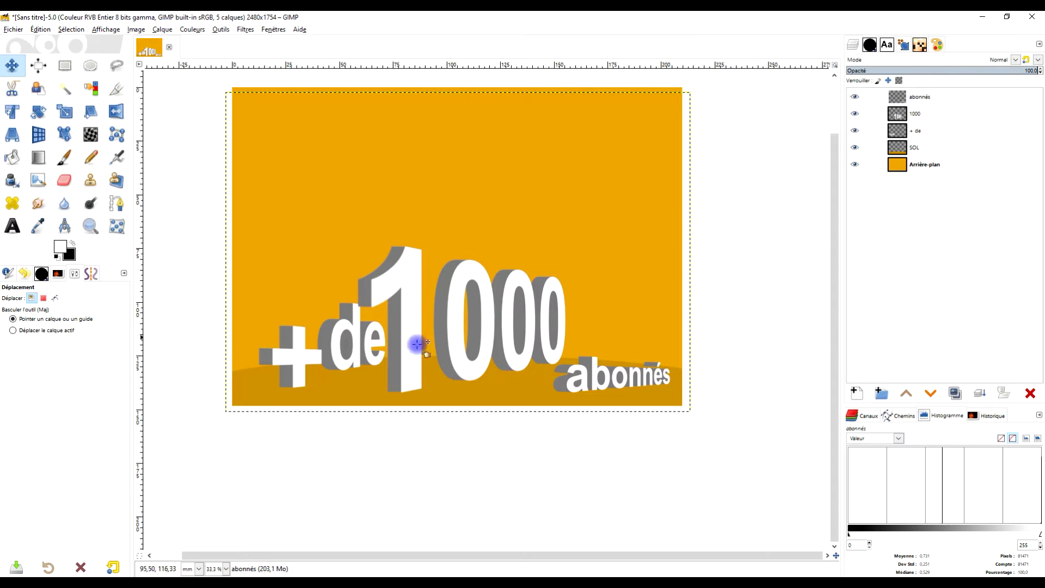
drag(450, 311, 455, 311)
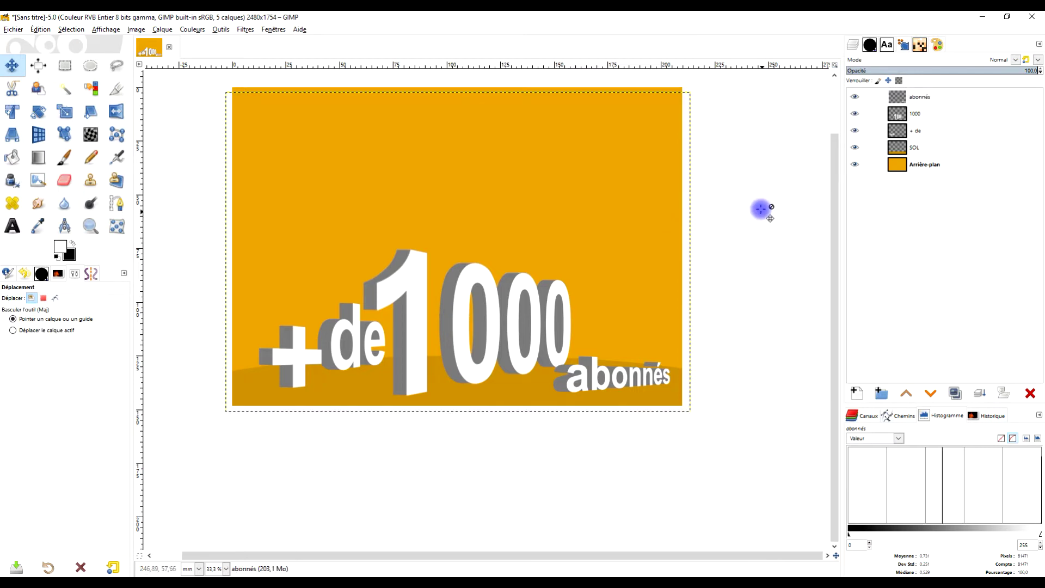
key(ctrl+z)
key(ctrl+z)
key(ctrl+z)
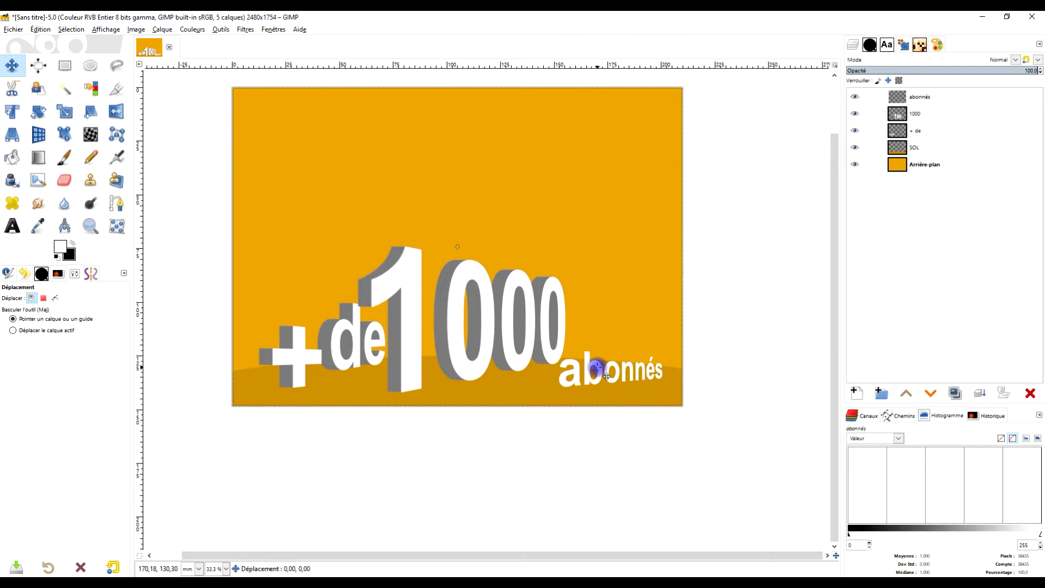
drag(606, 376, 612, 376)
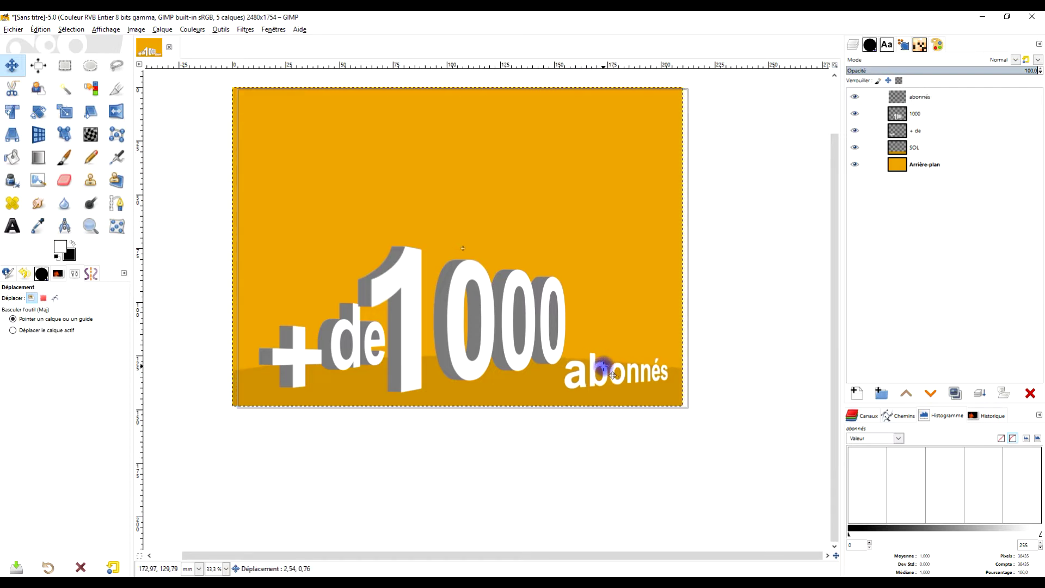
Resize abonnés to image size and give it the Long Shadow using the last-used preset
right_click(896, 103)
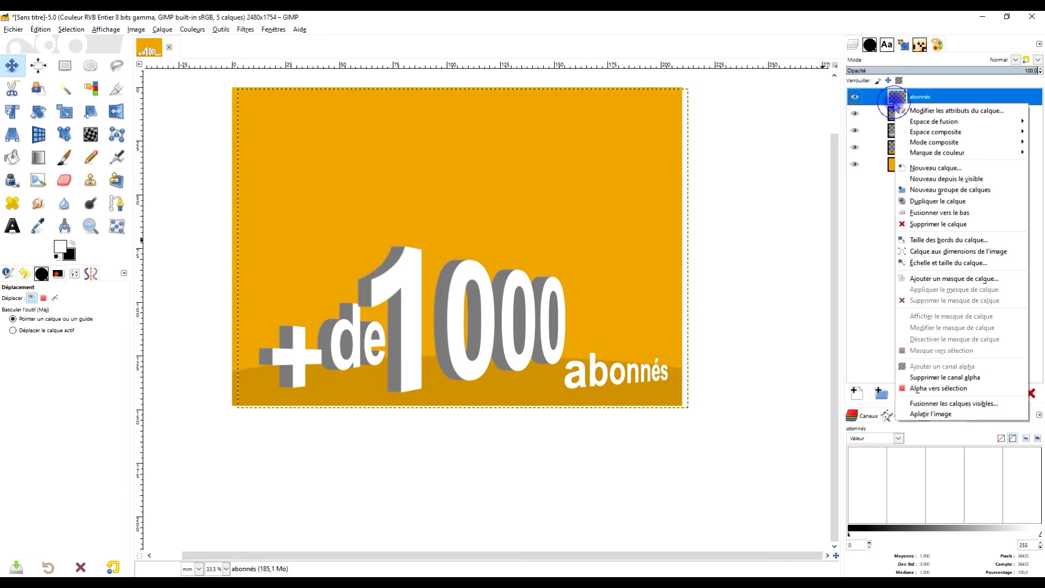
click(960, 251)
click(243, 30)
mouse_move(276, 121)
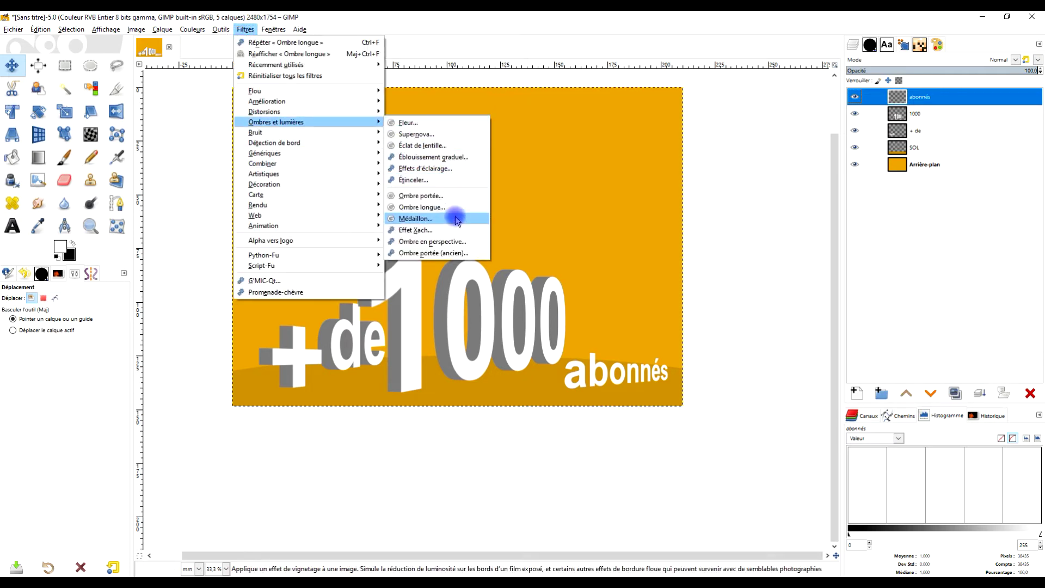
click(455, 208)
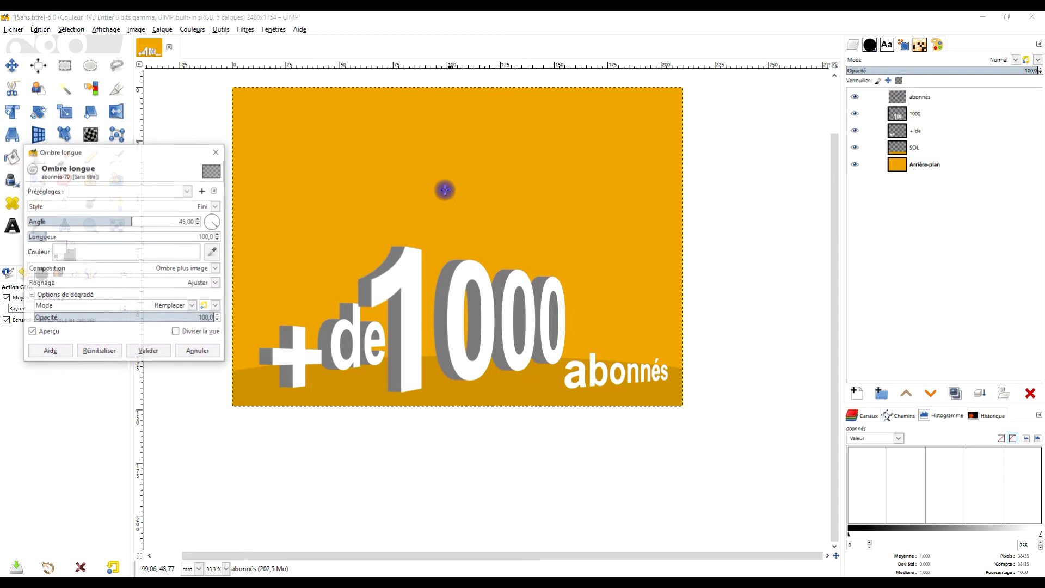
click(163, 191)
click(156, 211)
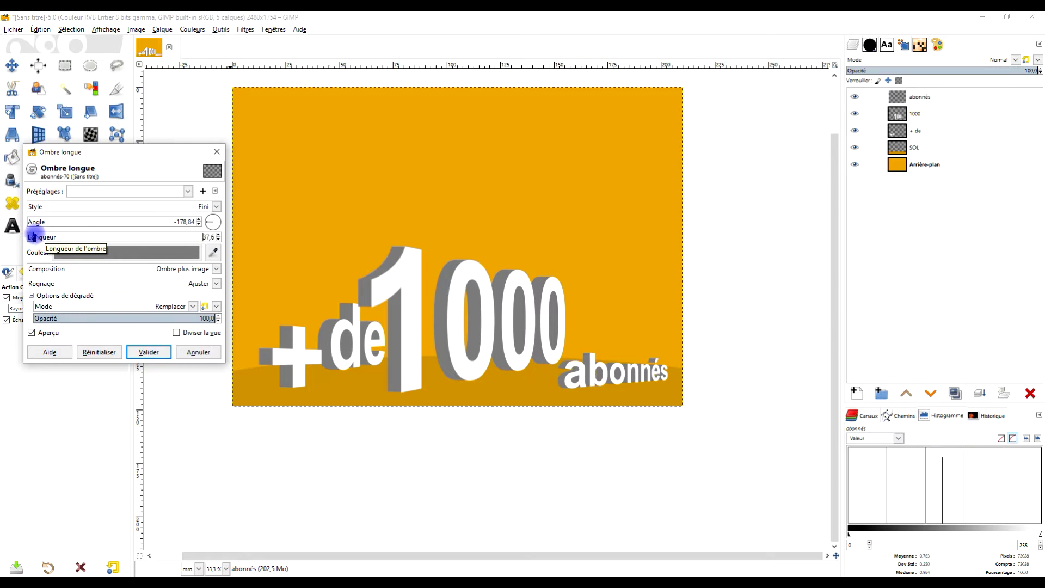
click(148, 352)
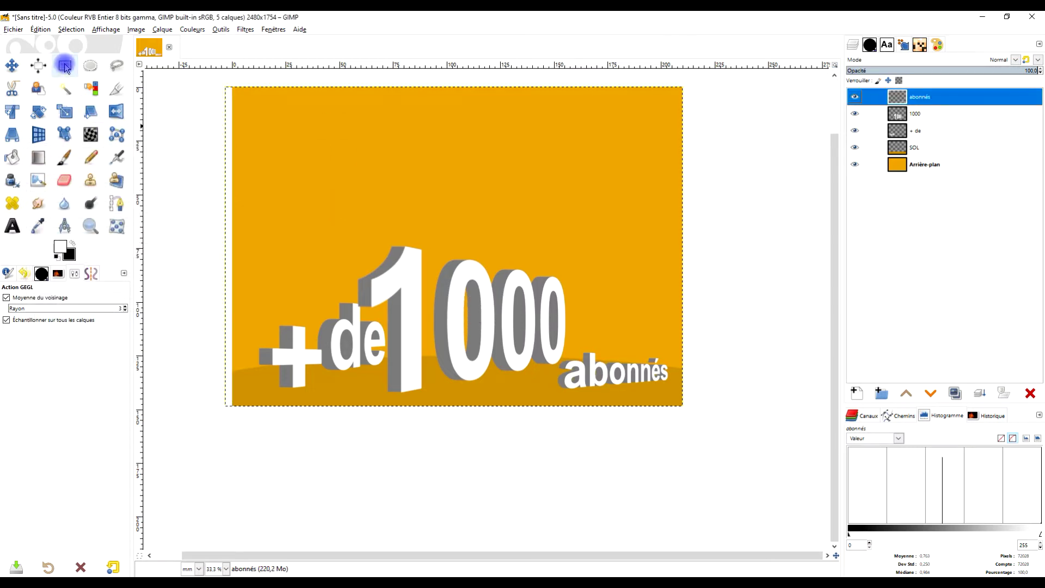
Nudge 1000, + de (down-left) and abonnés (right) a few pixels to align the title
click(12, 65)
click(493, 303)
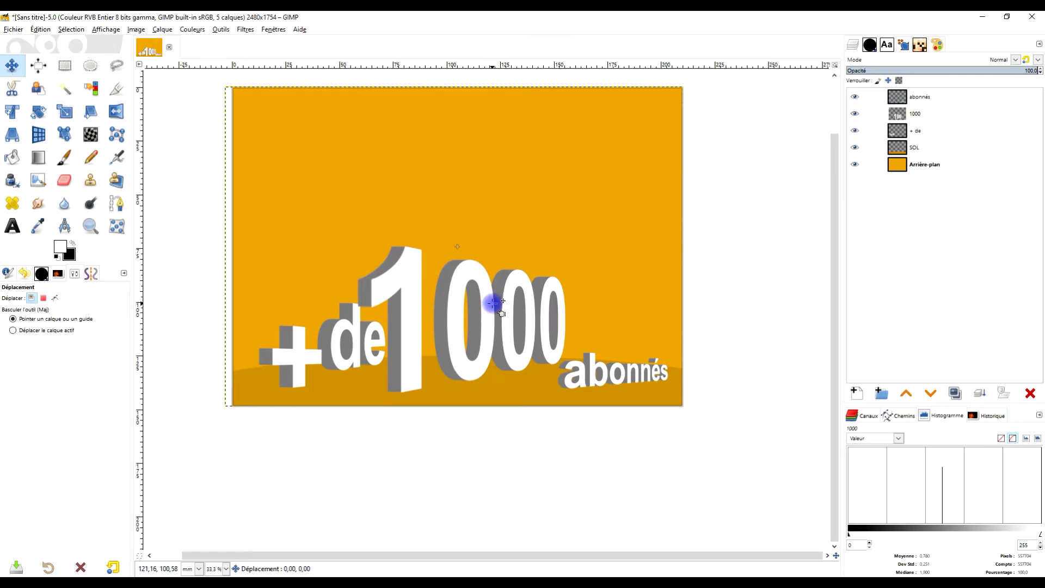
drag(493, 303, 498, 305)
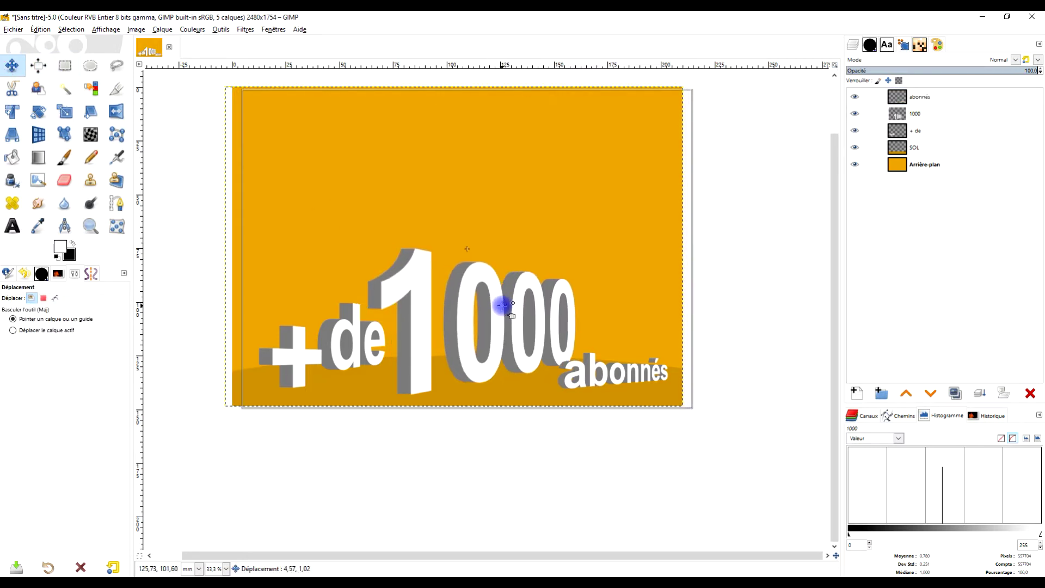
drag(498, 305, 498, 301)
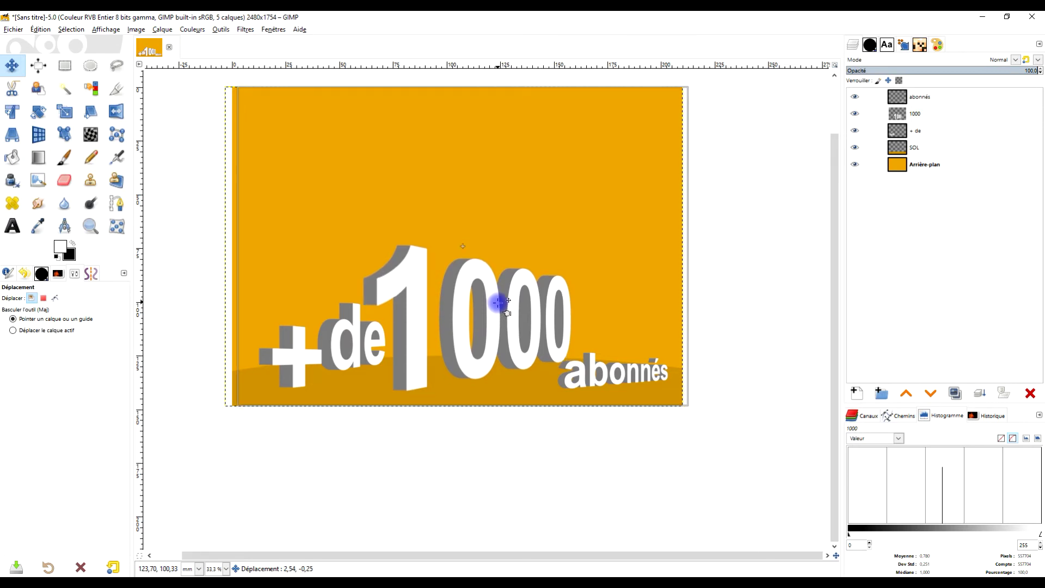
click(371, 337)
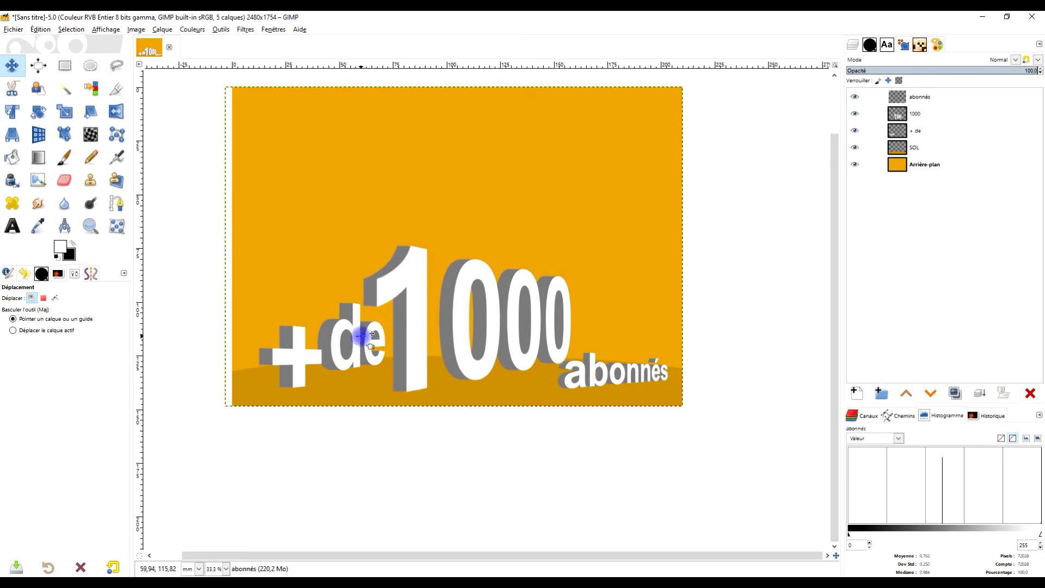
click(918, 131)
drag(344, 333, 357, 343)
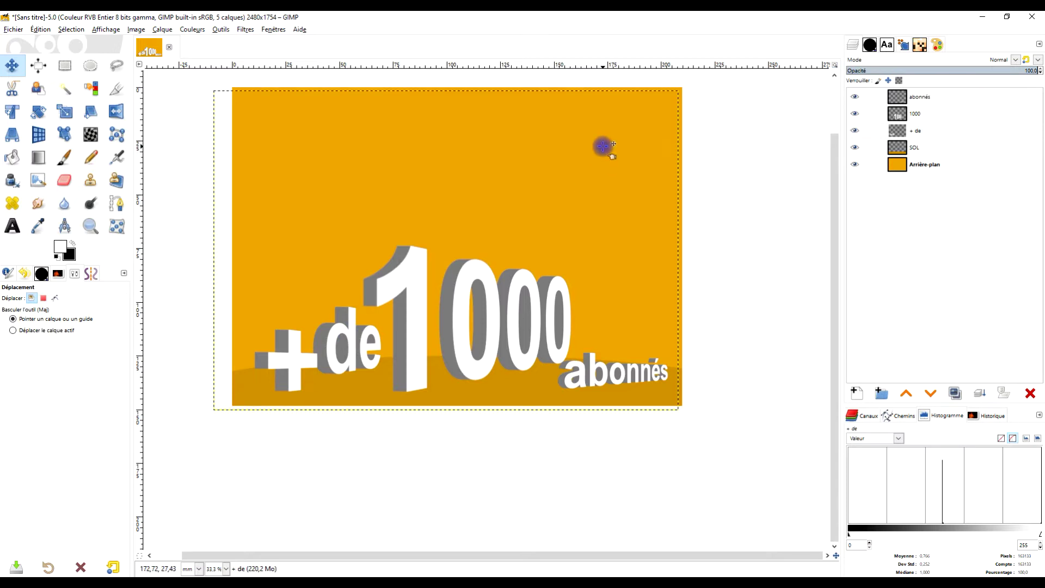
drag(602, 367, 605, 364)
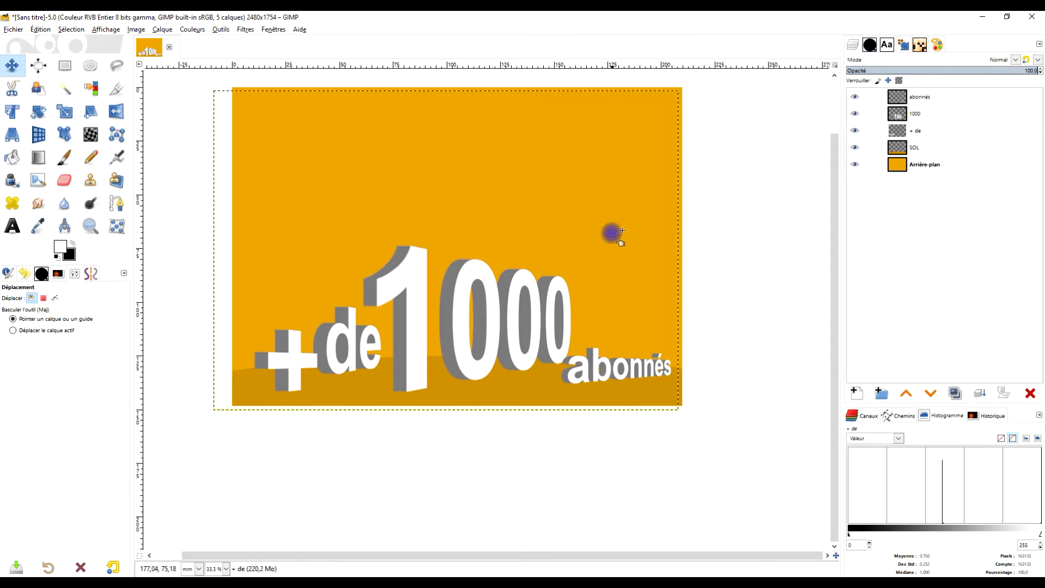
Set the + de, 1000 and abonnés layers each to the full image size
scroll(594, 253, up, 3)
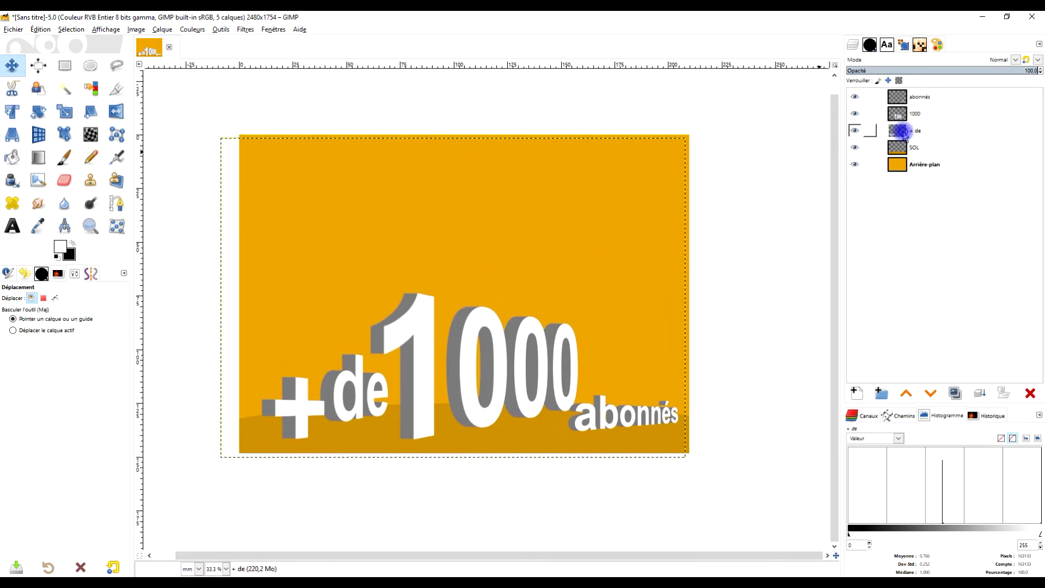
right_click(904, 131)
click(967, 280)
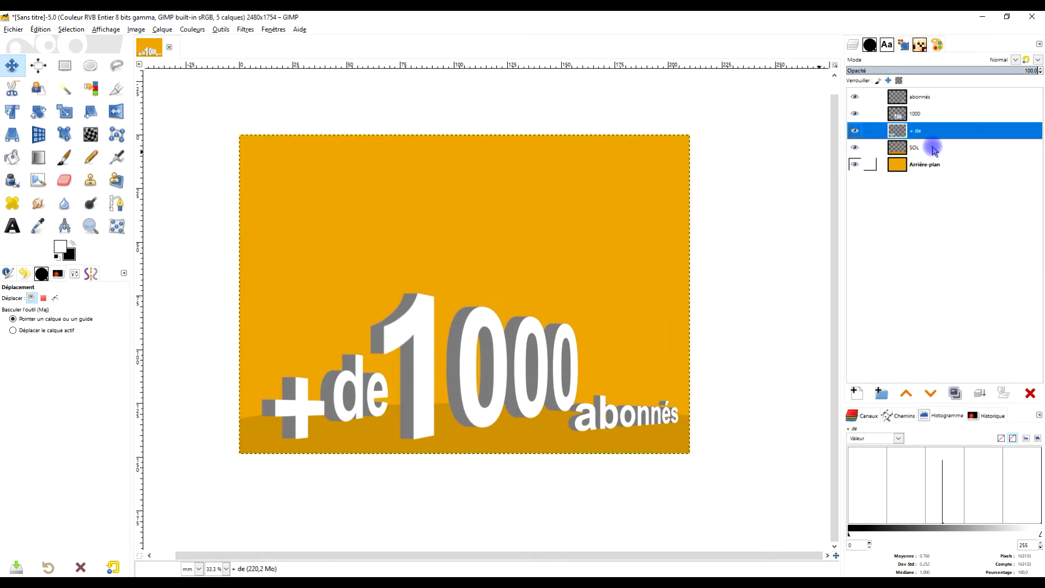
click(914, 114)
right_click(914, 114)
click(975, 260)
right_click(899, 97)
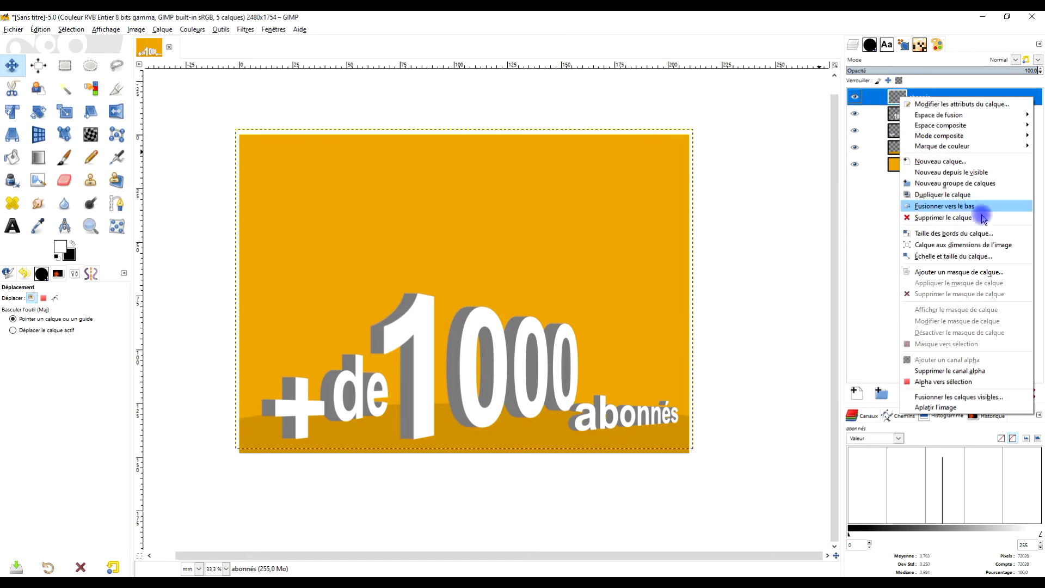
click(990, 246)
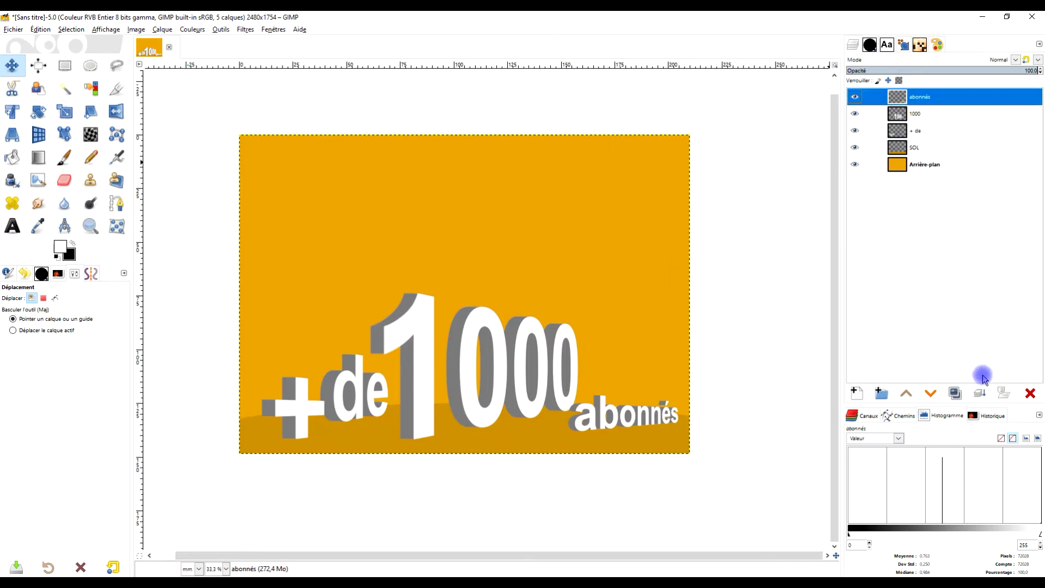
Merge abonnés and 1000 down into + de and name the merged layer 'texte'
click(979, 393)
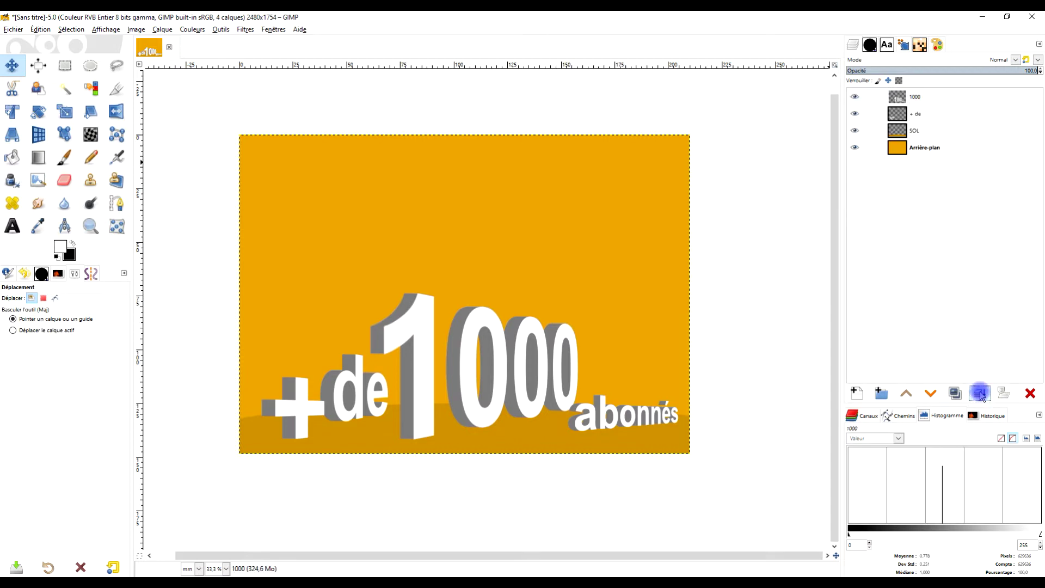
click(980, 393)
double_click(913, 97)
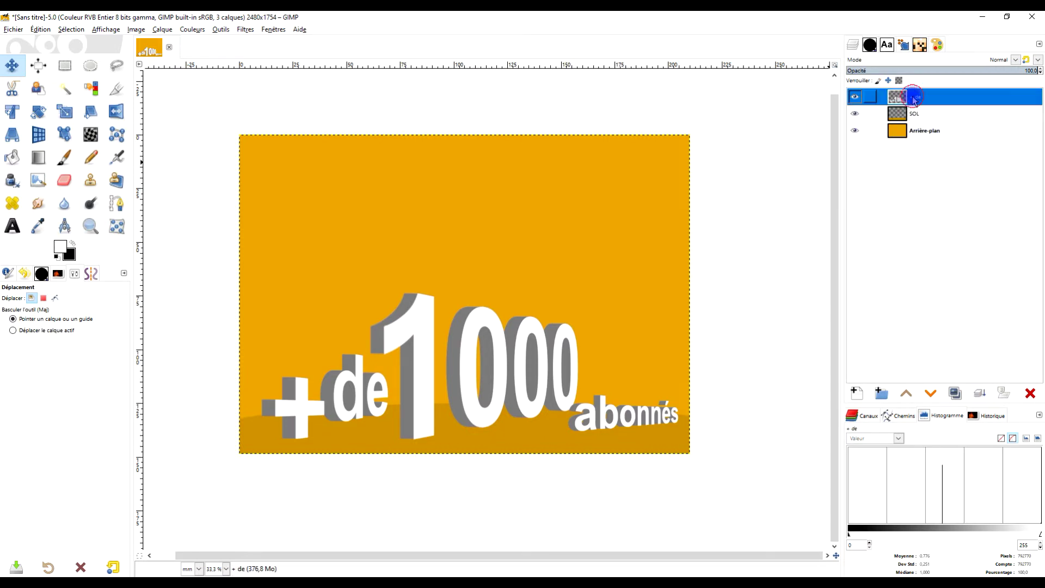
text(tet)
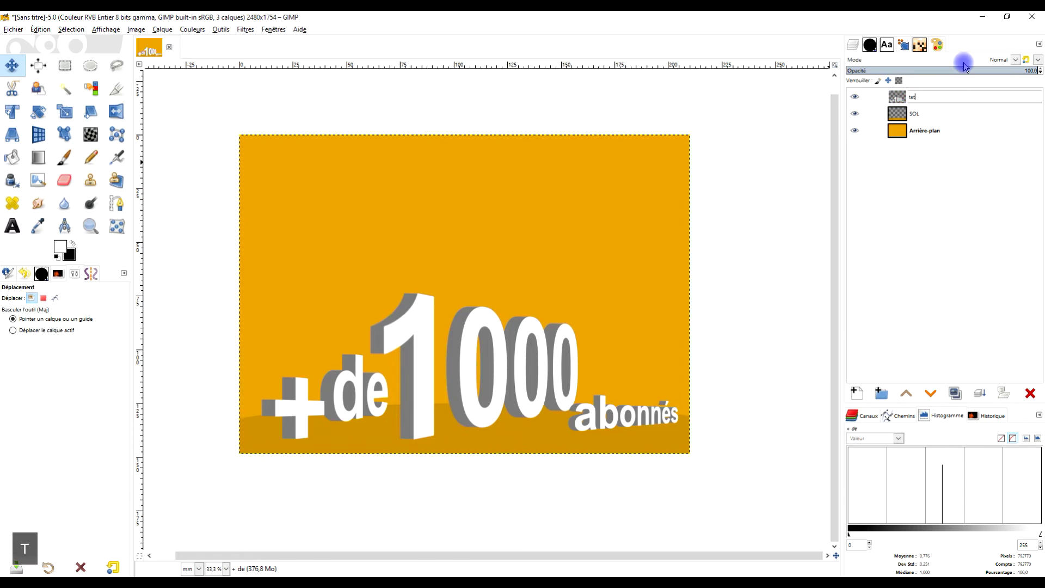
key(BackSpace)
text(x)
text(t)
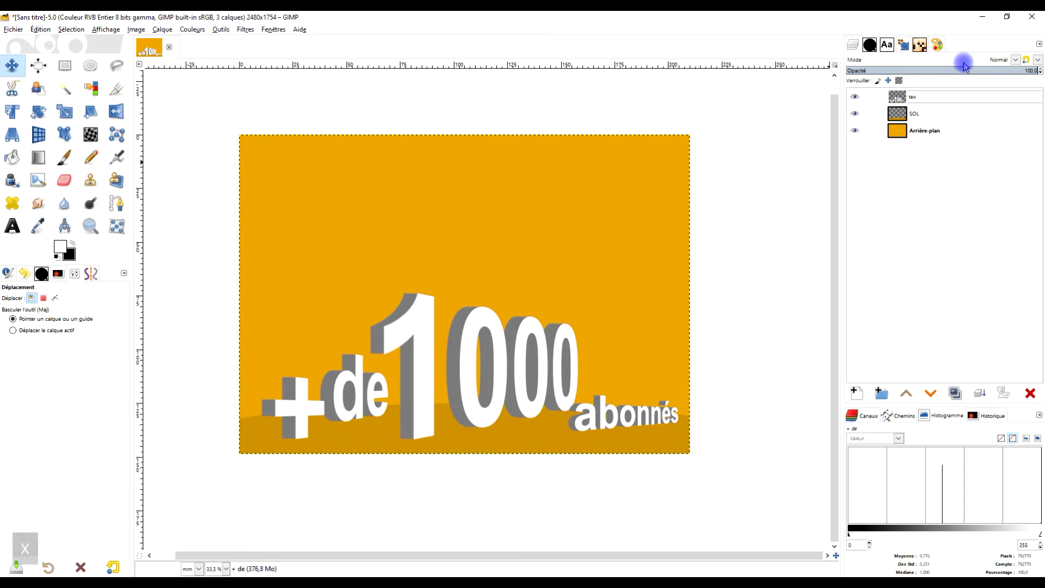
text(e)
key(Return)
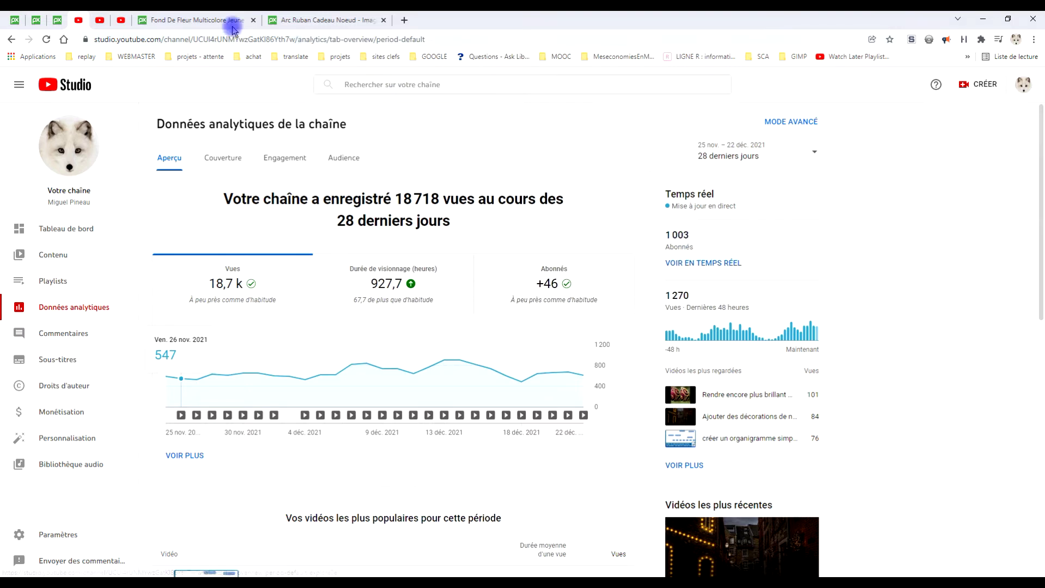
Open the 1357×1920 flower pattern JPG full-size on Pixabay and copy the image
click(198, 19)
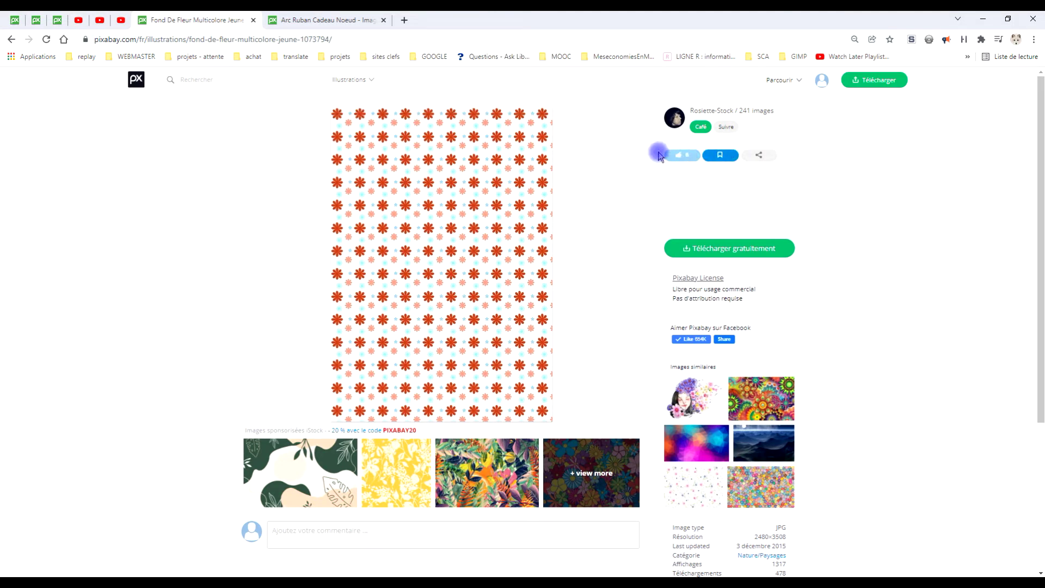
click(736, 249)
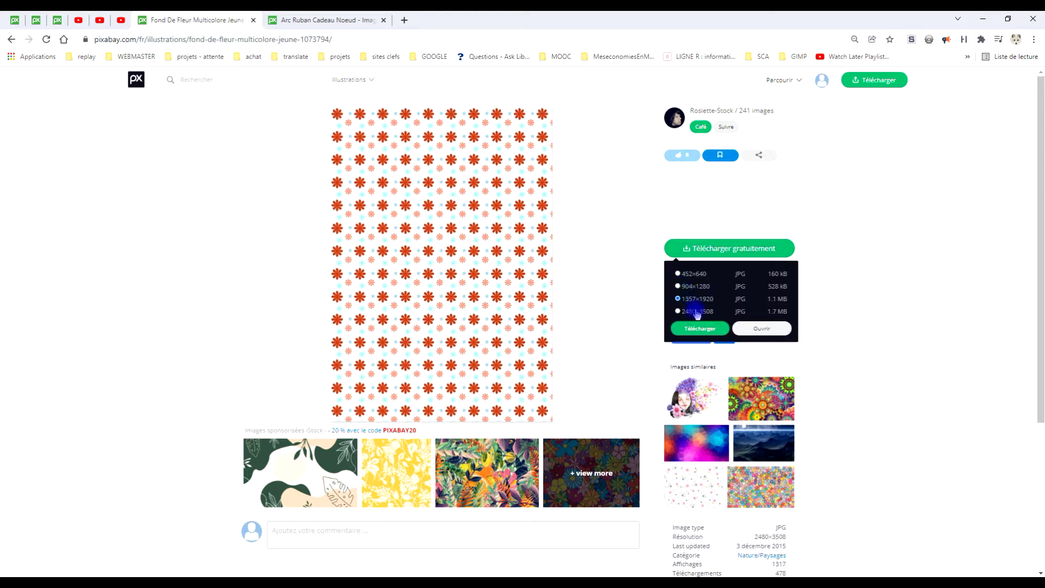
click(762, 330)
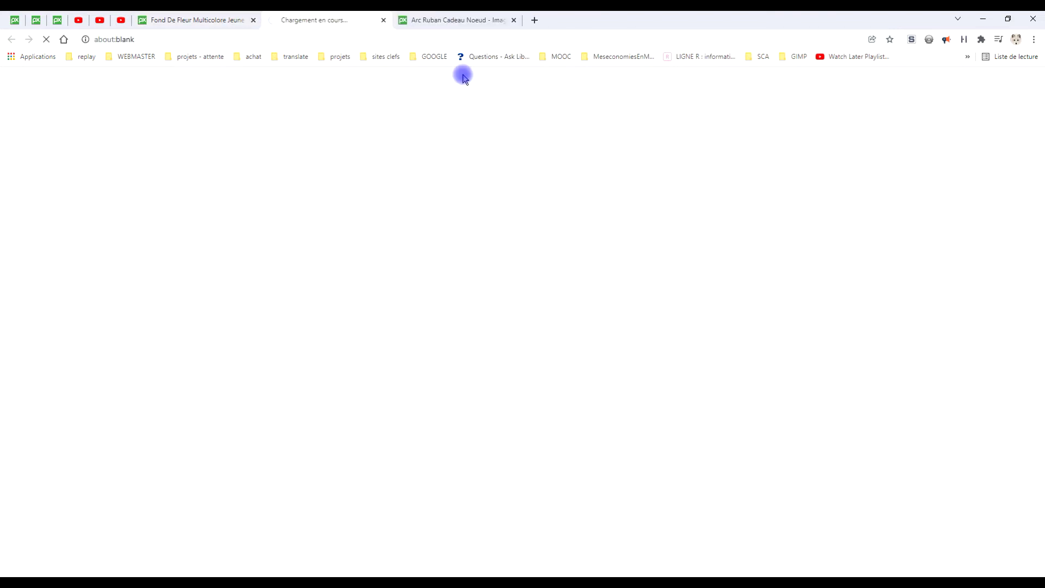
right_click(467, 205)
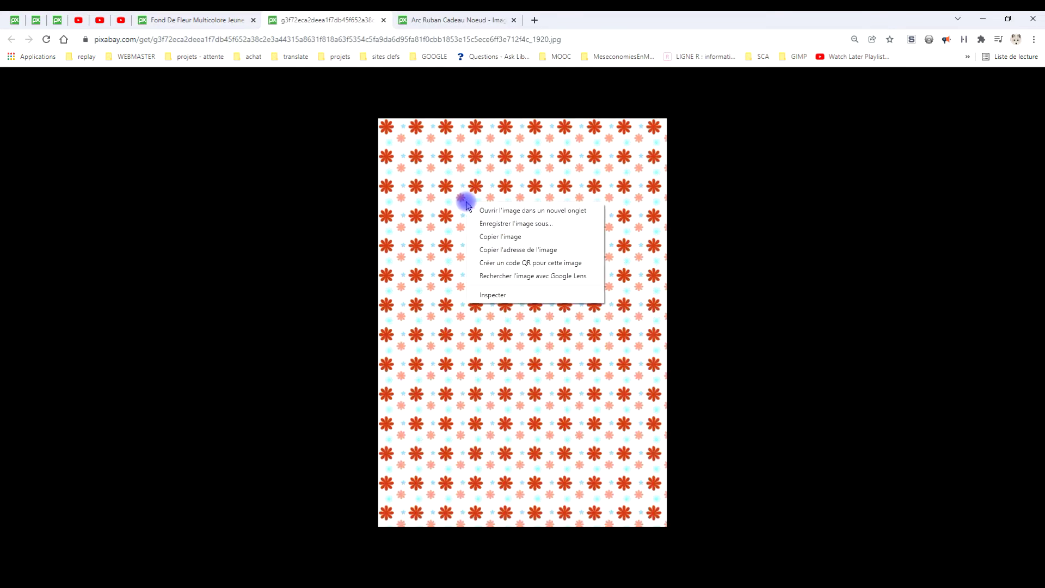
click(512, 240)
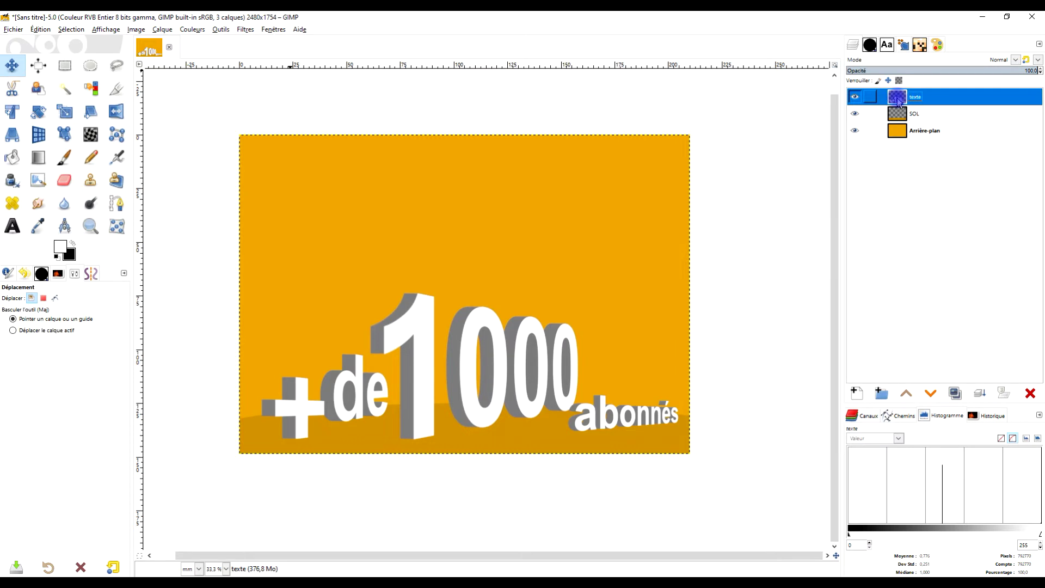
Paste the flower pattern as a new layer, rotate it 90° anticlockwise, and move it lower-left
click(41, 29)
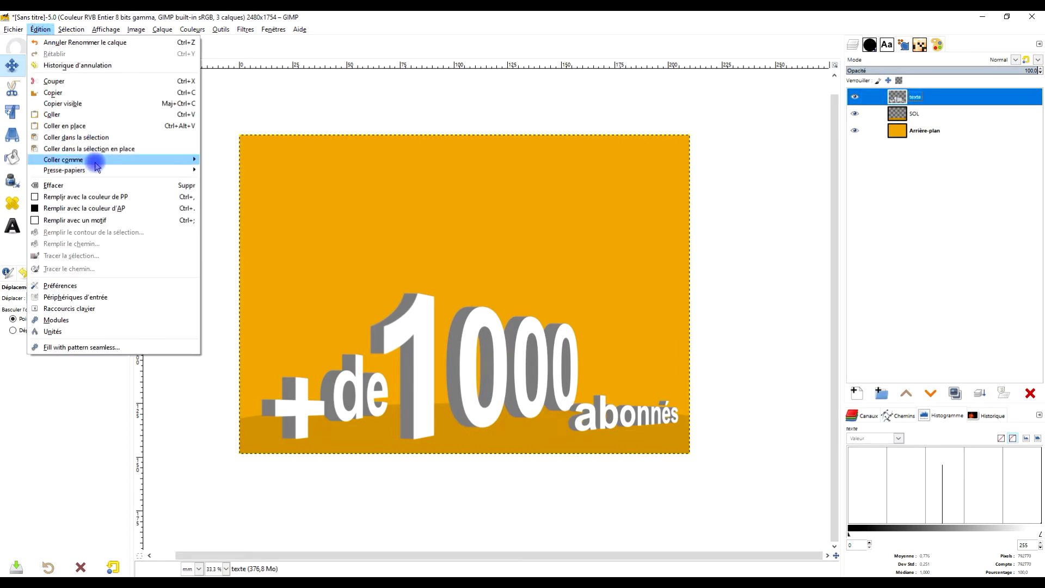
click(261, 159)
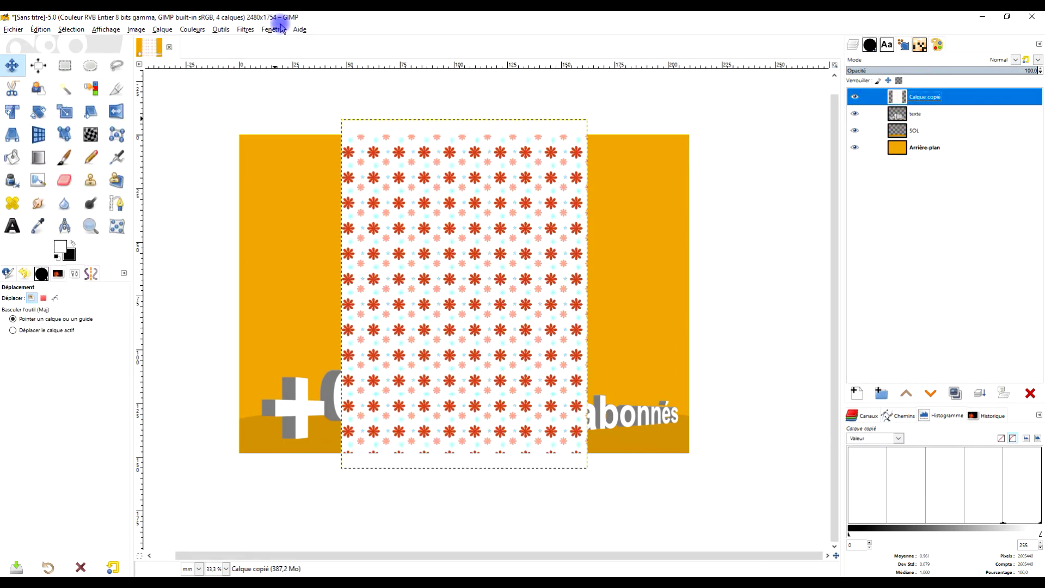
click(163, 30)
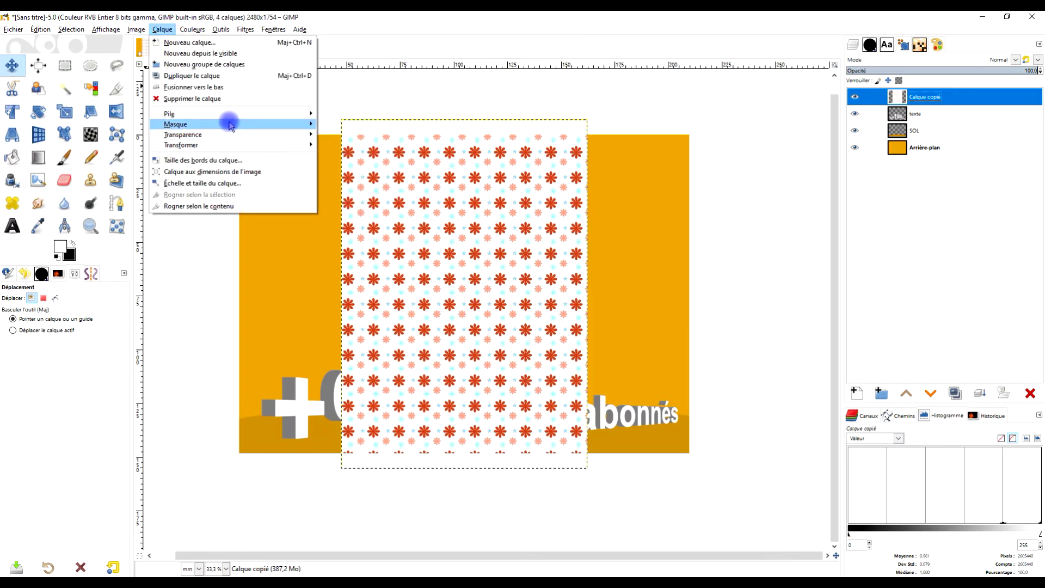
mouse_move(182, 145)
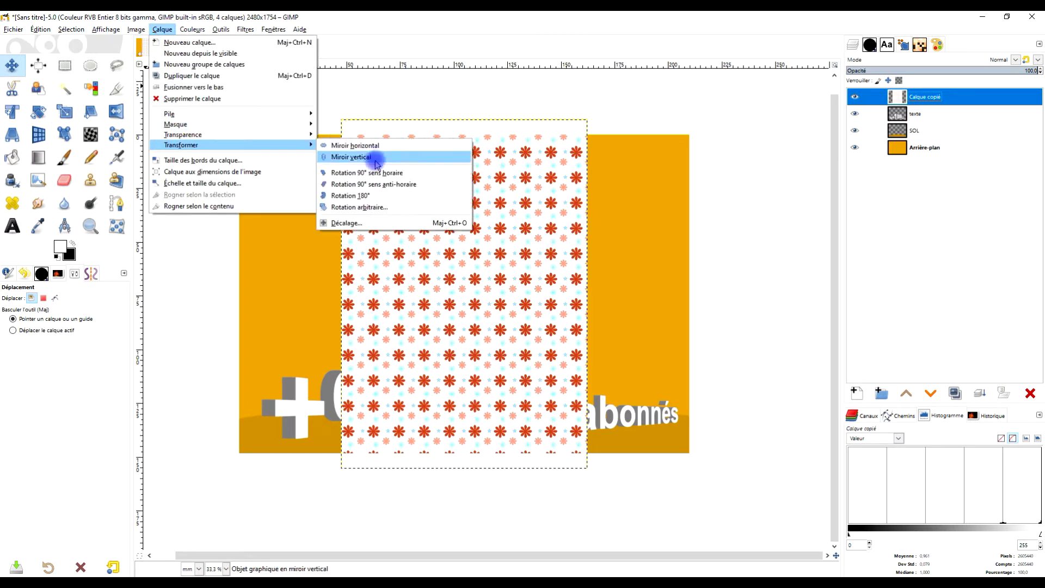
click(373, 186)
click(461, 246)
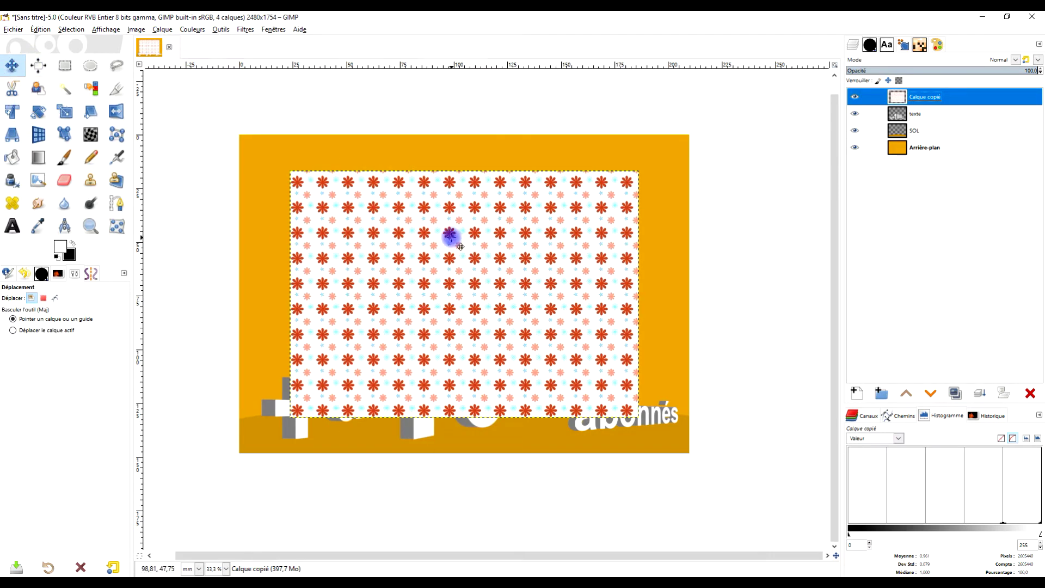
drag(461, 246, 431, 276)
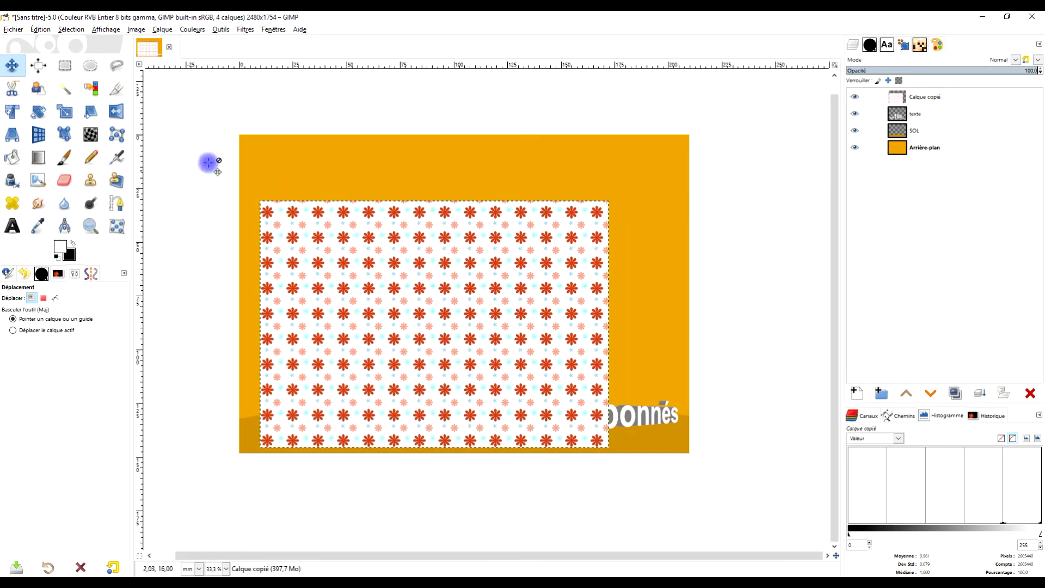
Scale the pattern unlinked to about 2308×1061 px, covering the banner's lower band
click(60, 111)
click(500, 345)
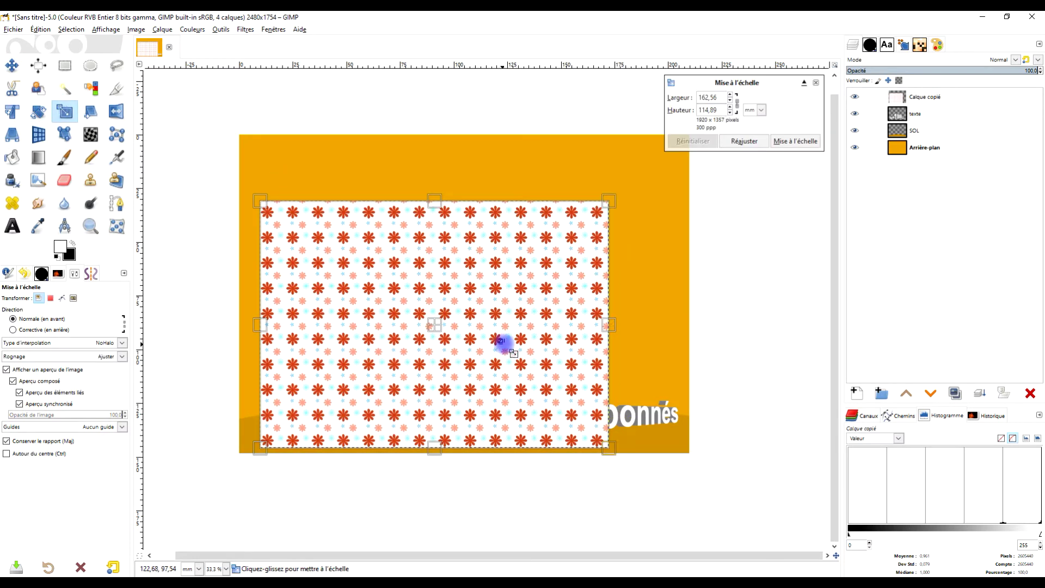
drag(607, 323, 679, 324)
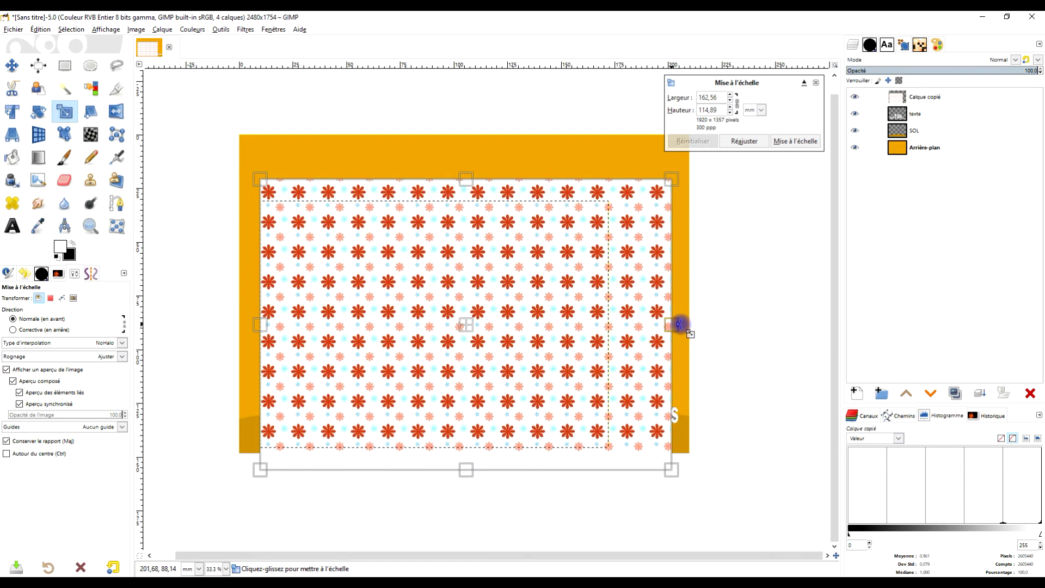
click(737, 103)
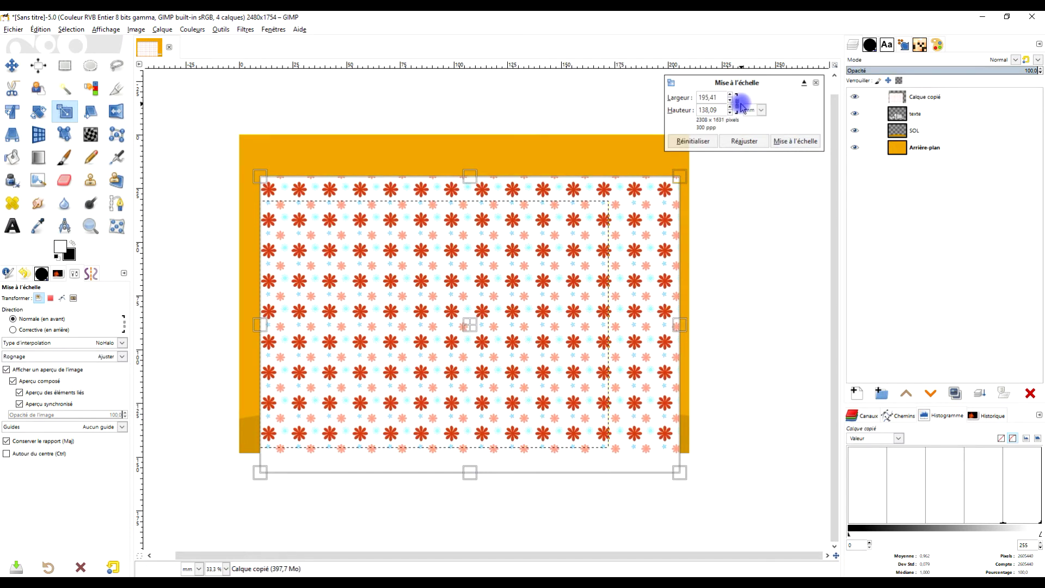
mouse_move(467, 175)
mouse_down()
mouse_move(484, 336)
mouse_move(488, 282)
mouse_up()
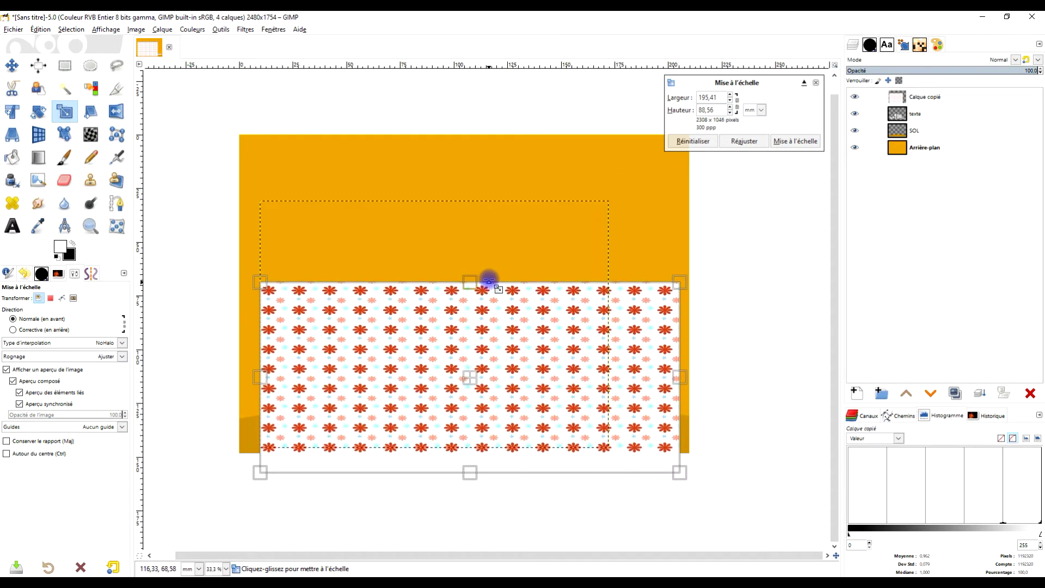
drag(474, 378, 472, 350)
click(806, 143)
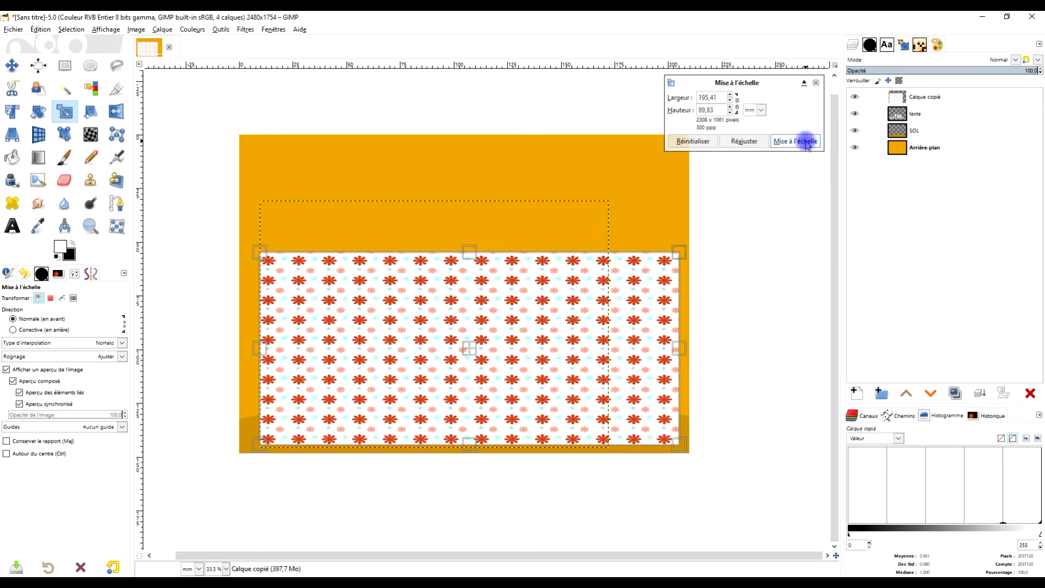
Rename the pattern layer to 'papier cadeau' and hide it
click(890, 97)
double_click(915, 96)
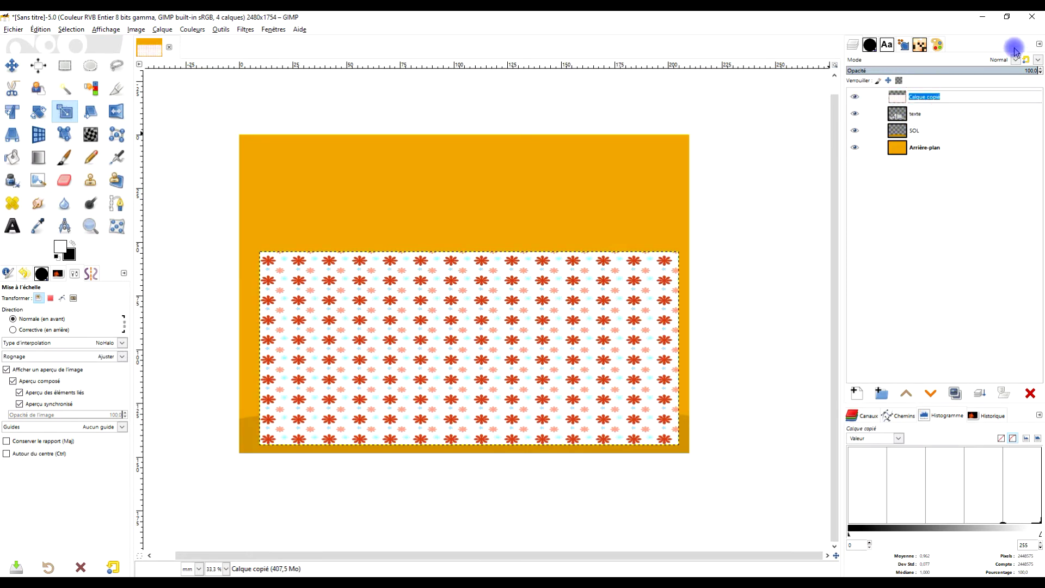
text(papier cadeau)
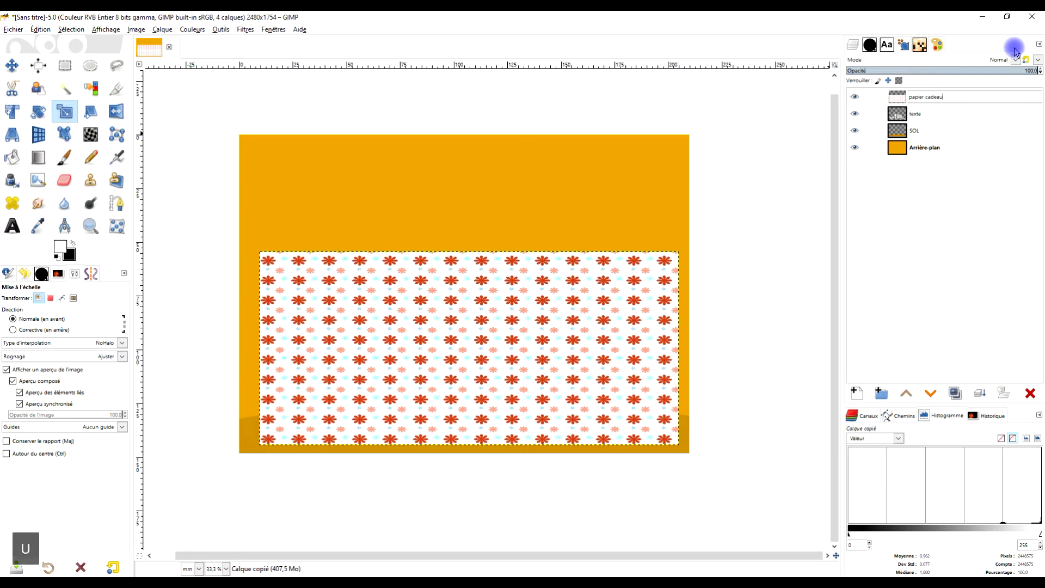
key(Return)
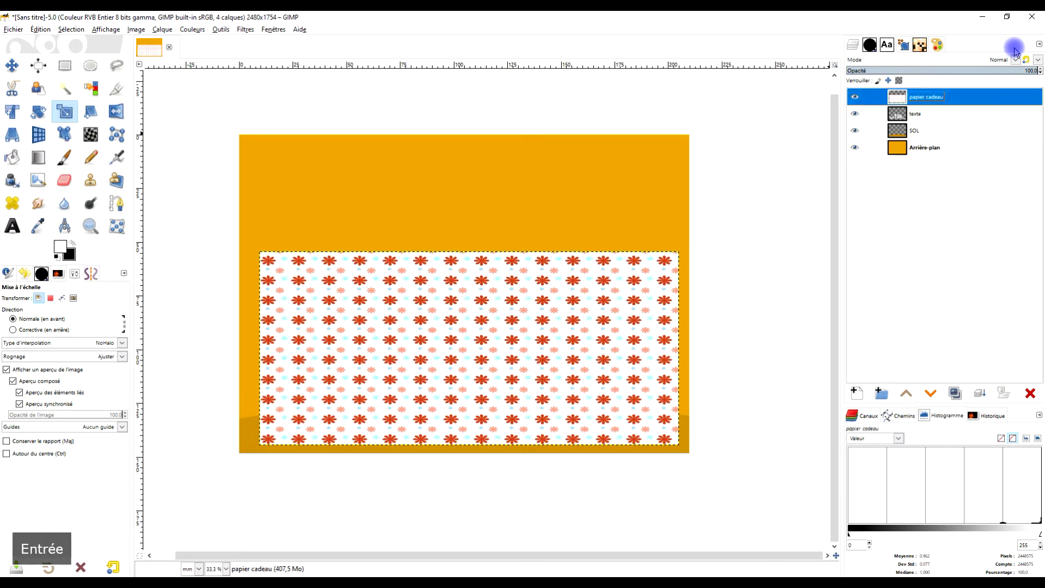
click(853, 97)
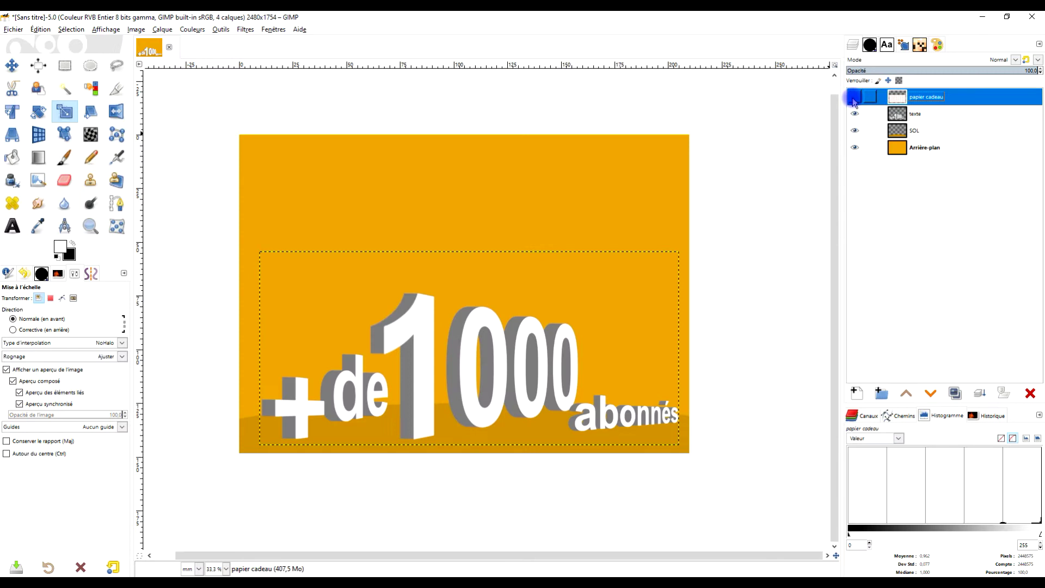
Turn the texte layer's alpha into a selection of the lettering
click(897, 116)
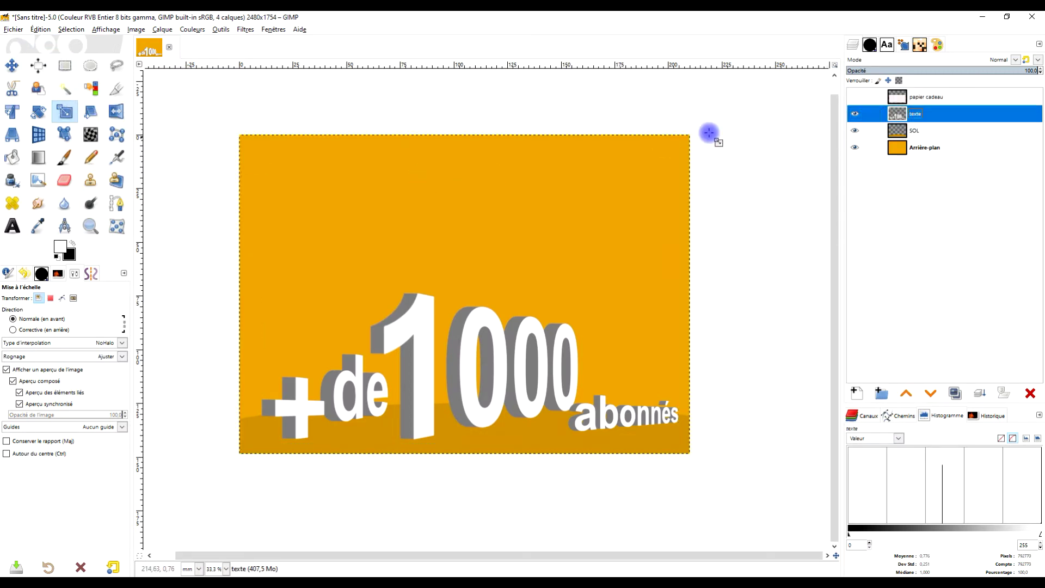
right_click(899, 115)
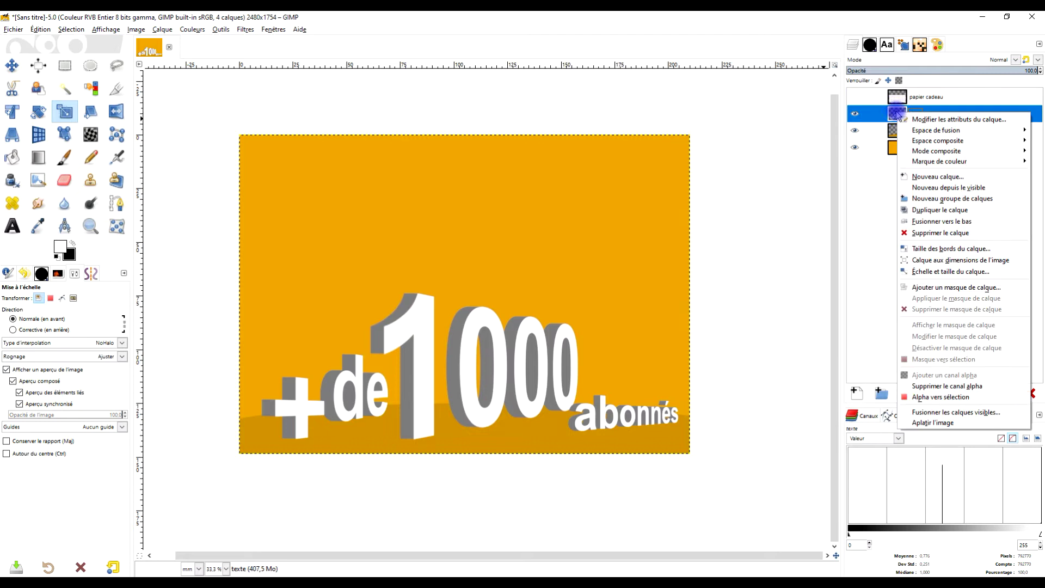
click(949, 398)
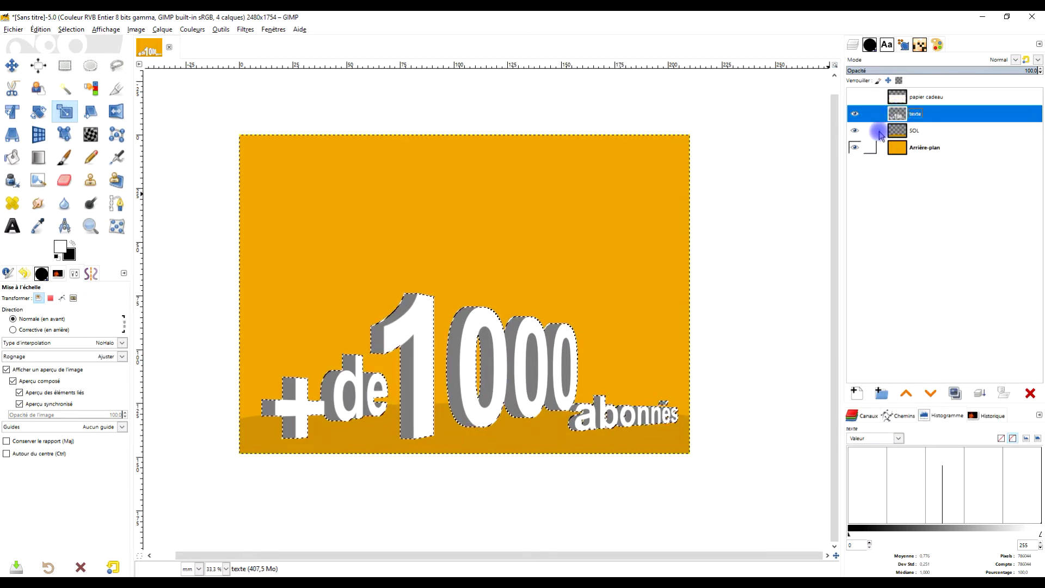
Add a layer mask from the selection to papier cadeau, then hide the layer
click(906, 97)
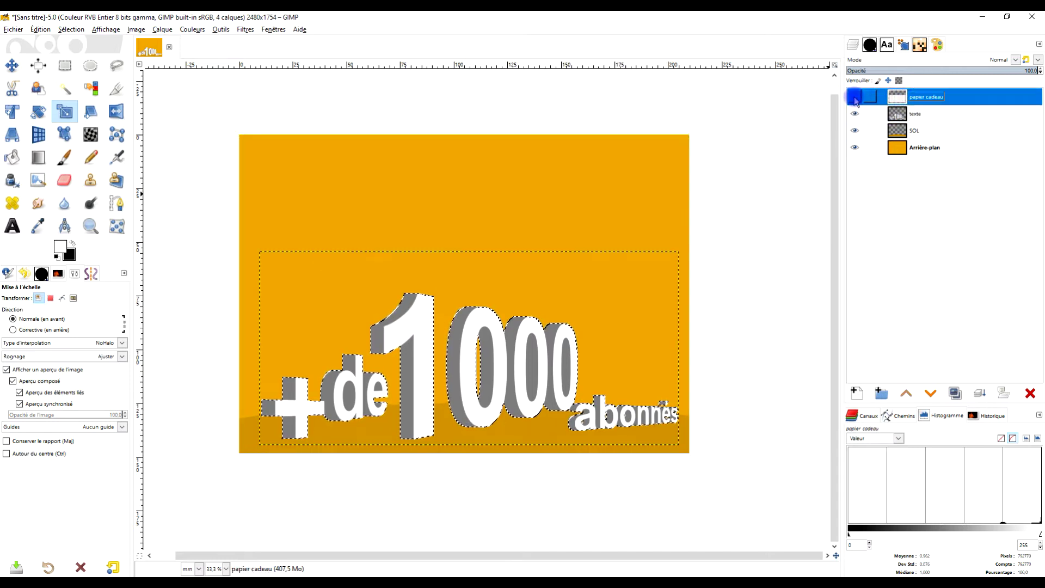
click(854, 98)
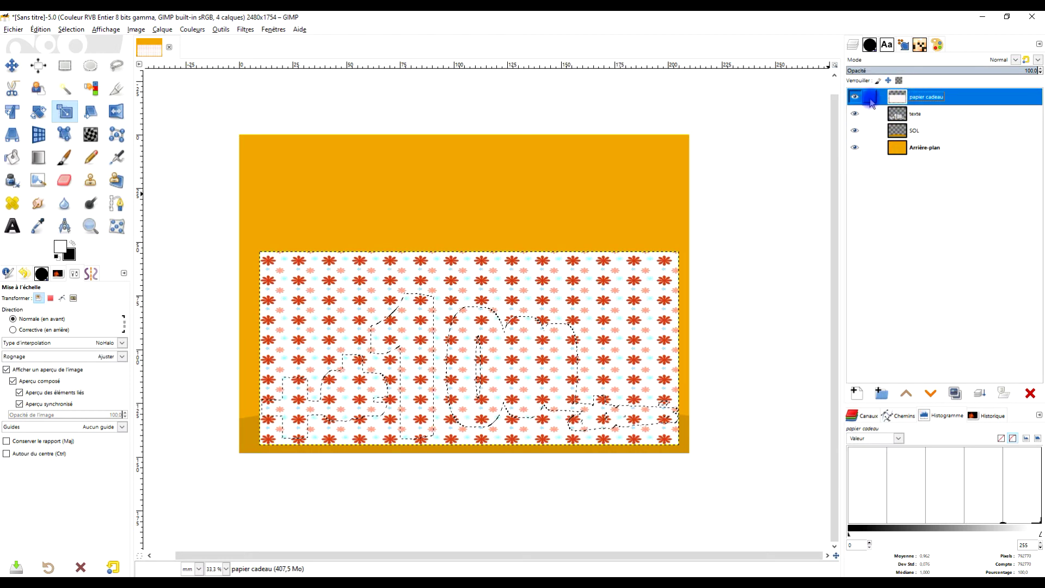
right_click(899, 98)
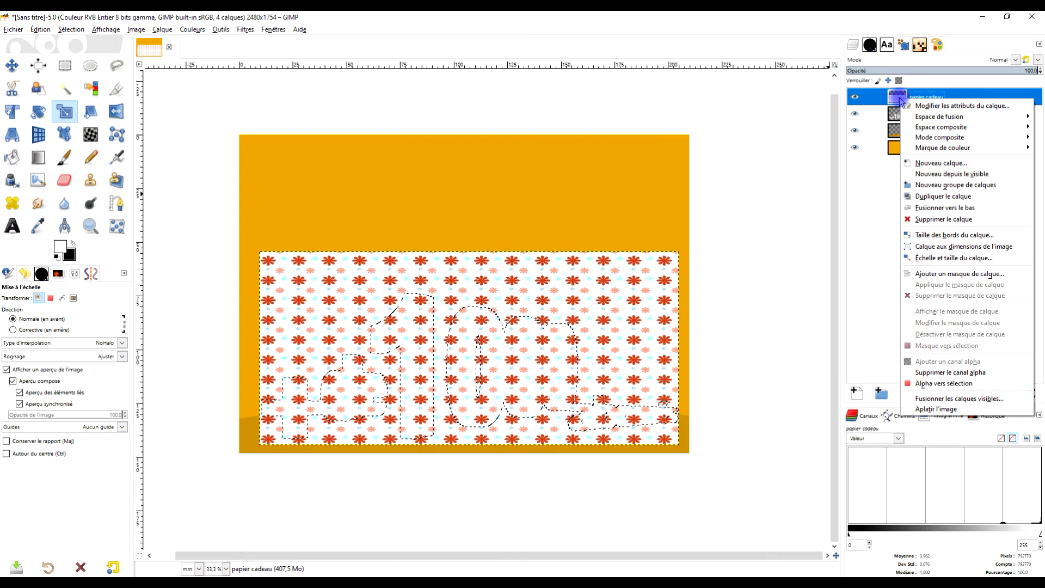
click(965, 274)
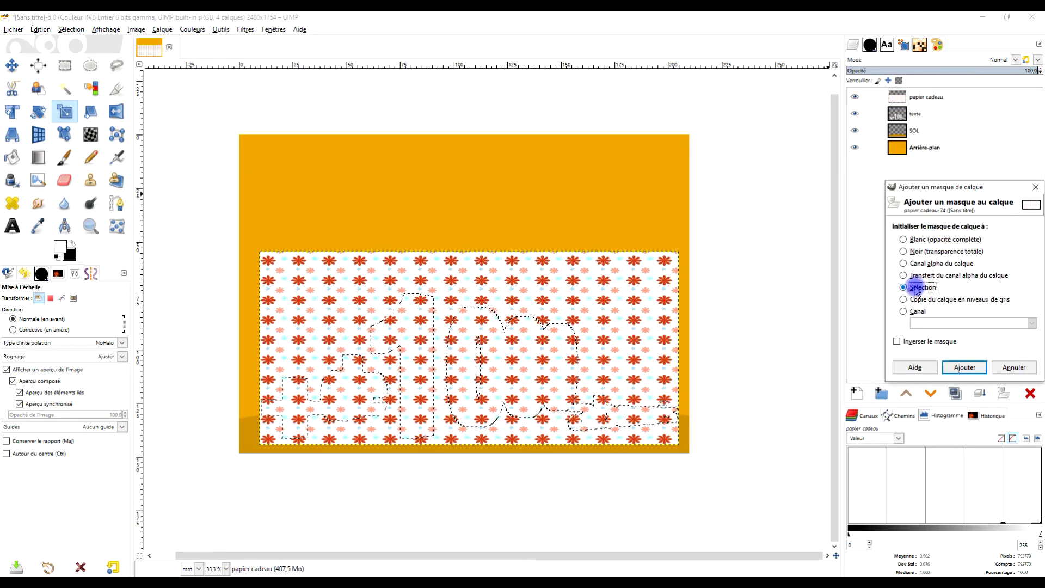
click(959, 366)
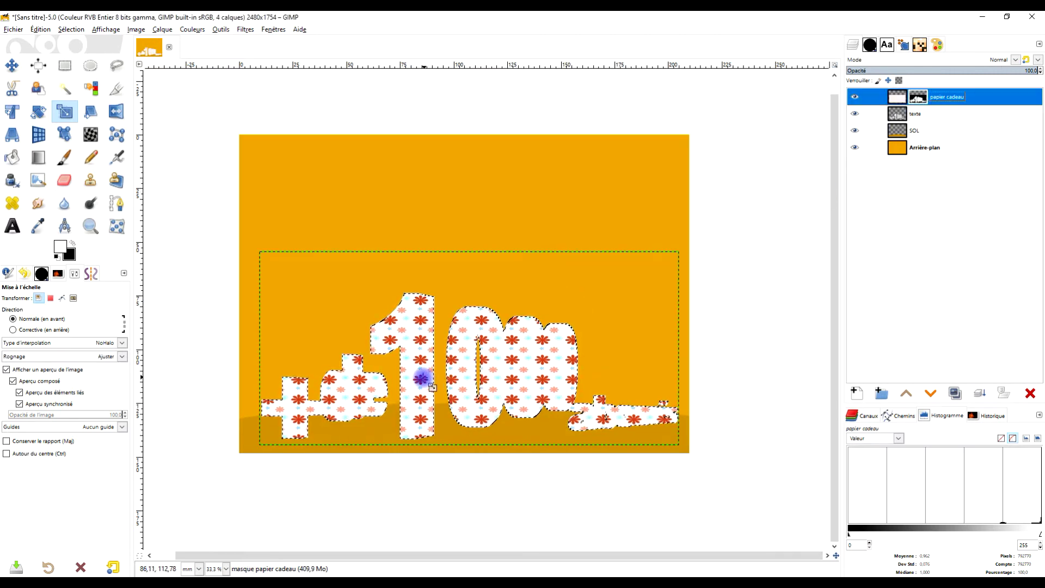
click(855, 97)
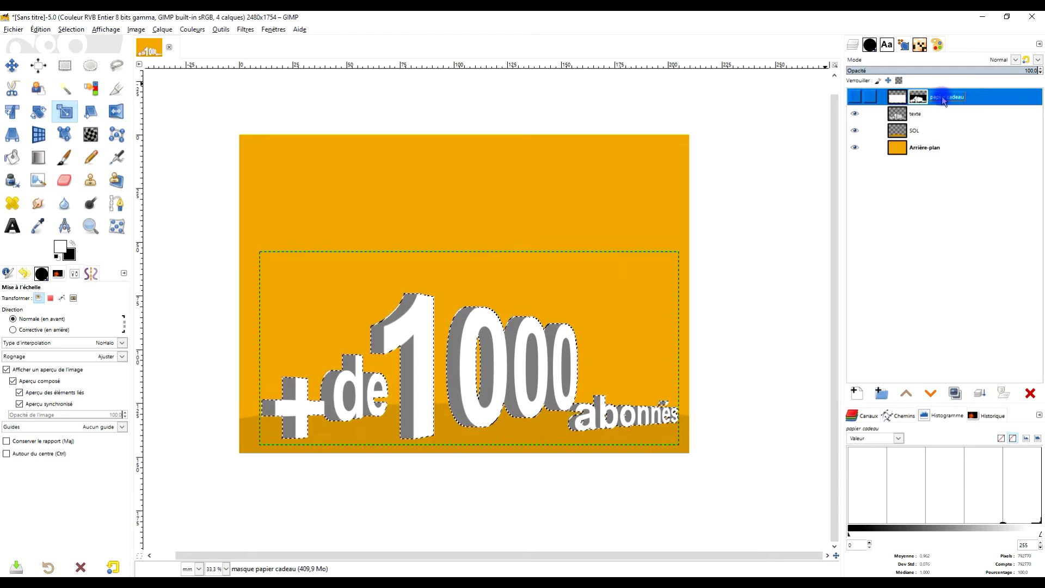
Select the grey letter sides by Composite colour, then show the papier cadeau layer again
click(919, 116)
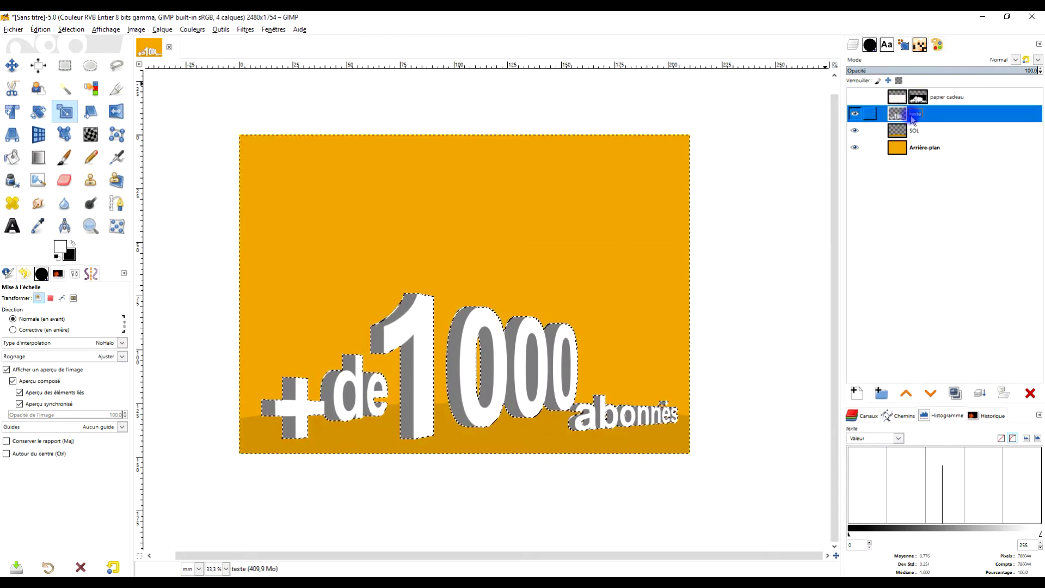
click(93, 86)
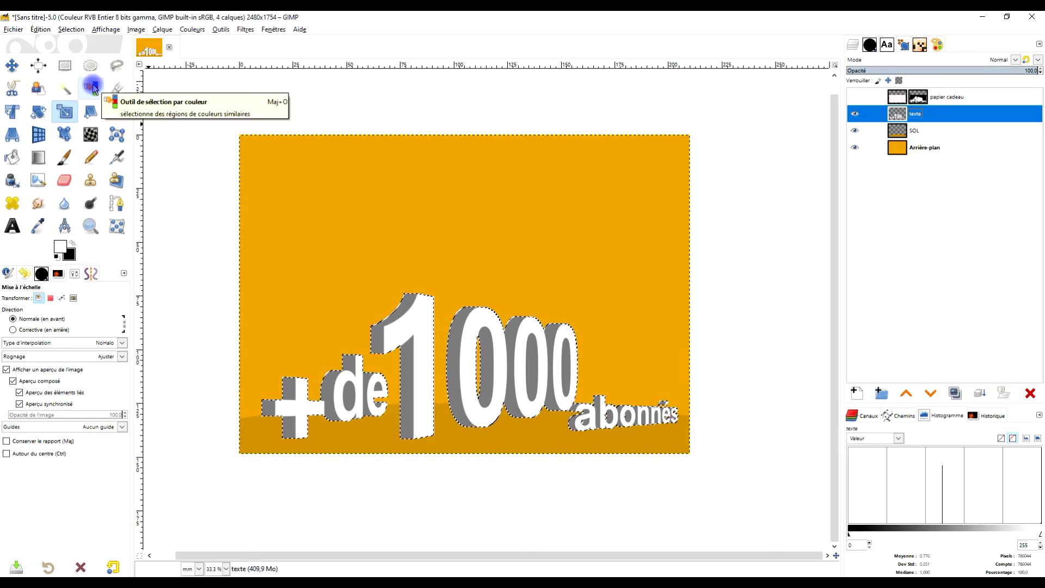
click(93, 87)
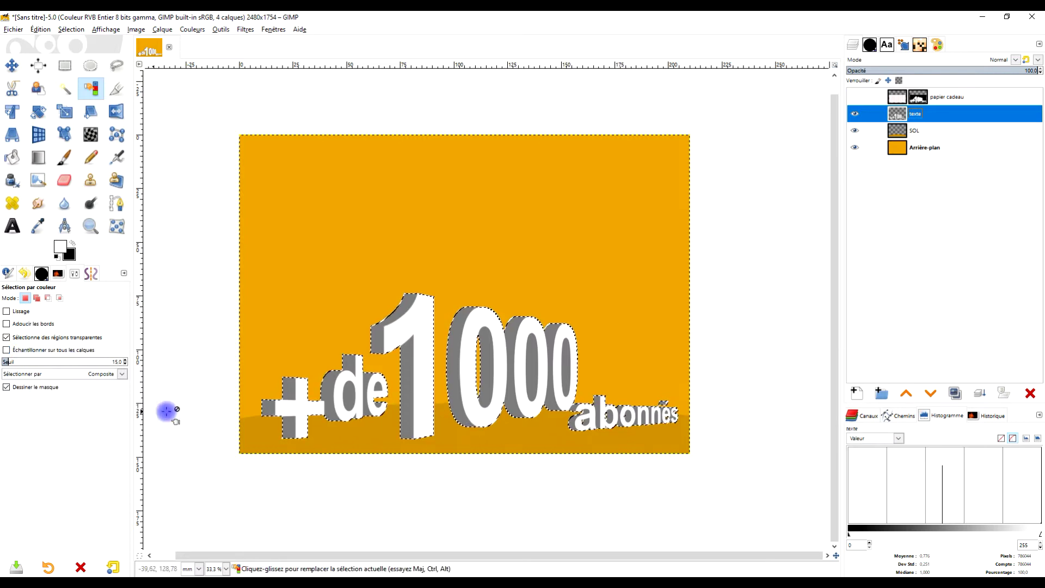
click(73, 374)
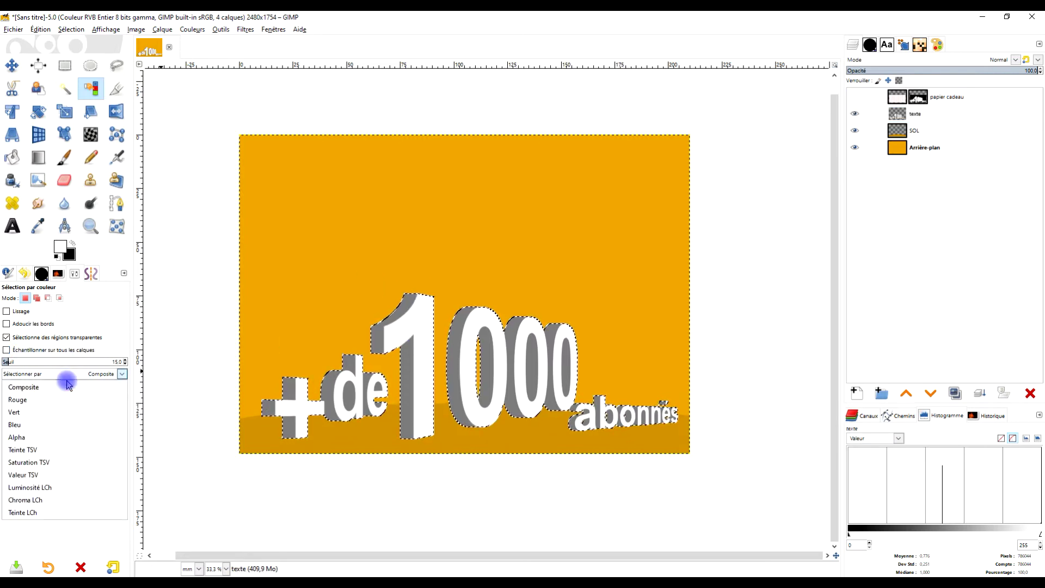
click(47, 389)
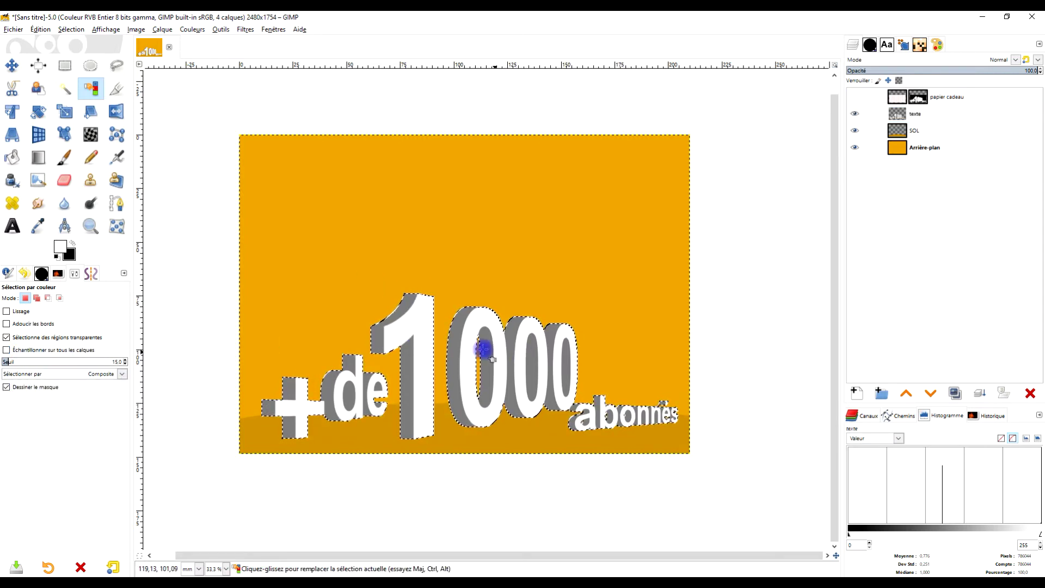
drag(412, 306, 410, 302)
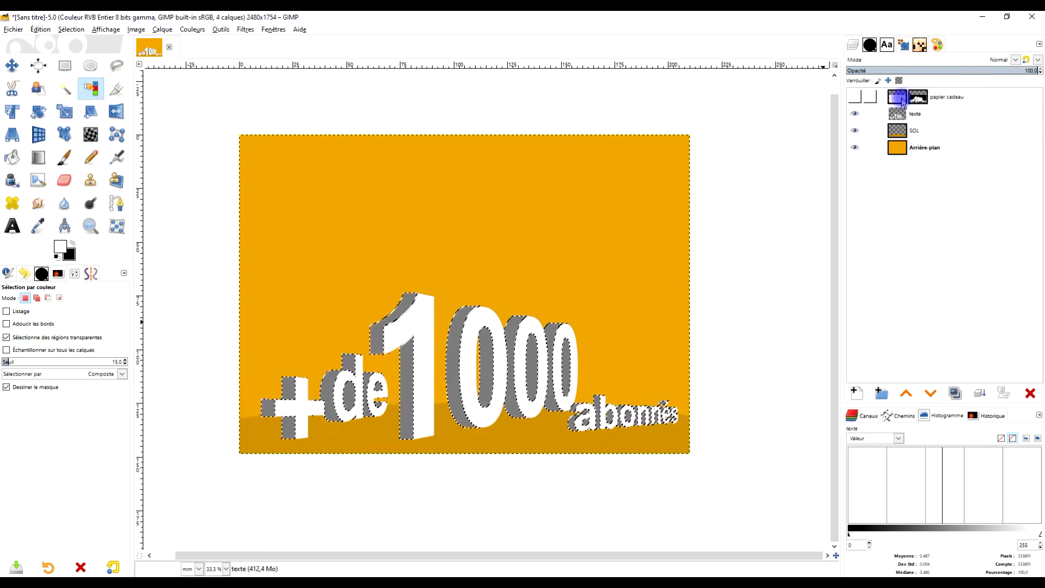
click(855, 98)
double_click(919, 98)
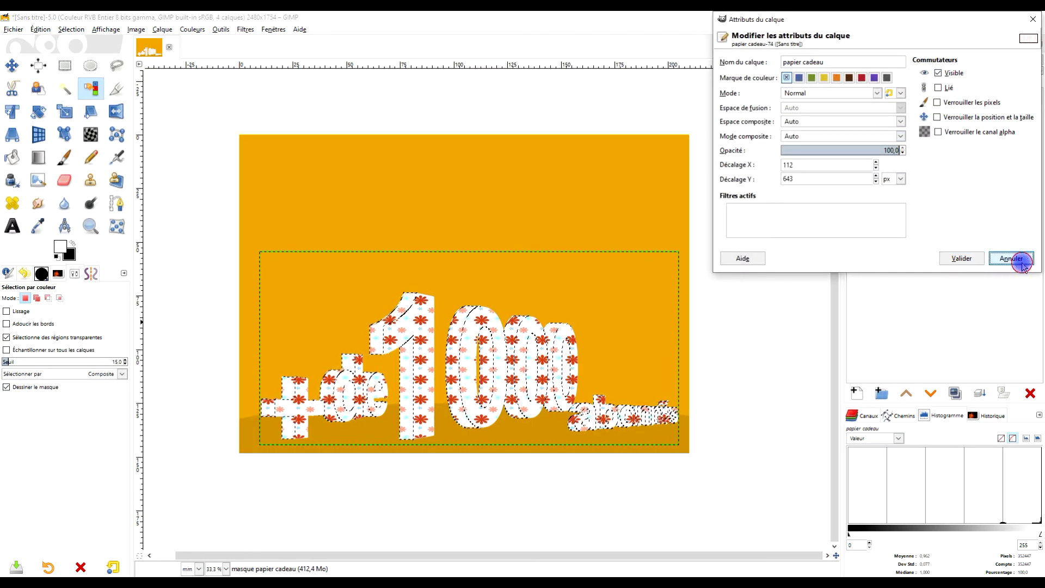
Apply Layer to Image Size to the papier cadeau layer
click(1013, 259)
right_click(916, 103)
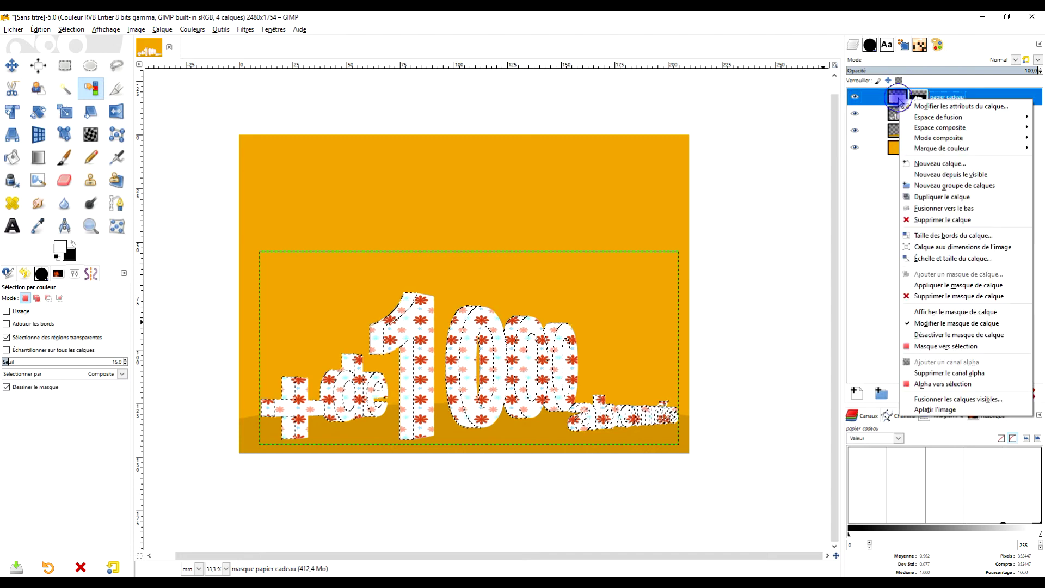
click(964, 249)
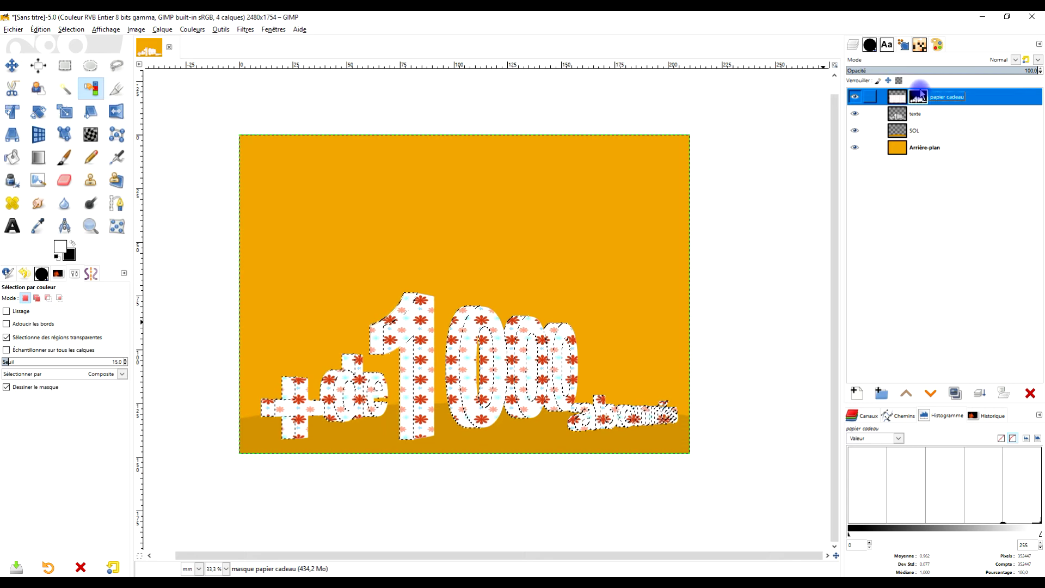
click(191, 29)
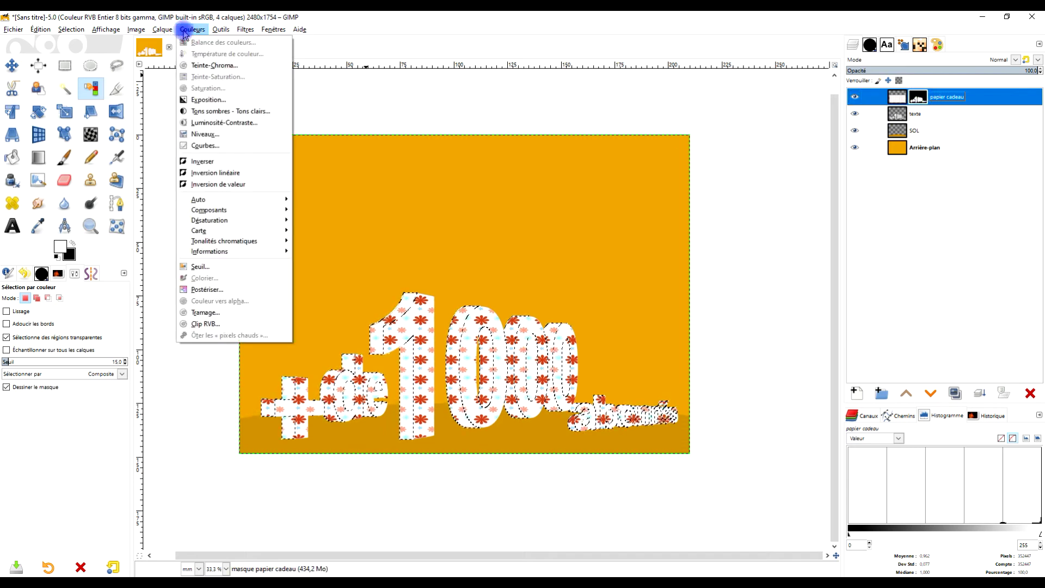
Lower the papier cadeau mask's brightness to about -125 with Brightness-Contrast
click(217, 125)
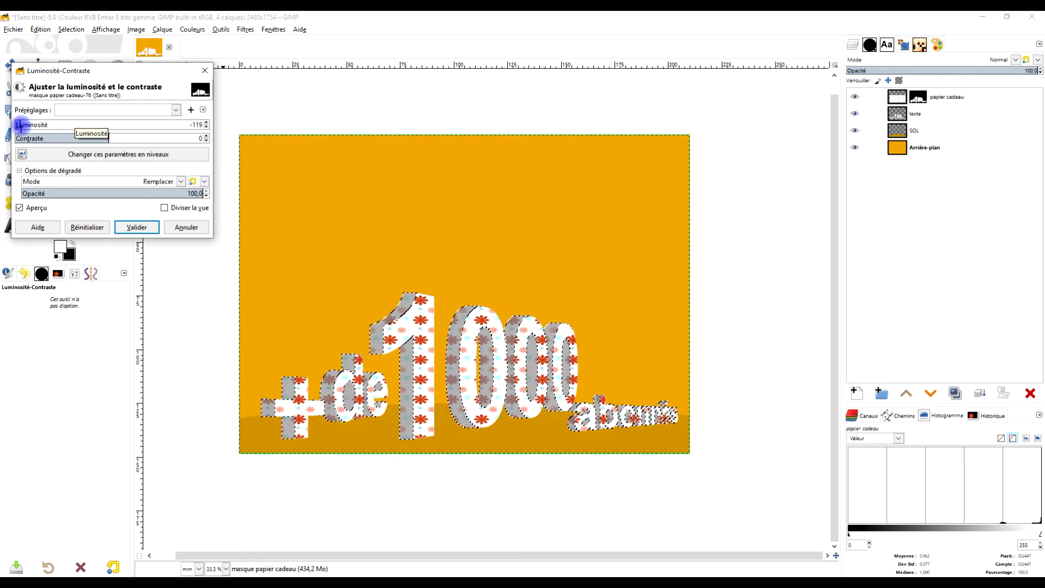
scroll(525, 369, up, 1)
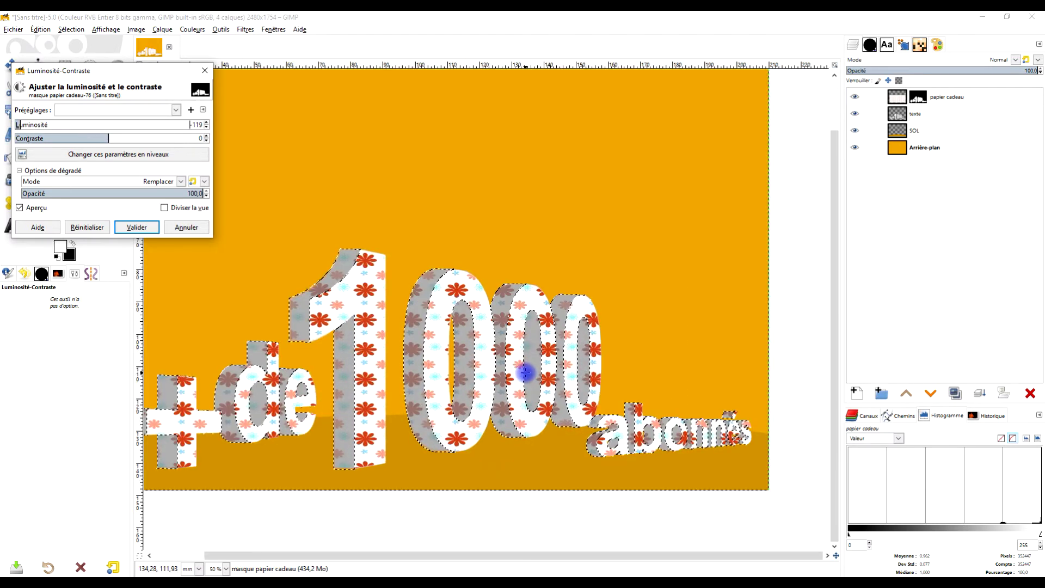
scroll(573, 356, up, 1)
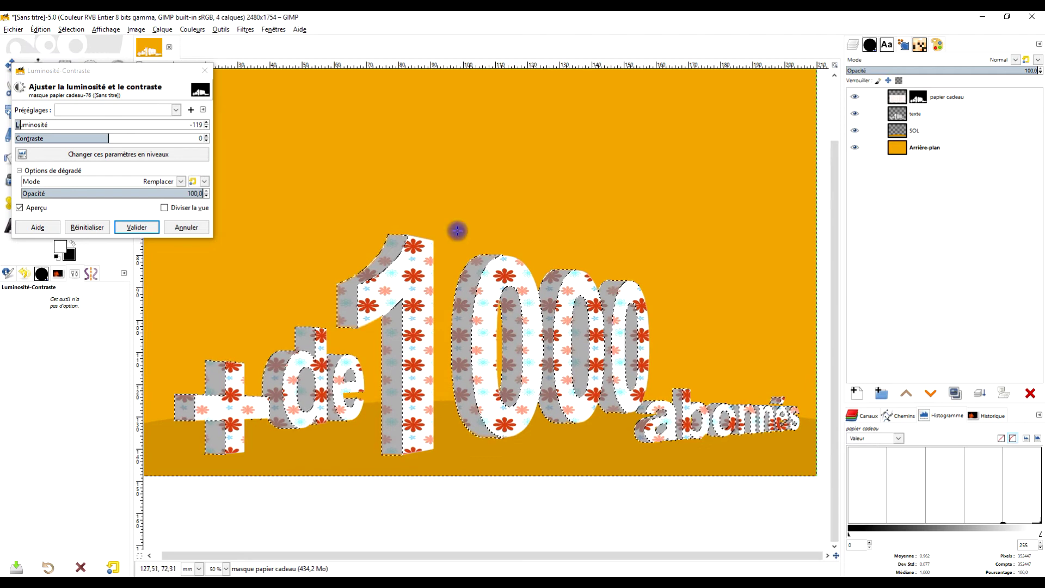
click(18, 124)
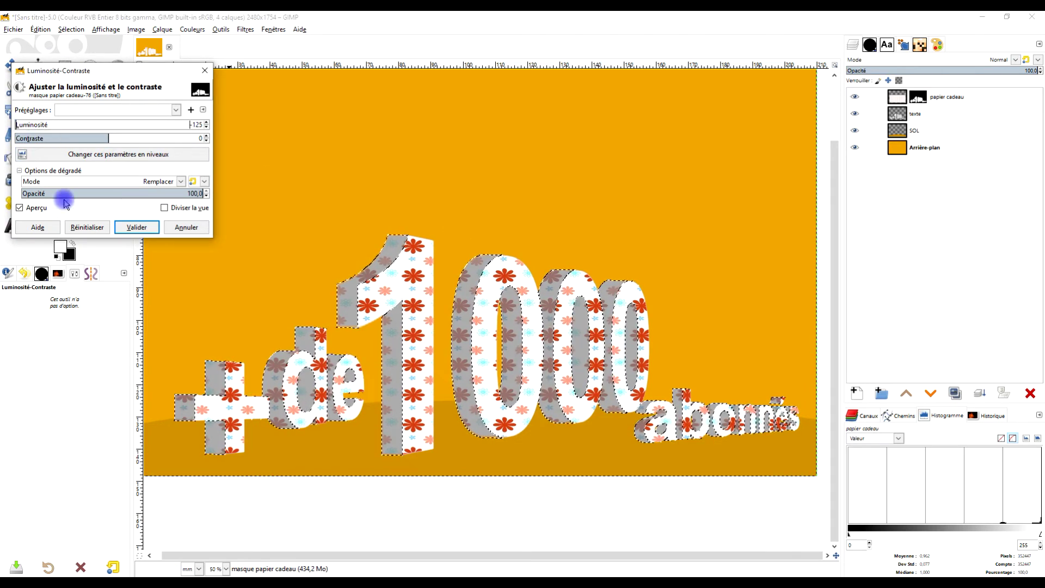
click(144, 227)
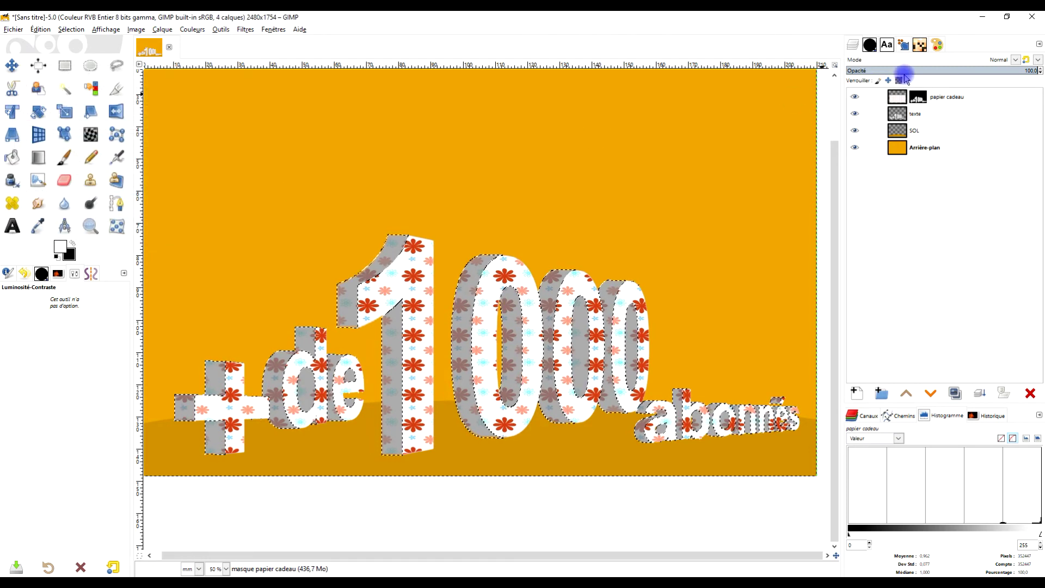
Toggle Show Layer Mask on and off to inspect the pattern layer's mask
right_click(919, 96)
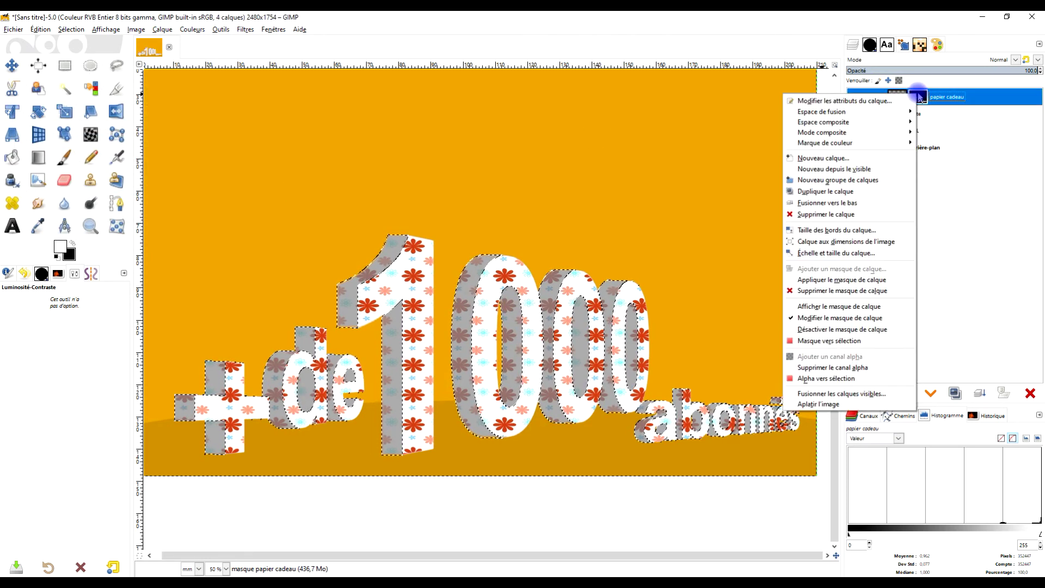
click(841, 307)
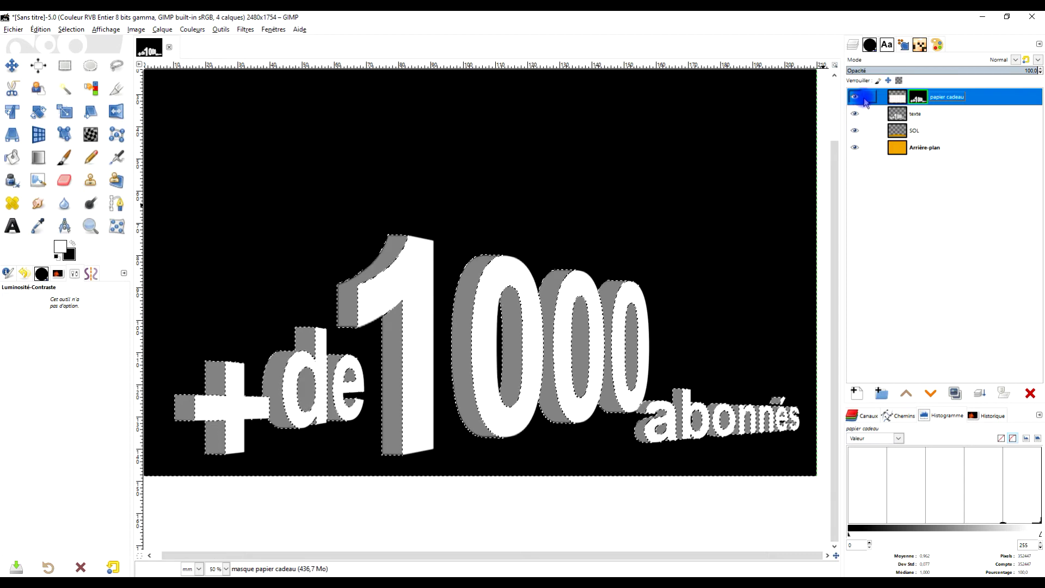
right_click(918, 102)
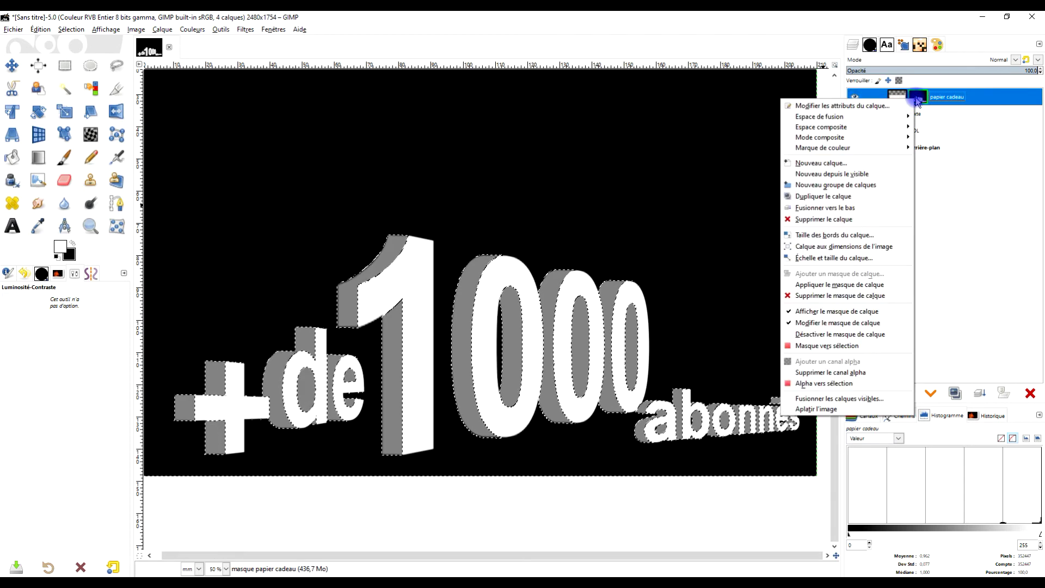
click(866, 313)
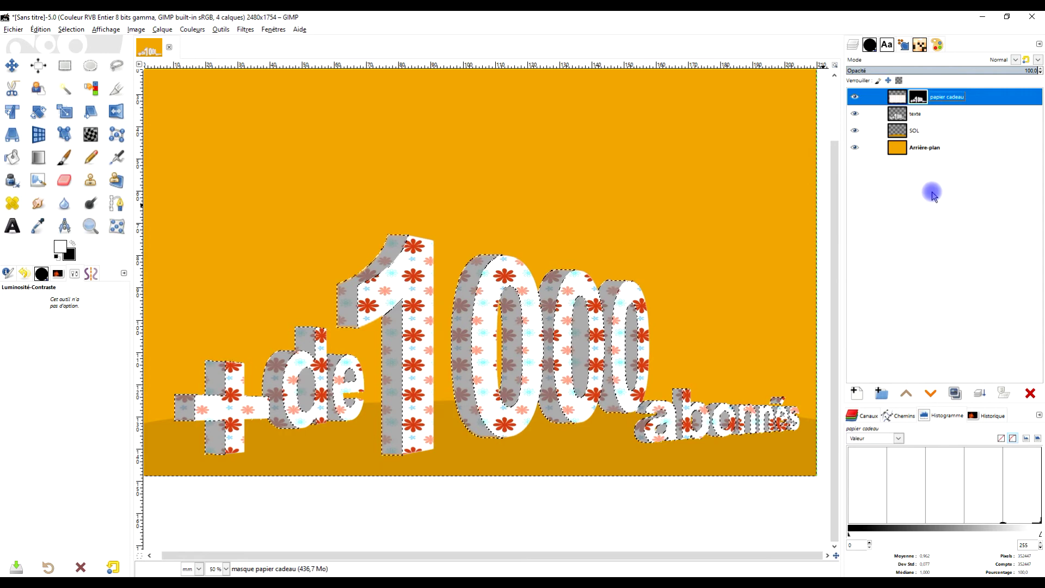
Deselect the lettering, then bring up the Pixabay red gift-bow page in Chrome
click(66, 67)
click(250, 86)
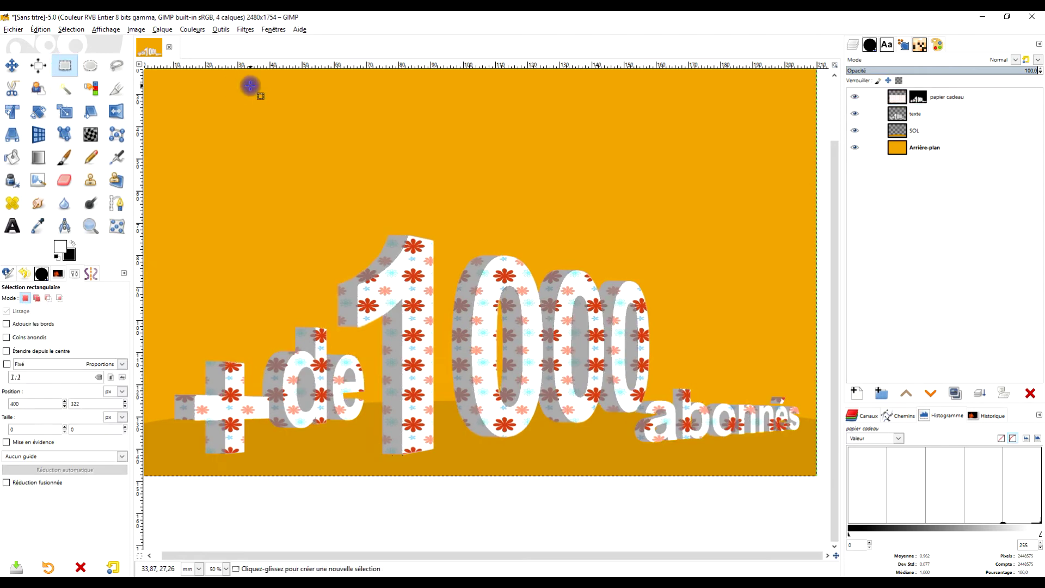
click(71, 29)
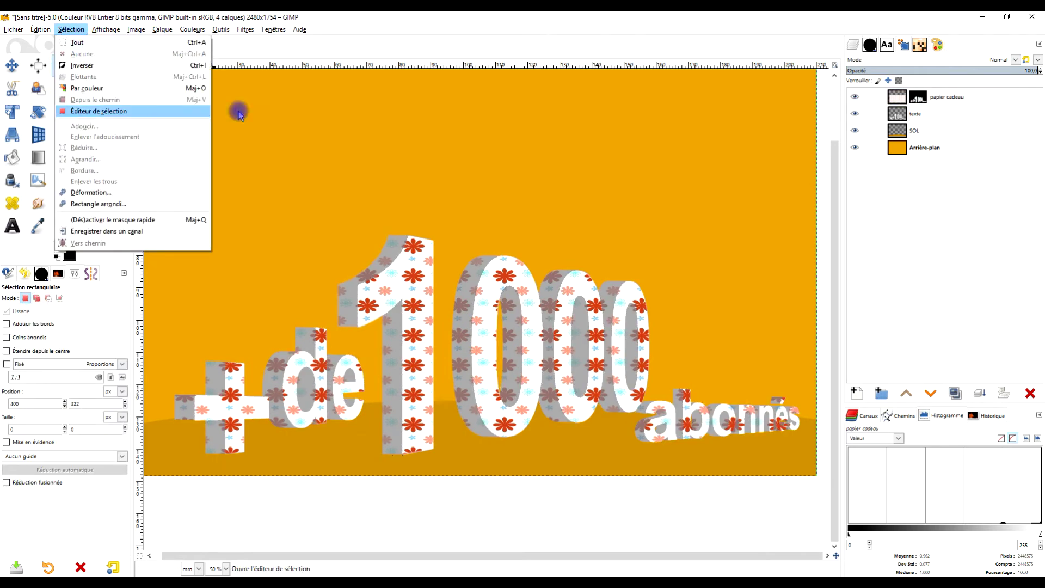
click(54, 66)
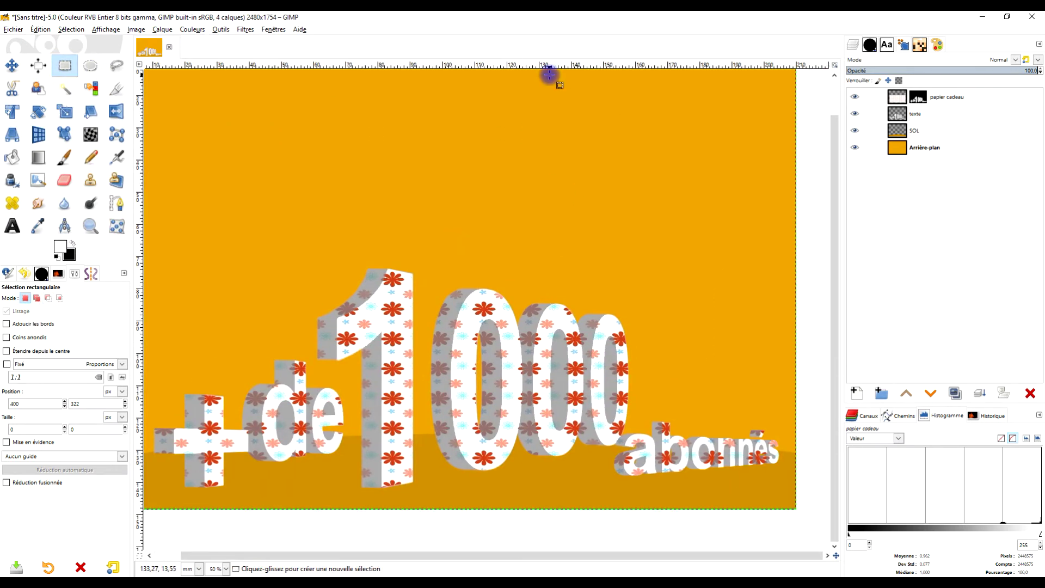
key(alt+Tab)
click(430, 20)
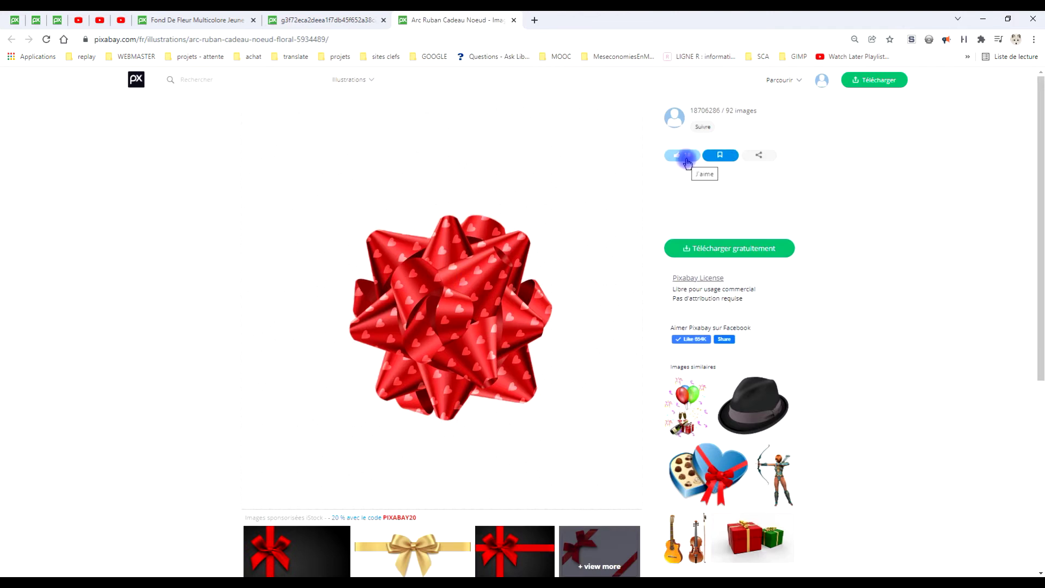
Copy the red heart-patterned bow image from Pixabay and return to GIMP
right_click(439, 315)
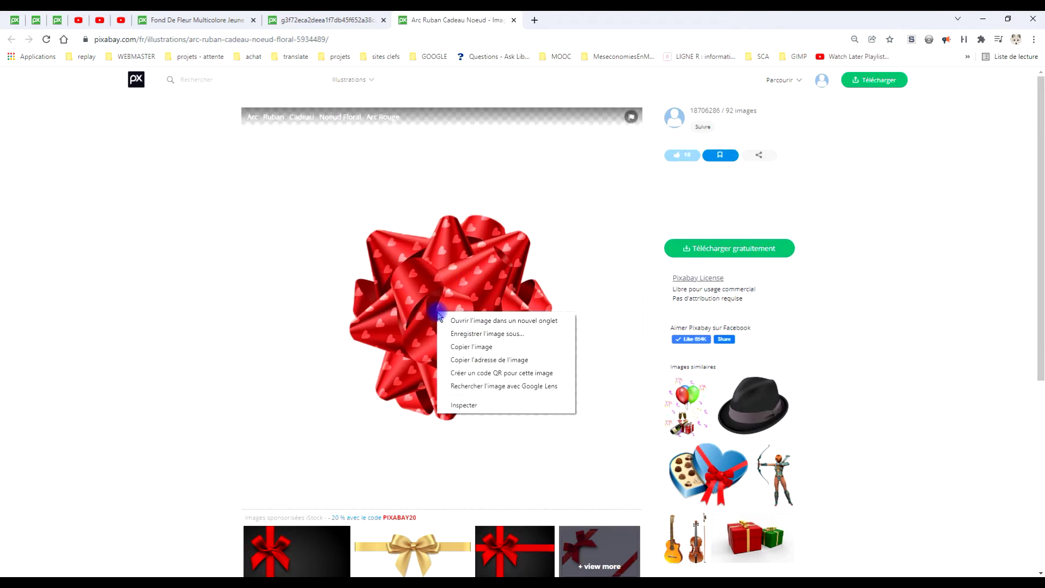
click(468, 346)
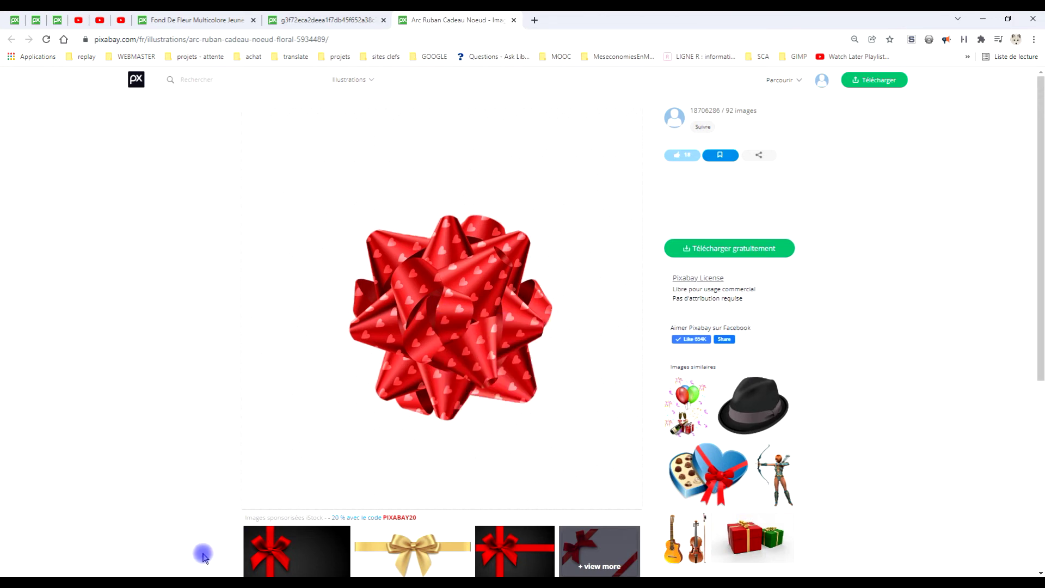
click(200, 573)
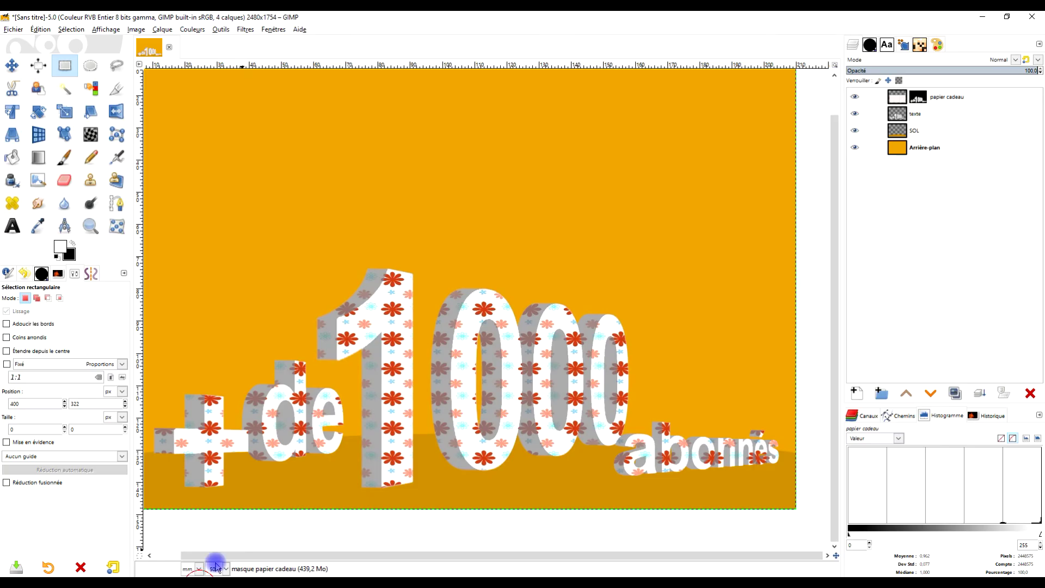
Paste the copied bow as a new layer and move it over the first zero
click(38, 30)
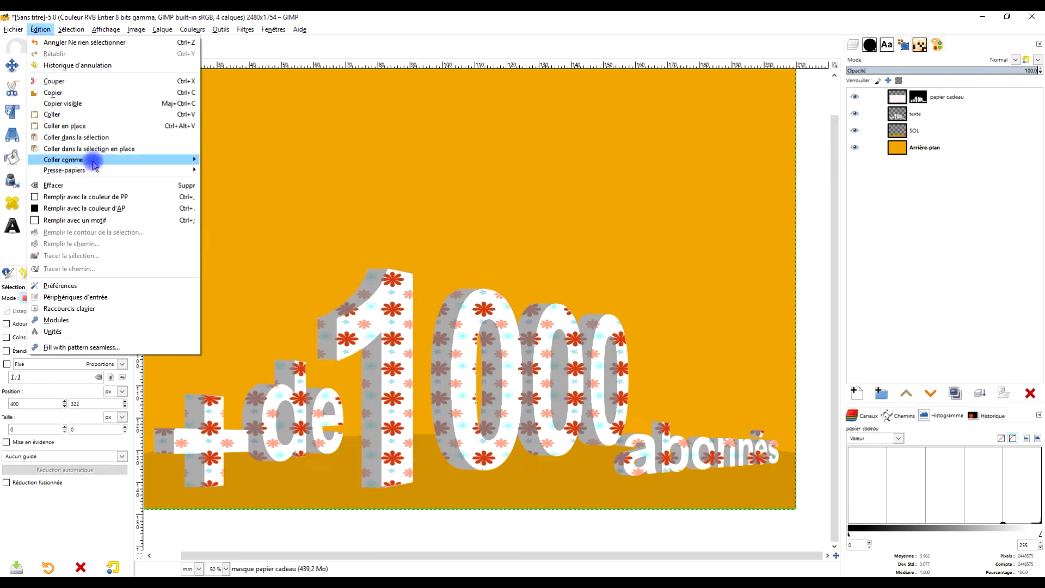
mouse_move(63, 159)
click(290, 161)
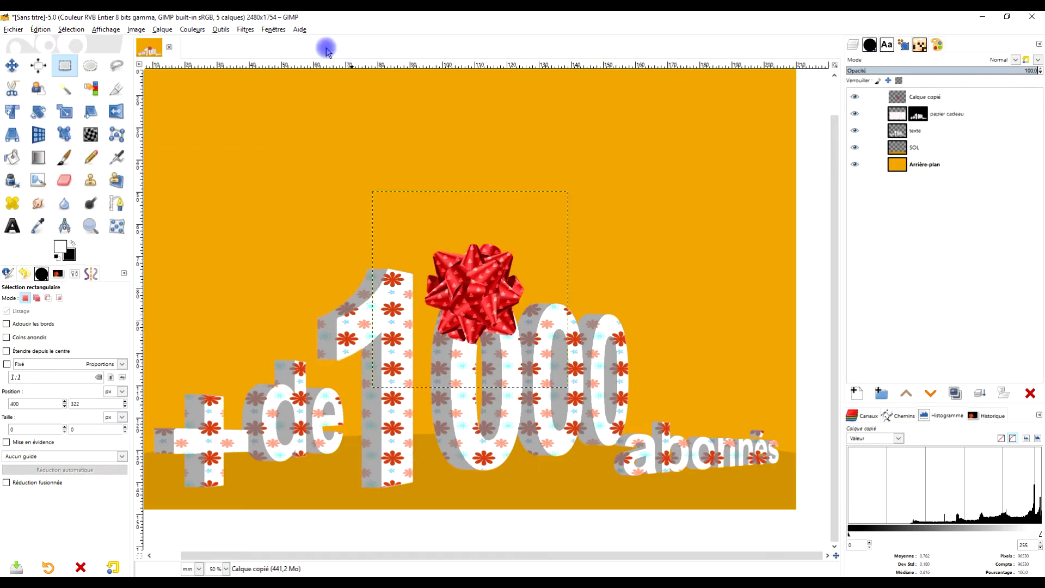
click(12, 66)
mouse_move(521, 272)
mouse_down()
mouse_move(525, 231)
mouse_move(577, 221)
mouse_move(556, 285)
mouse_move(553, 336)
mouse_up()
Scale the bow down to about half size and set it atop the first zero
click(64, 111)
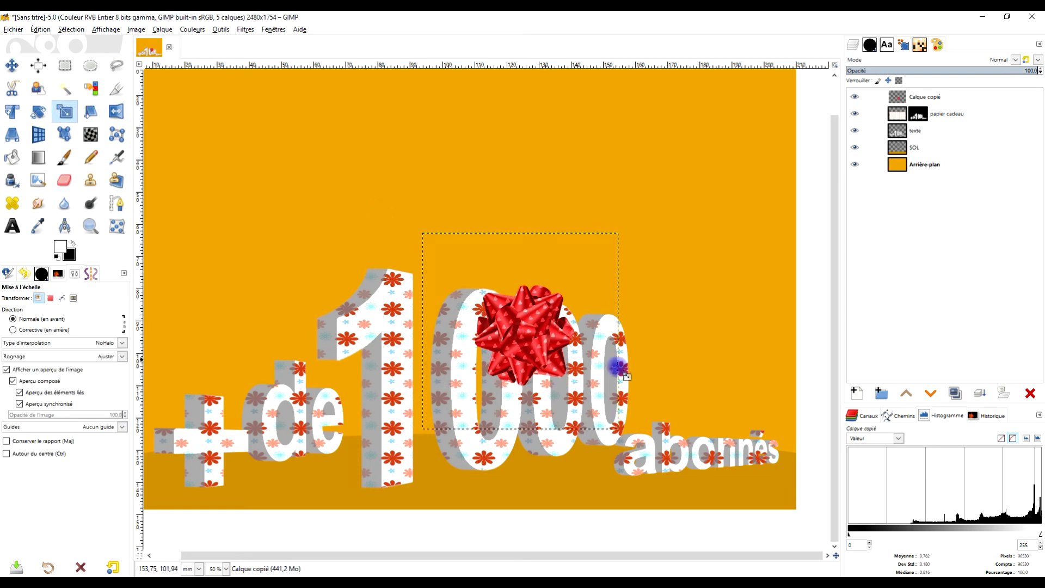
click(551, 355)
drag(618, 428, 517, 335)
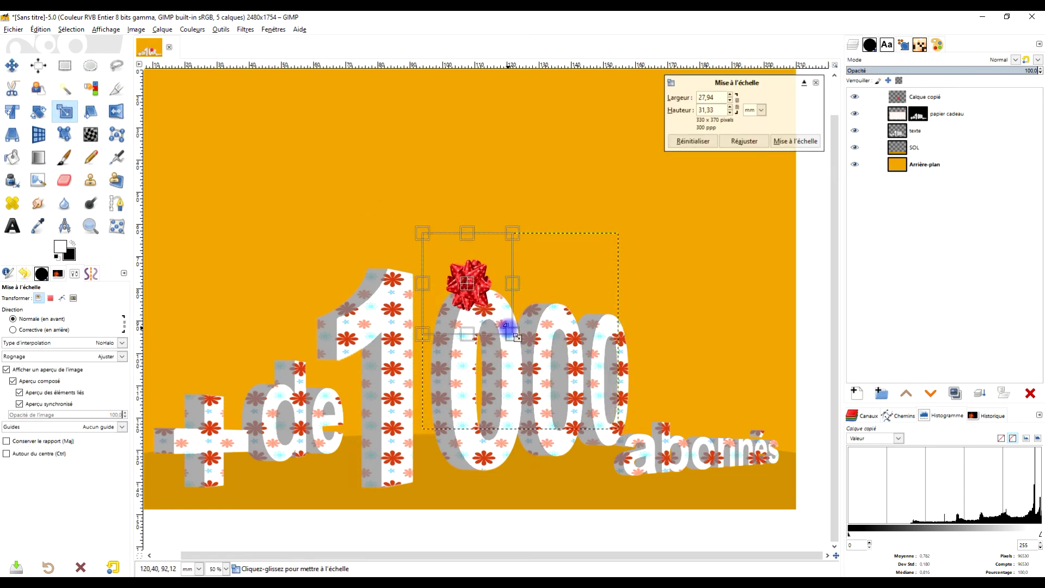
click(693, 141)
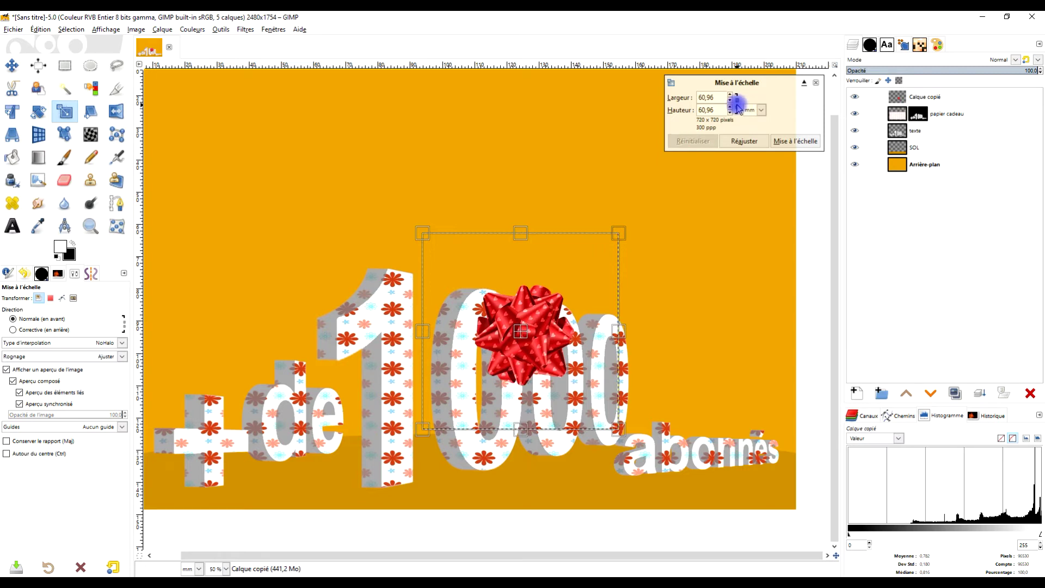
mouse_move(608, 390)
mouse_down()
mouse_move(515, 305)
mouse_move(529, 335)
mouse_up()
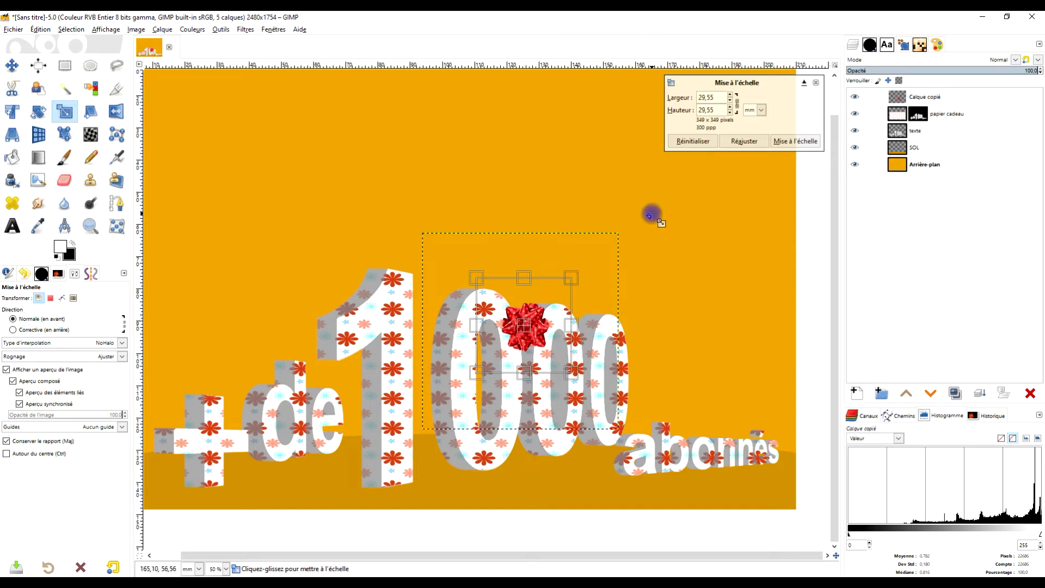
drag(537, 336, 533, 339)
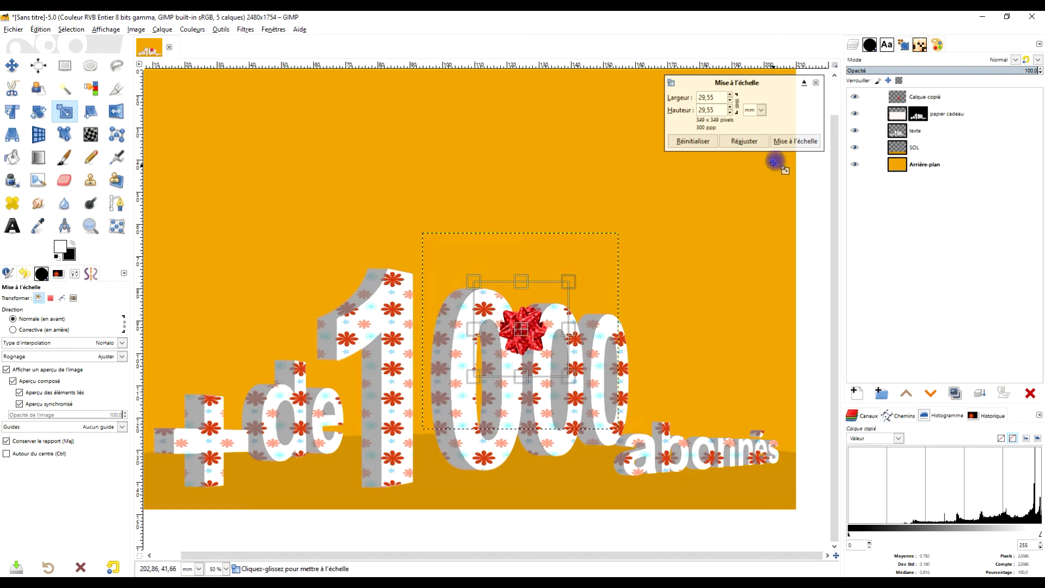
click(807, 141)
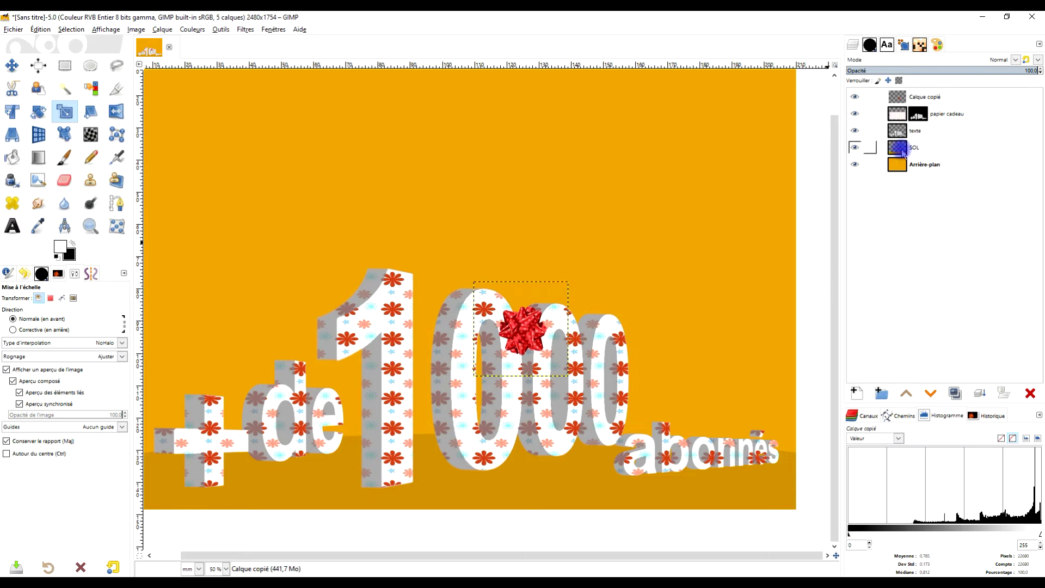
click(901, 116)
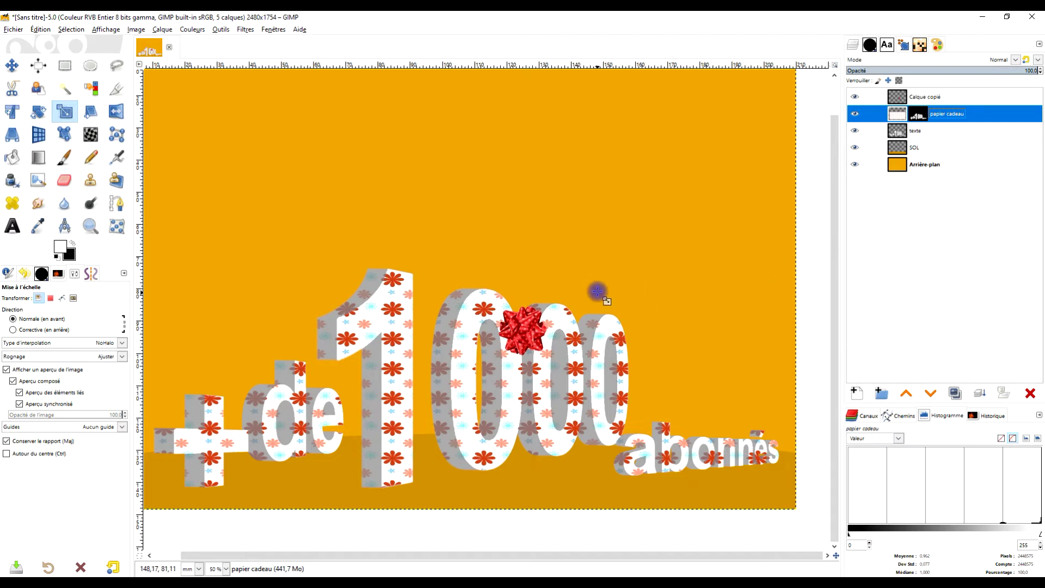
Open Colorize on the papier cadeau layer and try different hue tints
scroll(598, 292, up, 1)
scroll(593, 287, down, 2)
scroll(591, 289, up, 2)
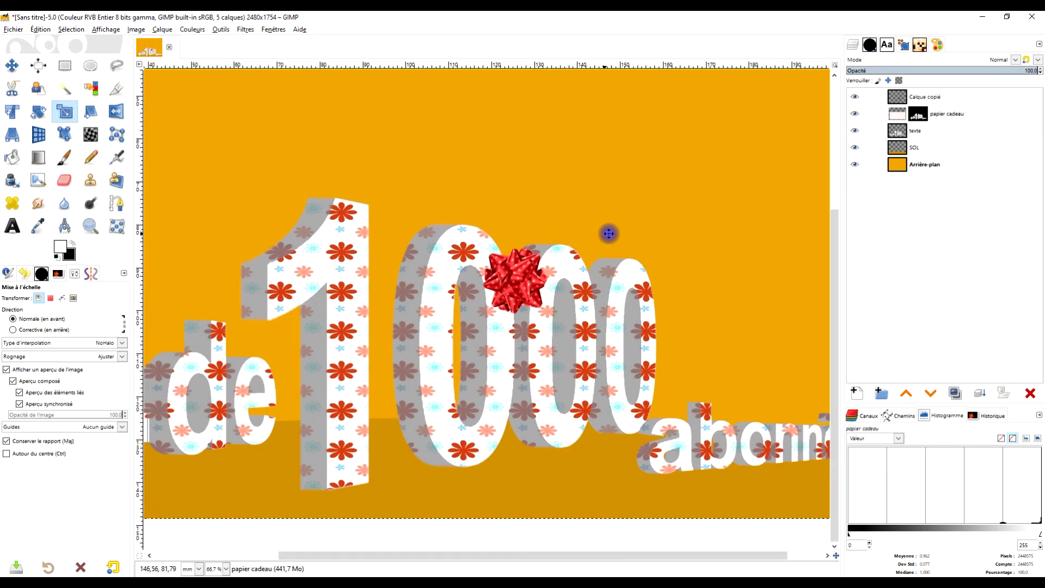
drag(608, 234, 642, 252)
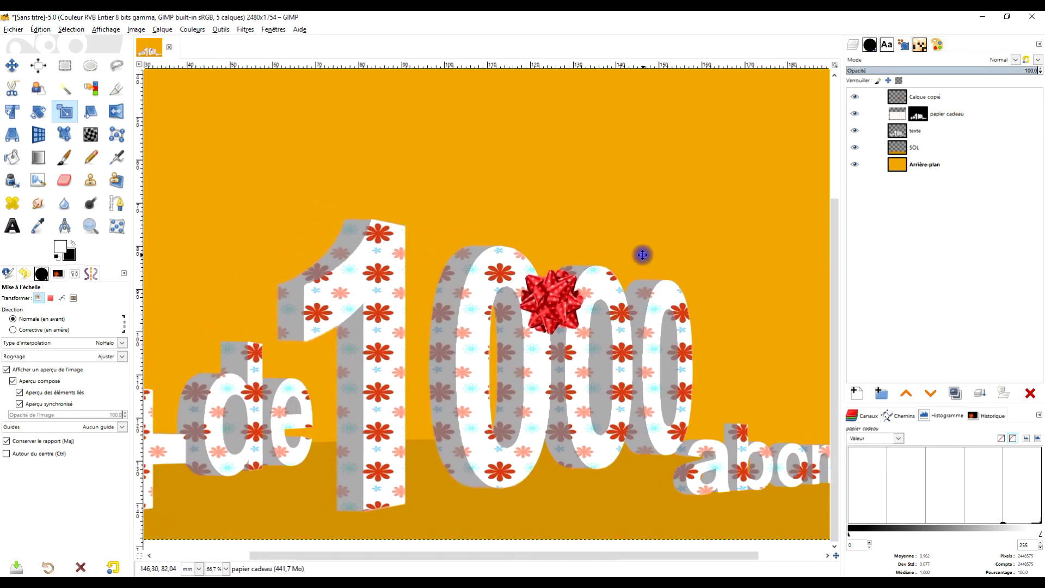
click(899, 117)
click(192, 29)
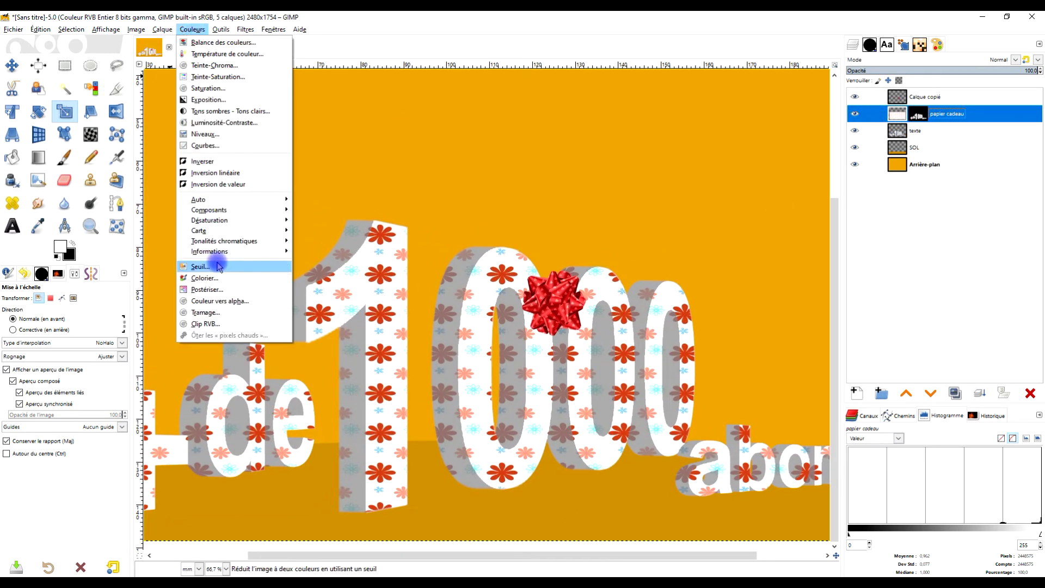
click(221, 279)
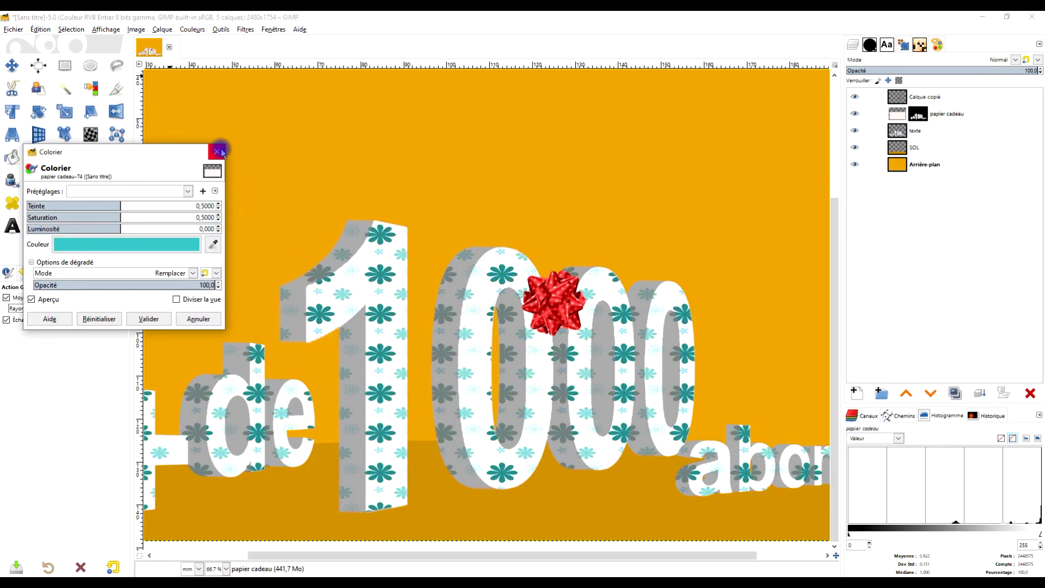
click(85, 205)
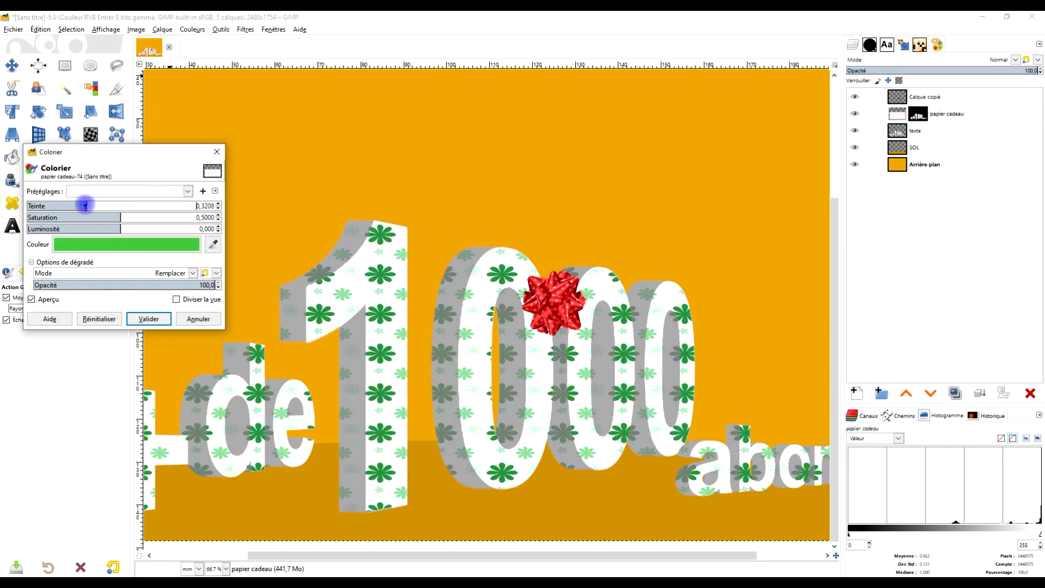
drag(85, 206, 173, 207)
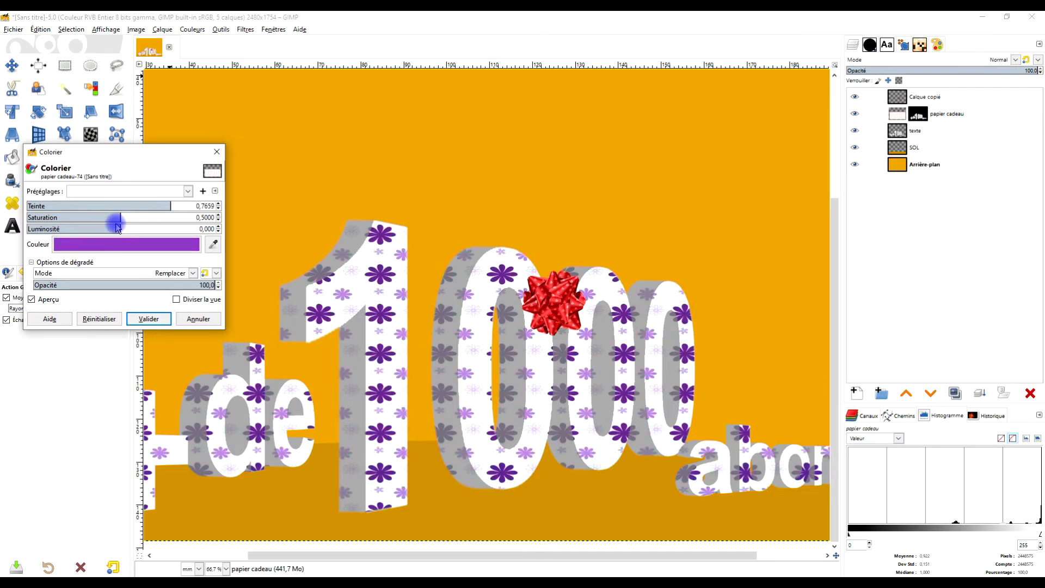
Eyedropper the bow's red as the Colorize colour and apply it to the flowers
click(131, 243)
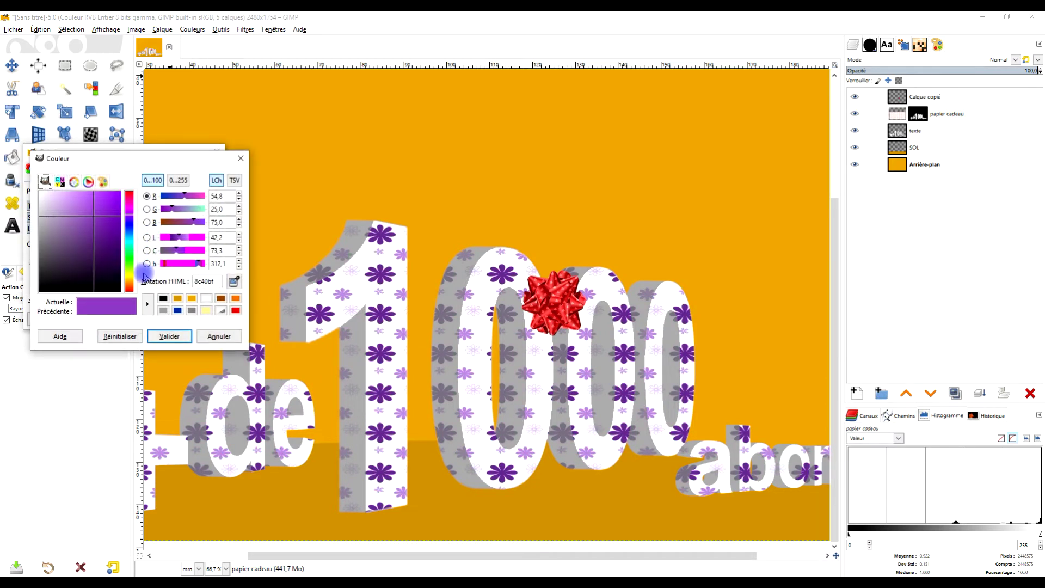
click(130, 287)
drag(130, 287, 132, 292)
double_click(208, 285)
click(235, 282)
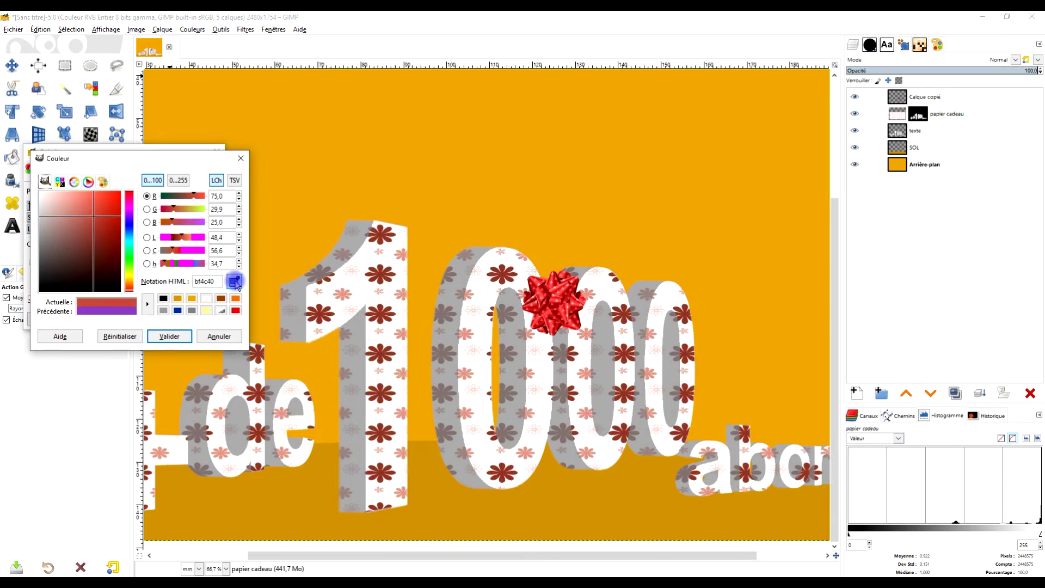
click(562, 290)
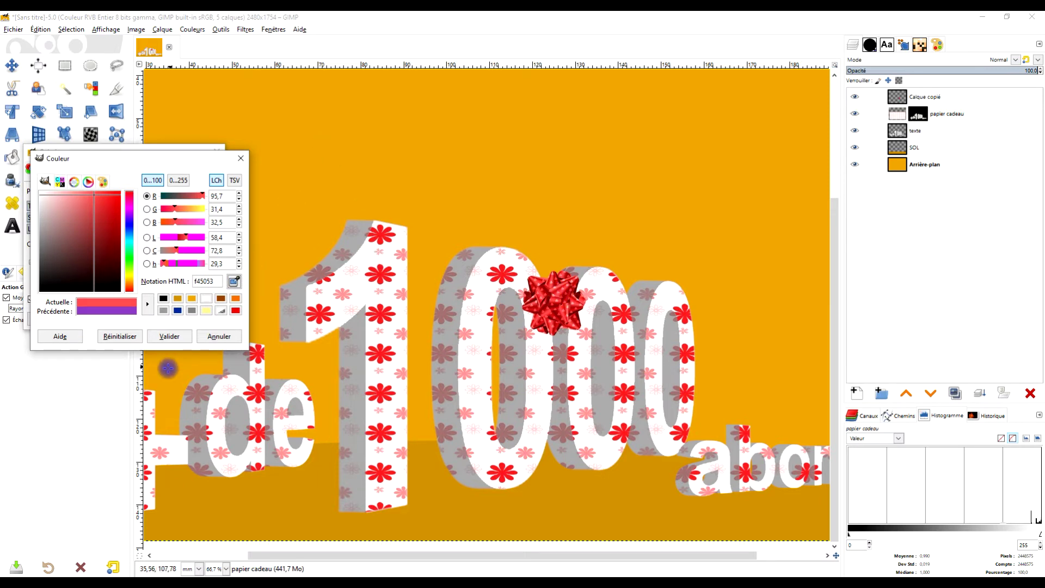
click(170, 337)
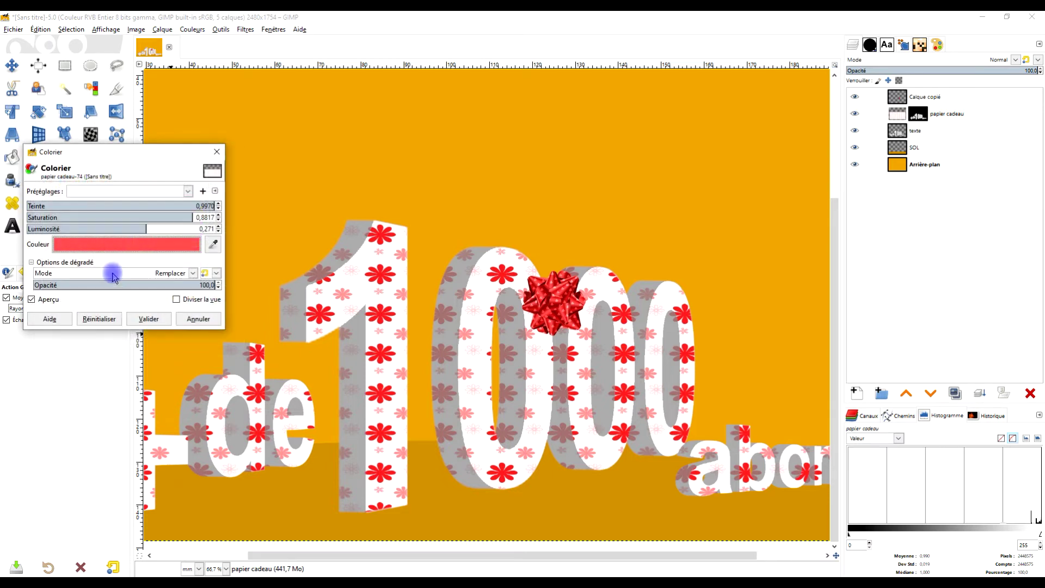
click(43, 301)
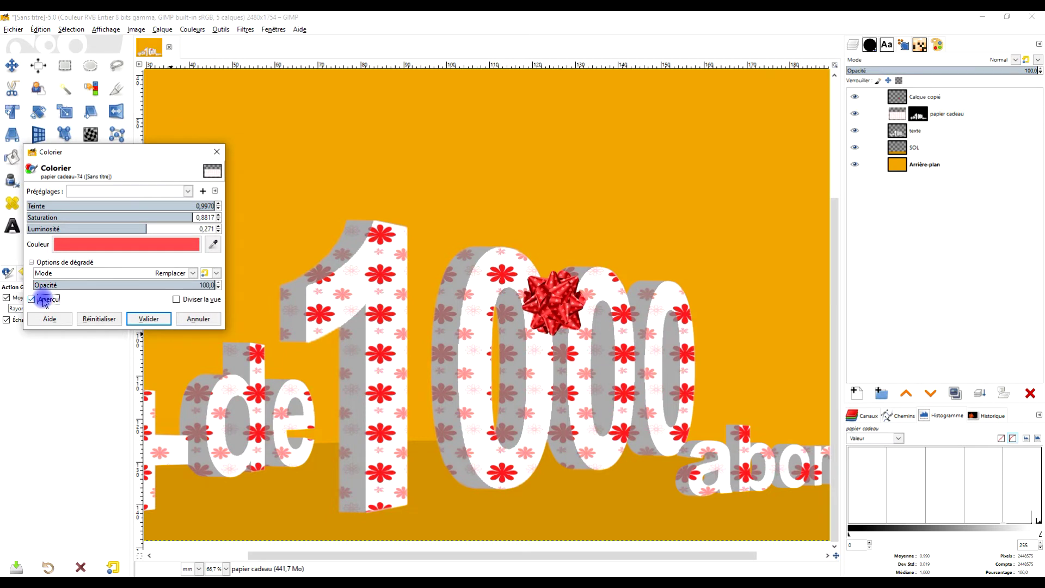
click(145, 319)
Select the Calque copié bow layer
ctrl+scroll(443, 317, down, 2)
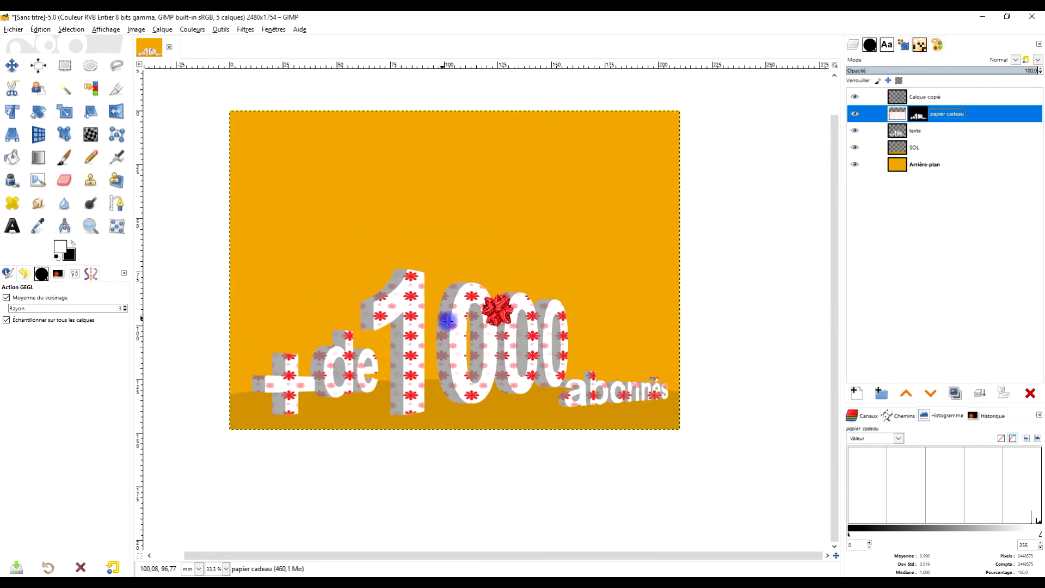
ctrl+scroll(436, 340, up, 3)
ctrl+scroll(469, 433, down, 1)
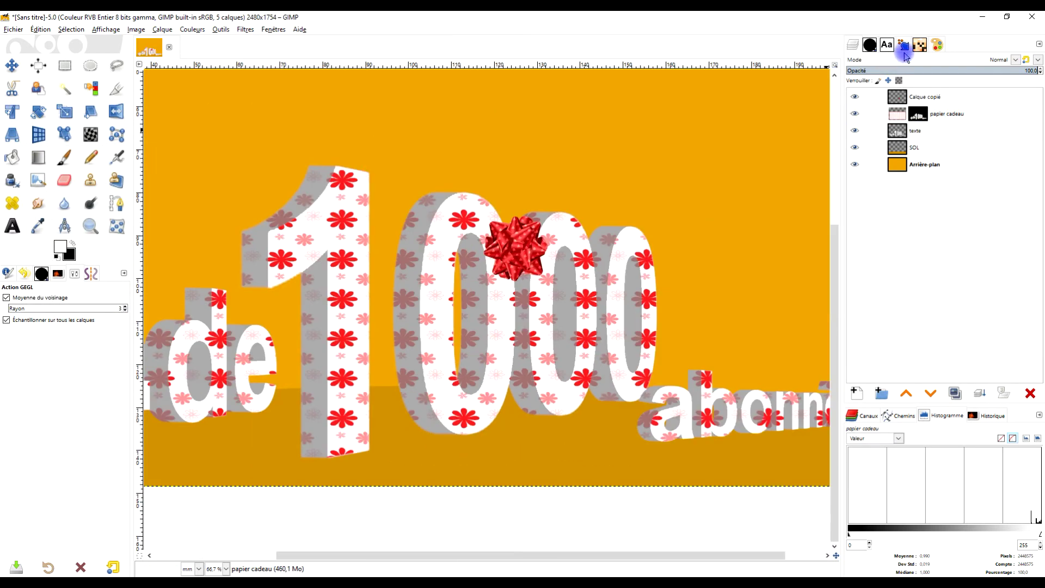
click(899, 98)
Duplicate the bow layer and name the two layers ruban and ruban #1
click(957, 394)
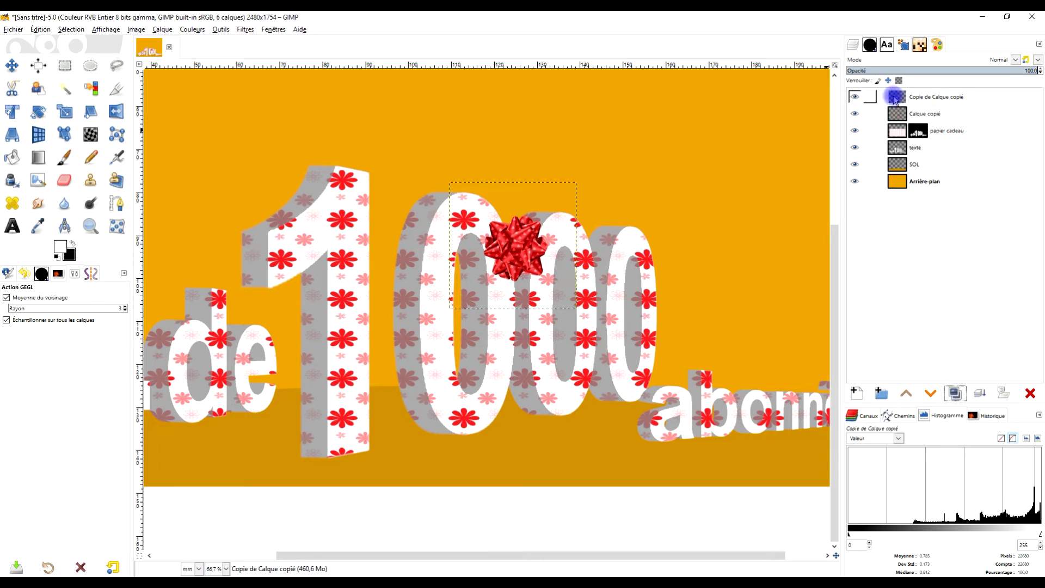
double_click(936, 97)
text(ruban)
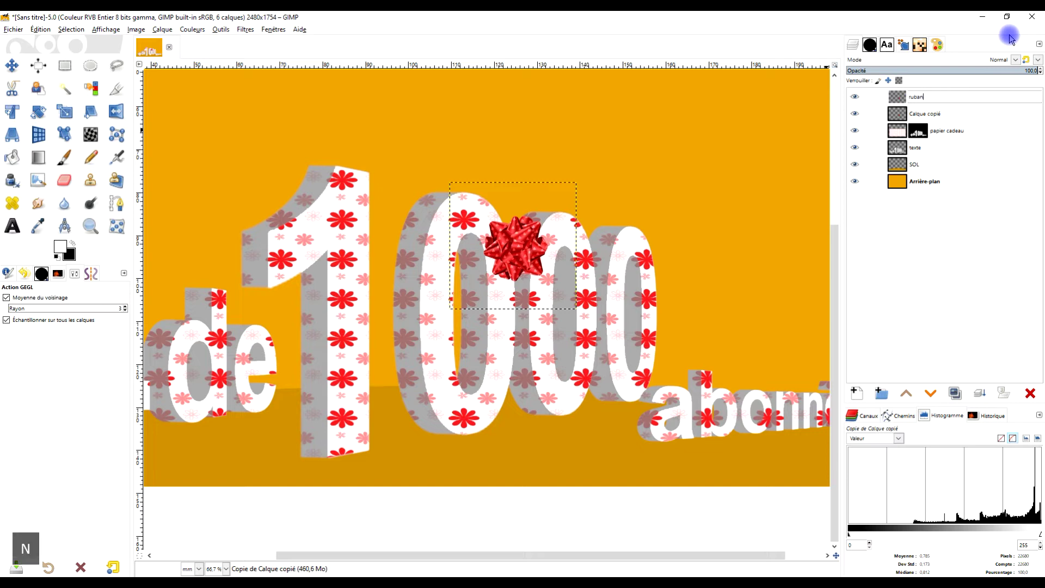
key(Return)
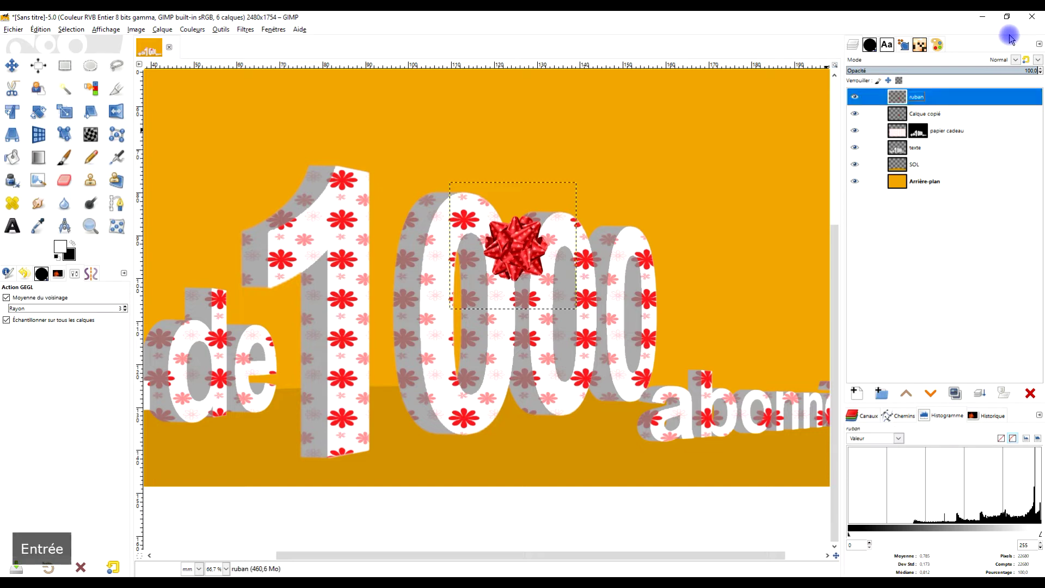
key(Down)
key(Return)
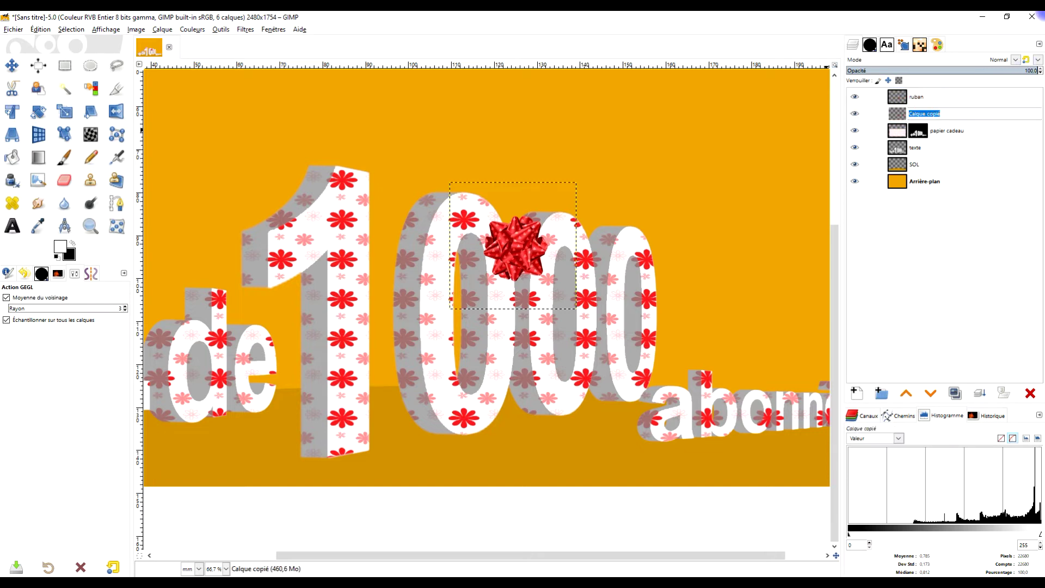
text(ruban)
key(Return)
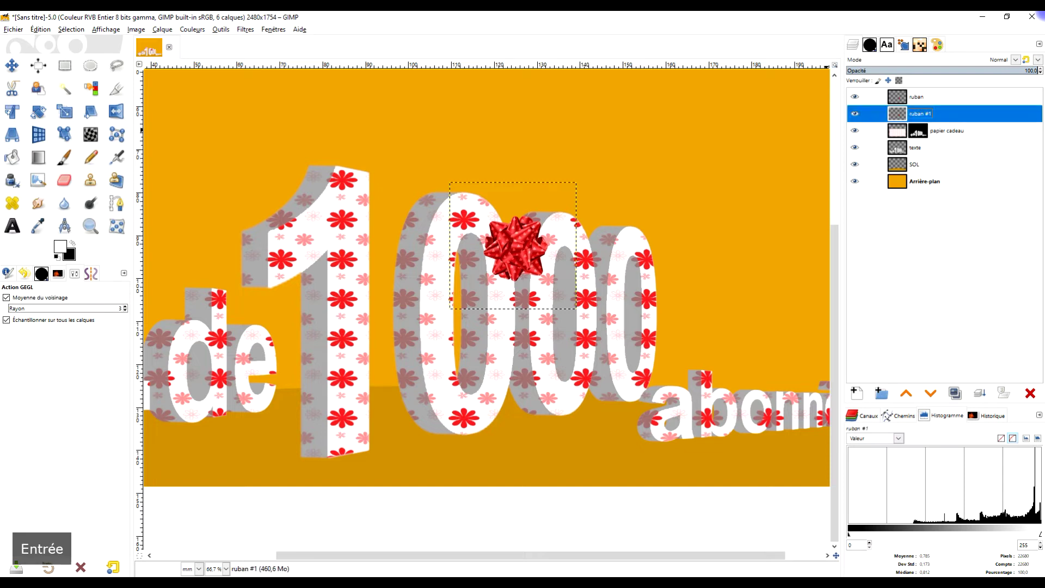
Unified Transform the ruban copy into a smaller tilted bow atop the second zero
click(917, 96)
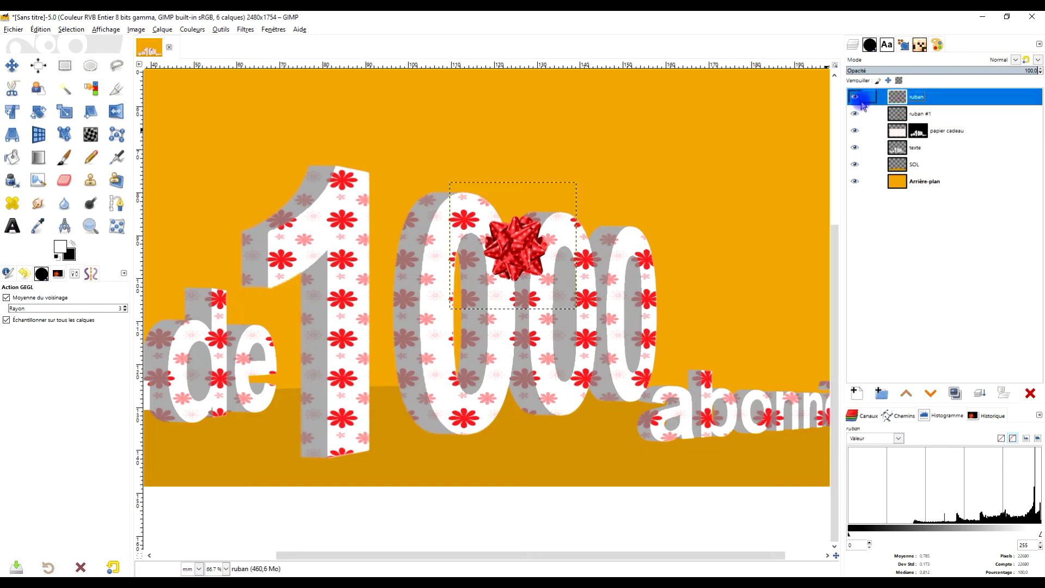
click(12, 112)
click(514, 242)
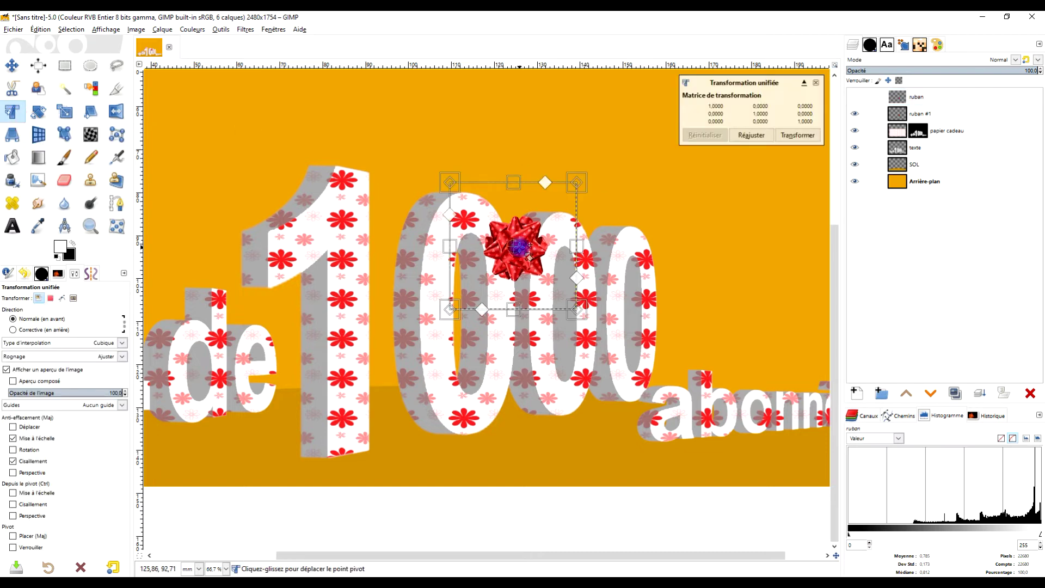
mouse_move(521, 244)
mouse_down()
mouse_move(633, 332)
mouse_move(620, 205)
mouse_move(638, 221)
mouse_move(556, 226)
mouse_up()
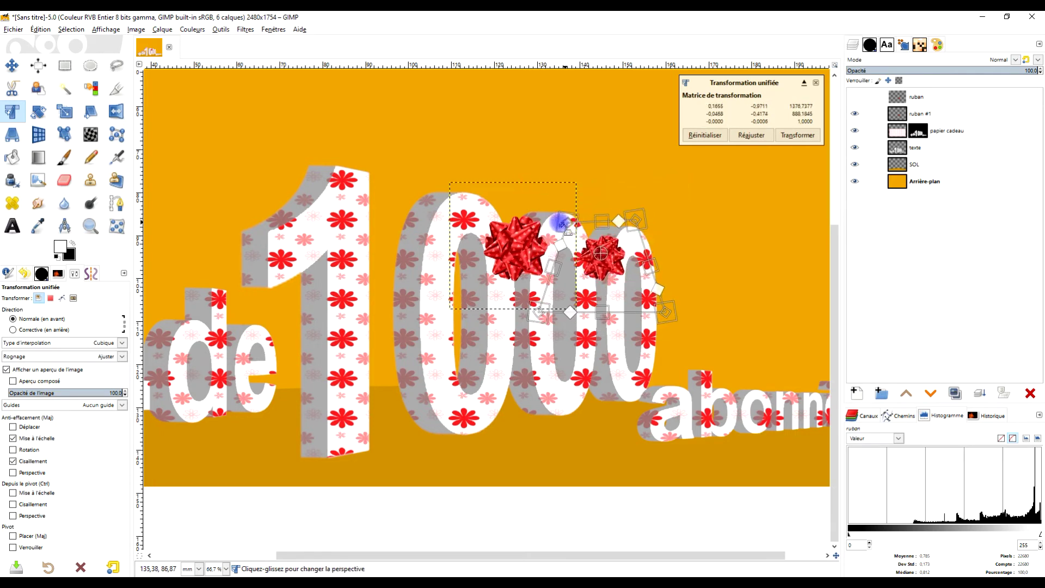
drag(539, 312, 552, 301)
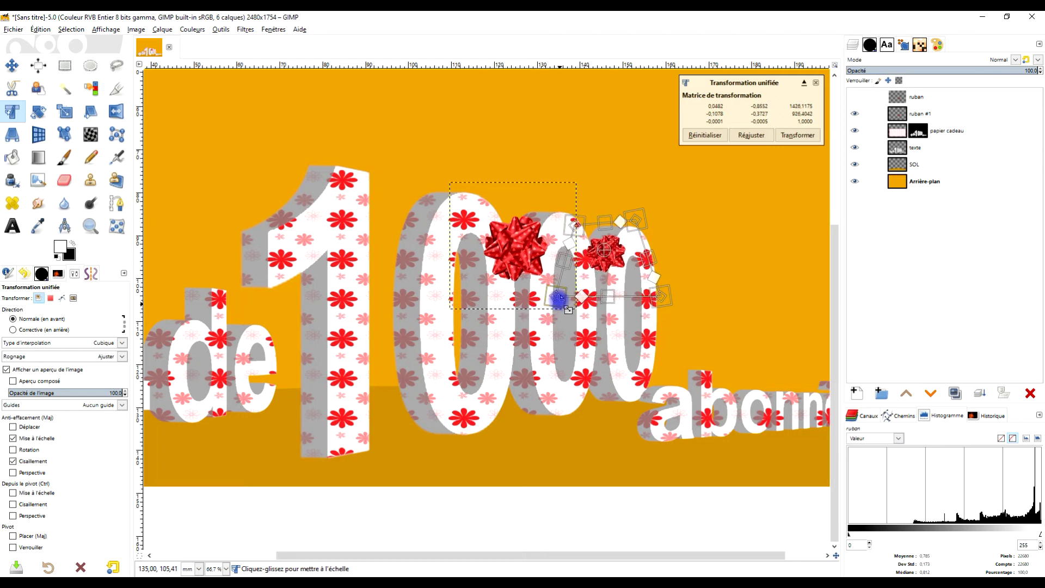
mouse_move(621, 272)
mouse_down()
mouse_move(640, 264)
mouse_move(629, 271)
mouse_up()
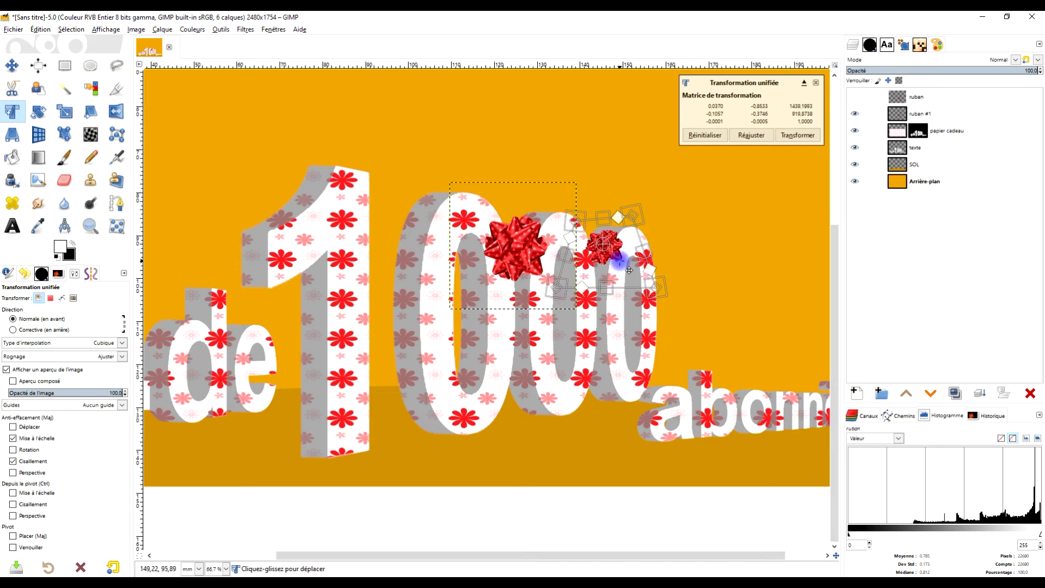
click(810, 132)
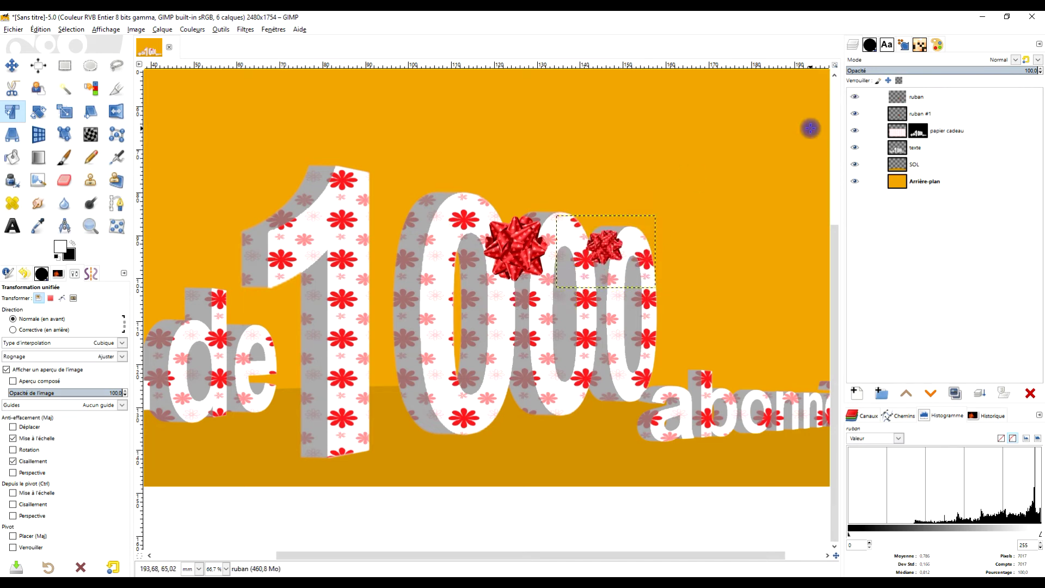
Expand the ruban layer to full image size
right_click(917, 97)
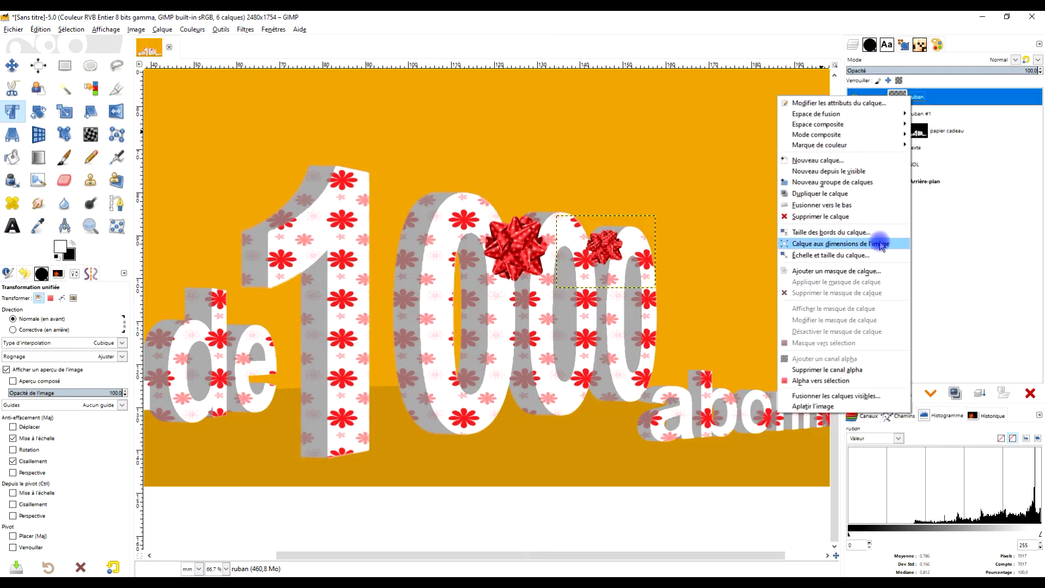
click(882, 240)
click(905, 114)
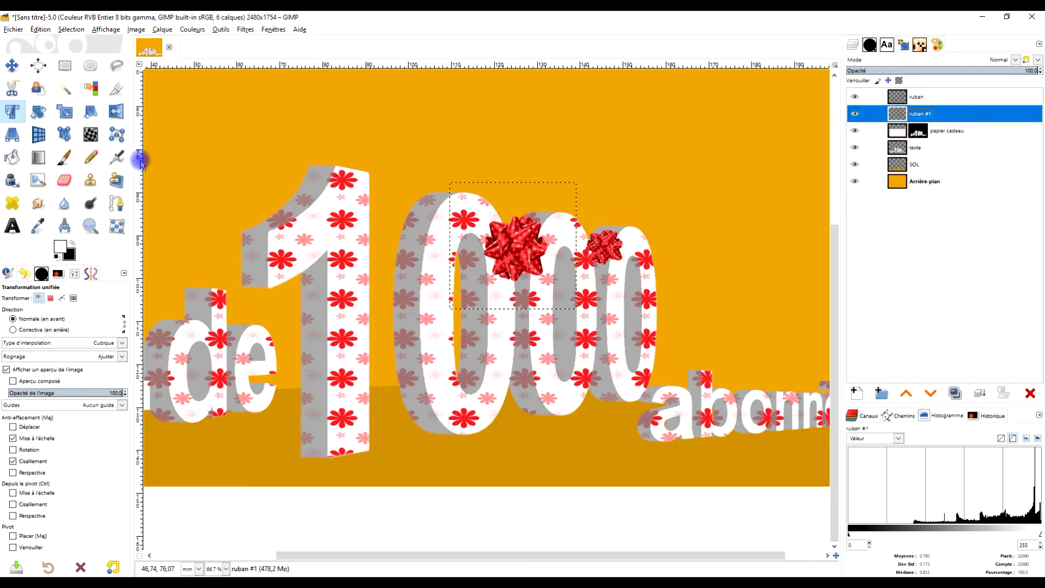
Drag the first bow's corner handles into perspective so it sits on the zero
click(525, 246)
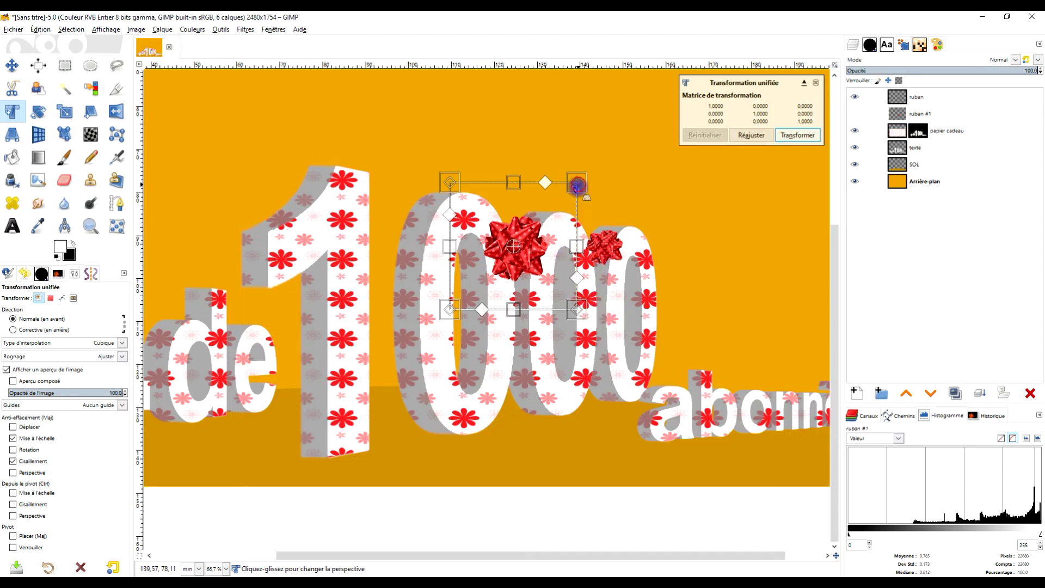
drag(573, 183, 567, 217)
drag(473, 201, 496, 208)
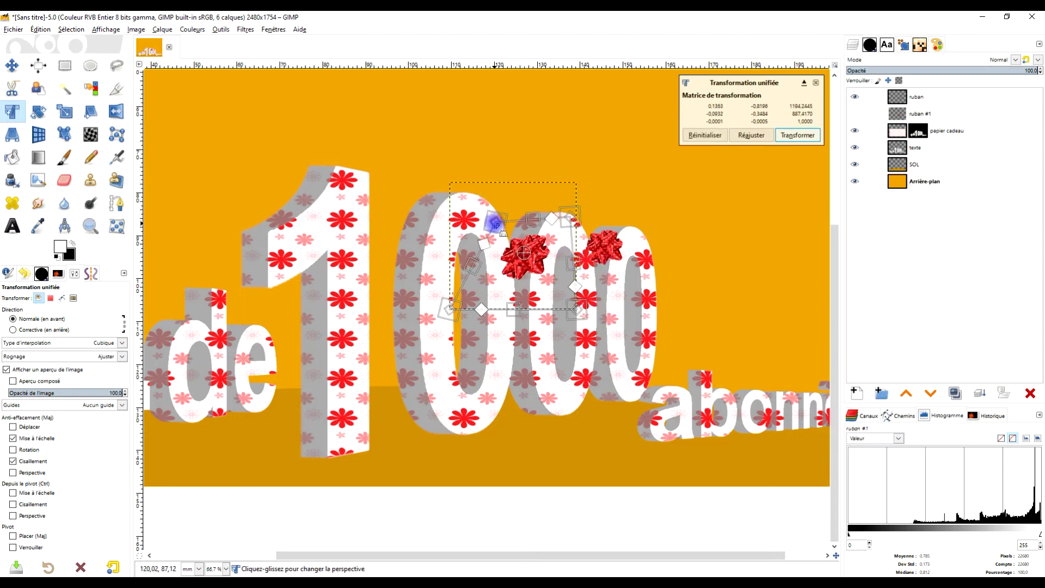
drag(449, 309, 470, 292)
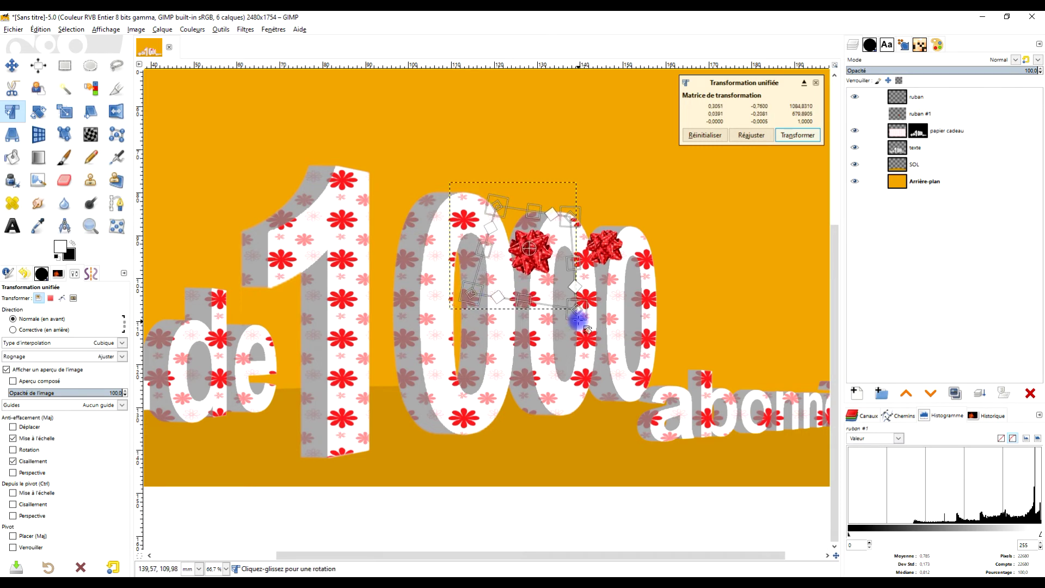
drag(577, 308, 572, 304)
drag(569, 217, 566, 214)
drag(507, 212, 500, 219)
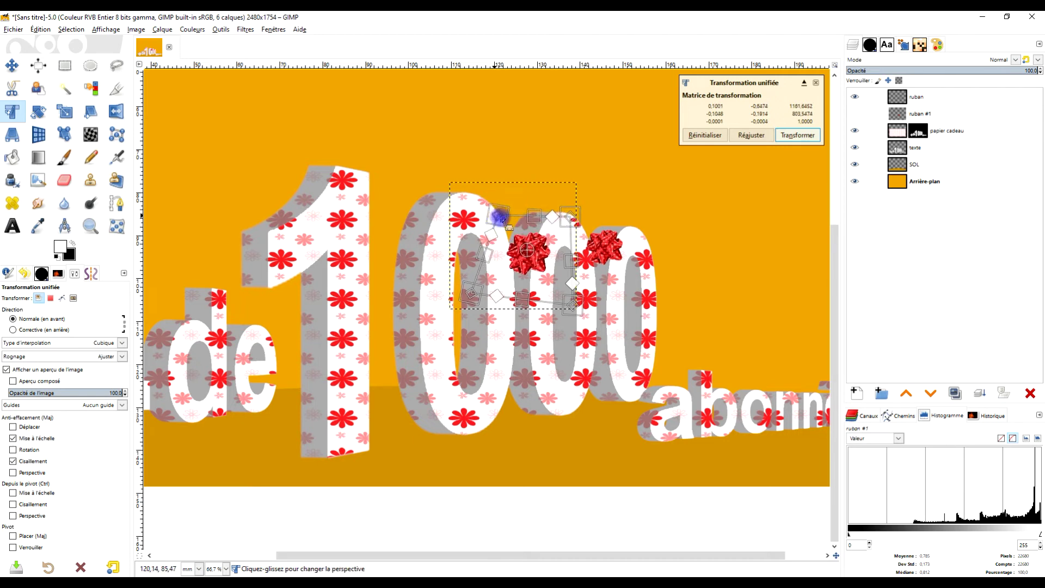
drag(472, 294, 484, 287)
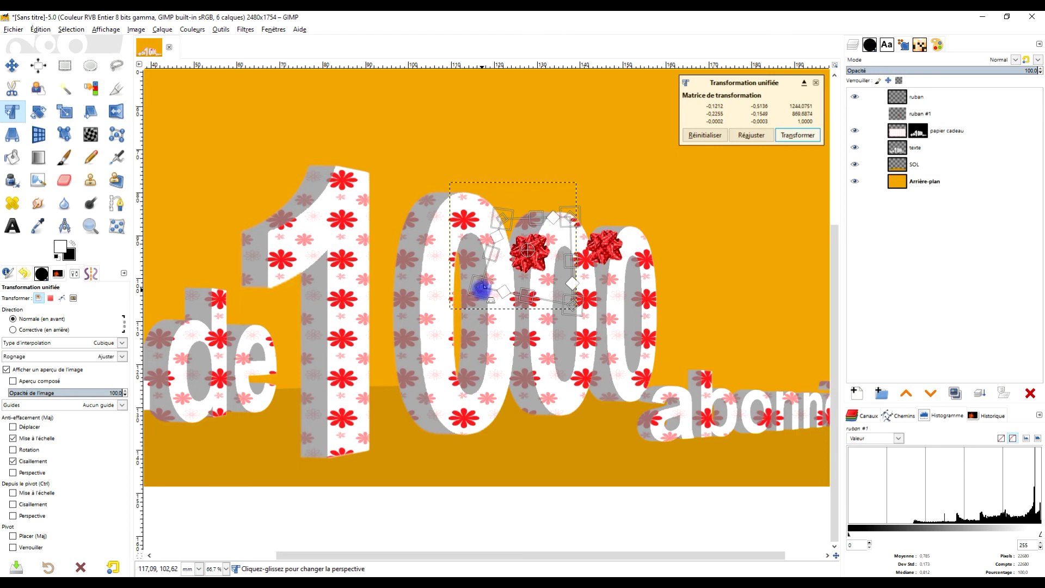
click(797, 135)
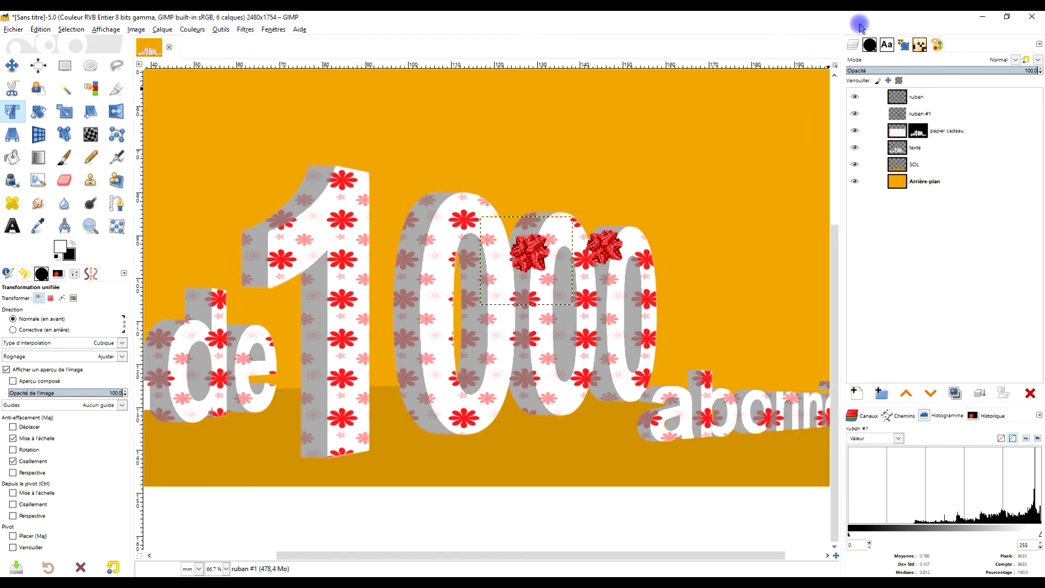
Apply Calque aux dimensions de l'image to both ruban and ruban #1
right_click(899, 99)
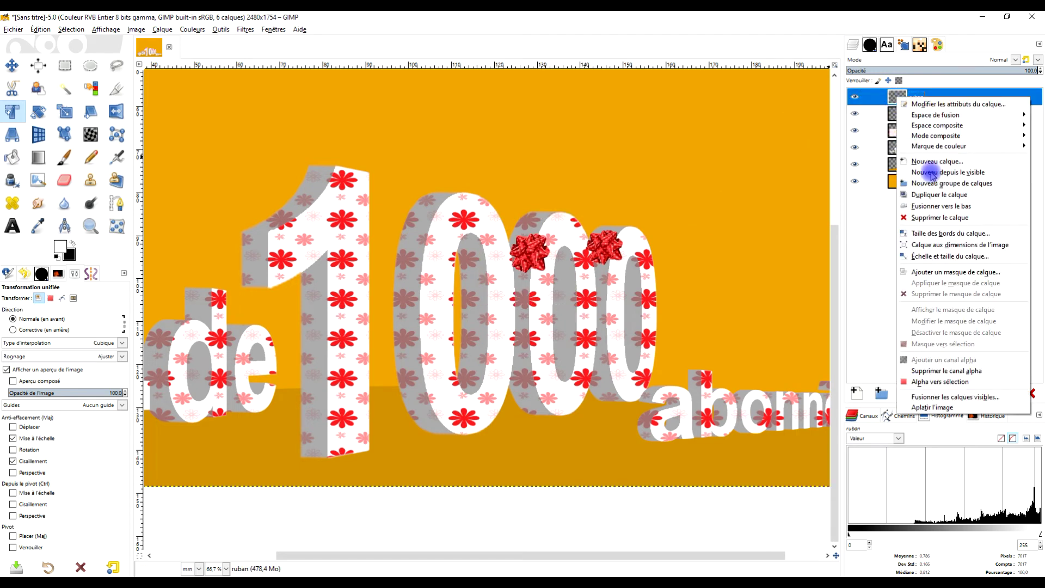
click(972, 245)
click(901, 113)
right_click(902, 113)
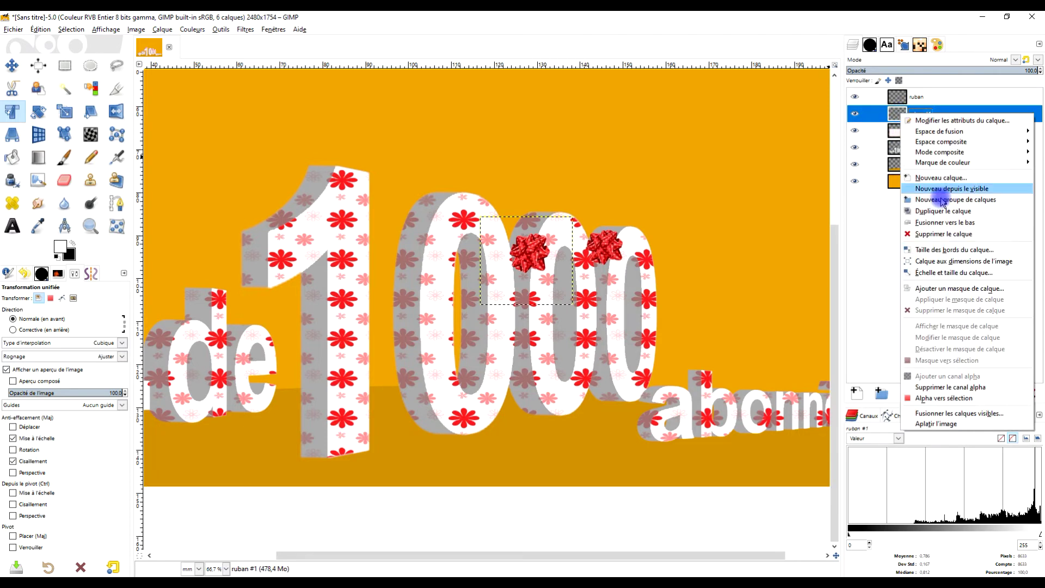
click(962, 262)
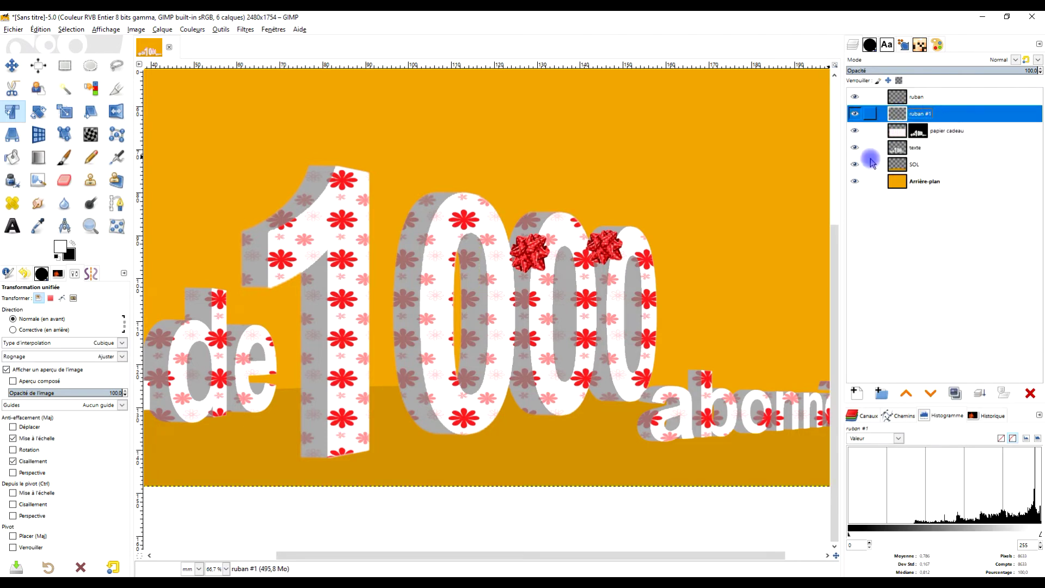
Add a drop shadow to the ruban #1 bows: X offset about -9.6, blur 7.66, opacity 0.57
scroll(599, 229, down, 1)
scroll(561, 264, up, 1)
scroll(560, 269, up, 1)
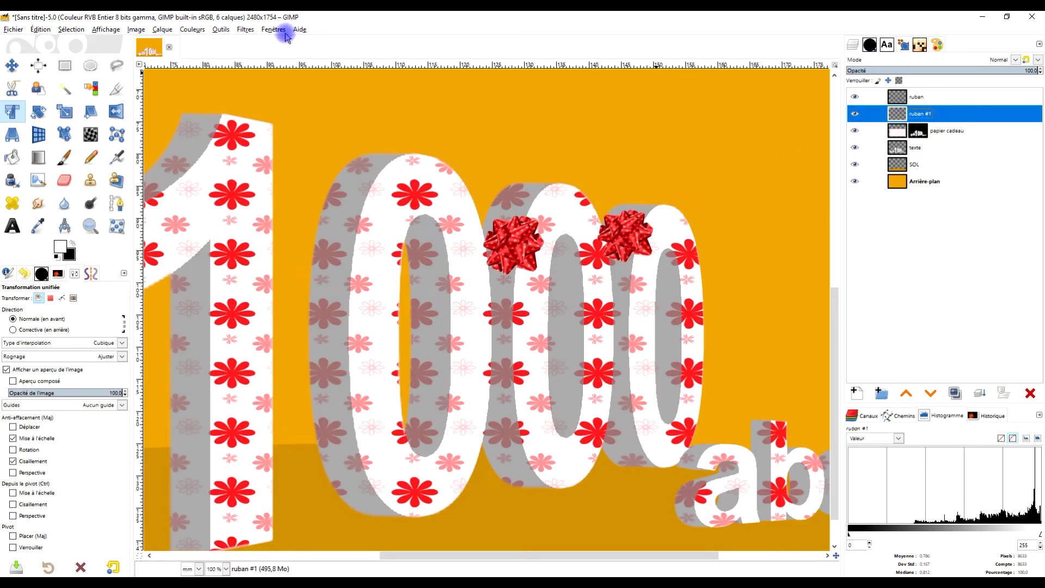
click(222, 29)
mouse_move(276, 121)
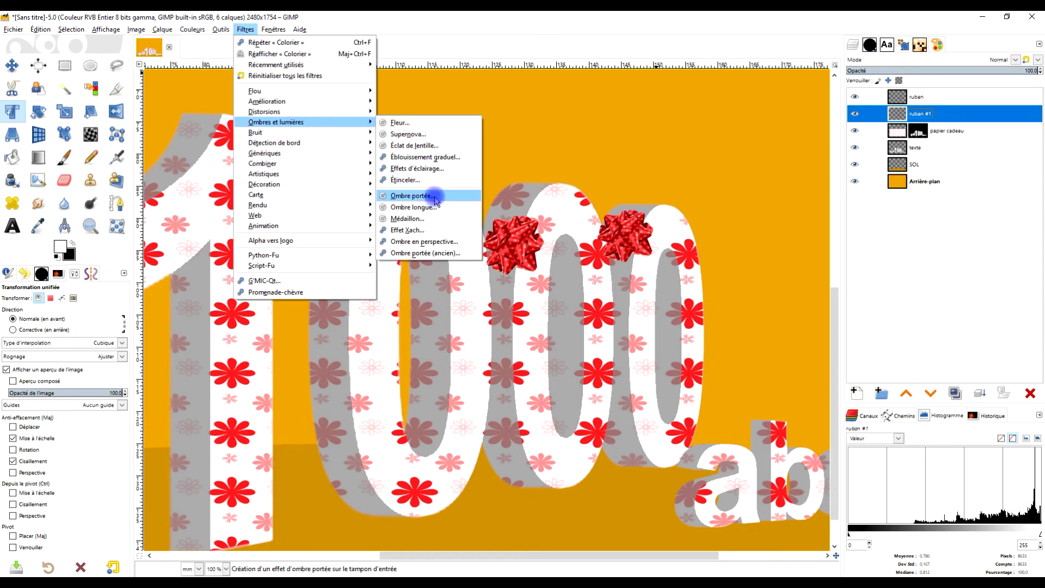
click(421, 196)
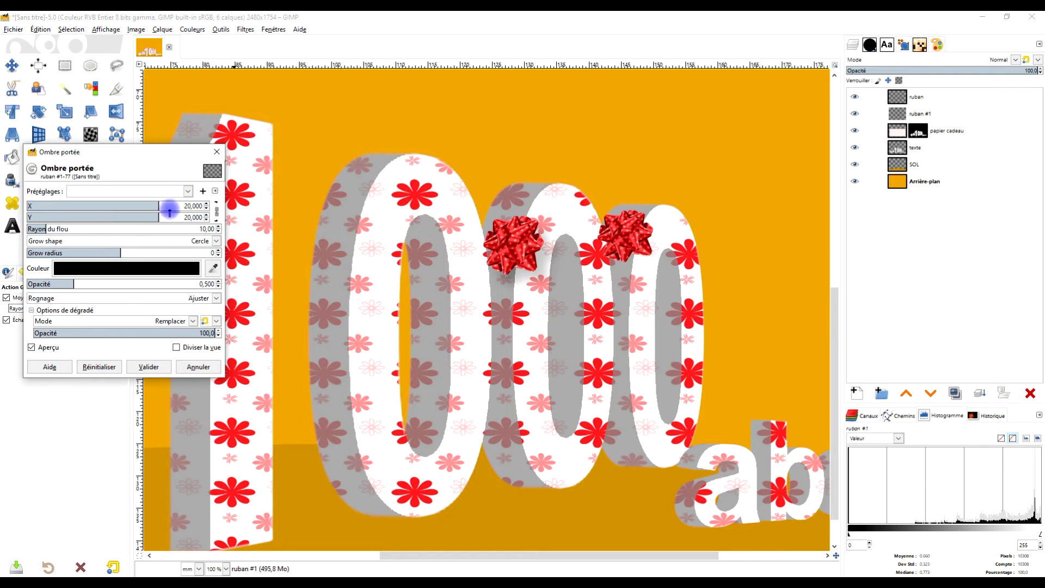
drag(155, 206, 116, 206)
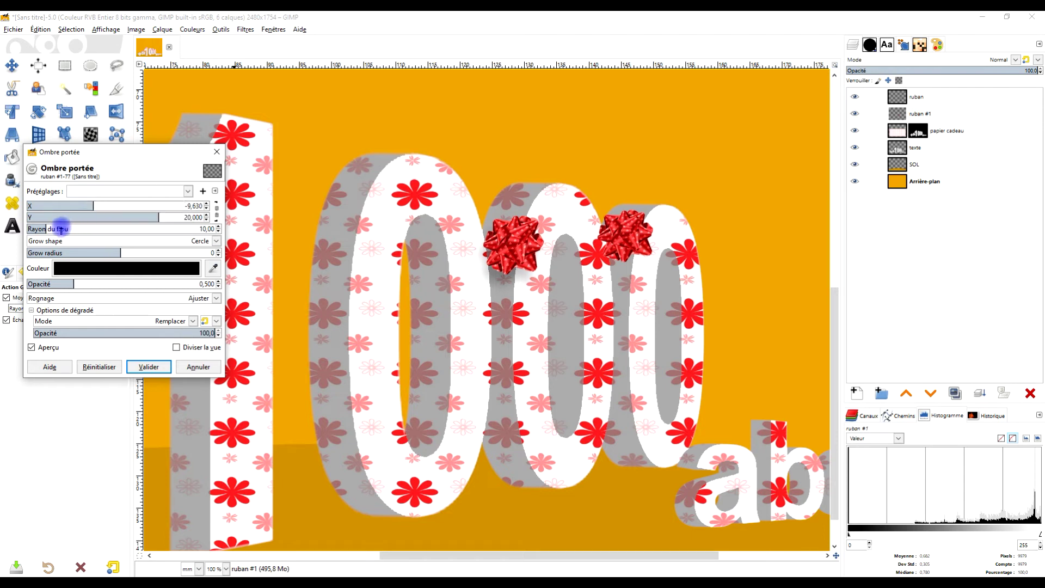
drag(85, 284, 91, 283)
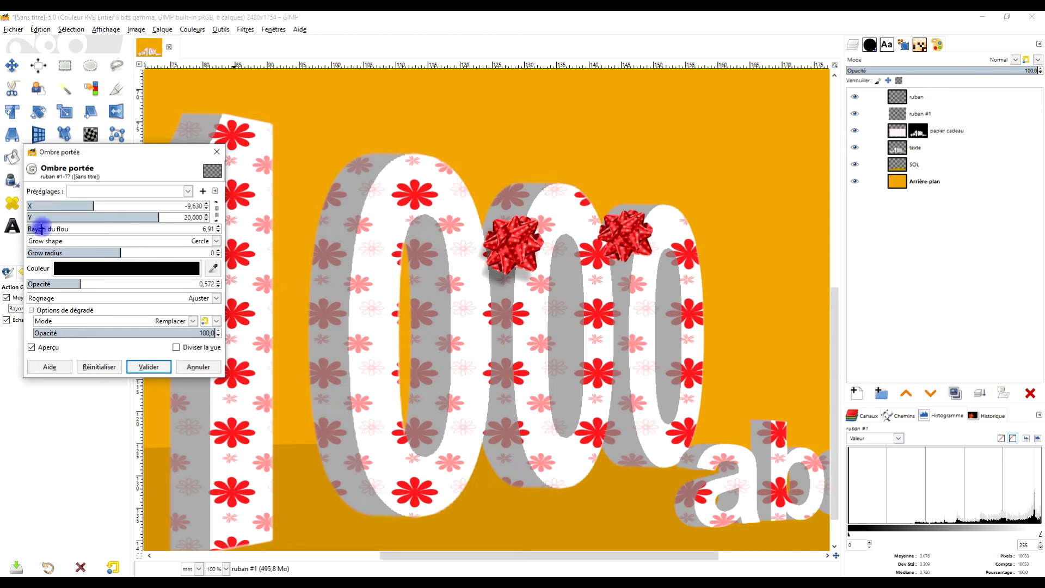
click(149, 368)
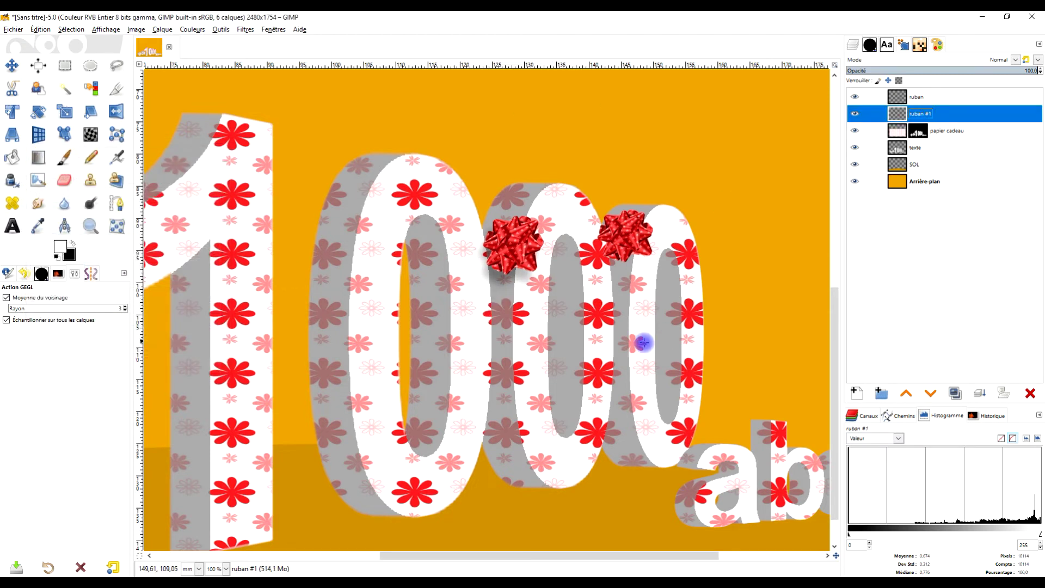
key(shift+ctrl+j)
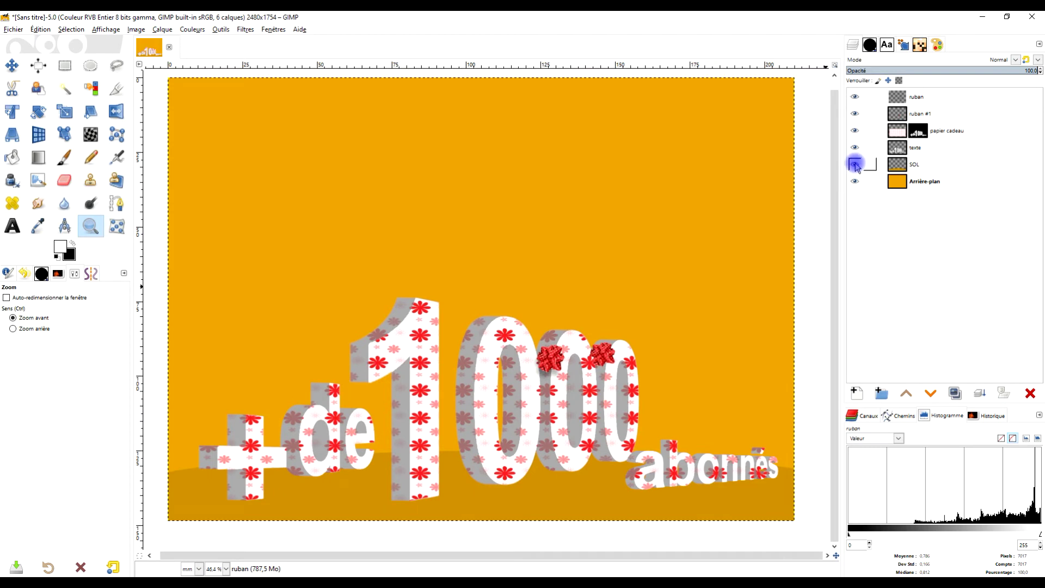
With SOL and Arrière-plan hidden, create a Visible layer from the lettering and bows, then re-show them
drag(855, 165, 855, 182)
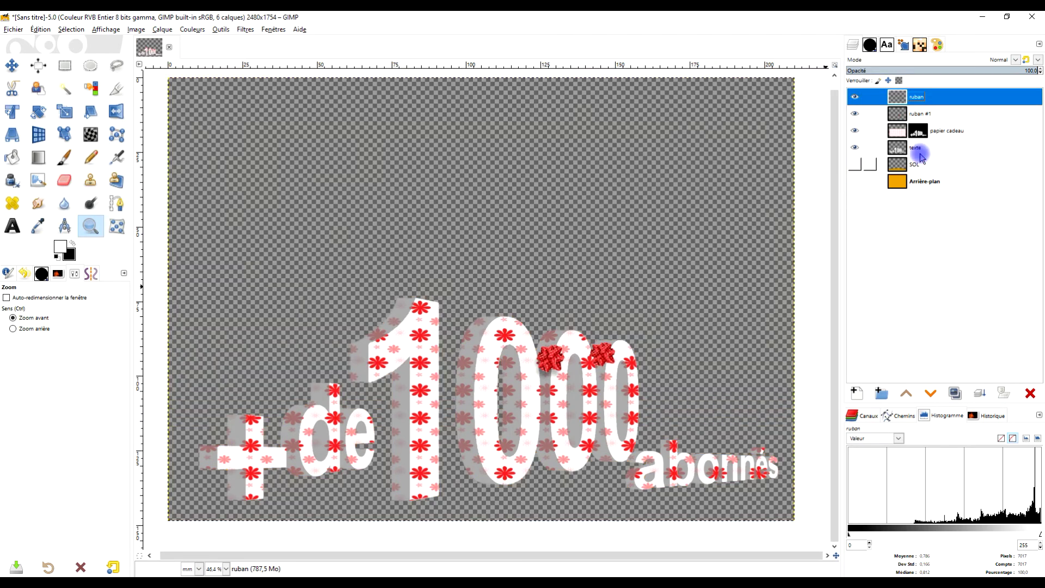
right_click(896, 96)
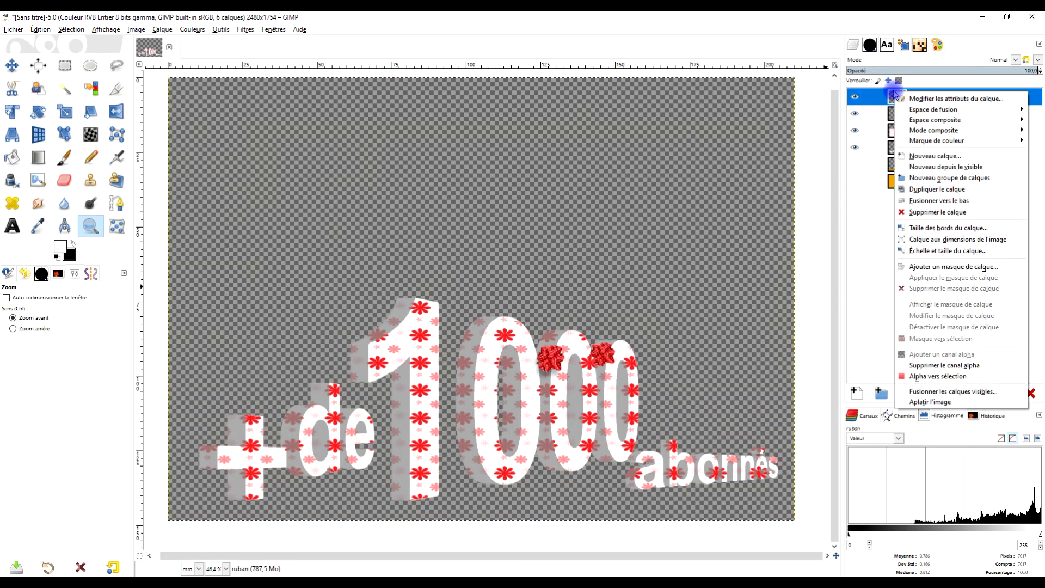
click(979, 167)
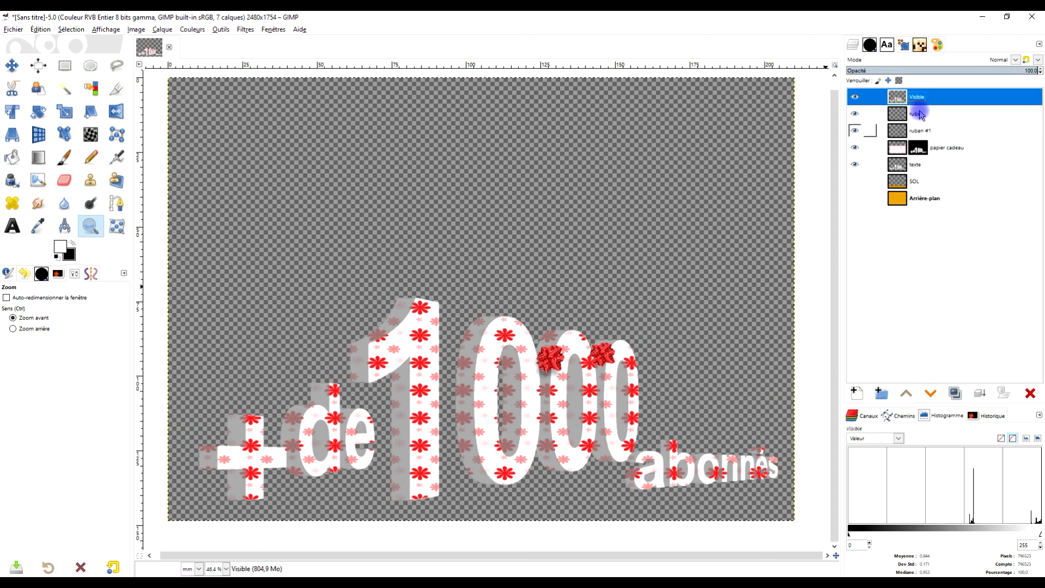
drag(865, 204, 860, 182)
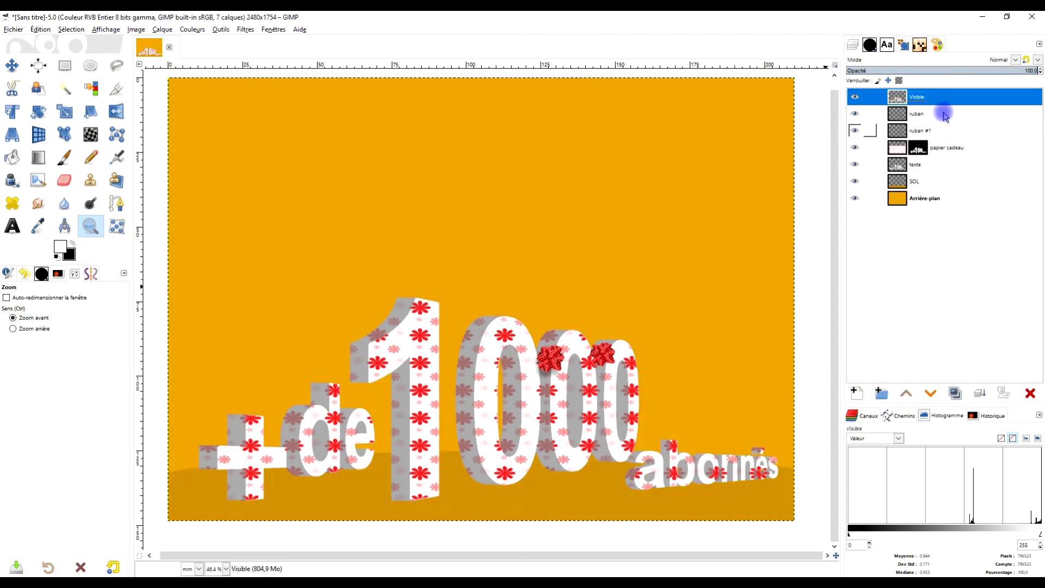
Fill the Visible layer's alpha selection with black and move the layer just below texte
right_click(896, 96)
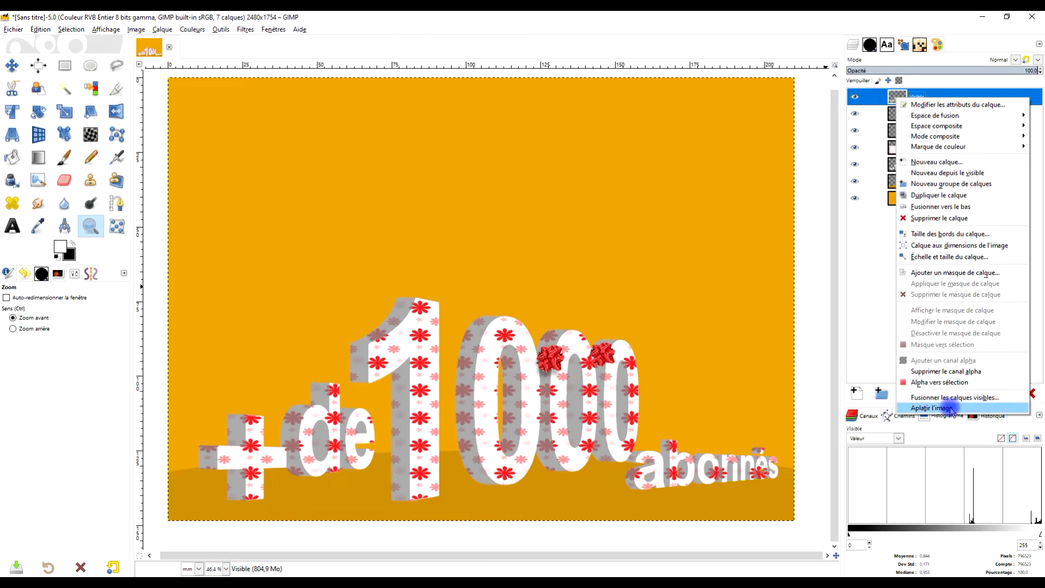
click(941, 382)
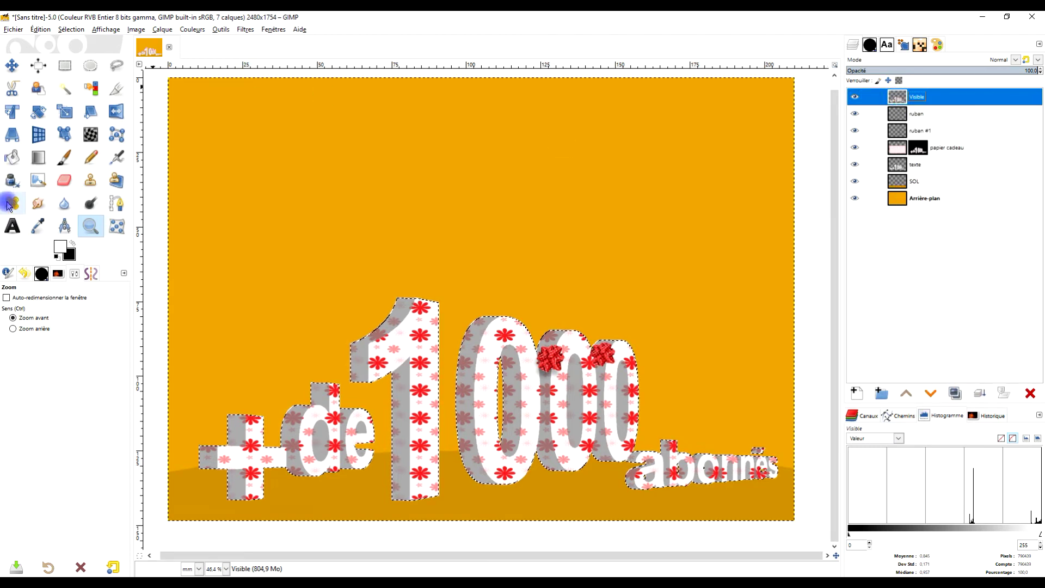
mouse_move(68, 254)
mouse_down()
mouse_move(489, 369)
mouse_move(507, 267)
mouse_up()
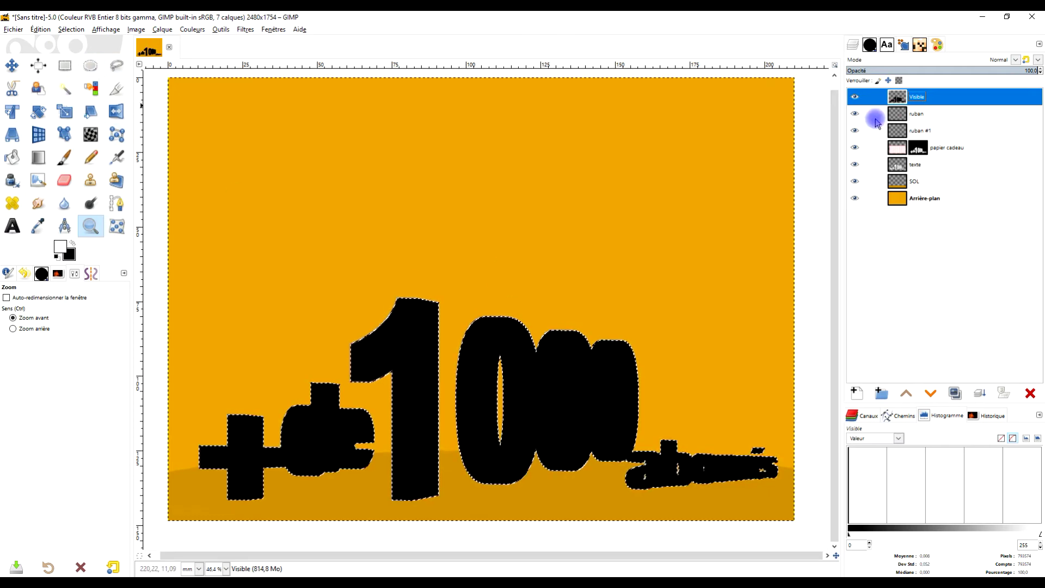
drag(896, 100, 924, 169)
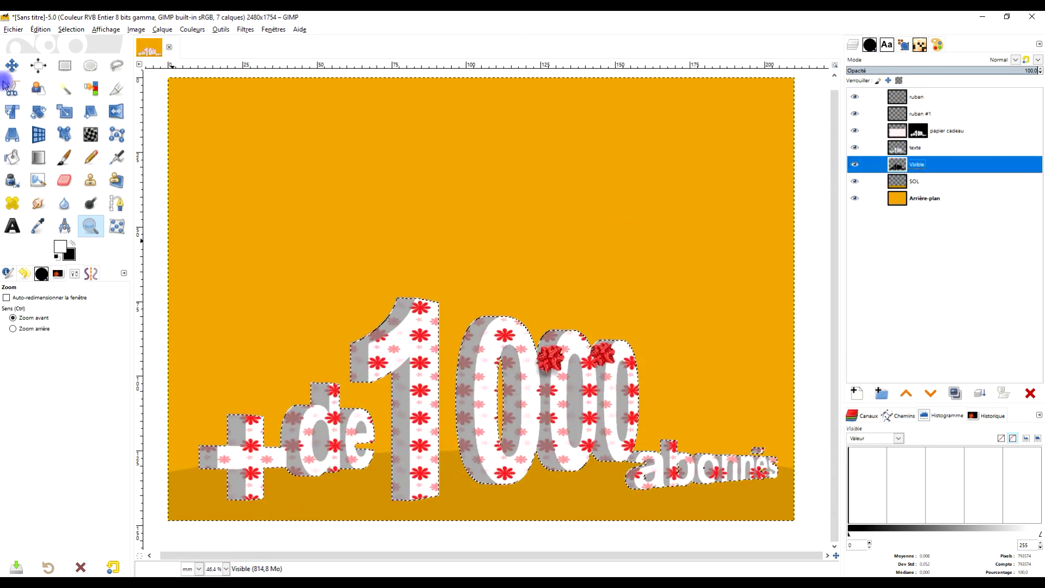
Clear the lettering selection and start a Free Select polygon from left of '+' to above 'd'
click(68, 29)
click(82, 54)
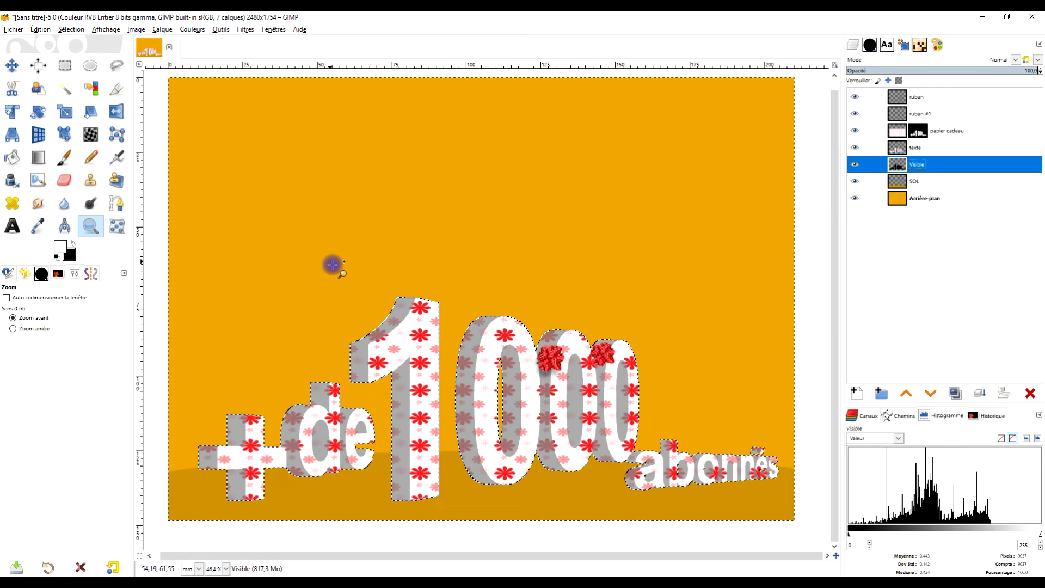
click(117, 65)
click(71, 29)
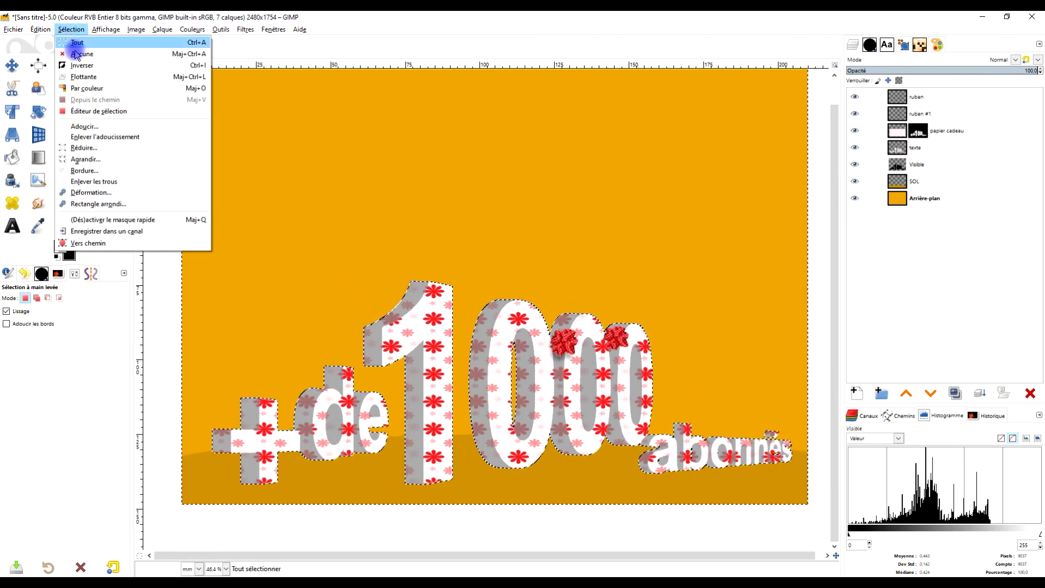
click(79, 42)
click(201, 427)
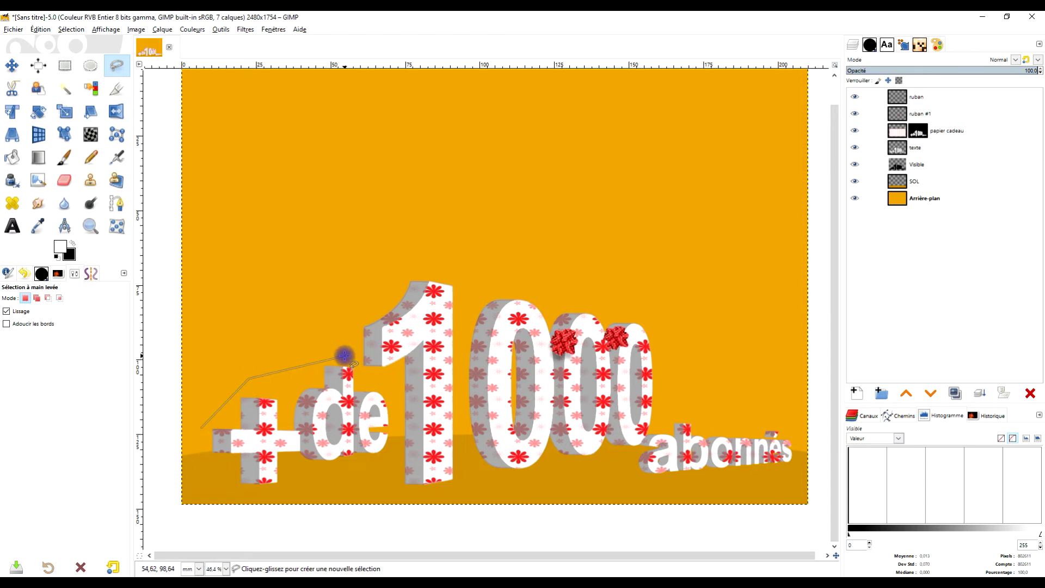
click(338, 360)
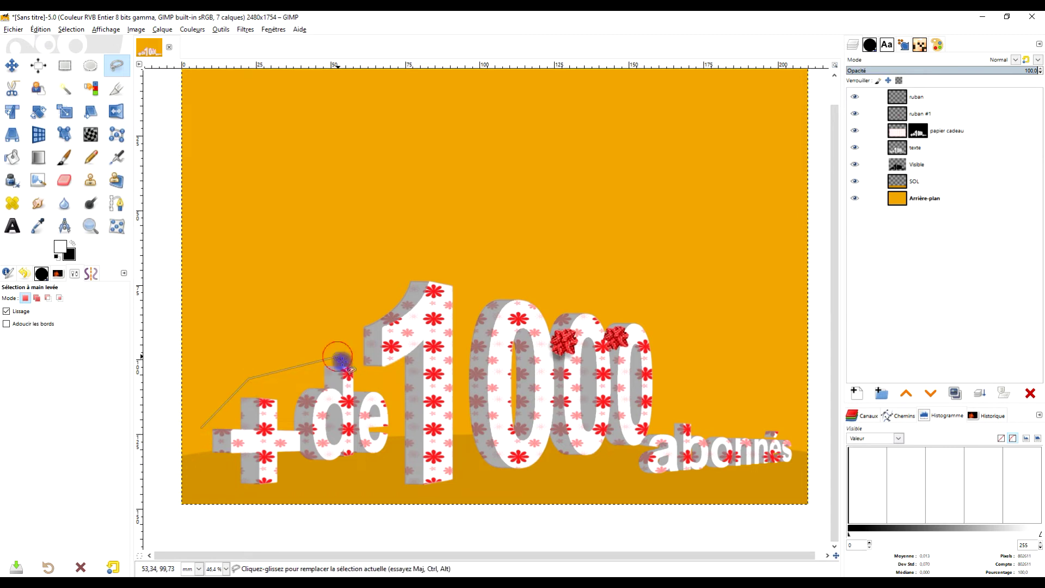
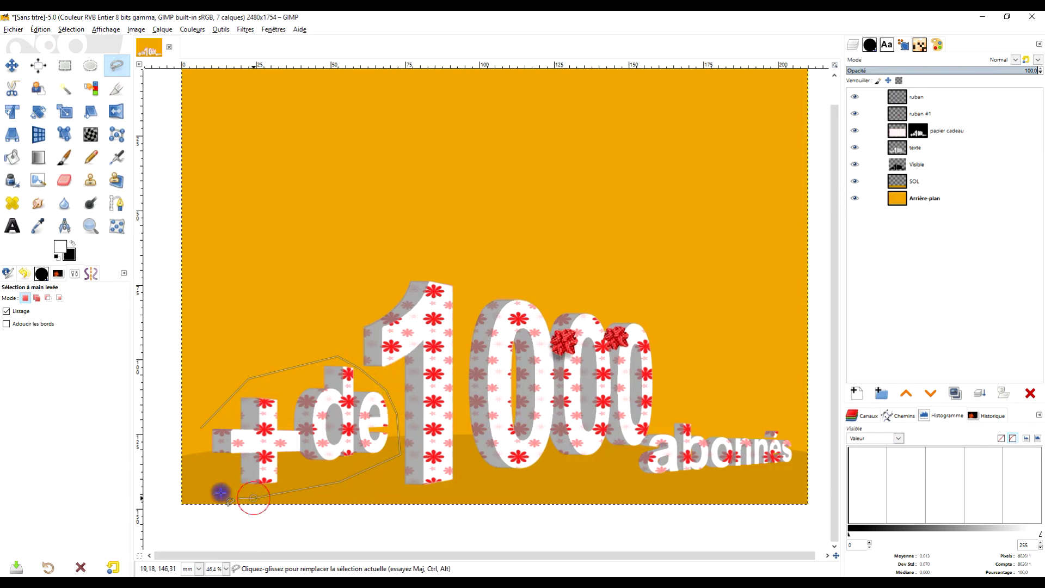
Close the lasso around '+de' and perspective-warp its corners flat onto the ground
key(Return)
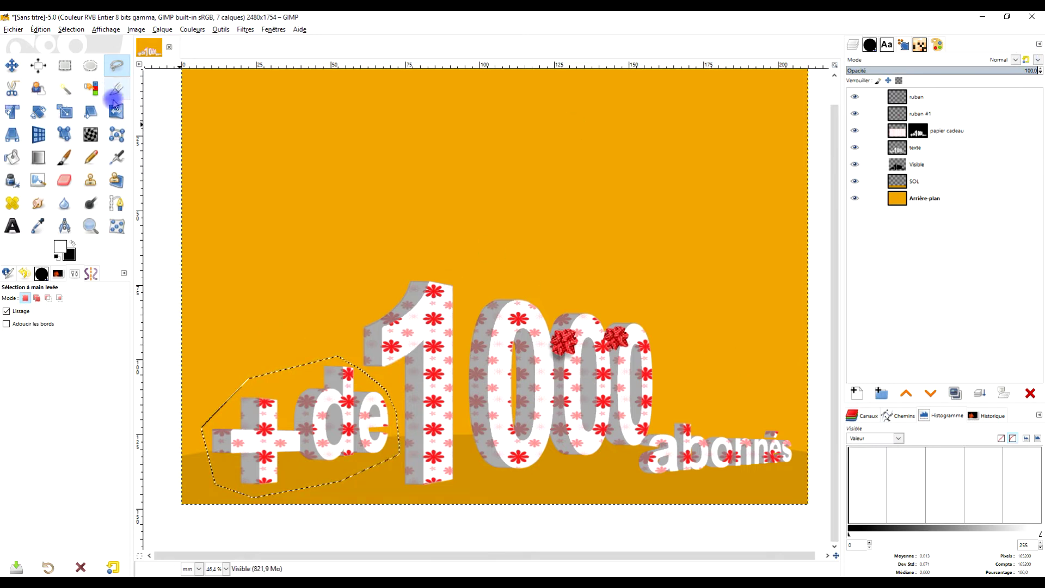
click(13, 136)
click(296, 391)
drag(229, 369, 163, 426)
drag(365, 358, 305, 422)
drag(415, 484, 438, 466)
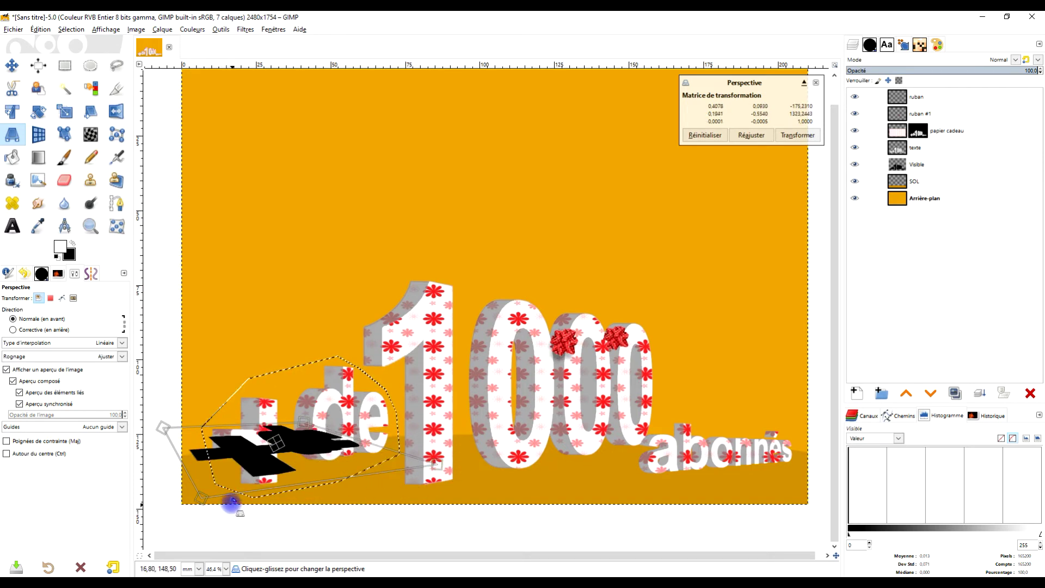
drag(231, 502, 193, 526)
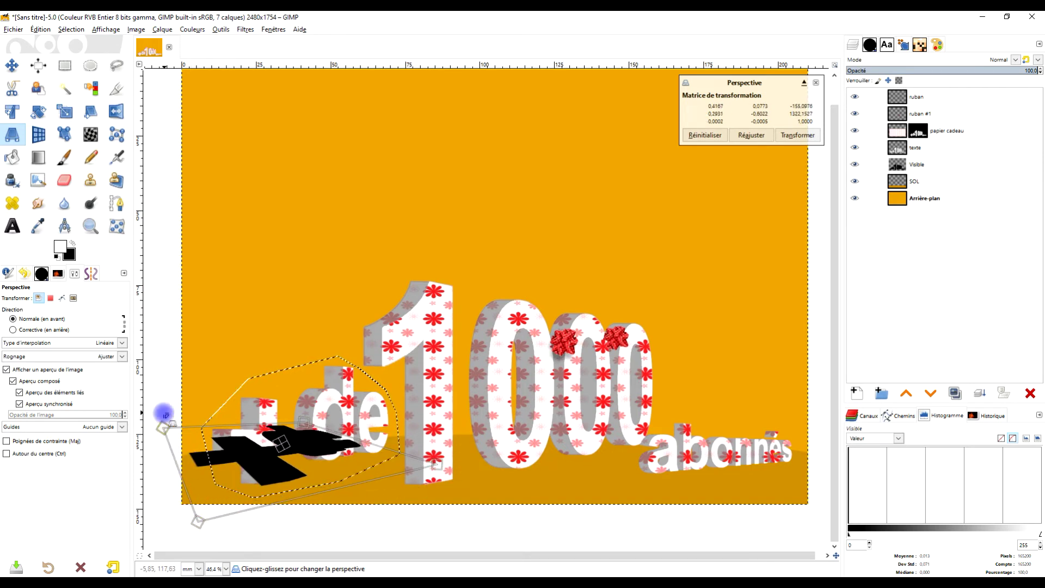
drag(164, 414, 122, 438)
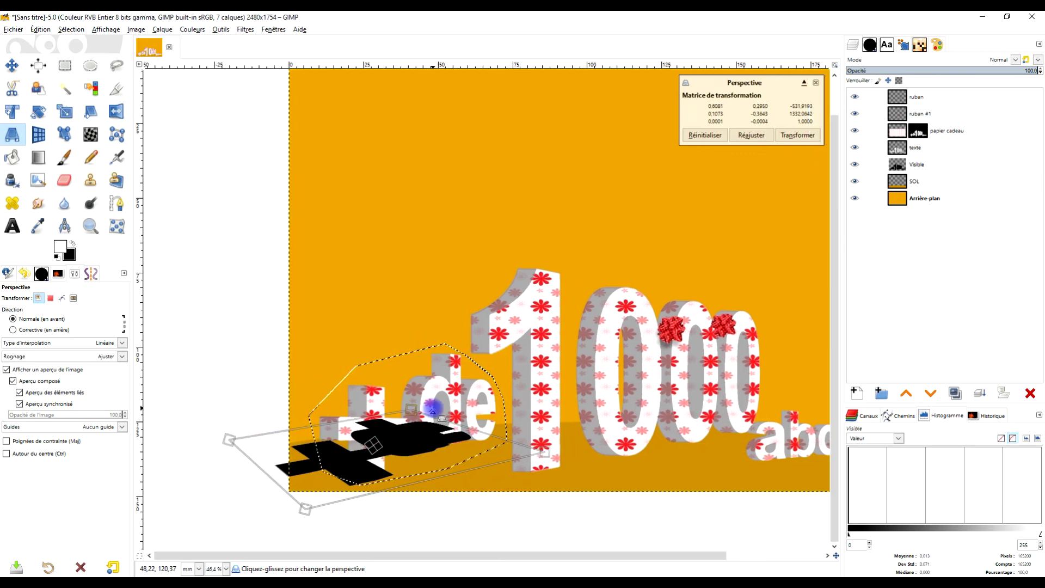
drag(409, 406, 445, 394)
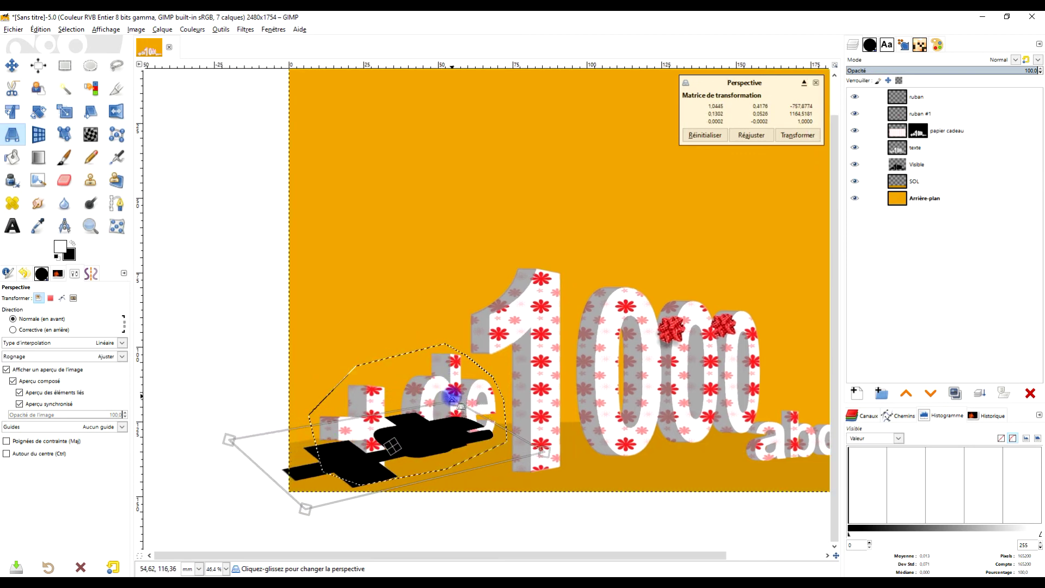
drag(320, 509, 329, 483)
Refine the shadow corners with the preview toggled, and lower opacity to translucent grey
click(15, 371)
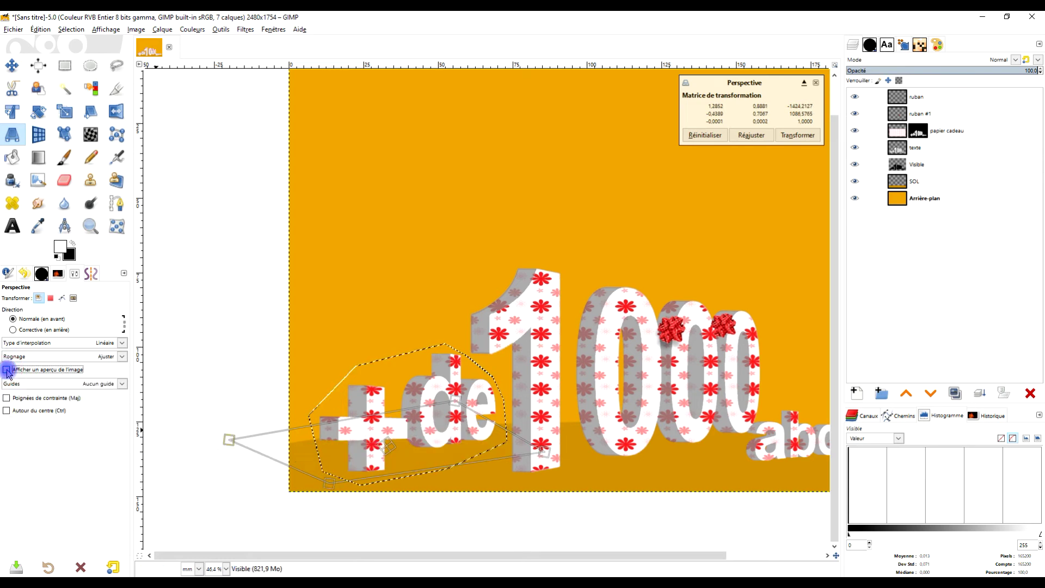
click(11, 369)
click(18, 392)
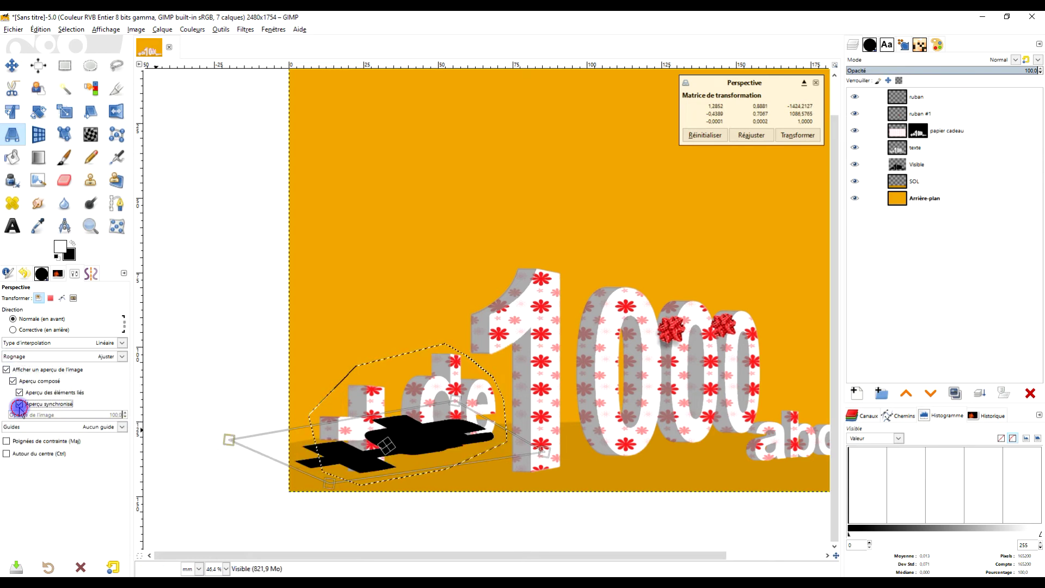
click(13, 382)
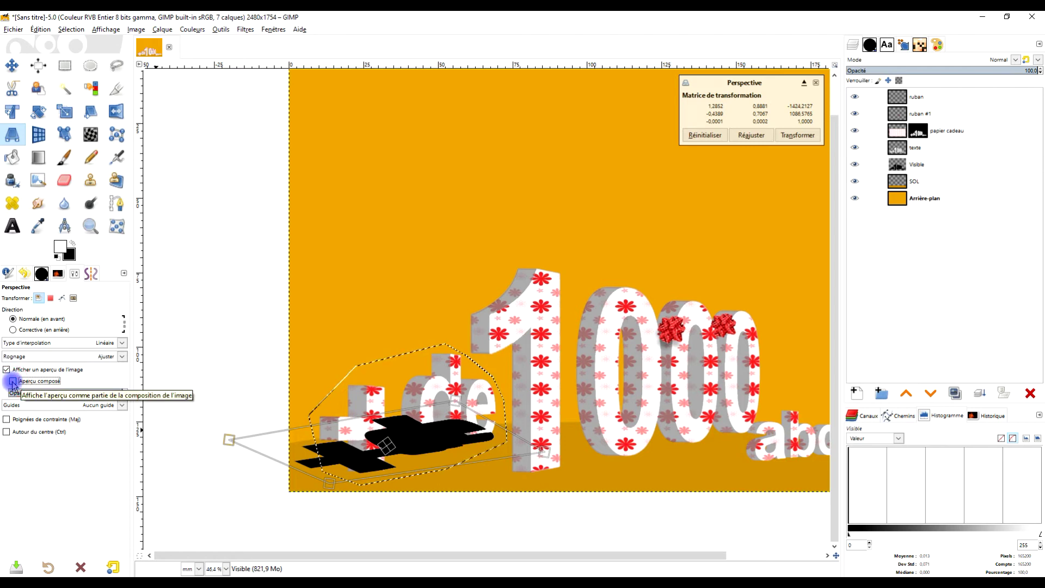
click(7, 370)
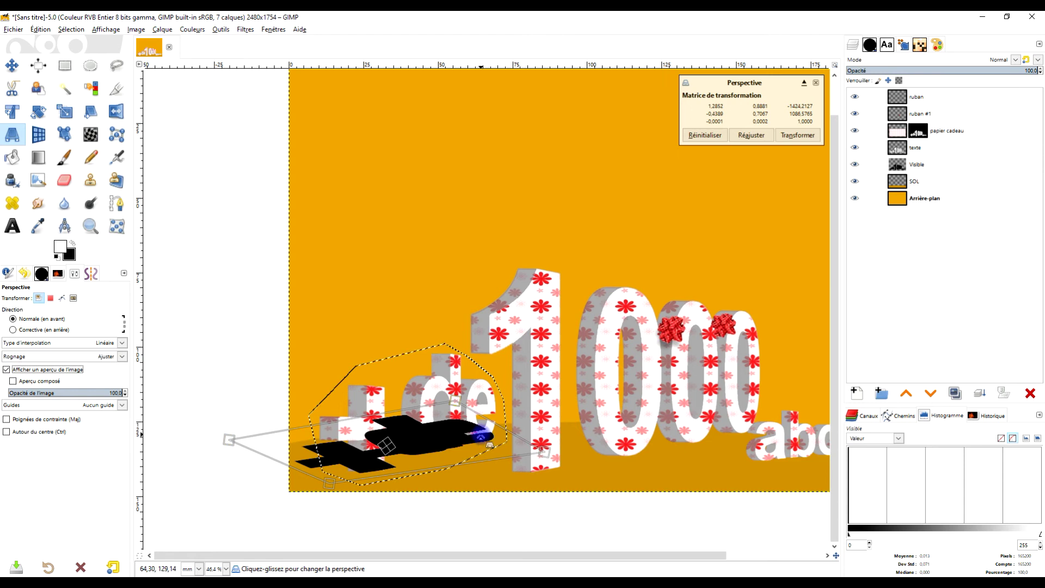
drag(481, 433, 430, 442)
drag(490, 457, 492, 462)
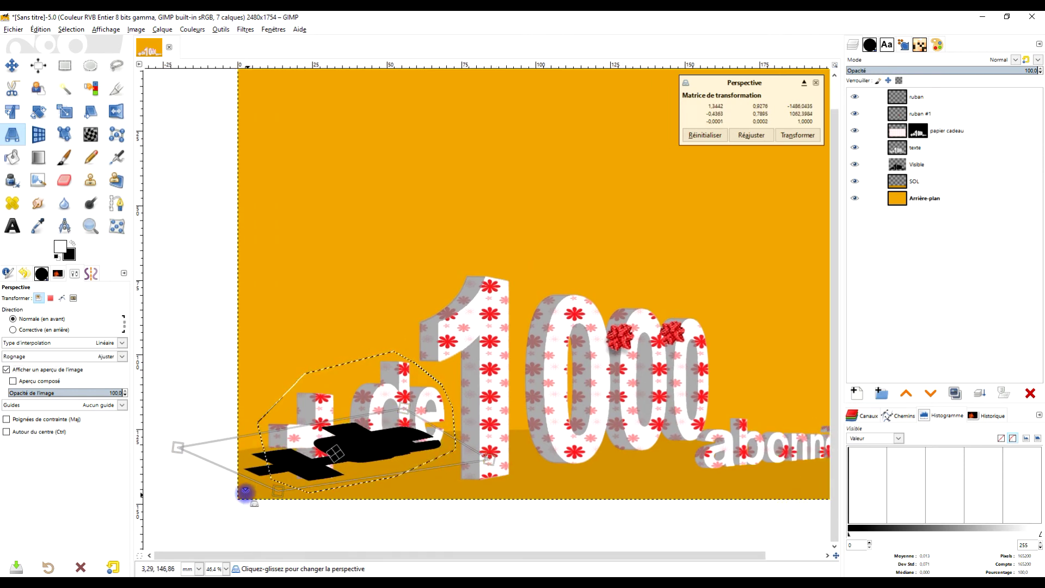
drag(176, 447, 163, 452)
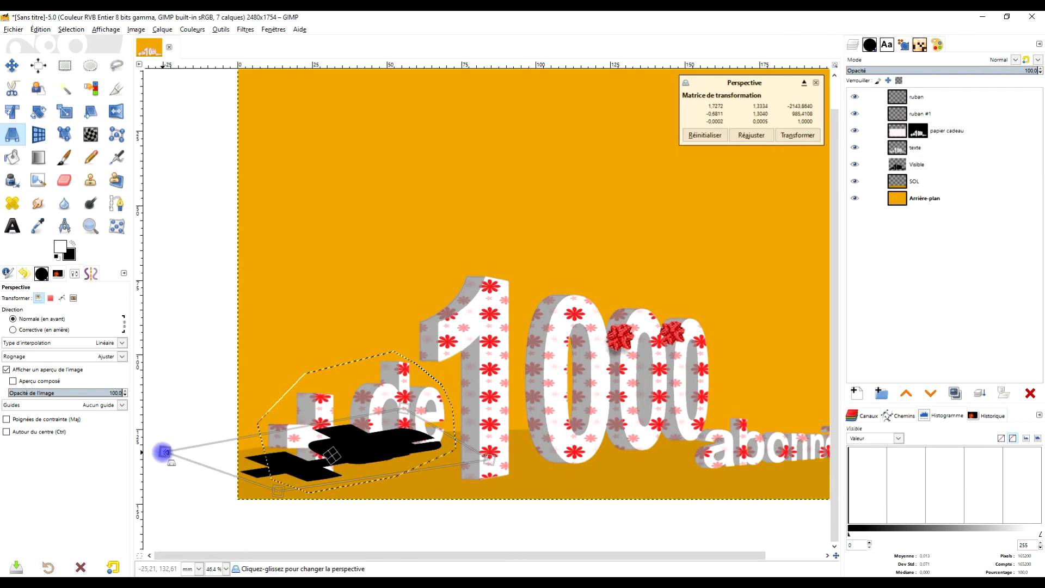
drag(945, 71, 929, 71)
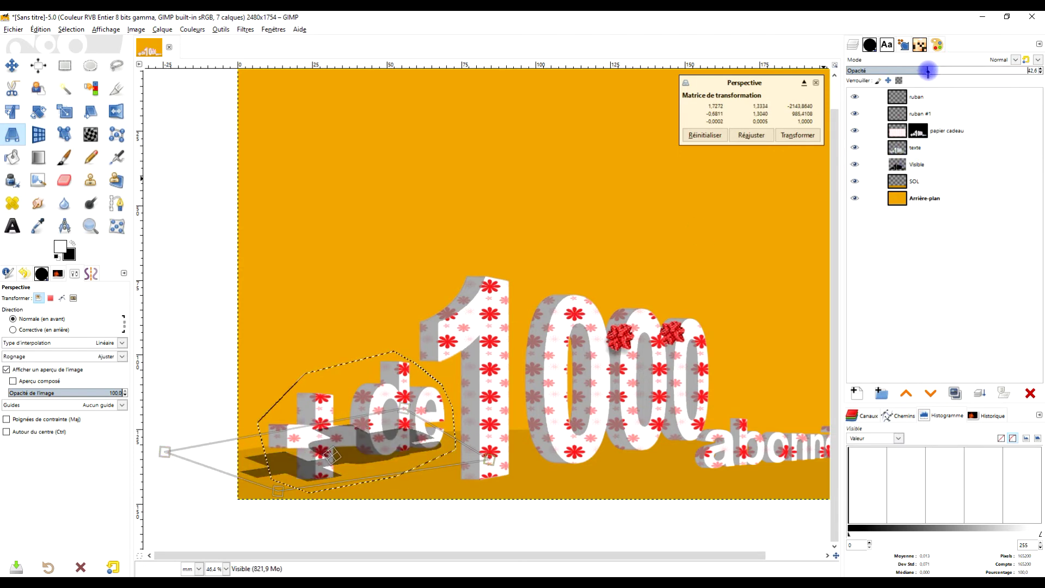
Fine-tune the '+de' shadow corners, apply the perspective, and anchor the floating shadow
mouse_move(490, 460)
mouse_down()
mouse_move(486, 450)
mouse_move(498, 464)
mouse_up()
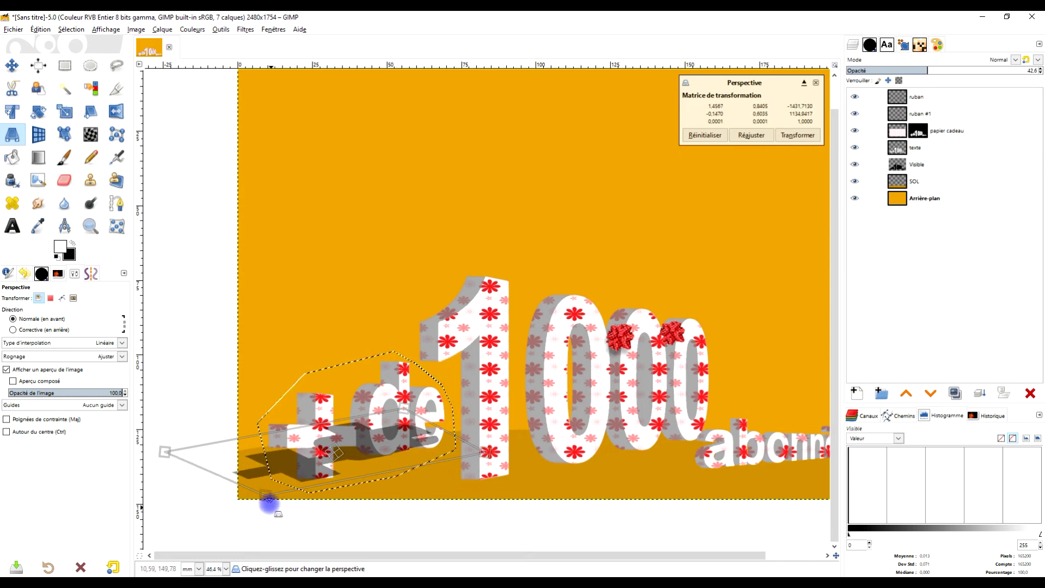
mouse_move(278, 498)
mouse_down()
mouse_move(254, 507)
mouse_move(294, 488)
mouse_up()
drag(406, 406, 379, 430)
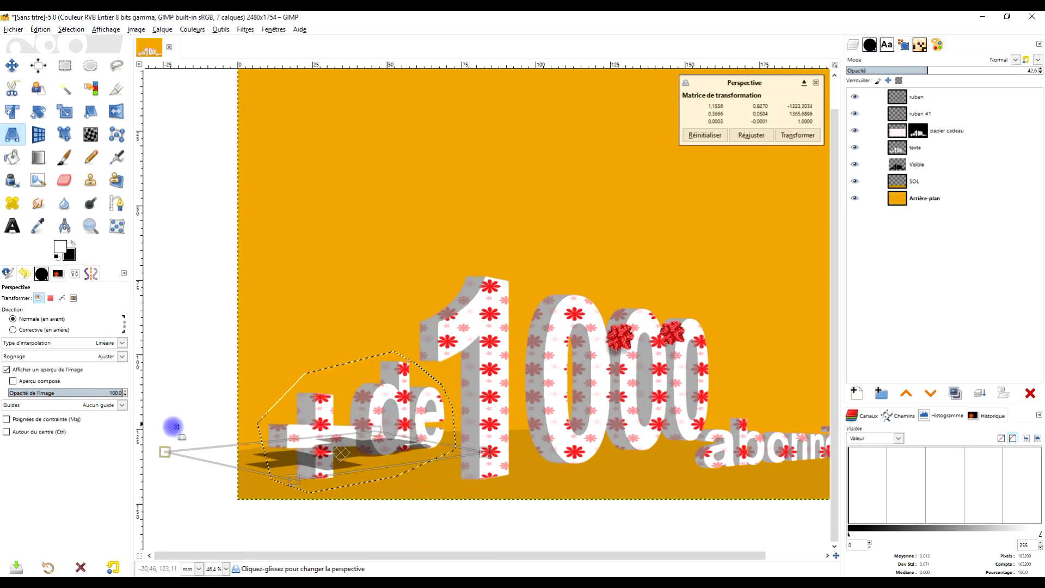
drag(162, 452, 148, 461)
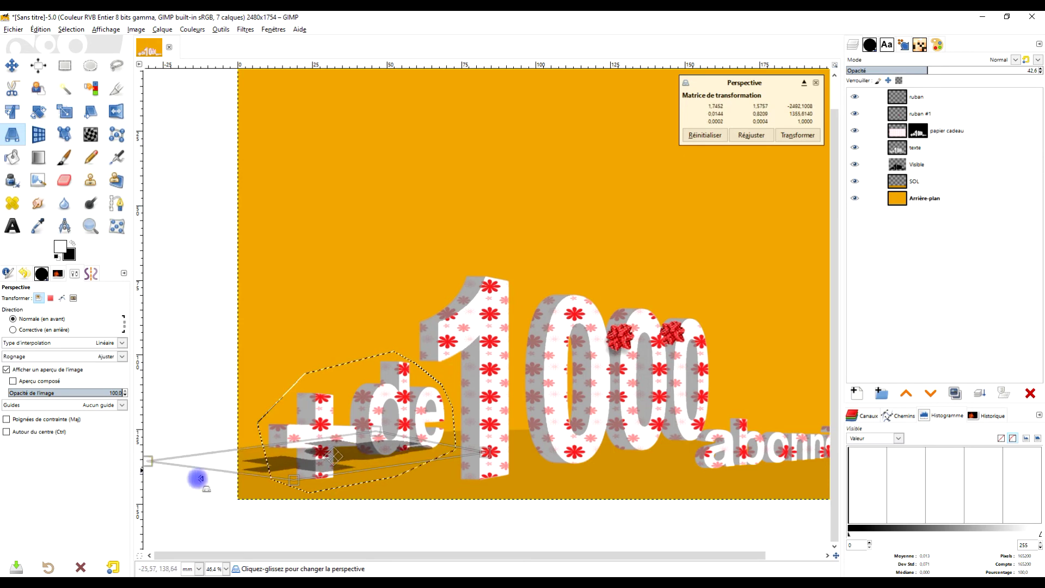
drag(293, 485, 262, 497)
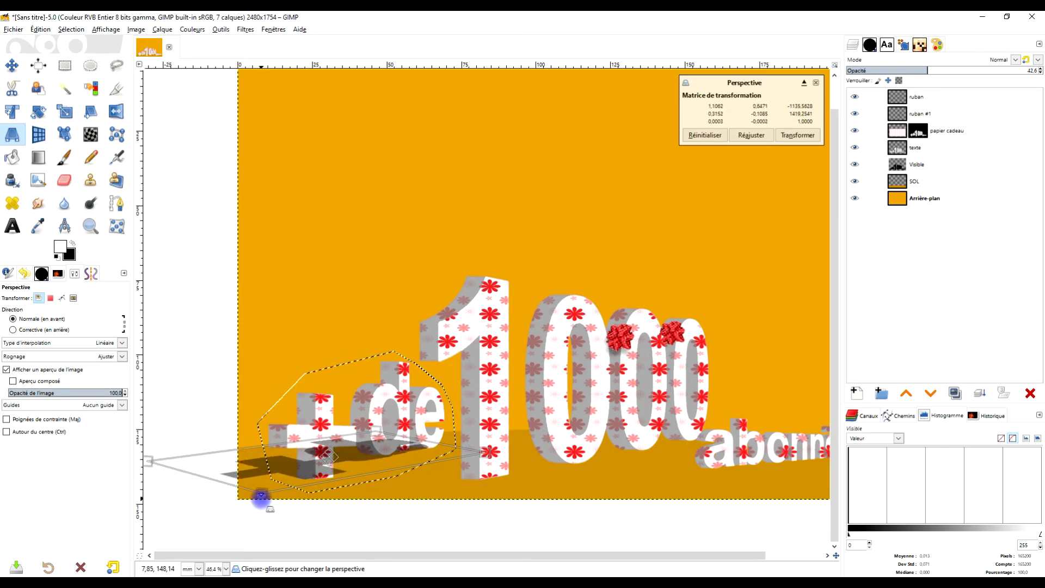
drag(491, 453, 480, 459)
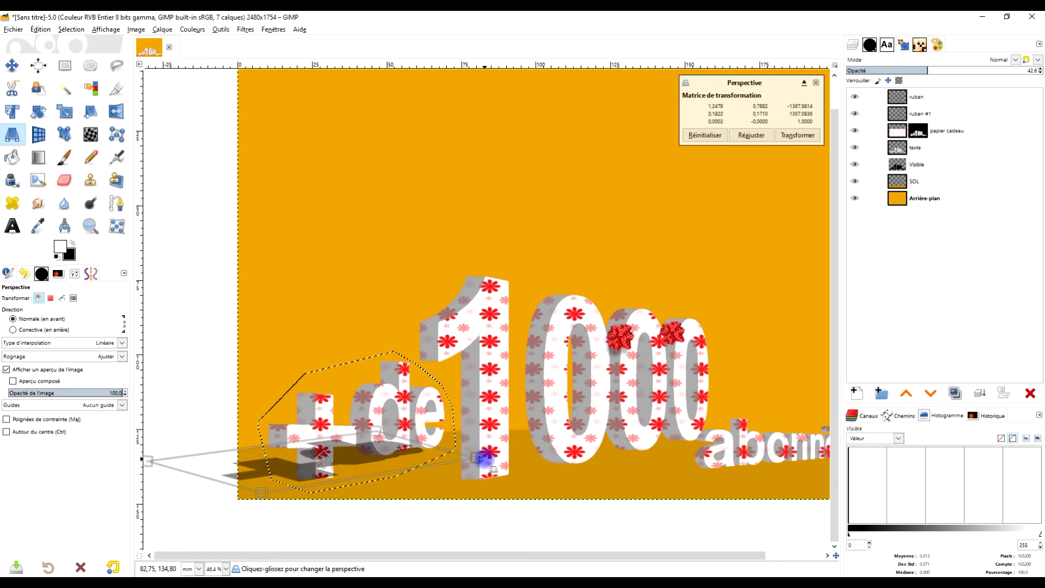
click(797, 136)
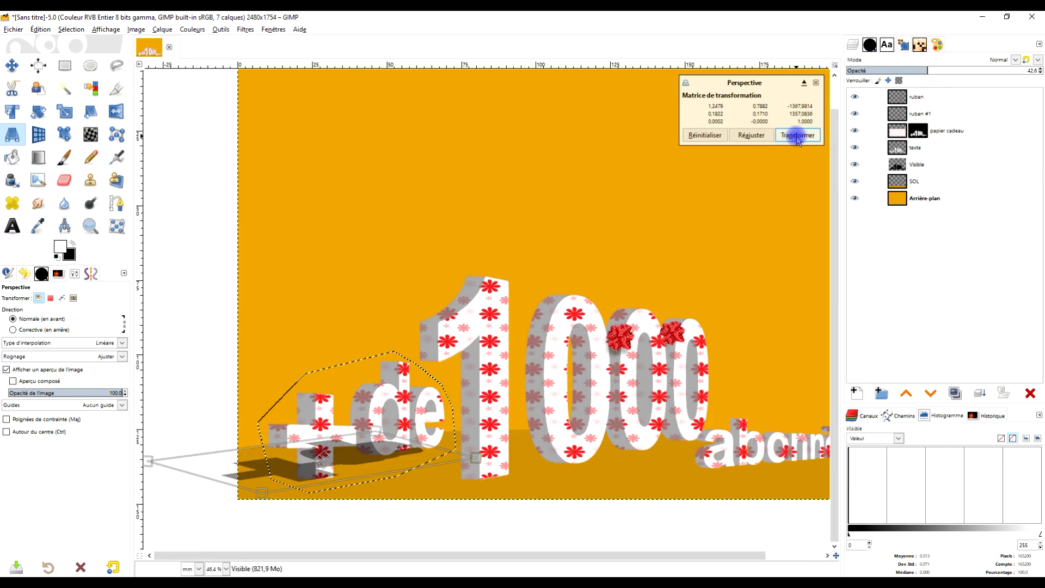
click(910, 166)
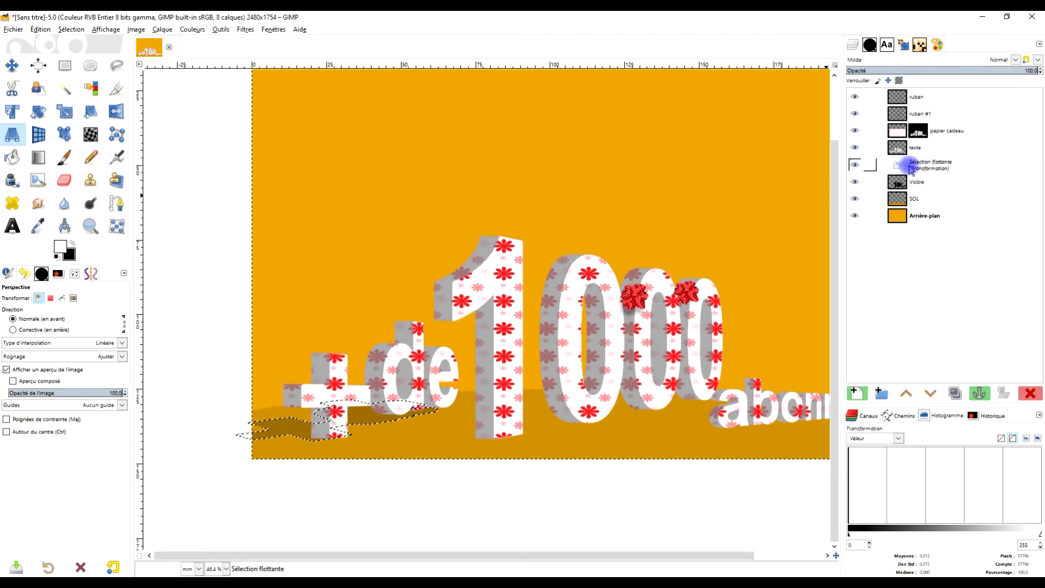
click(979, 393)
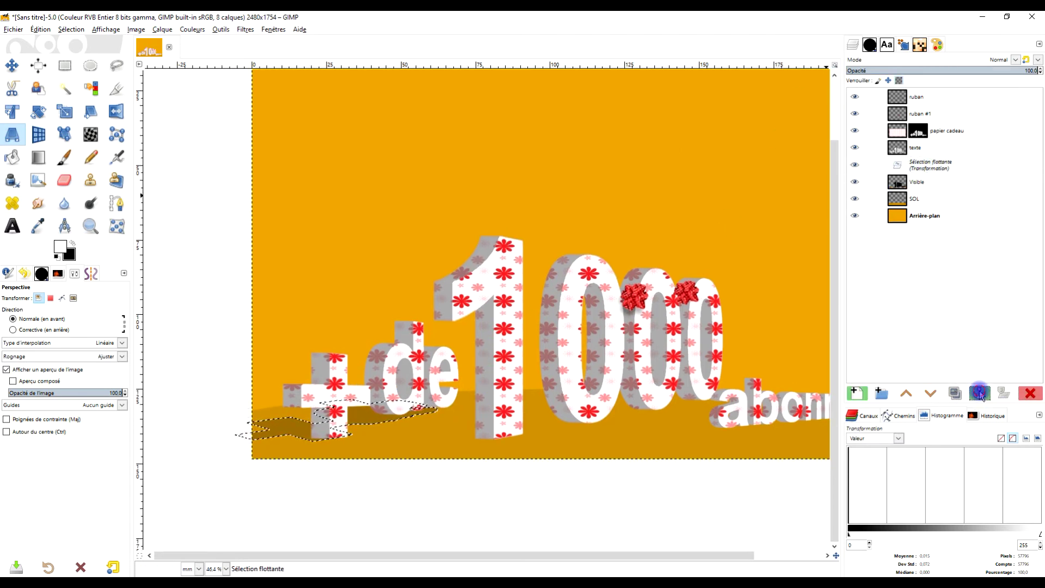
Outline the 1000 digits with Free Select and close the selection
scroll(742, 340, right, 5)
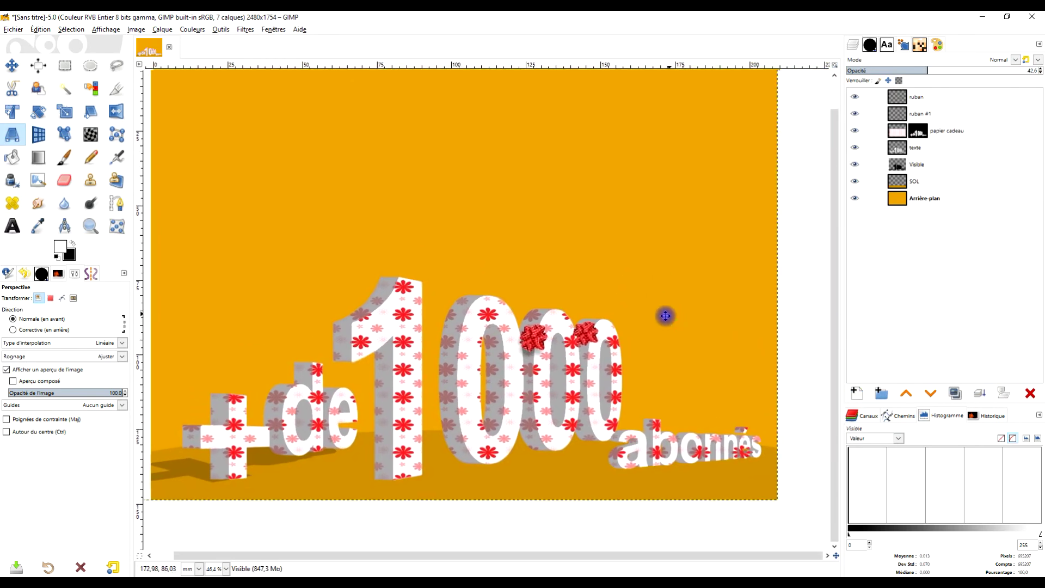
click(117, 65)
click(325, 300)
click(325, 364)
click(357, 388)
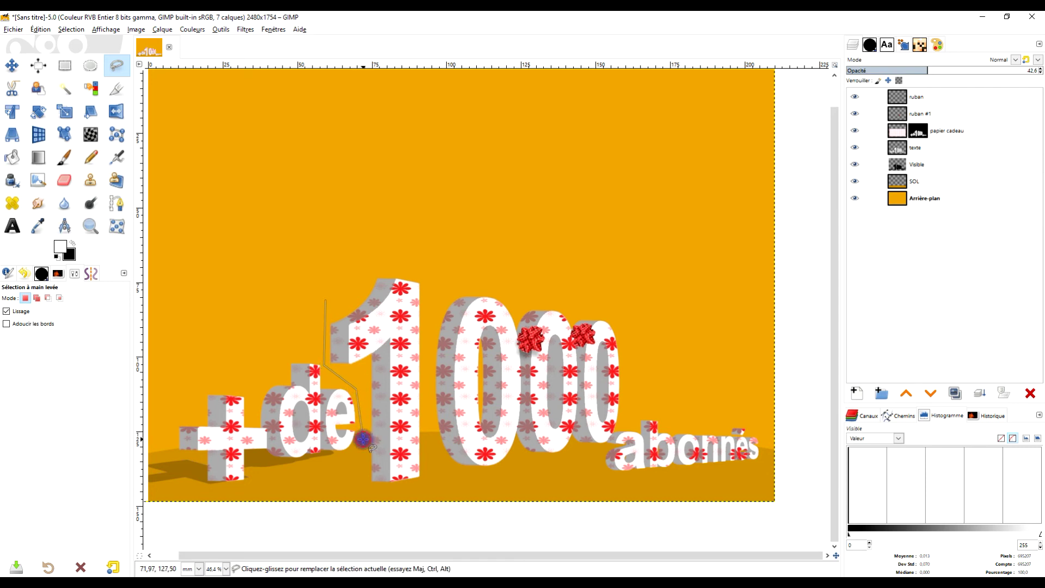
click(374, 508)
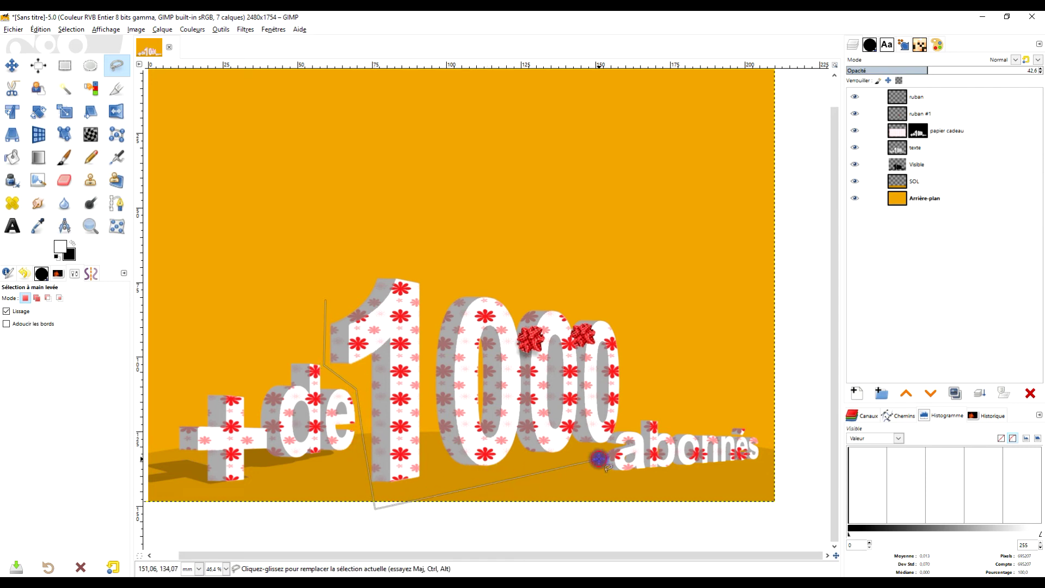
click(626, 414)
click(633, 261)
click(458, 238)
click(369, 241)
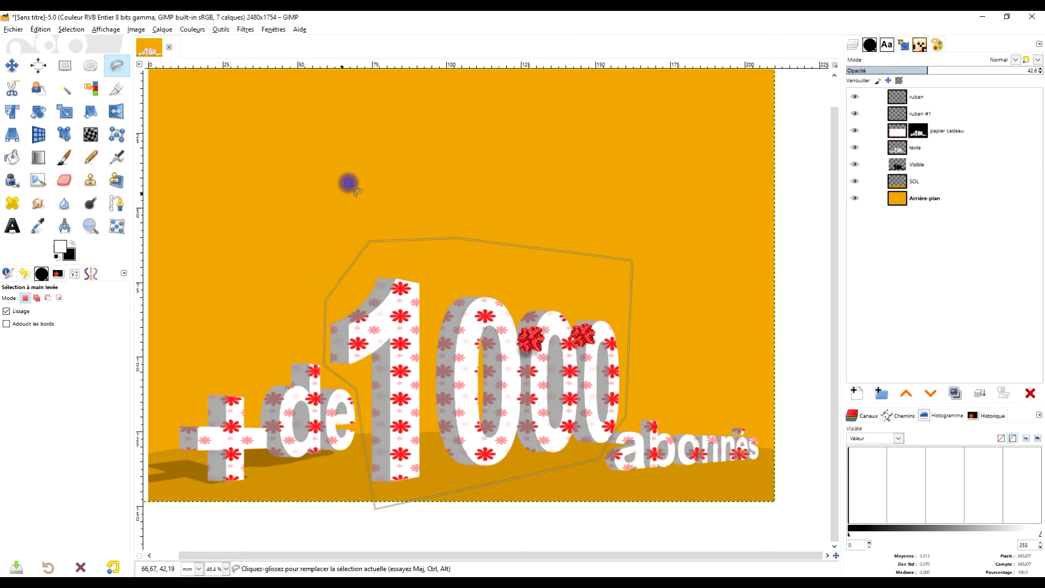
key(Return)
Cut the digits from the Visible layer and paste them as a floating selection
click(927, 165)
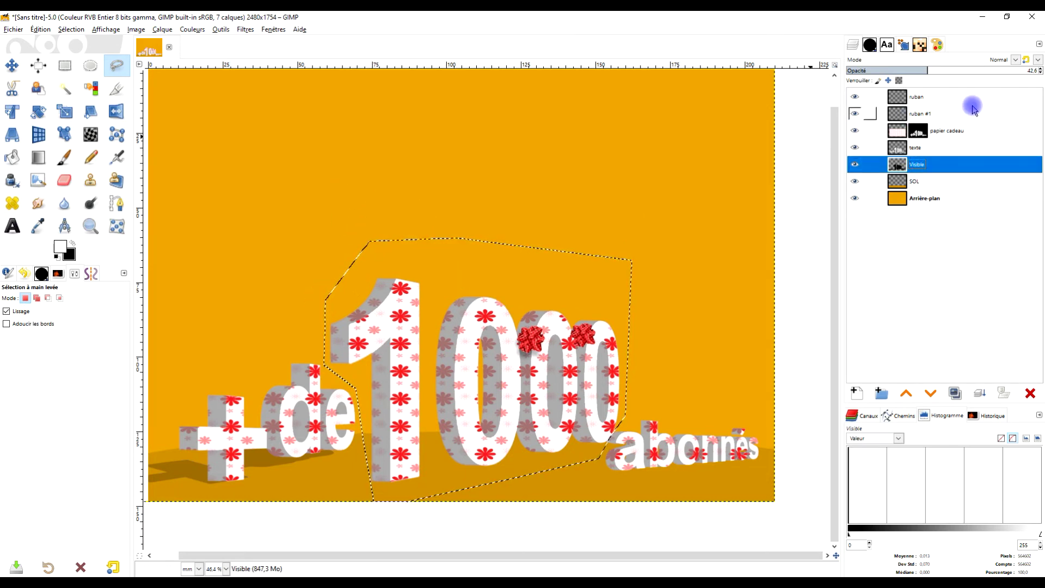
key(ctrl+x)
key(ctrl+v)
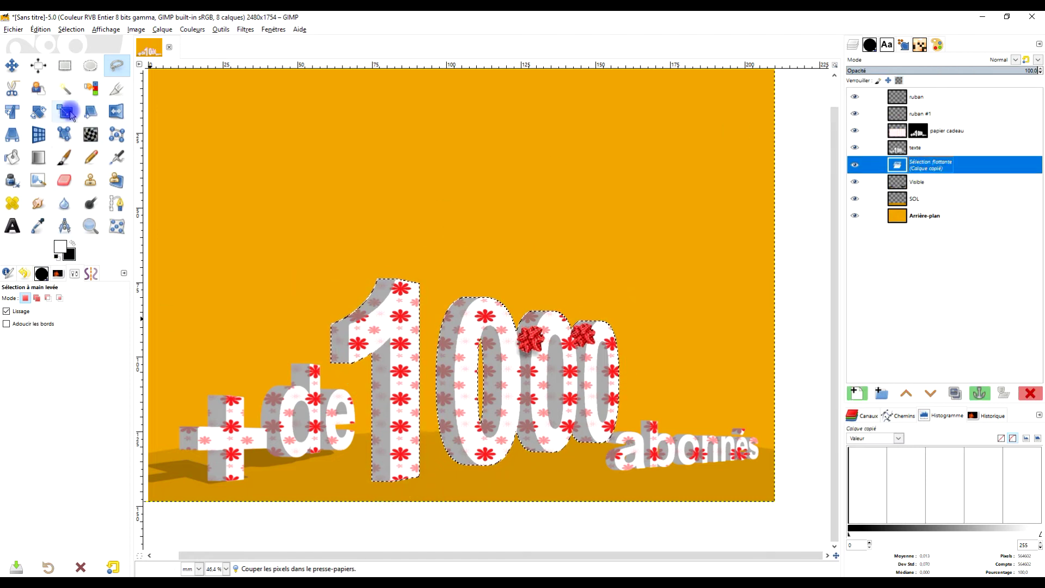
Perspective-flatten the black '1000' copy onto the ground behind the digits and anchor it
click(15, 138)
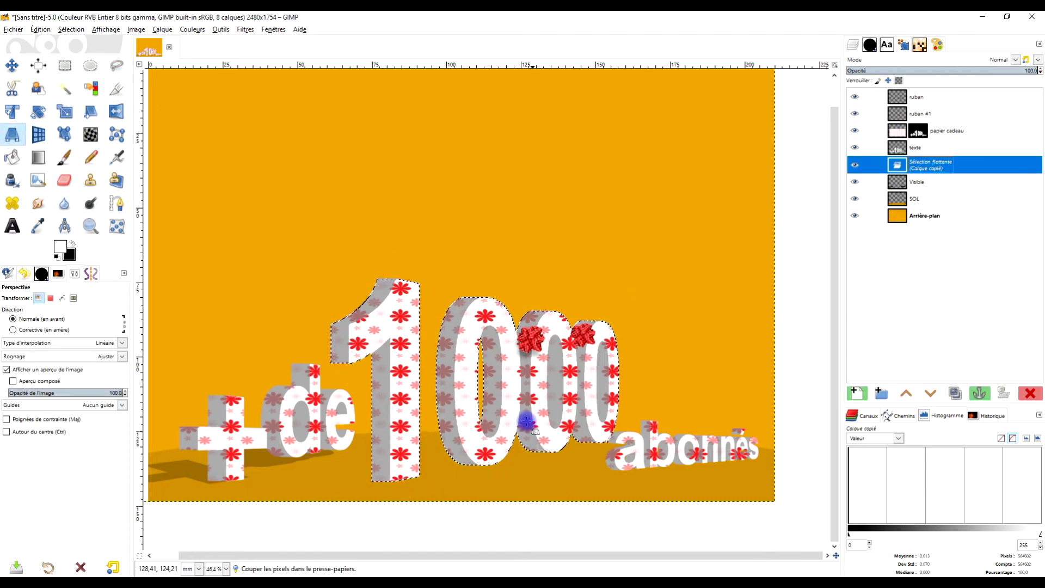
click(460, 334)
drag(322, 235, 257, 457)
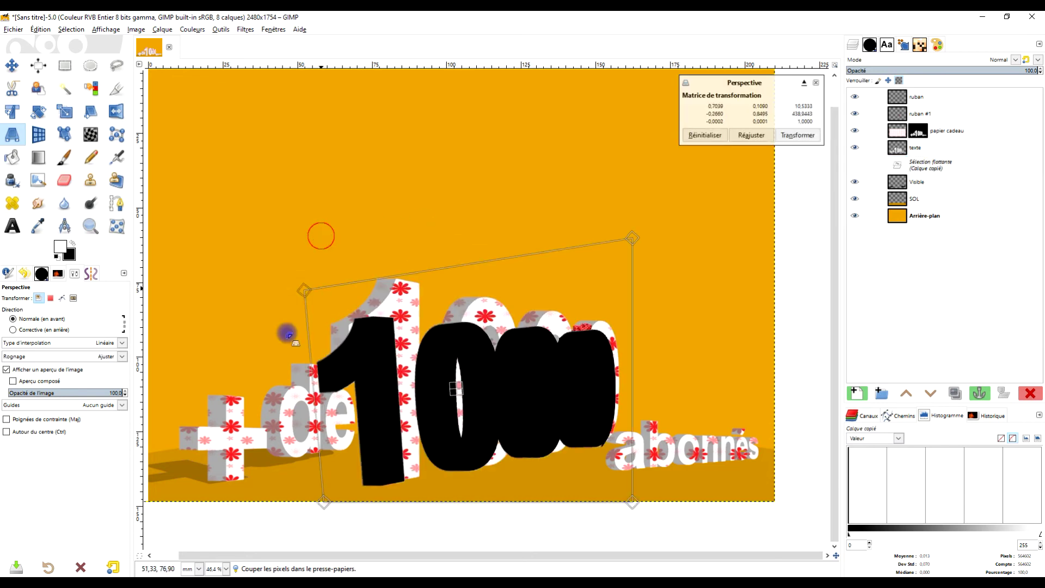
drag(632, 238, 528, 410)
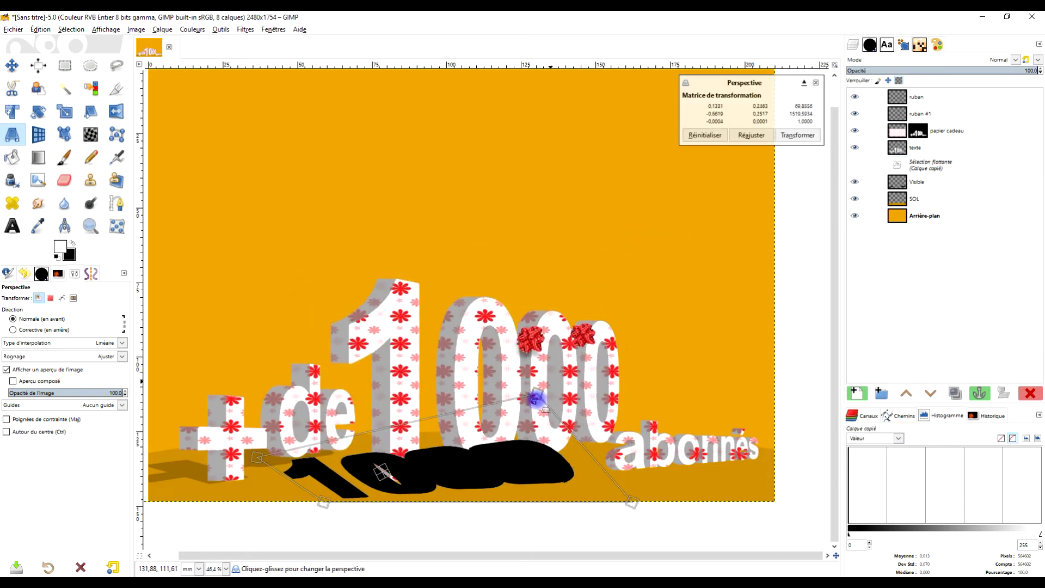
drag(637, 498, 679, 450)
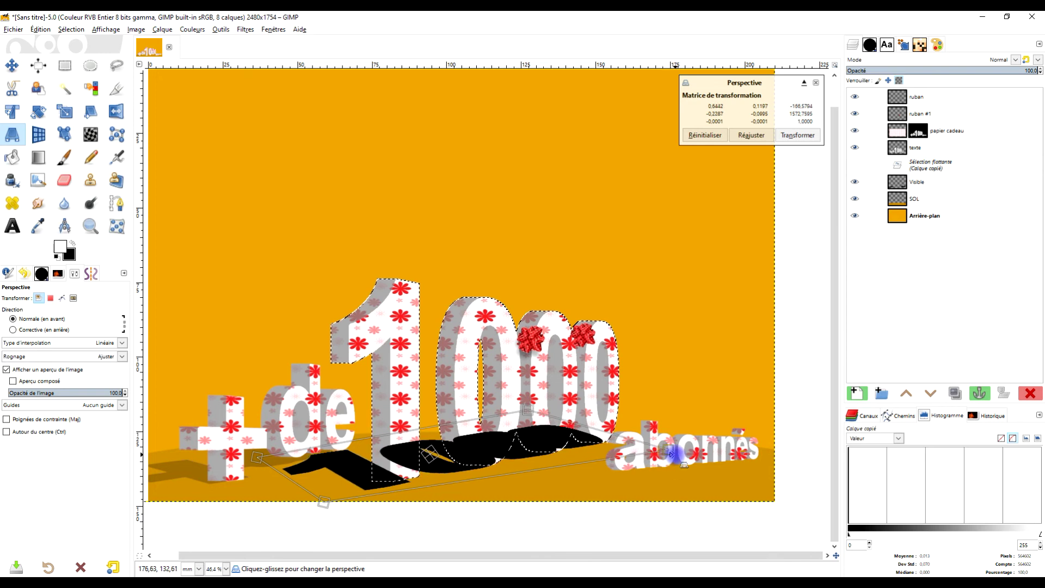
drag(325, 503, 345, 493)
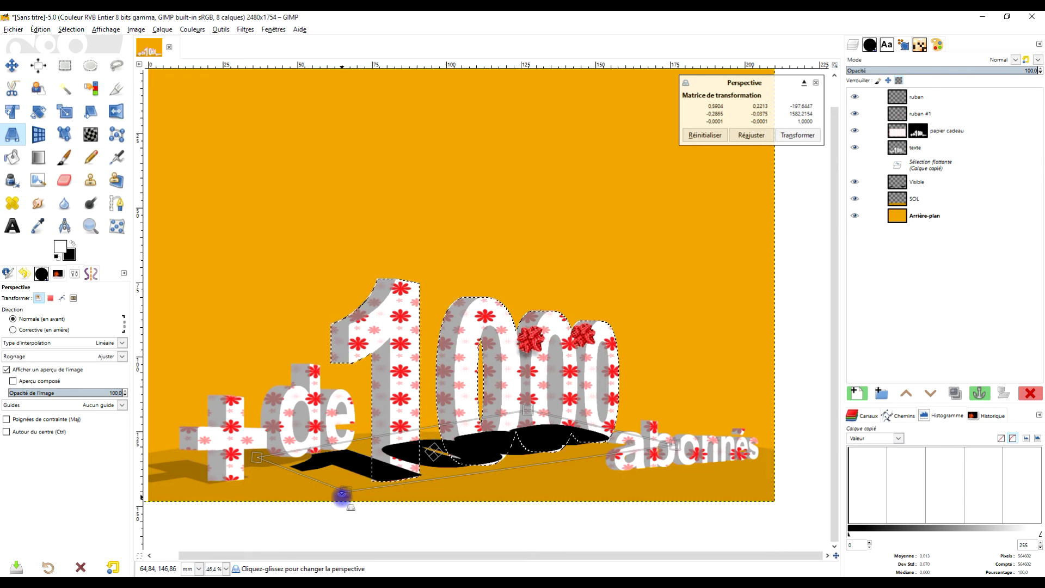
drag(672, 447, 675, 450)
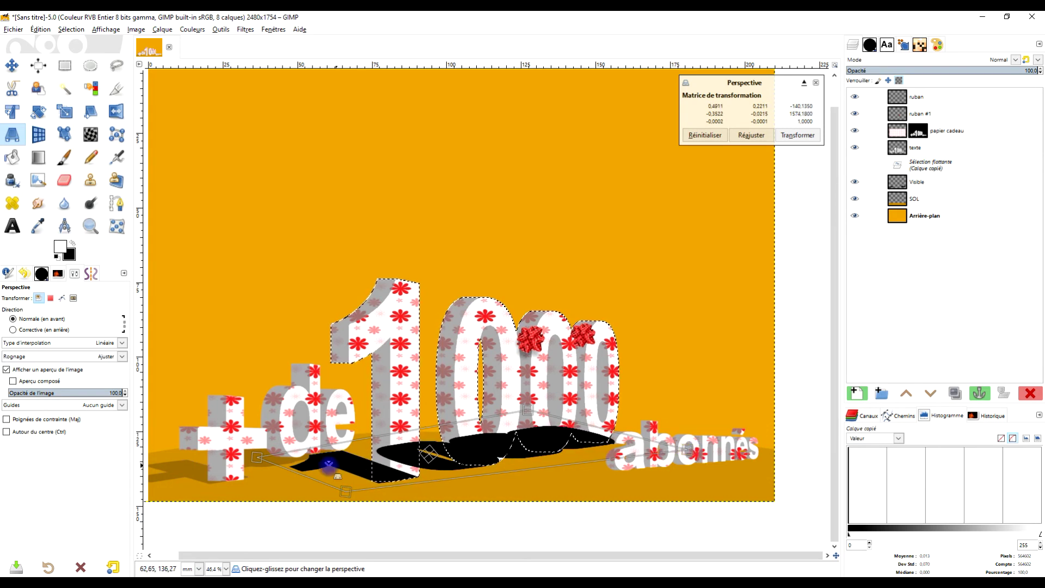
drag(255, 459, 263, 463)
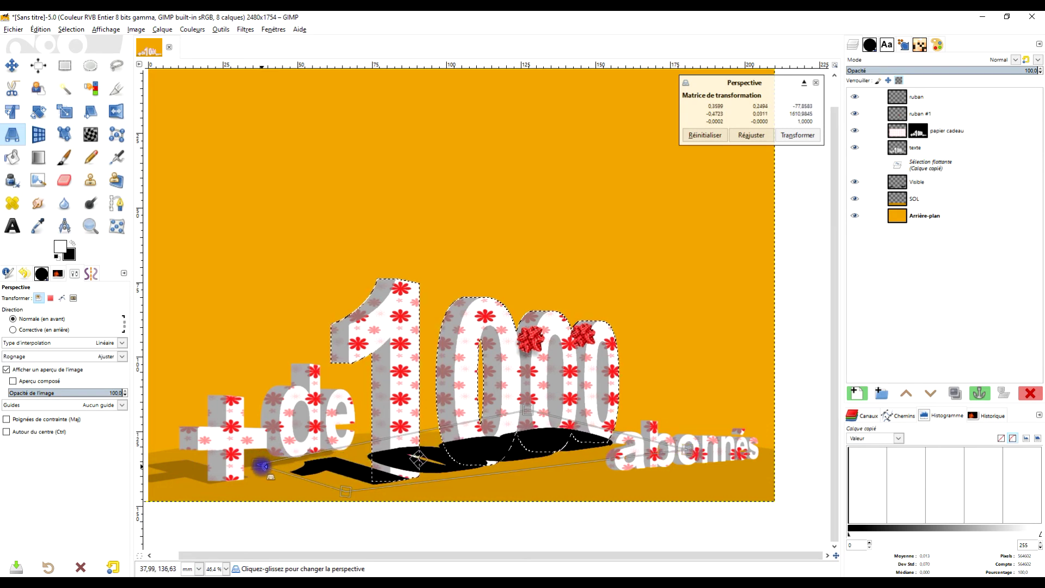
drag(346, 491, 358, 489)
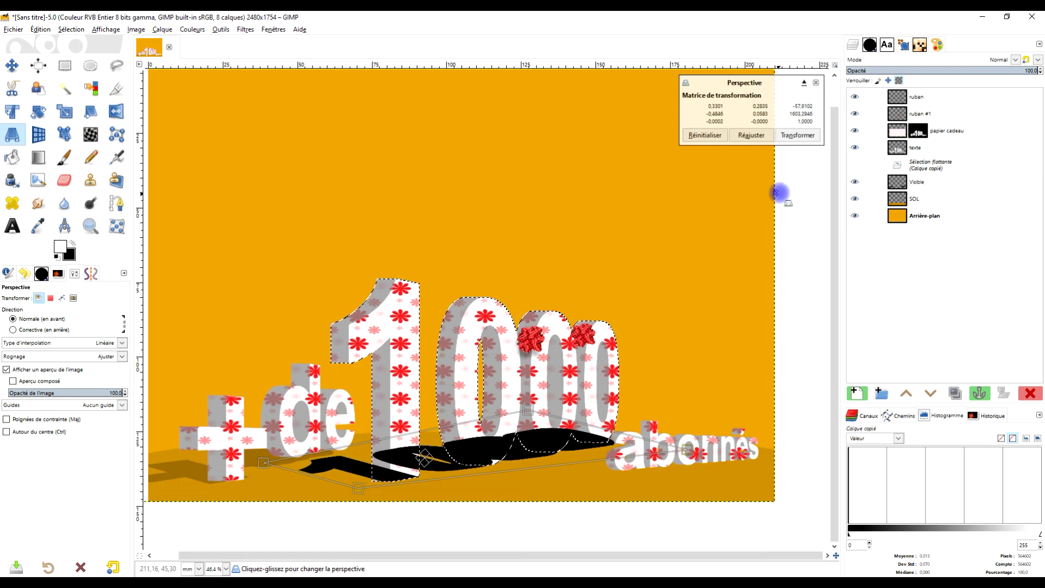
click(798, 135)
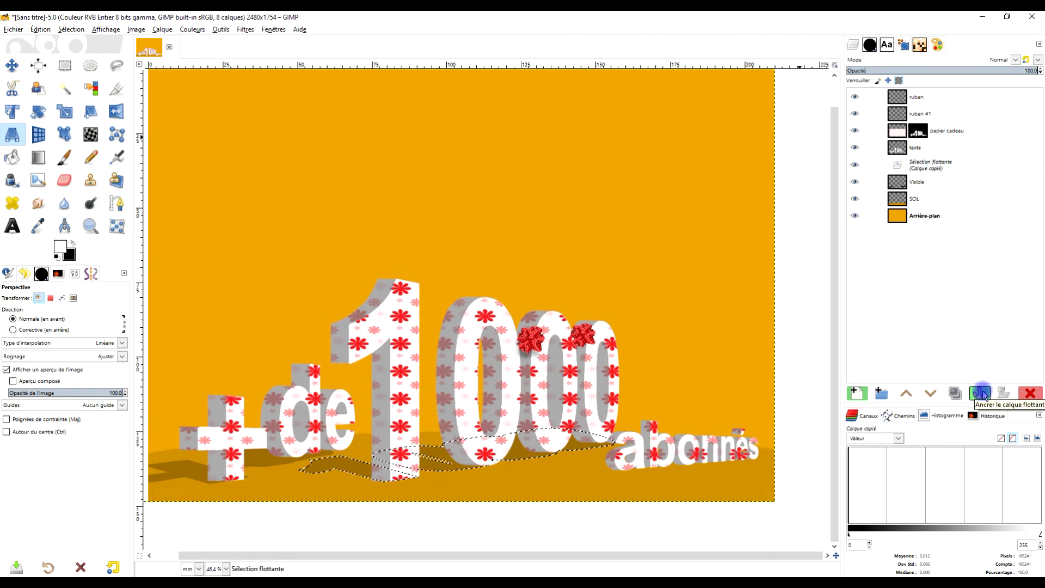
click(982, 394)
Lasso the shadow area under 'abonnés', then cut and paste it as a floating piece
click(116, 65)
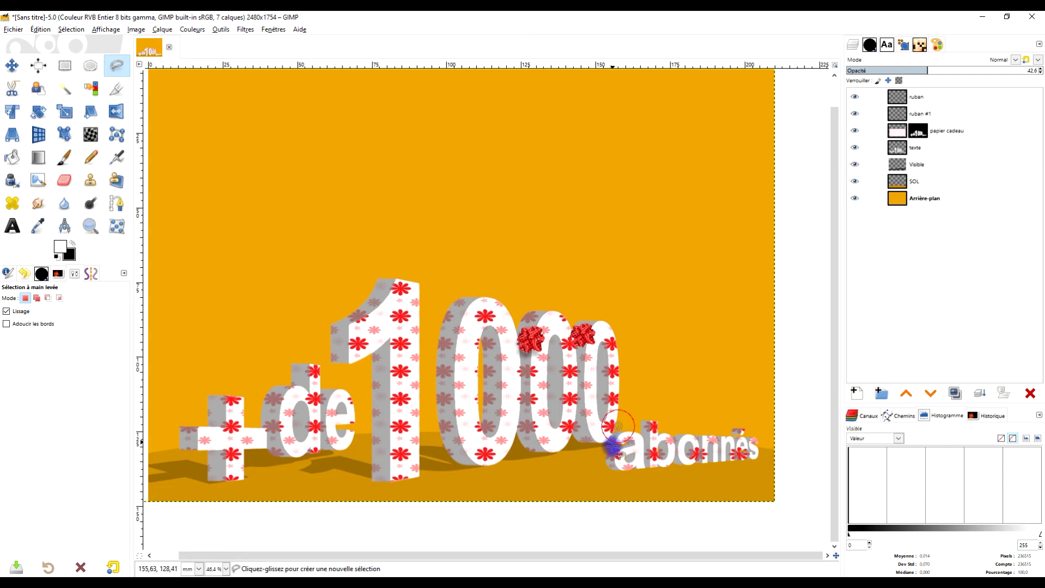
click(598, 480)
click(759, 463)
click(749, 402)
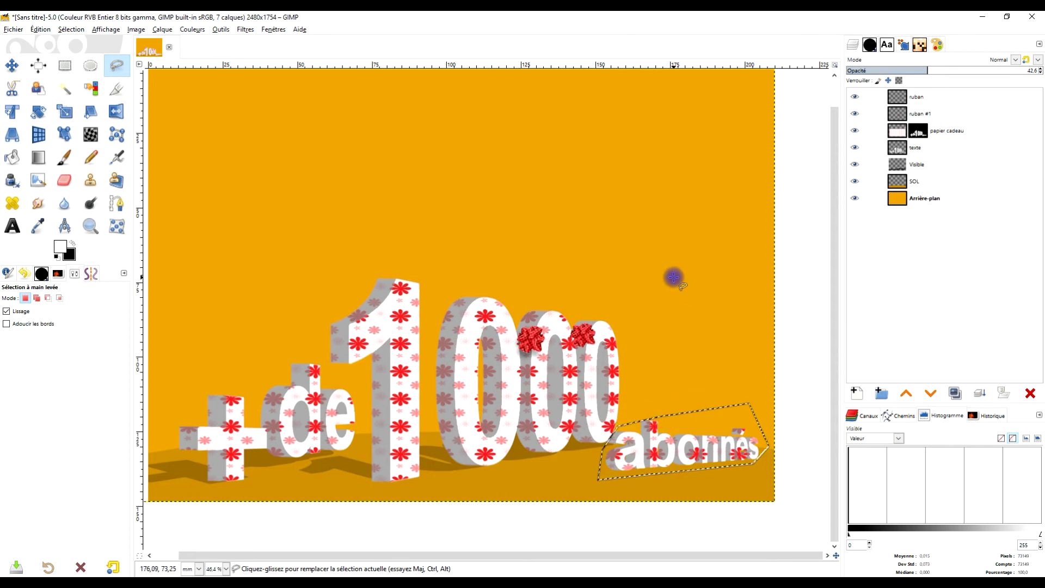
key(Return)
click(917, 169)
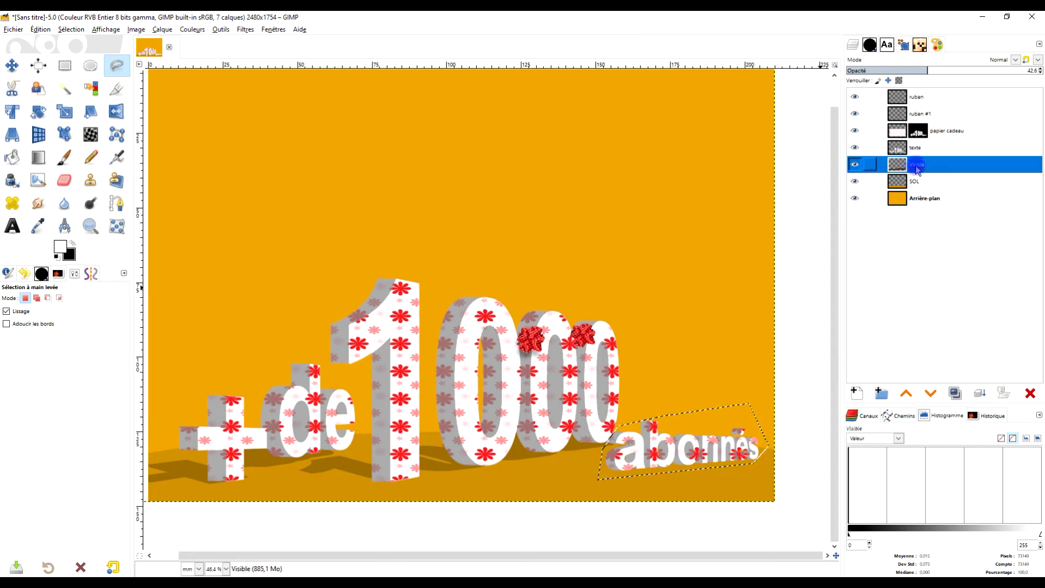
key(ctrl+x)
key(ctrl+v)
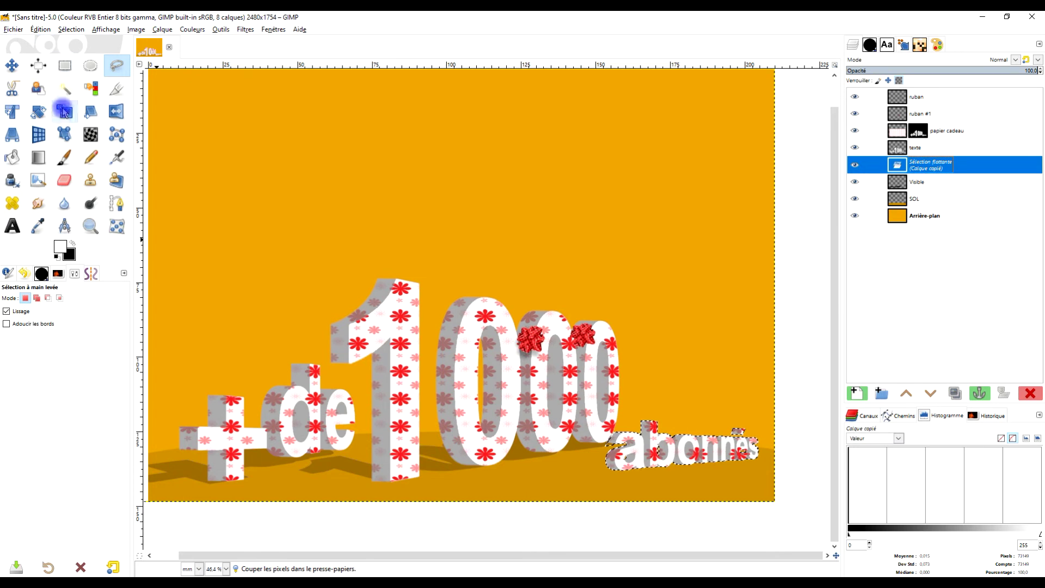
Perspective-flatten the 'abonnés' shadow onto the ground and anchor it
click(12, 134)
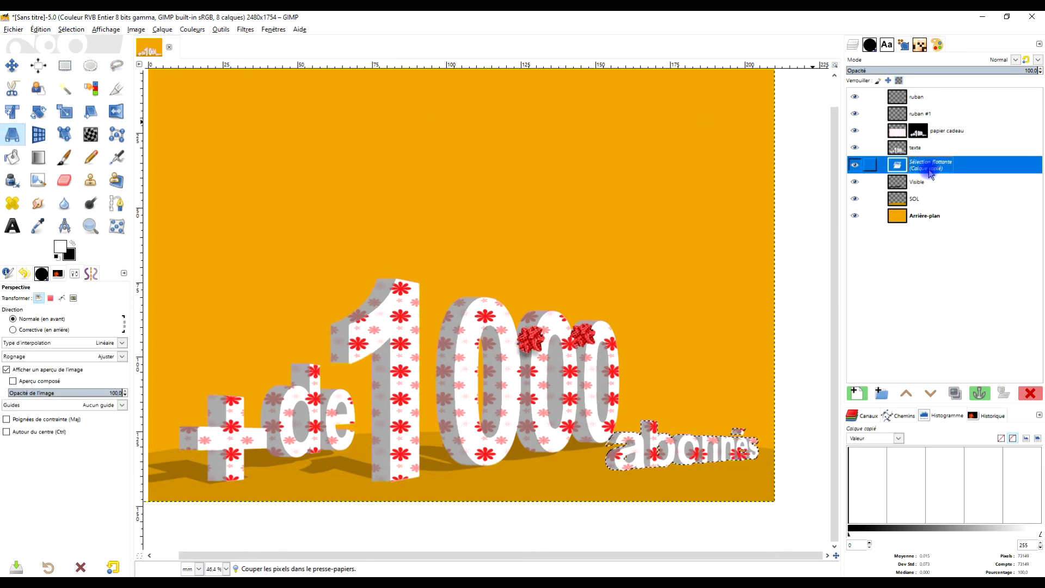
click(633, 442)
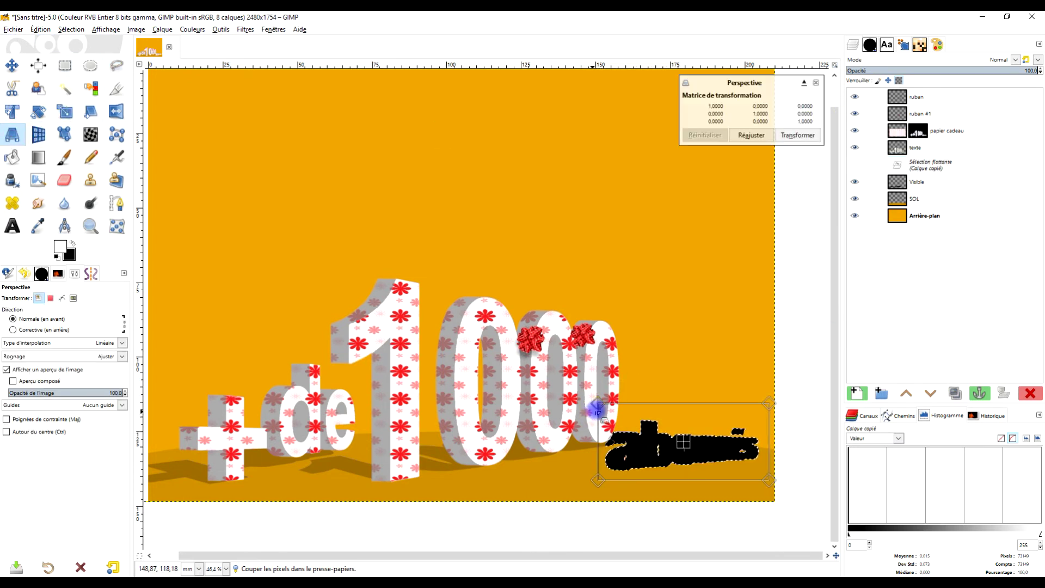
drag(603, 413, 576, 450)
drag(772, 403, 721, 416)
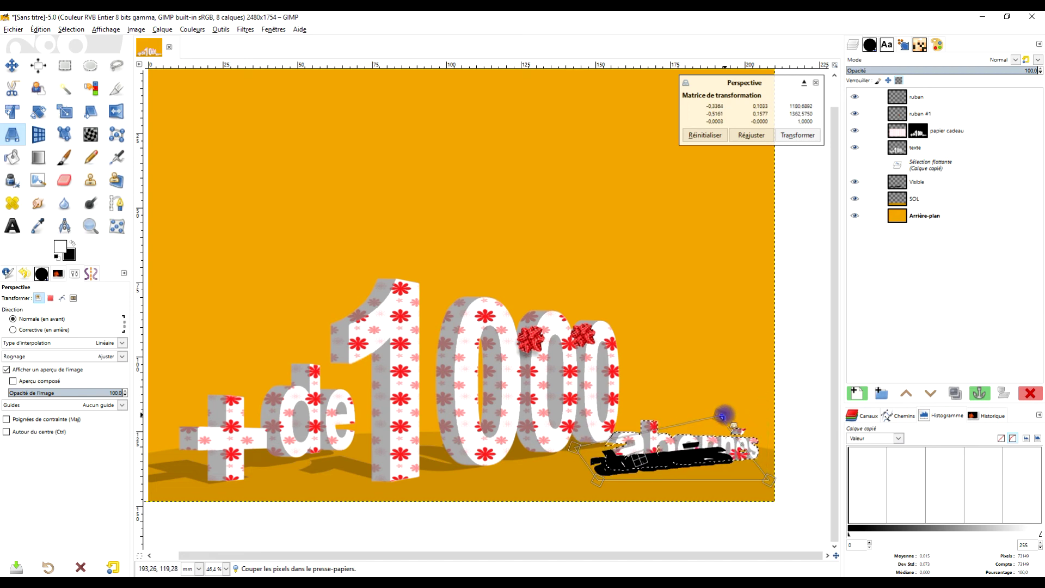
mouse_move(768, 482)
mouse_down()
mouse_move(787, 453)
mouse_move(811, 478)
mouse_up()
drag(602, 482, 624, 478)
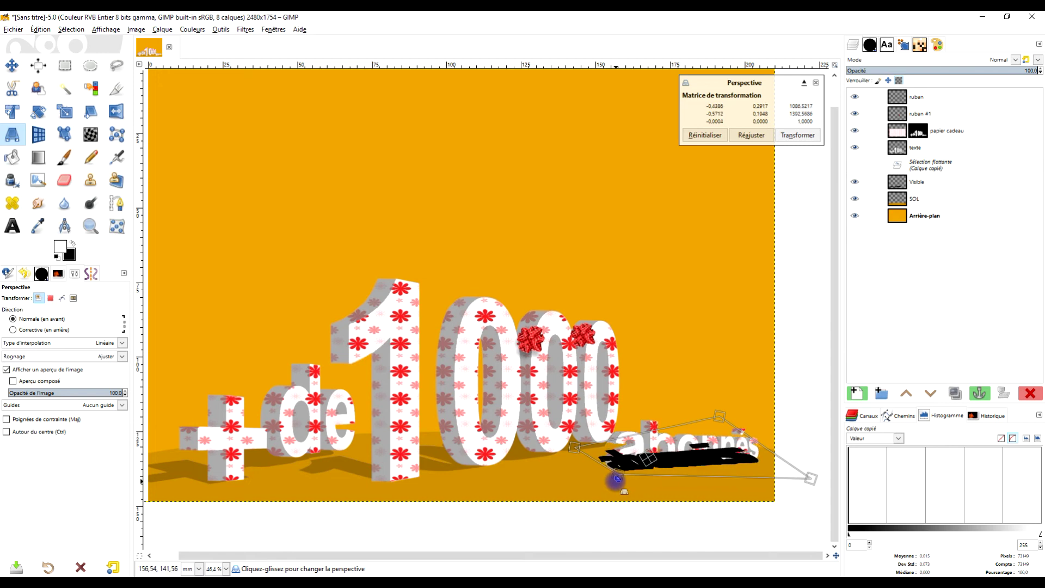
drag(570, 447, 551, 465)
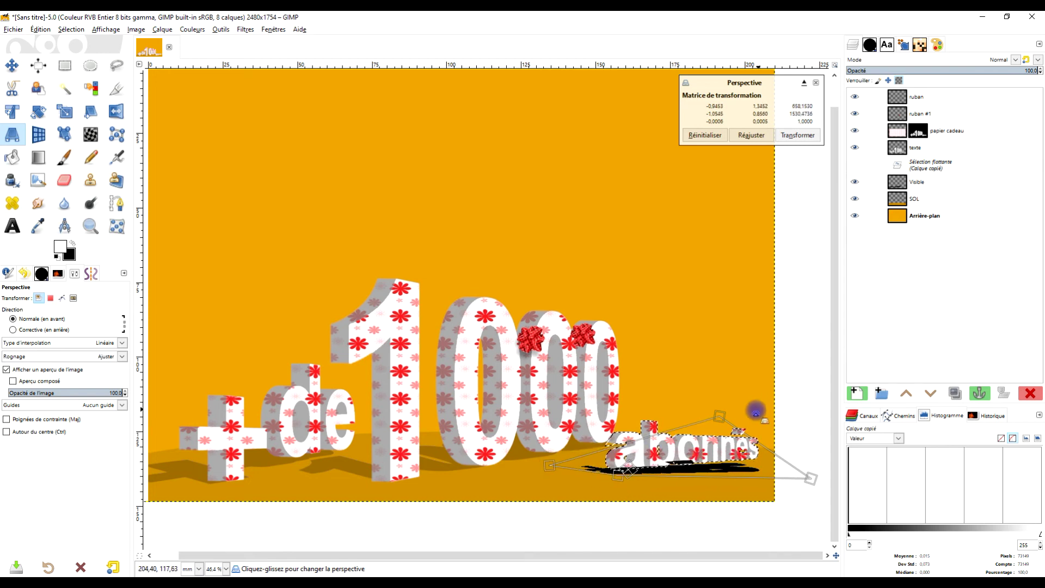
drag(722, 415, 722, 385)
drag(820, 479, 808, 466)
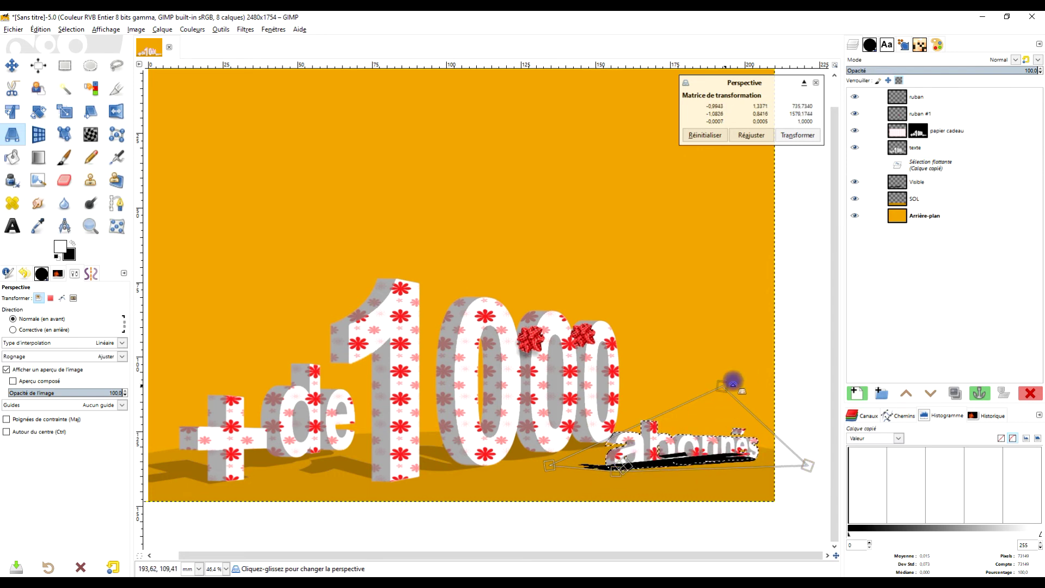
drag(726, 384, 736, 391)
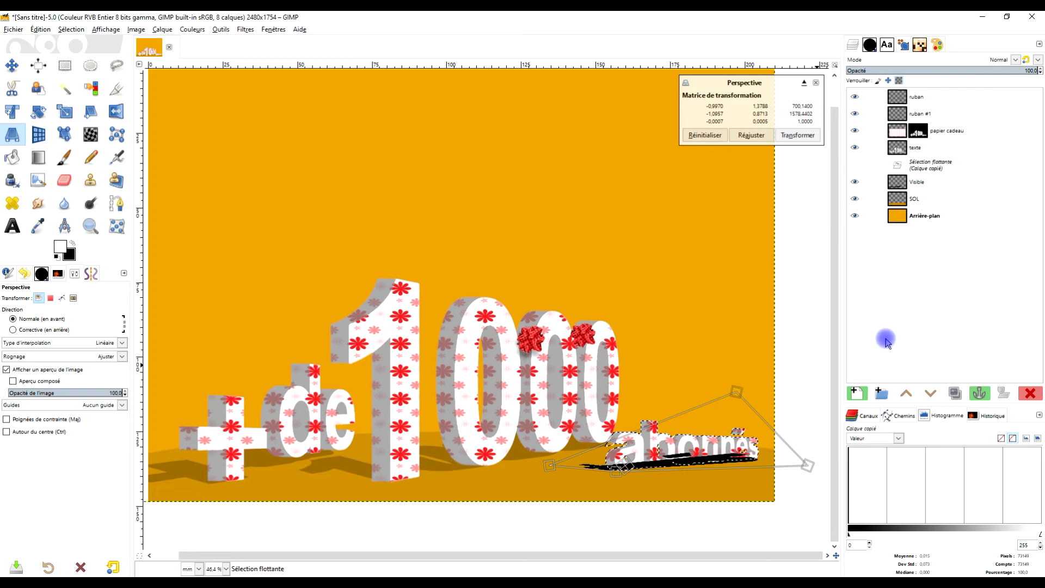
click(800, 137)
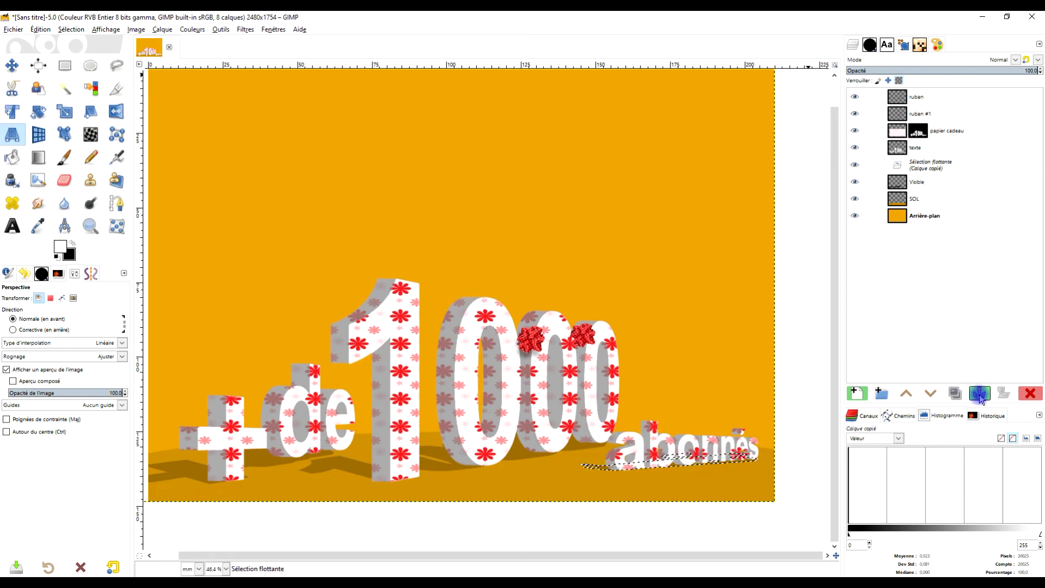
click(979, 394)
Fit the shadow layer to the image size and rename it 'ombre'
mouse_move(438, 339)
mouse_down()
mouse_move(461, 357)
mouse_move(464, 346)
mouse_up()
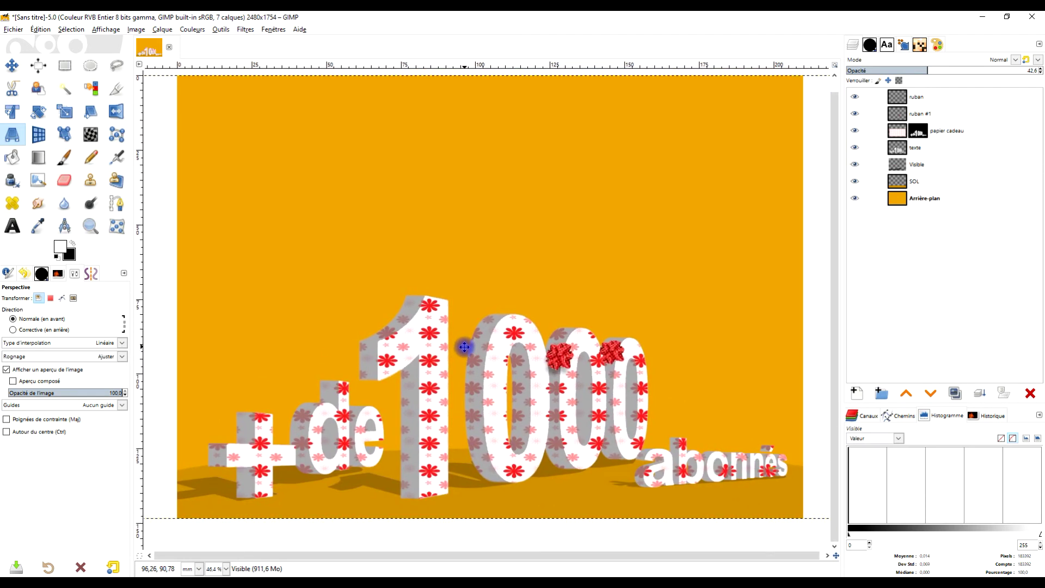
right_click(899, 164)
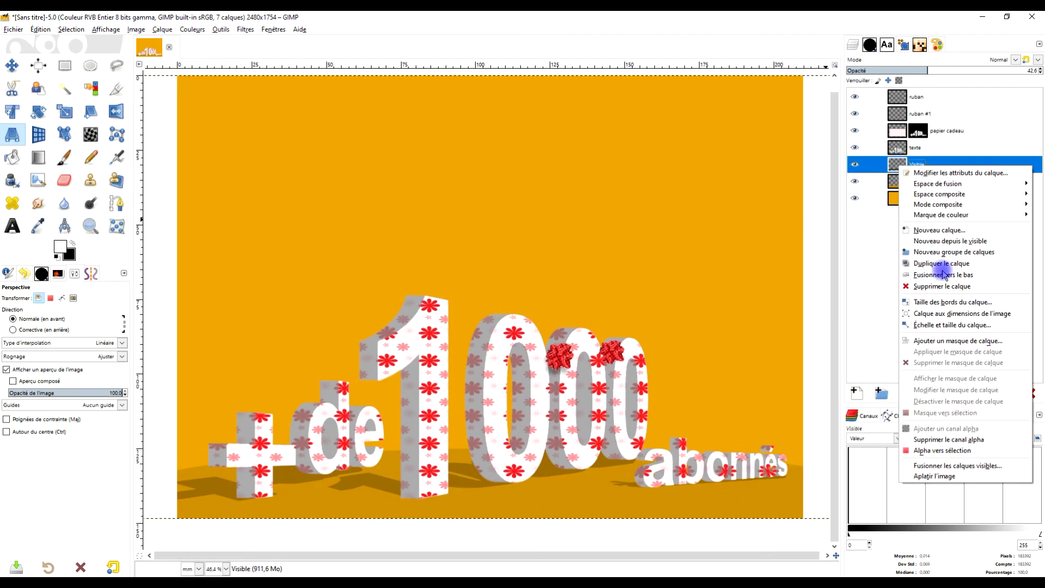
click(976, 313)
double_click(917, 165)
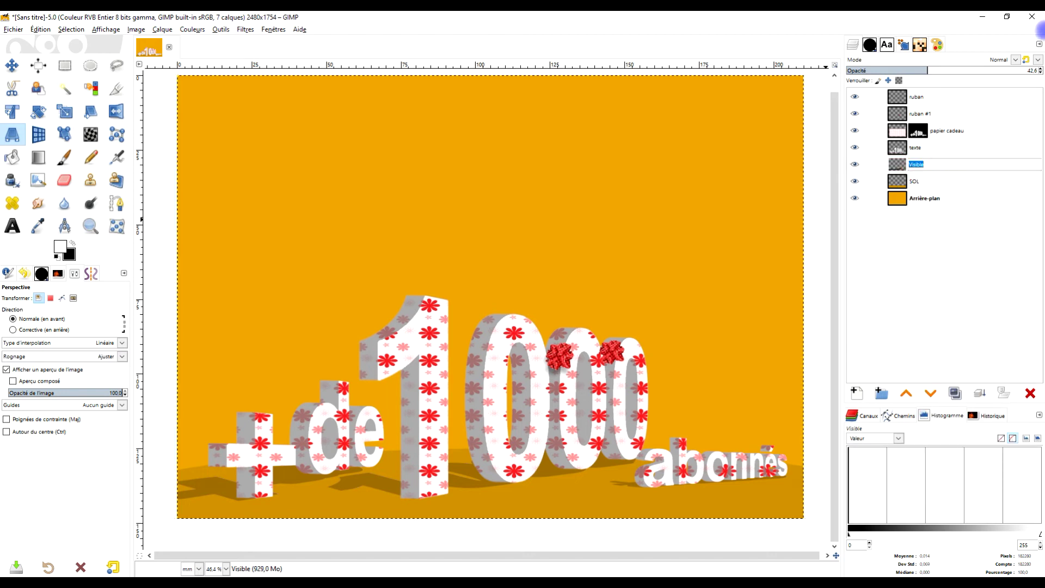
text(ombre)
key(Return)
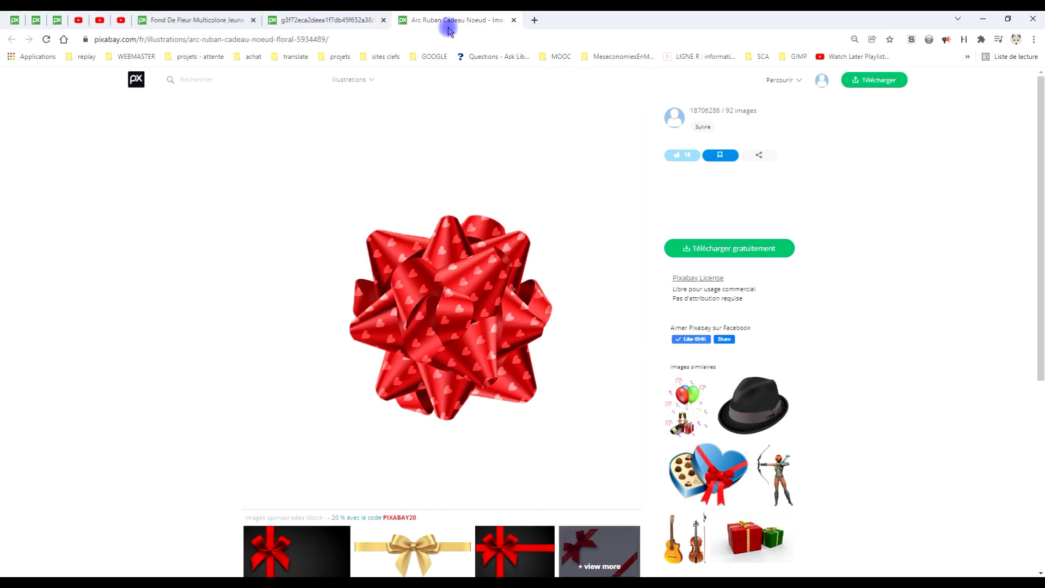
Search Pixabay for 'feux artifices' fireworks illustrations
click(341, 19)
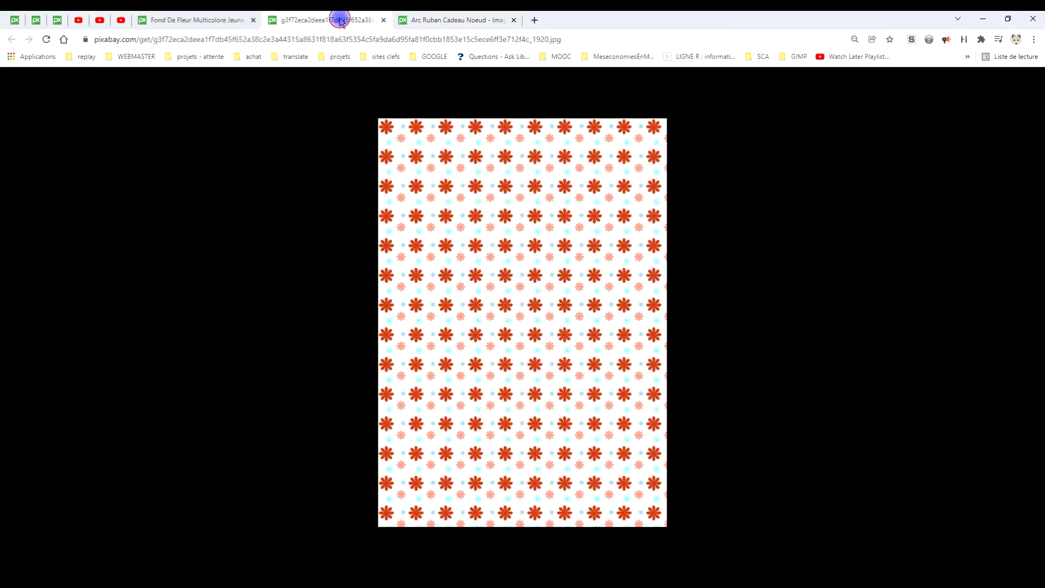
click(212, 20)
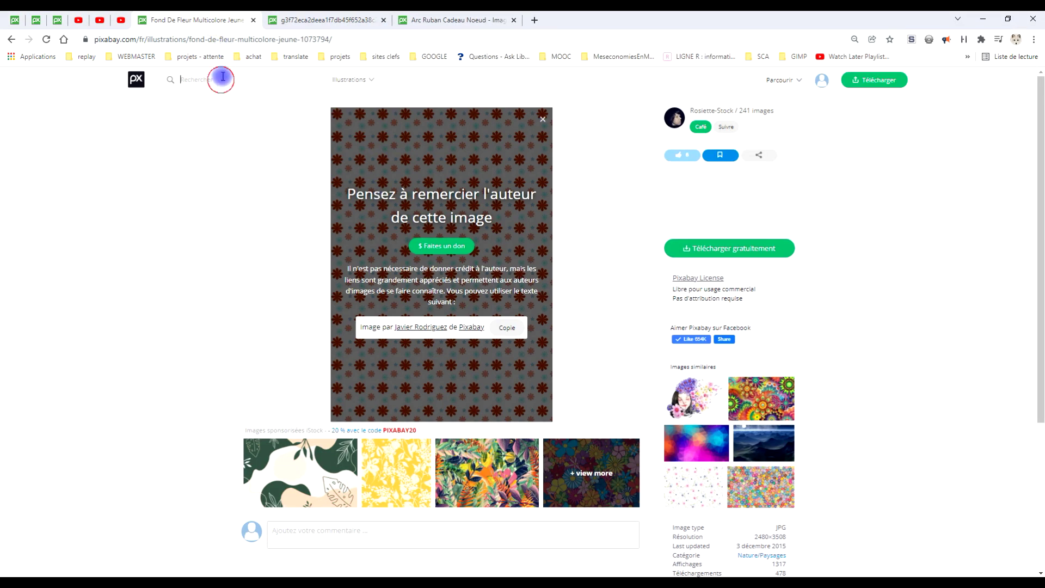
text(Fx artific)
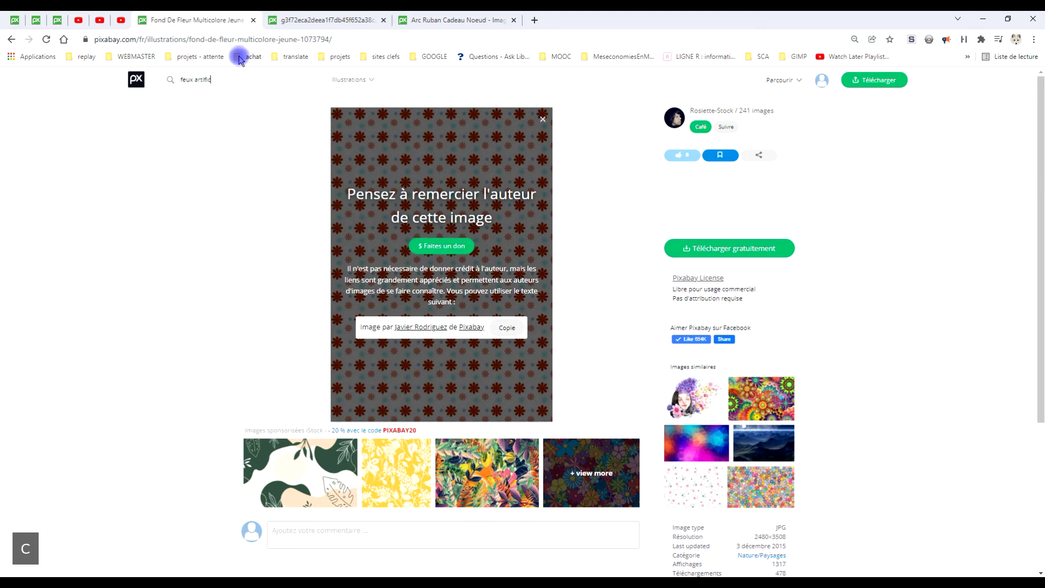
text(es)
key(Return)
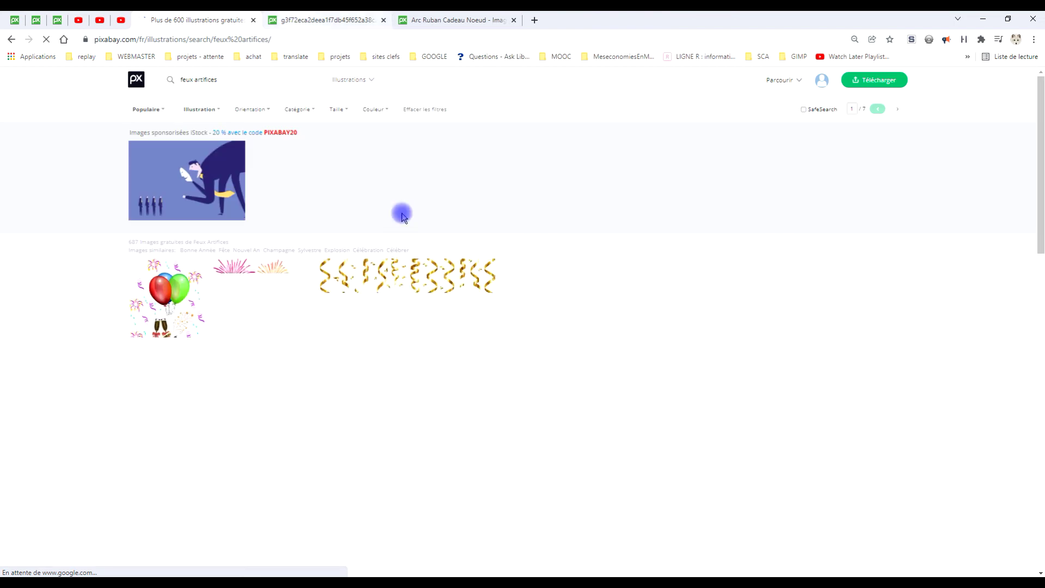
scroll(588, 354, down, 2)
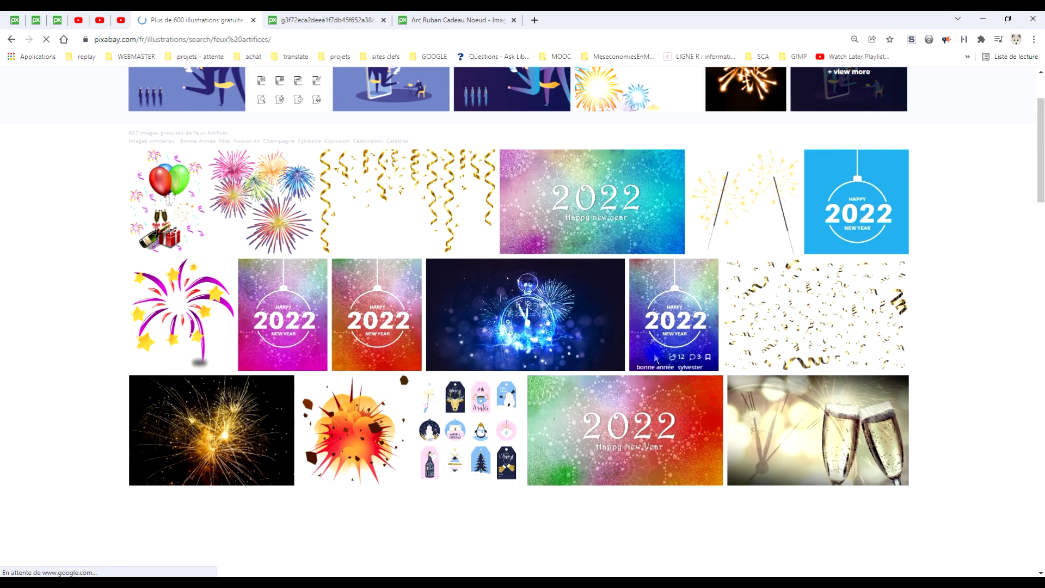
scroll(694, 275, down, 2)
scroll(694, 275, down, 1)
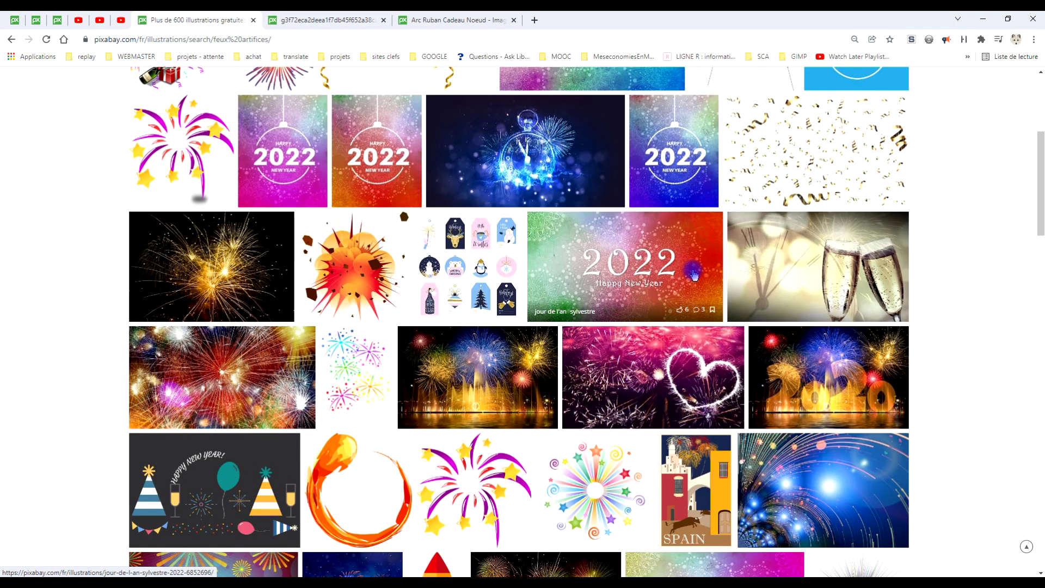
Open the red starry fireworks image's page and copy the image
middle_click(231, 263)
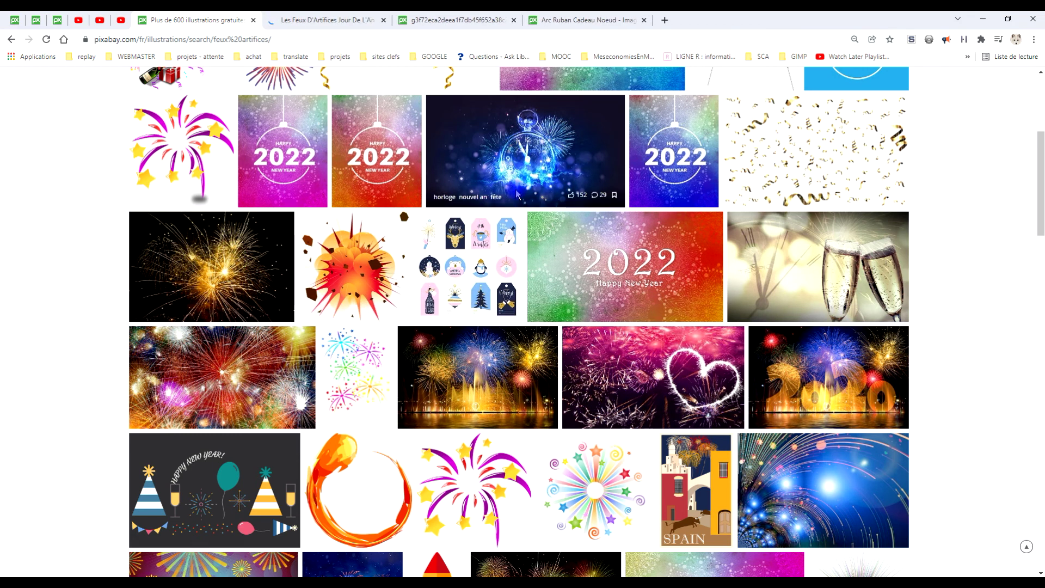
scroll(522, 194, down, 4)
scroll(521, 194, down, 1)
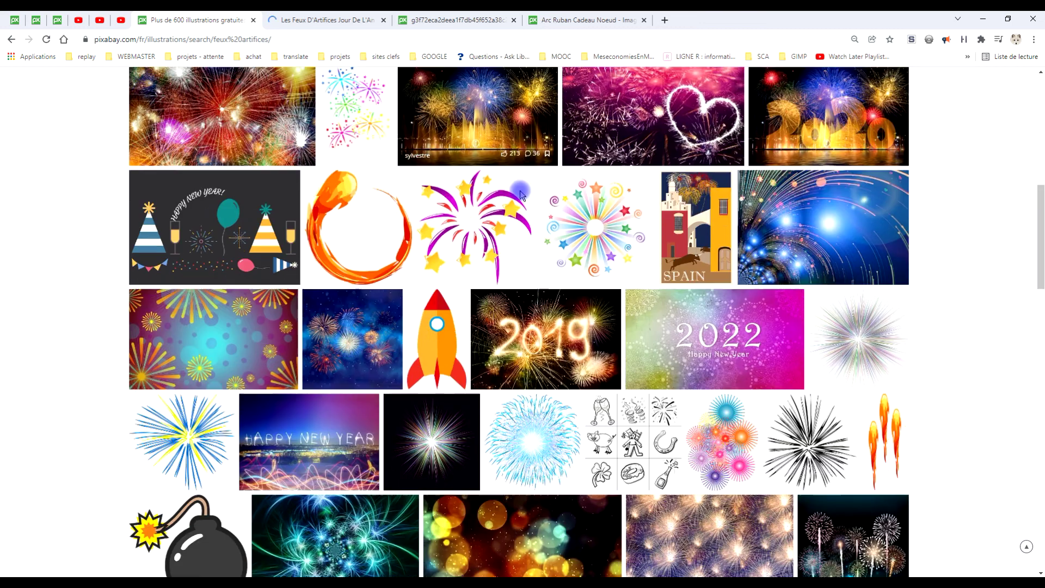
scroll(521, 194, down, 3)
scroll(521, 195, down, 1)
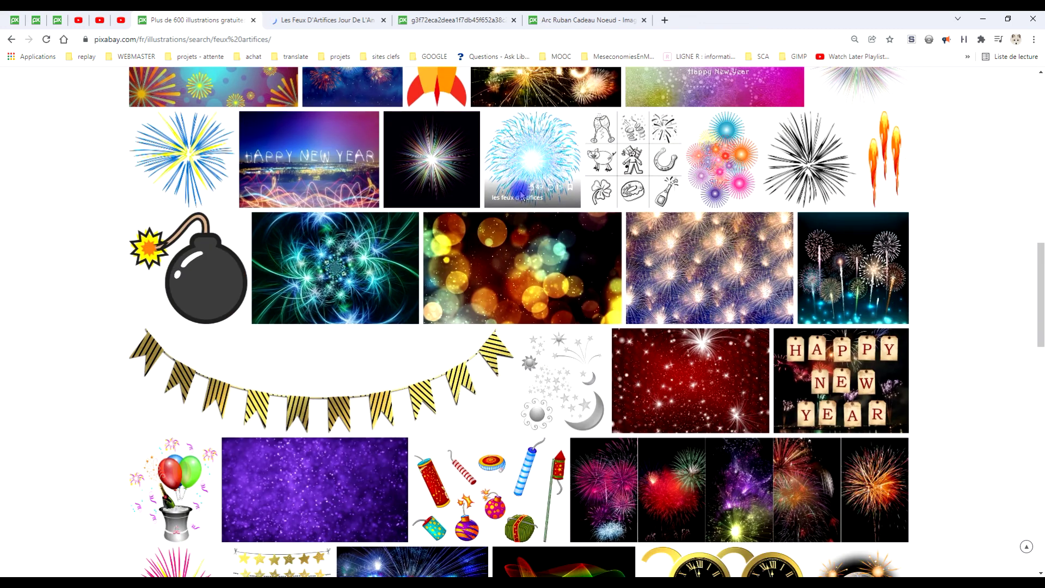
scroll(521, 195, down, 4)
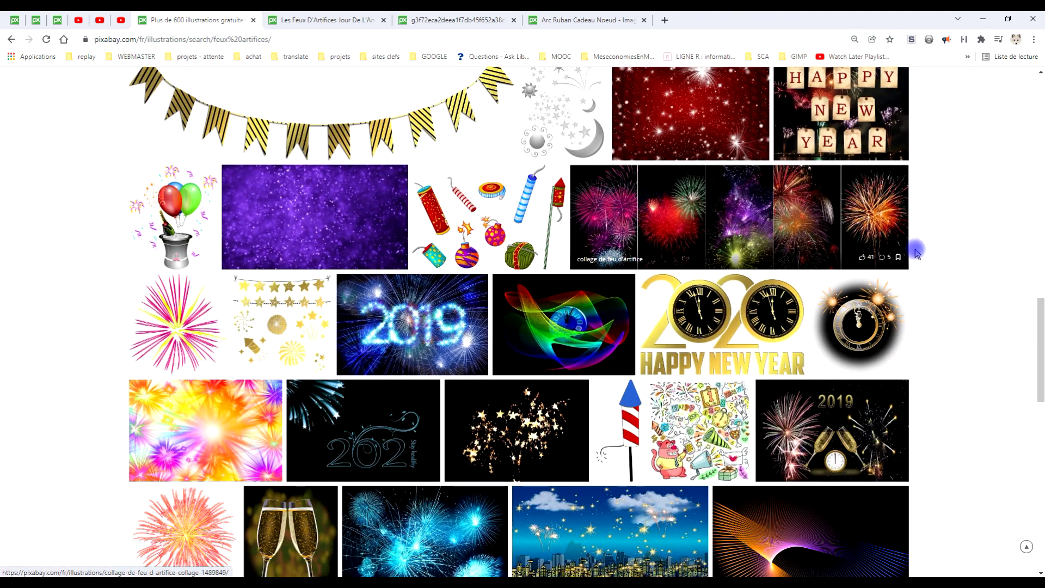
scroll(963, 251, up, 2)
mouse_move(690, 114)
middle_click(694, 209)
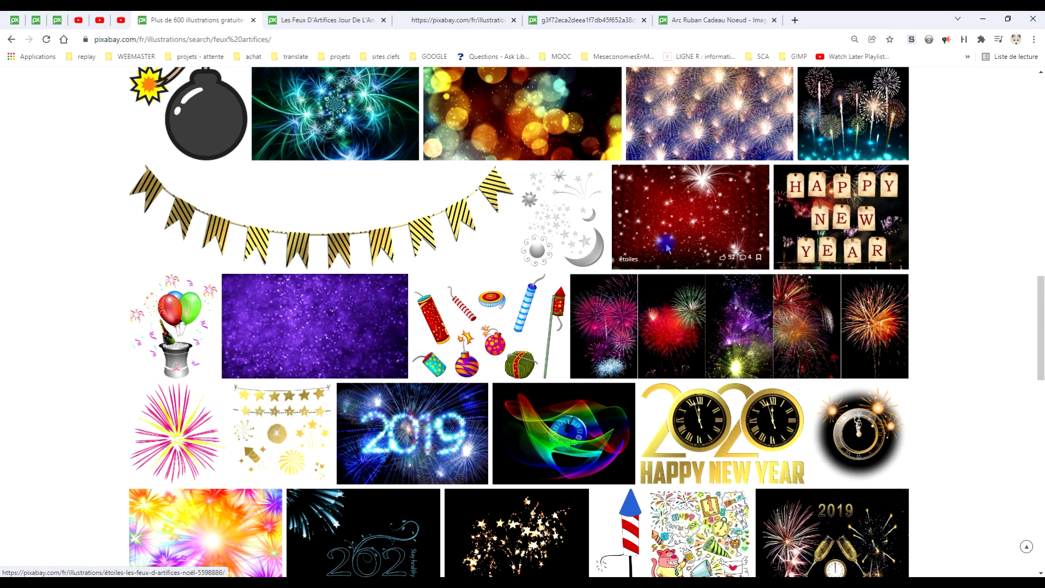
click(462, 18)
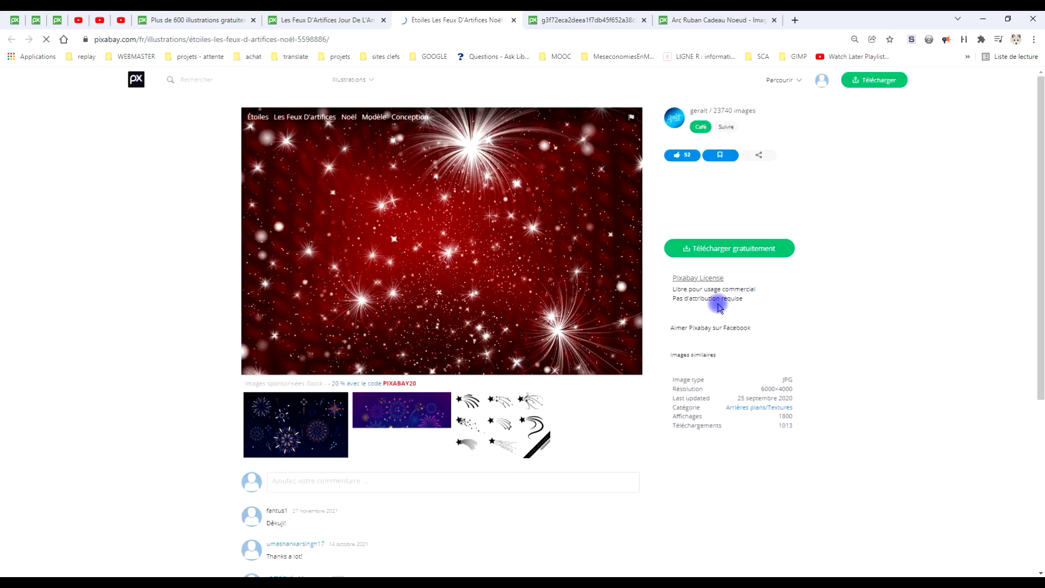
right_click(423, 217)
click(480, 252)
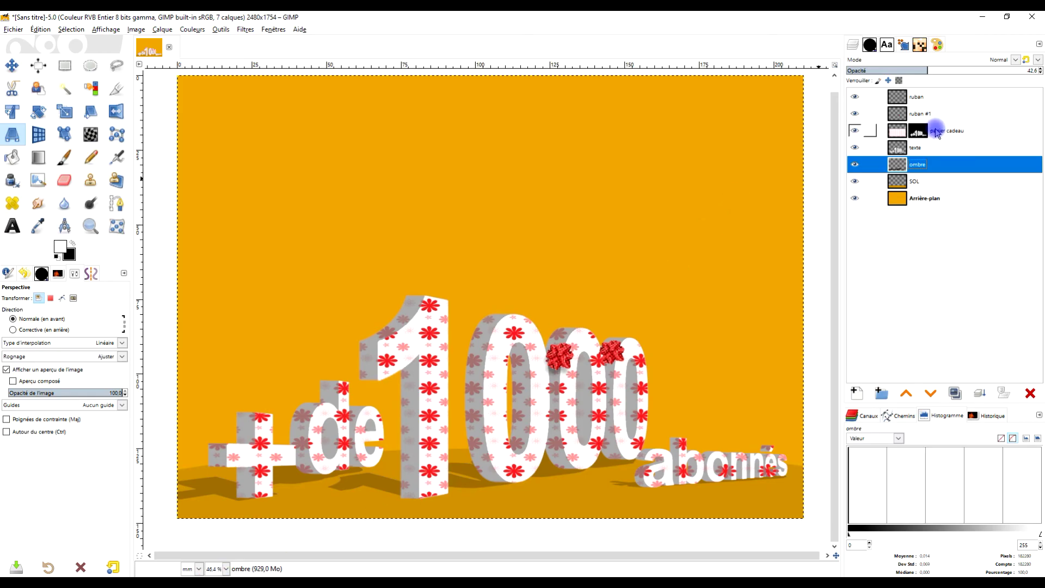
Paste the fireworks image into GIMP as a new layer above 'ruban'
click(942, 98)
click(41, 29)
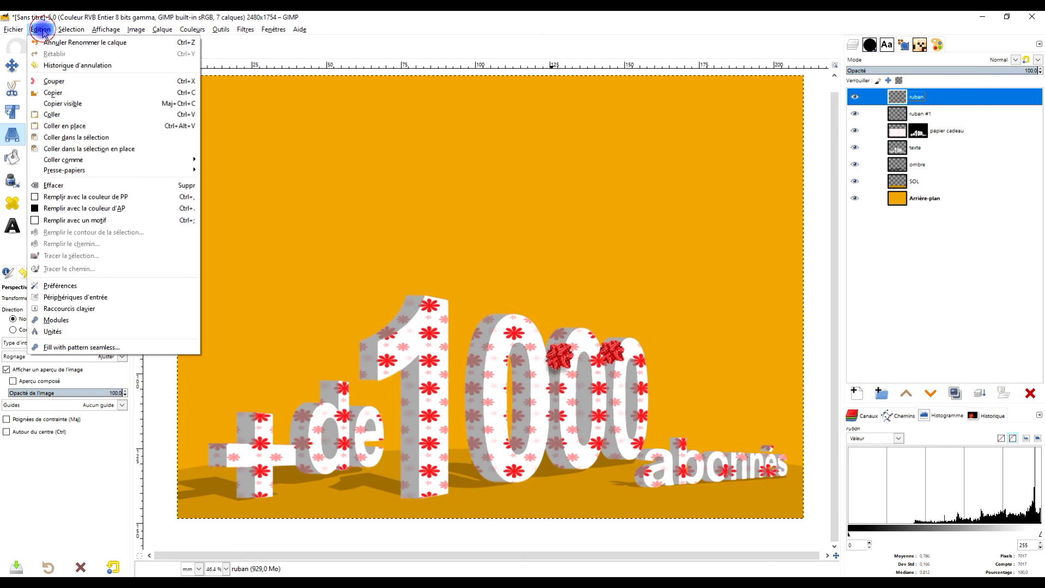
mouse_move(63, 159)
click(229, 169)
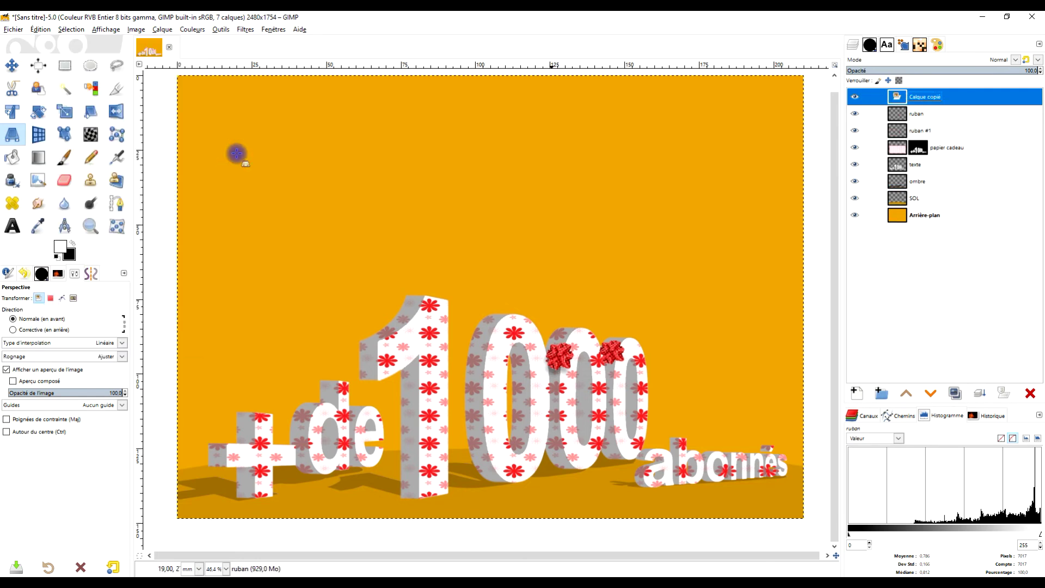
key(alt+Tab)
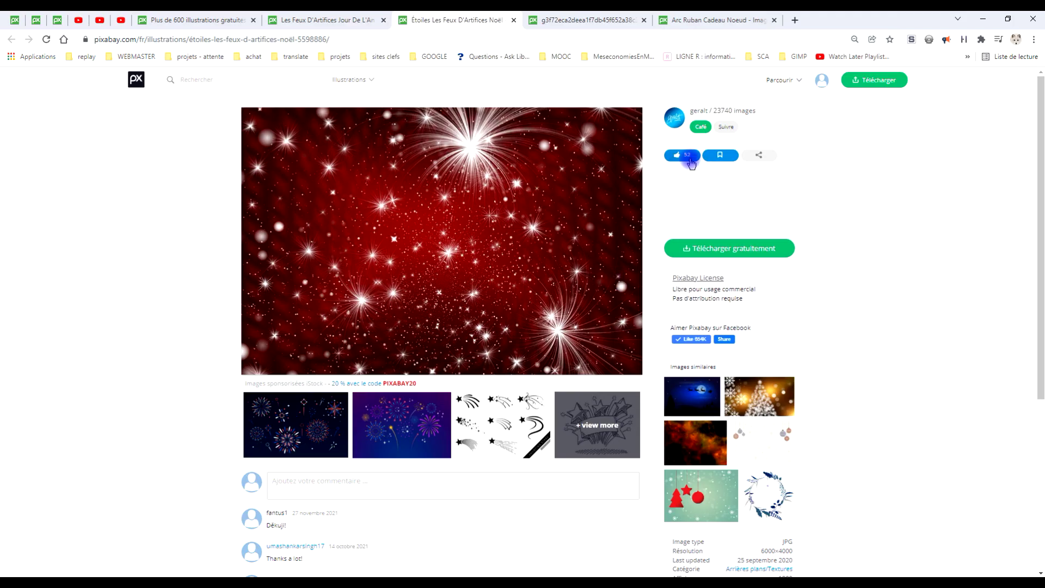
Open the 1920×1280 download of the red fireworks and copy that image
click(731, 248)
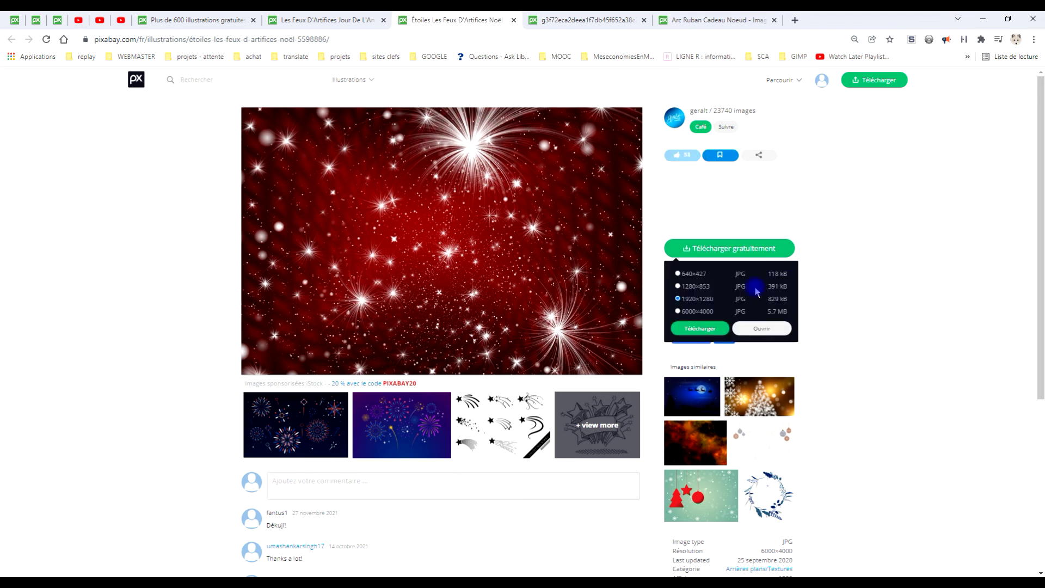
click(762, 328)
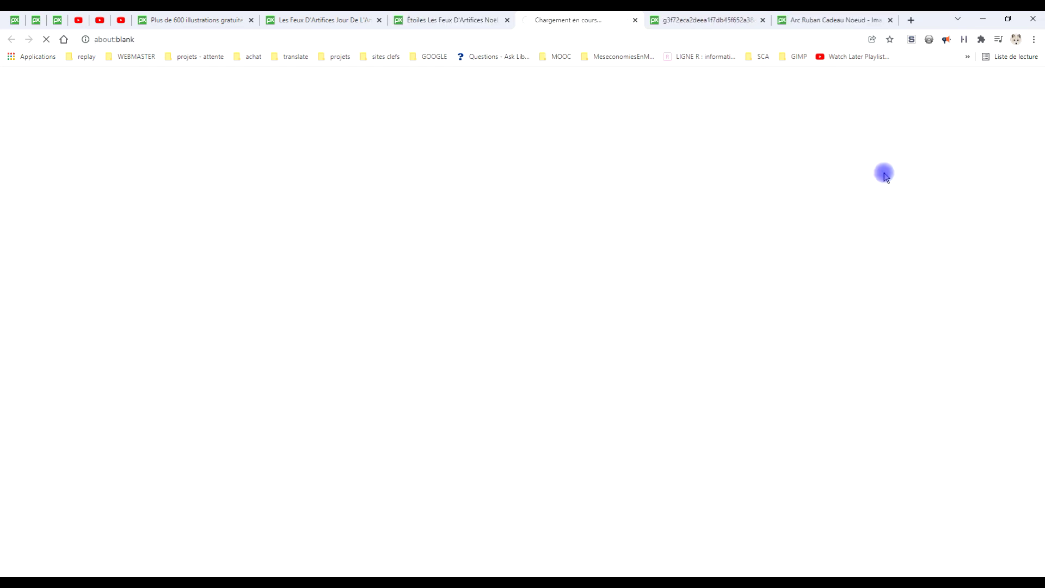
right_click(502, 202)
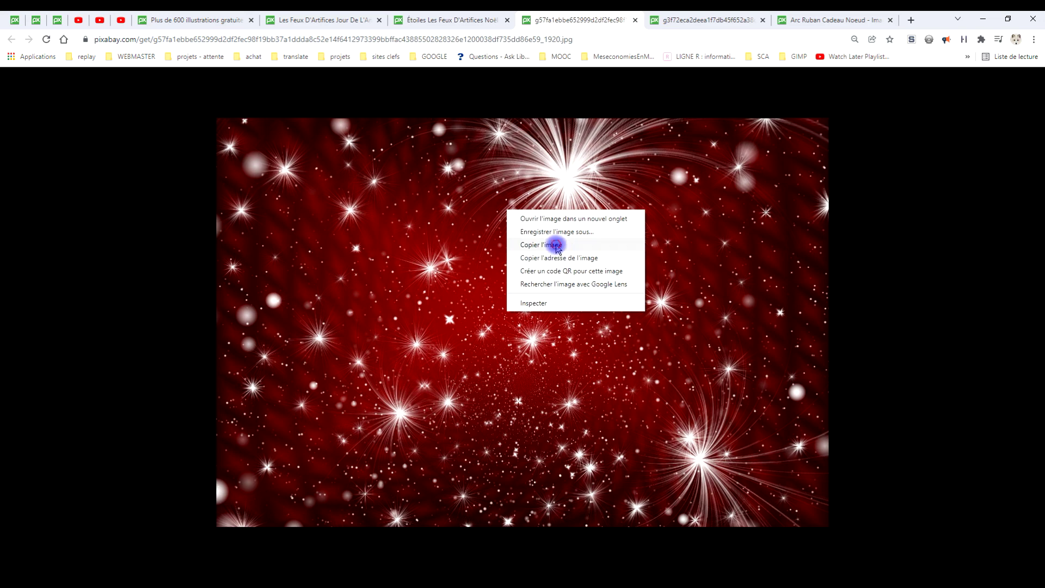
click(555, 244)
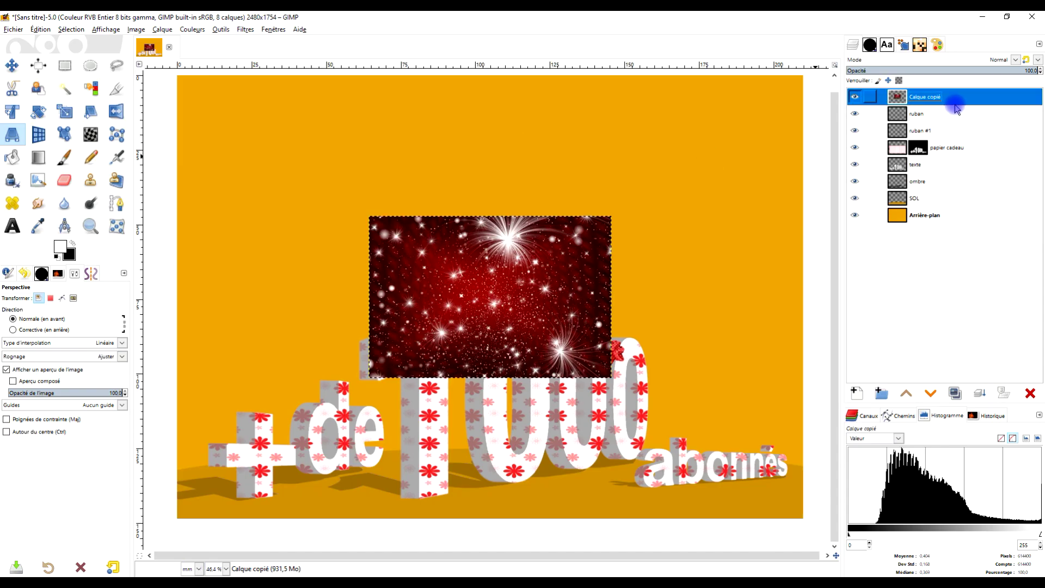
Replace the small fireworks layer with the full-size copy pasted as a new layer
click(1030, 393)
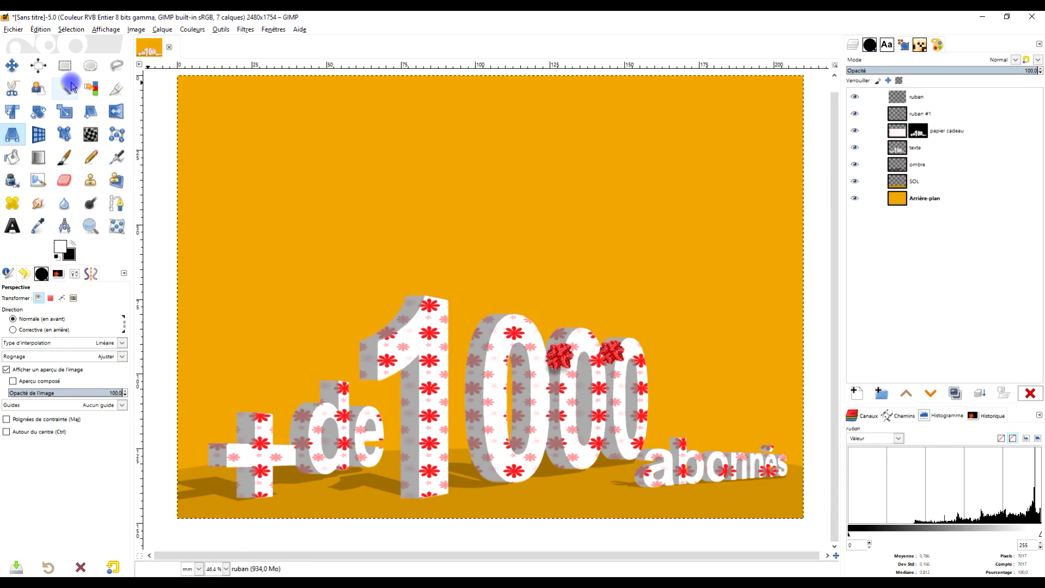
click(41, 27)
mouse_move(63, 159)
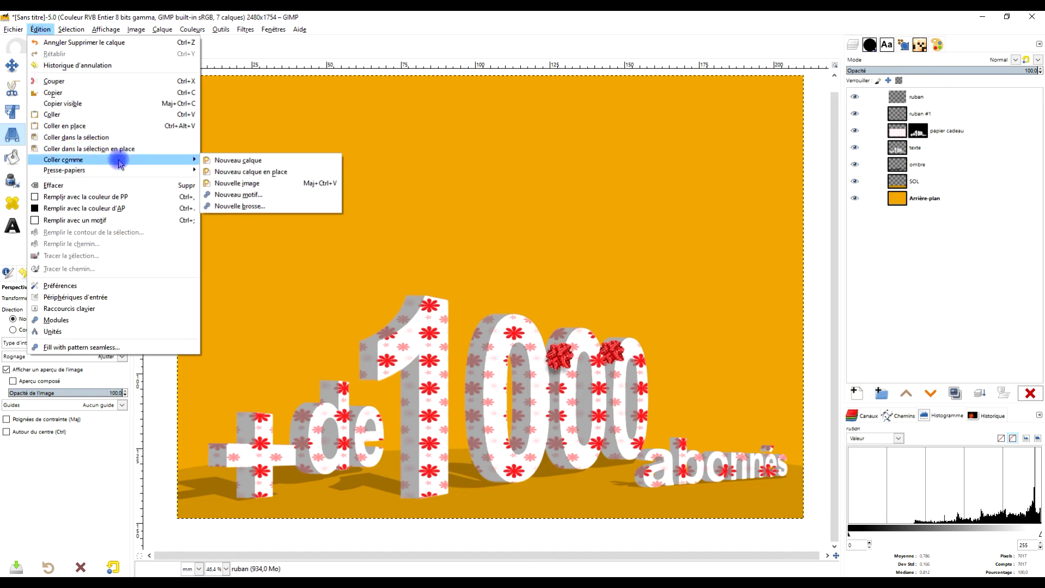
click(237, 160)
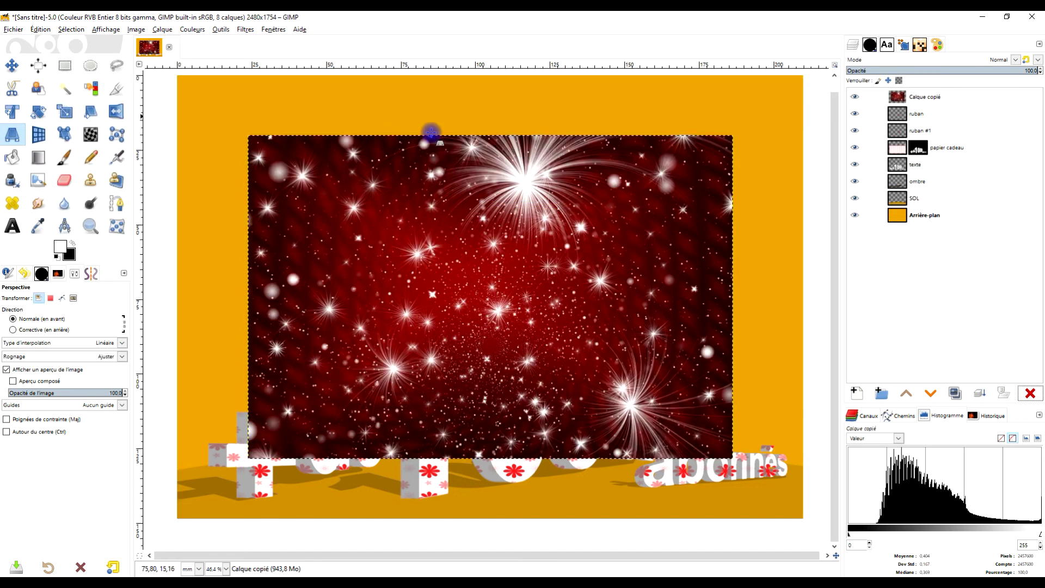
Scale the fireworks layer to span the canvas width above the lettering
click(65, 112)
click(410, 212)
drag(206, 110, 138, 70)
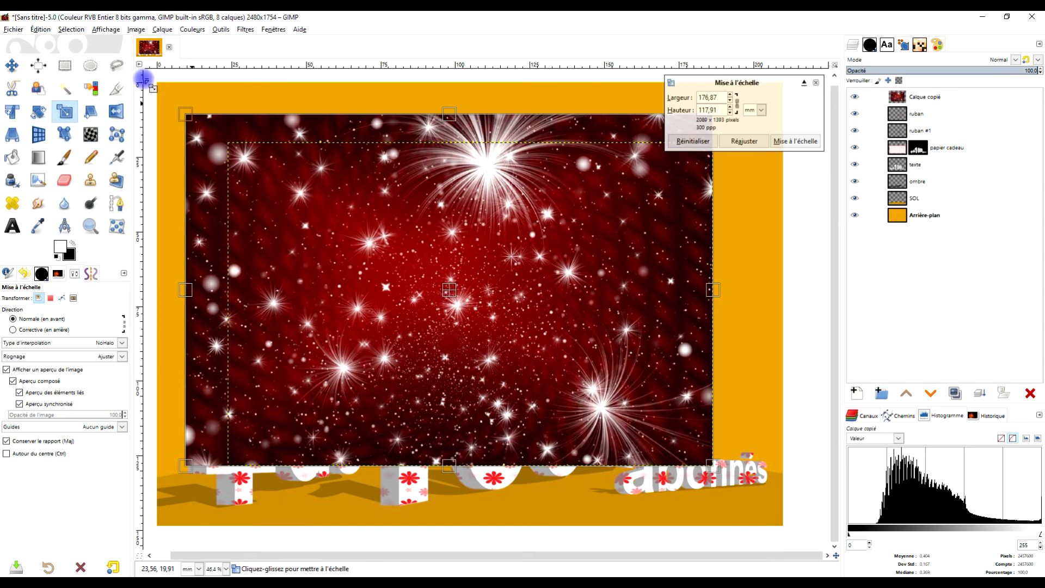
scroll(472, 252, down, 2)
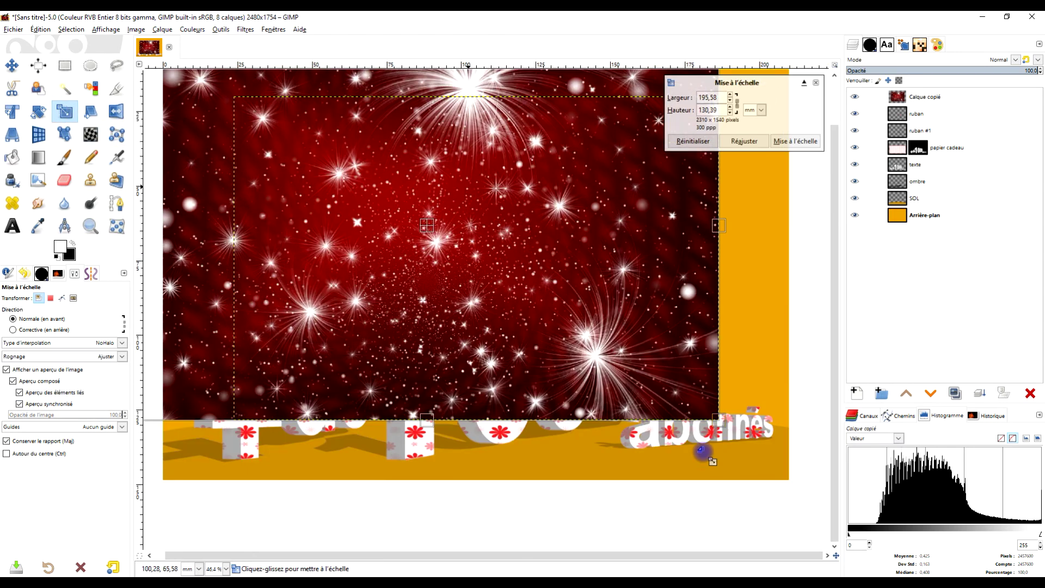
mouse_move(751, 423)
mouse_down()
mouse_move(815, 412)
mouse_move(806, 403)
mouse_up()
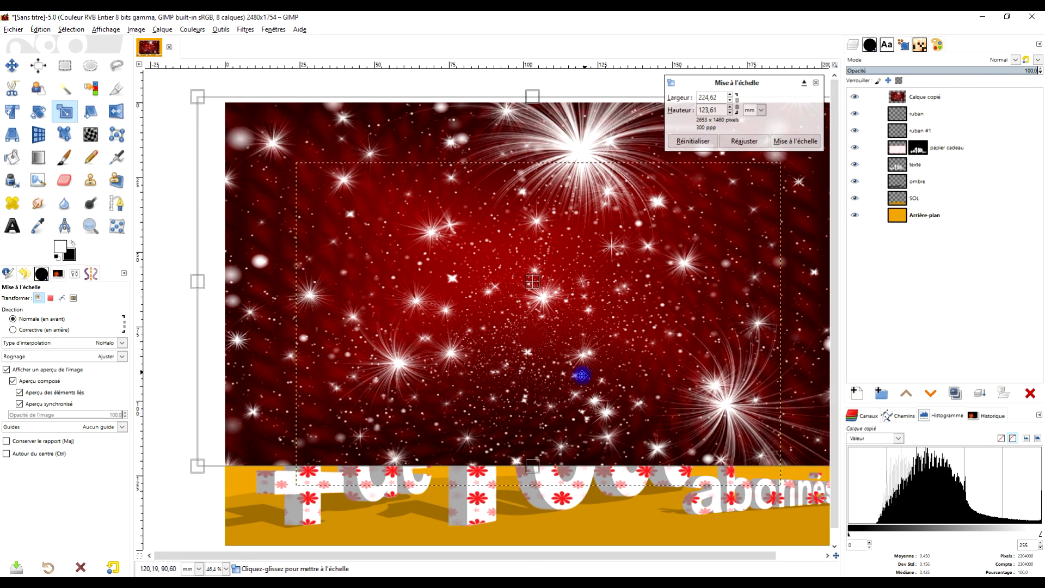
drag(190, 292, 216, 292)
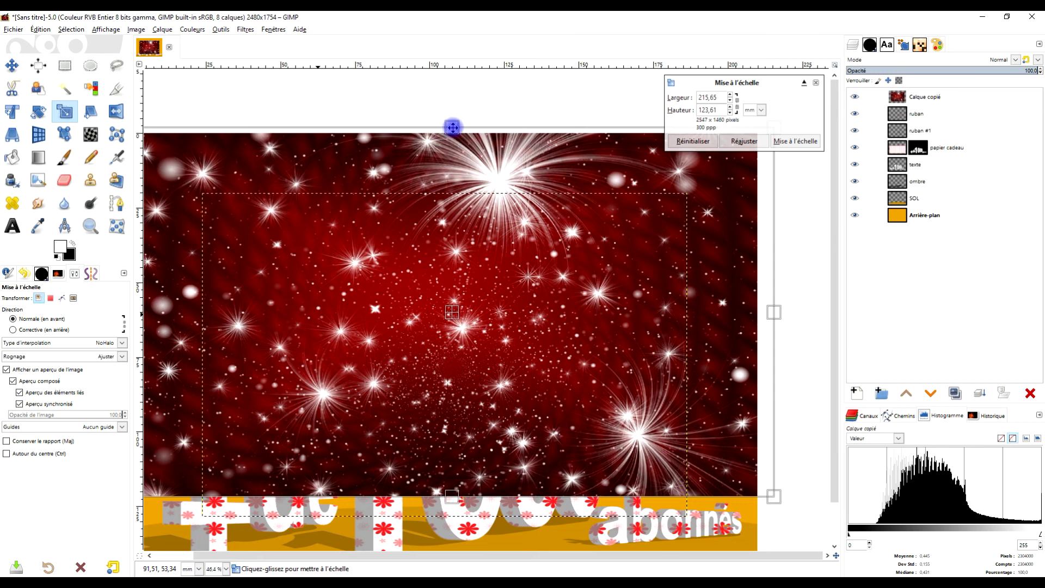
drag(454, 142, 454, 132)
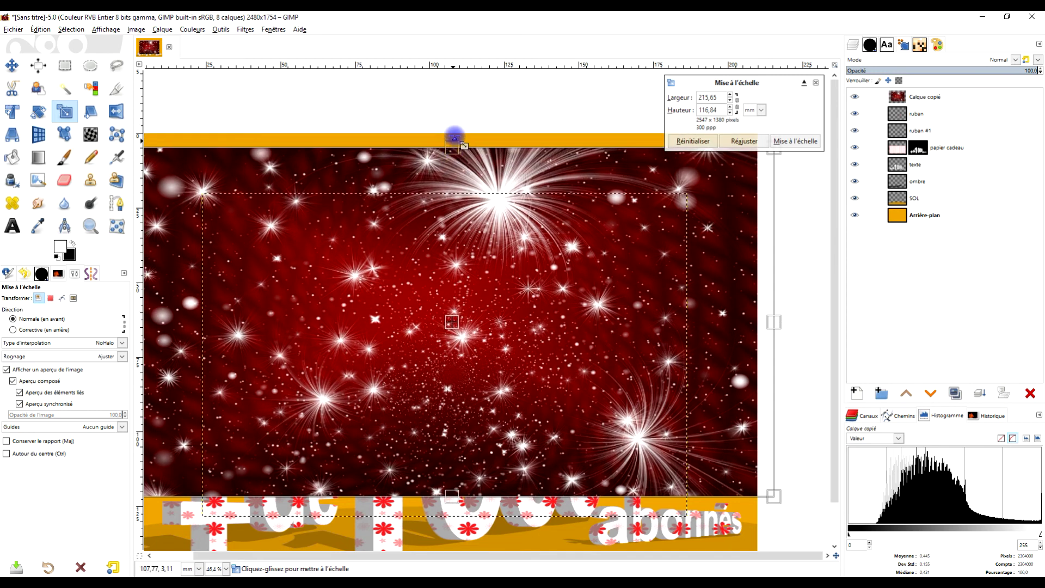
click(792, 141)
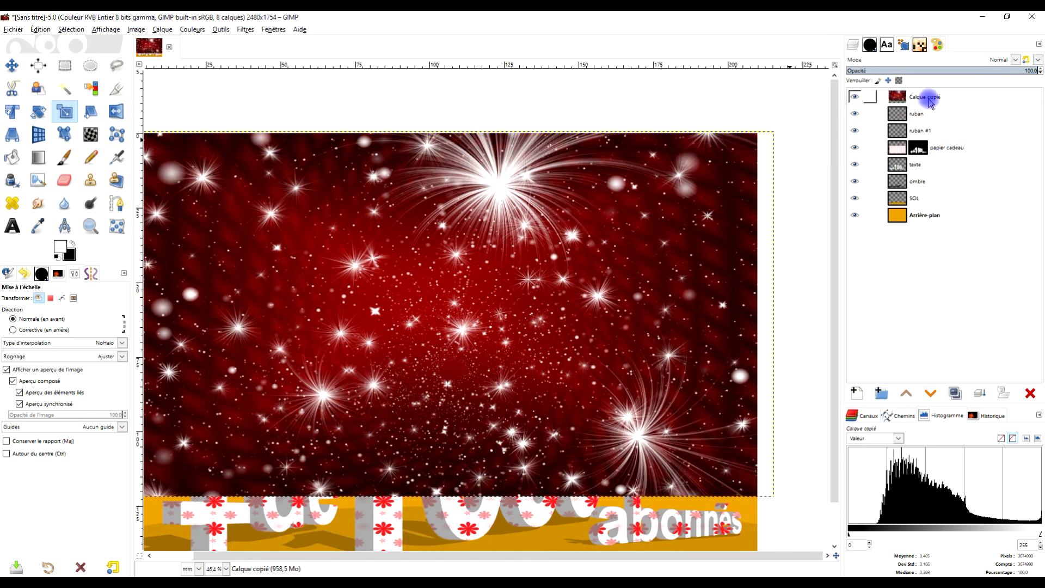
Lower the fireworks layer twice so it sits below the texte layer
click(931, 393)
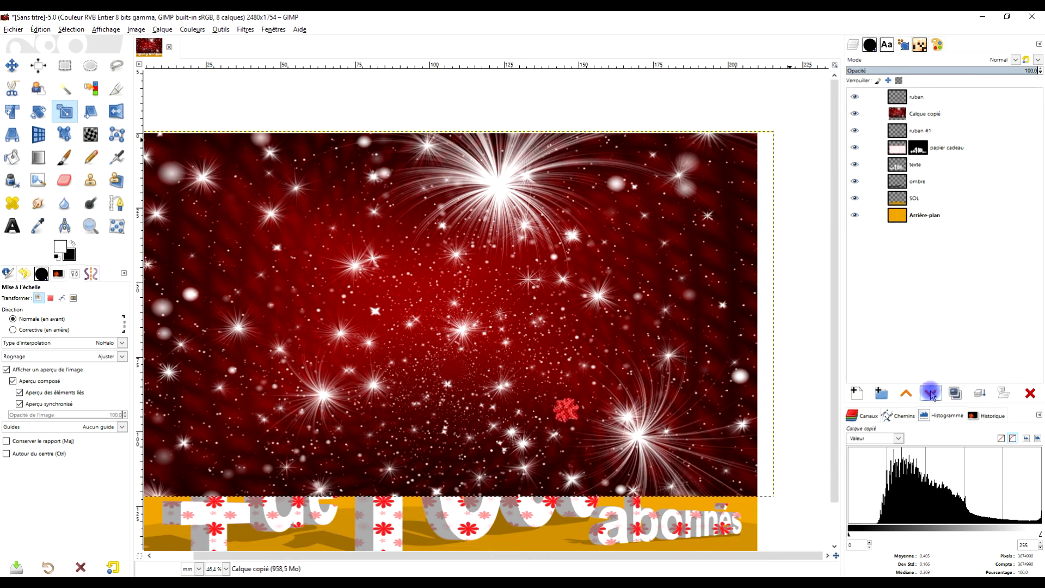
click(931, 393)
click(931, 393)
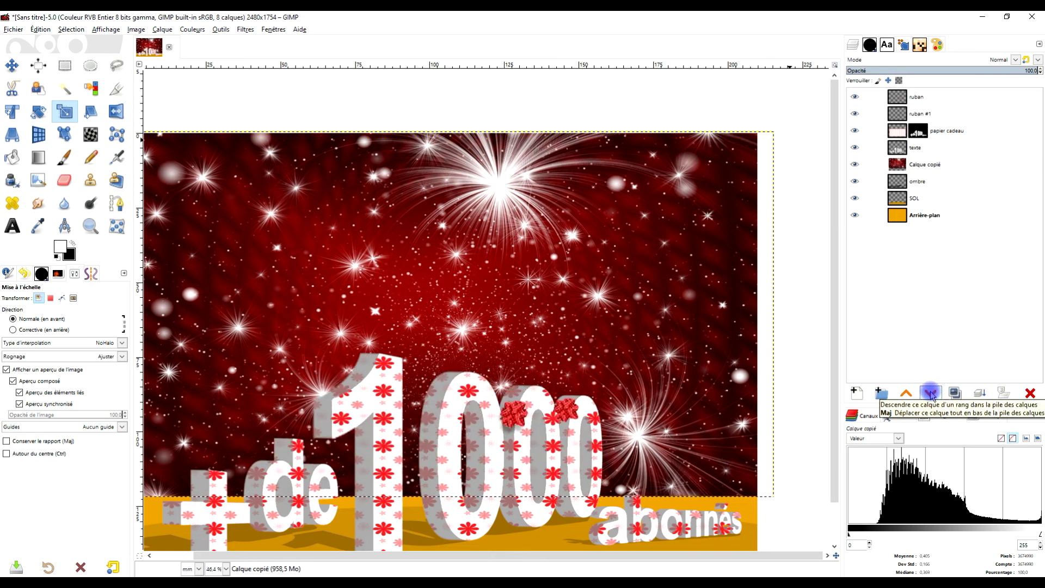
mouse_move(420, 380)
mouse_down()
mouse_move(525, 303)
mouse_move(295, 178)
mouse_up()
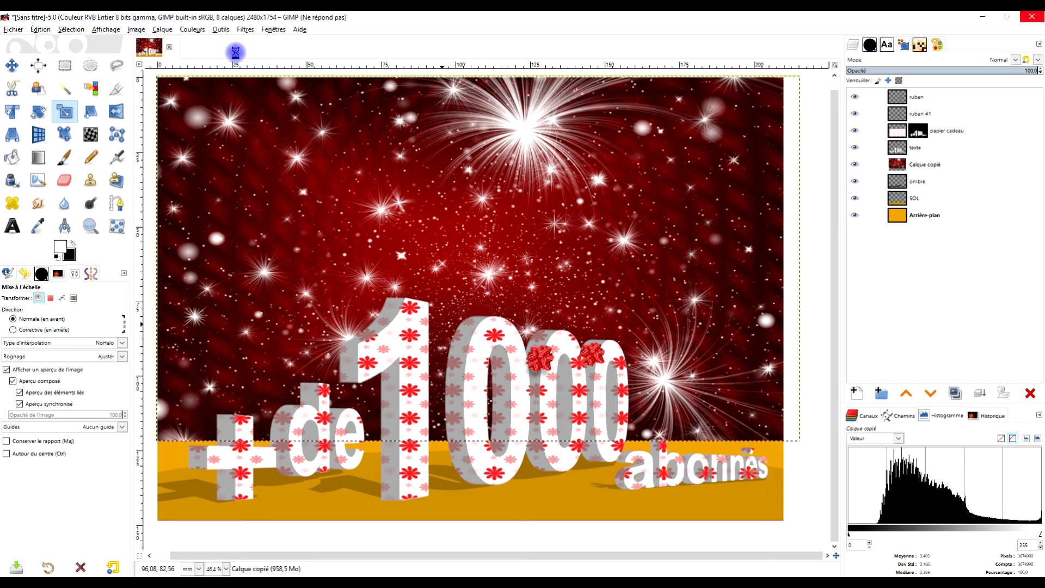
Apply Color to Alpha with dark red 640000 to the fireworks layer
click(192, 30)
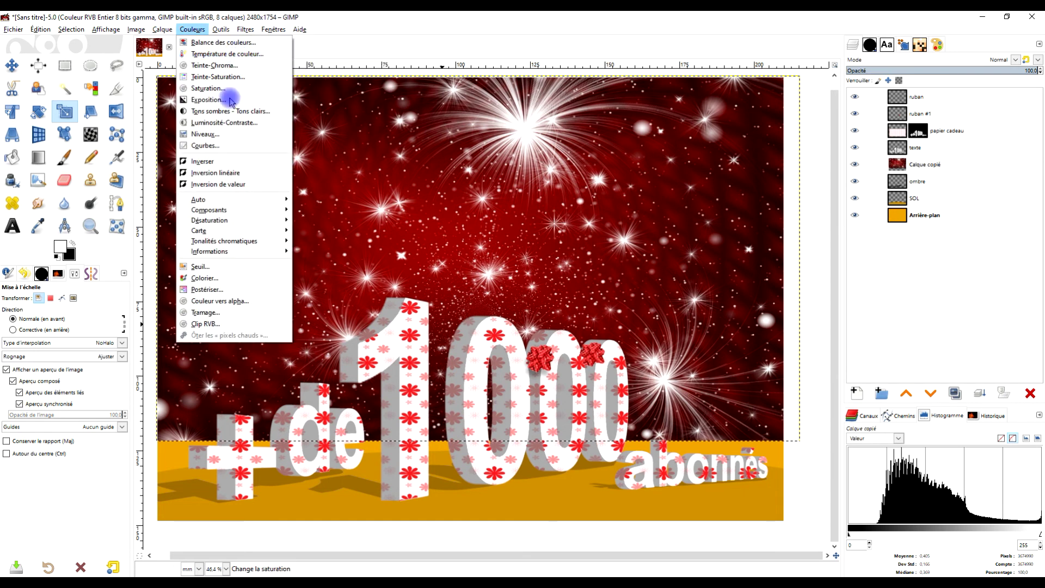
click(252, 302)
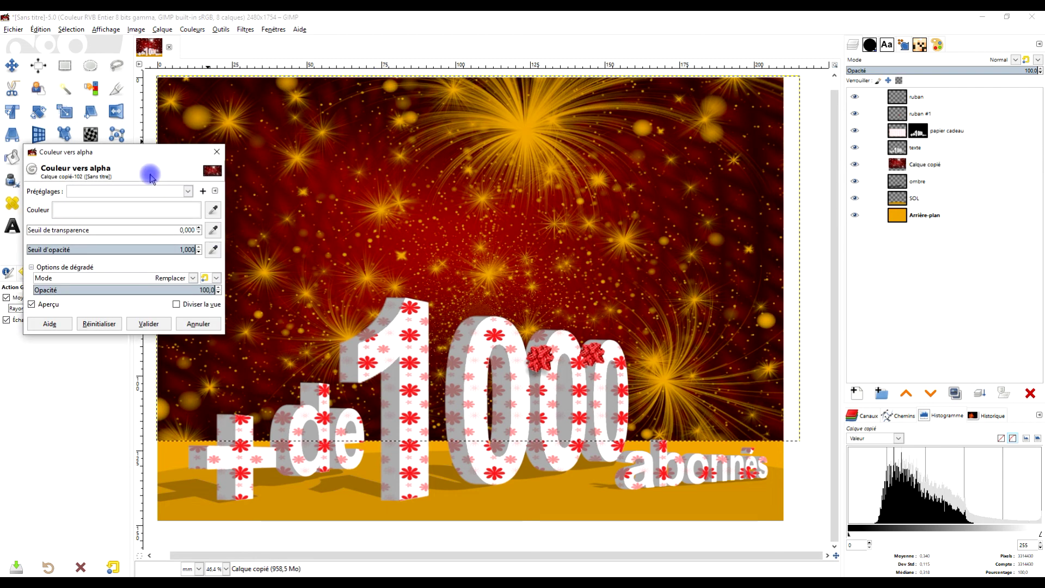
click(105, 210)
click(95, 189)
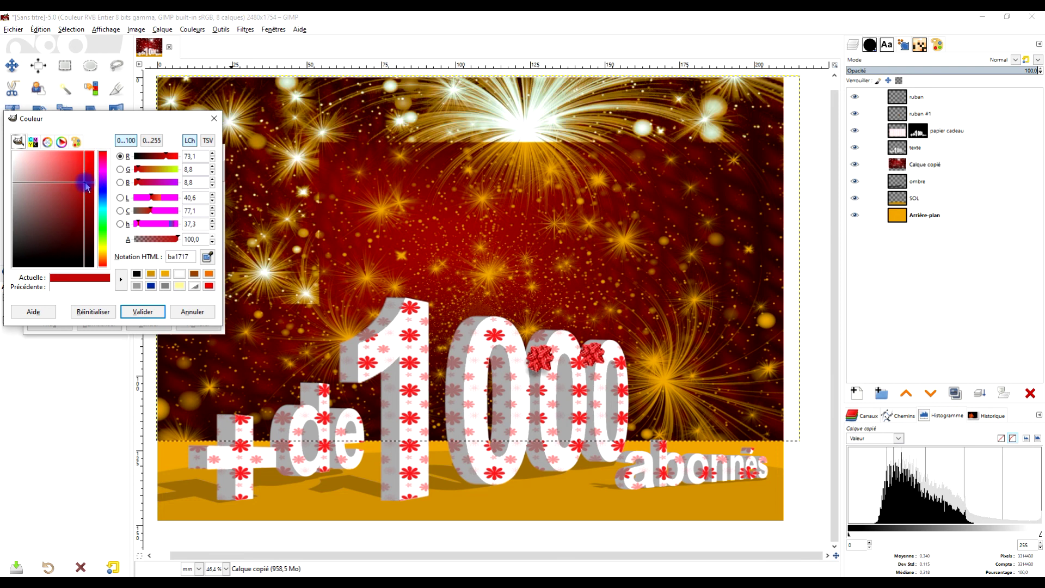
click(105, 193)
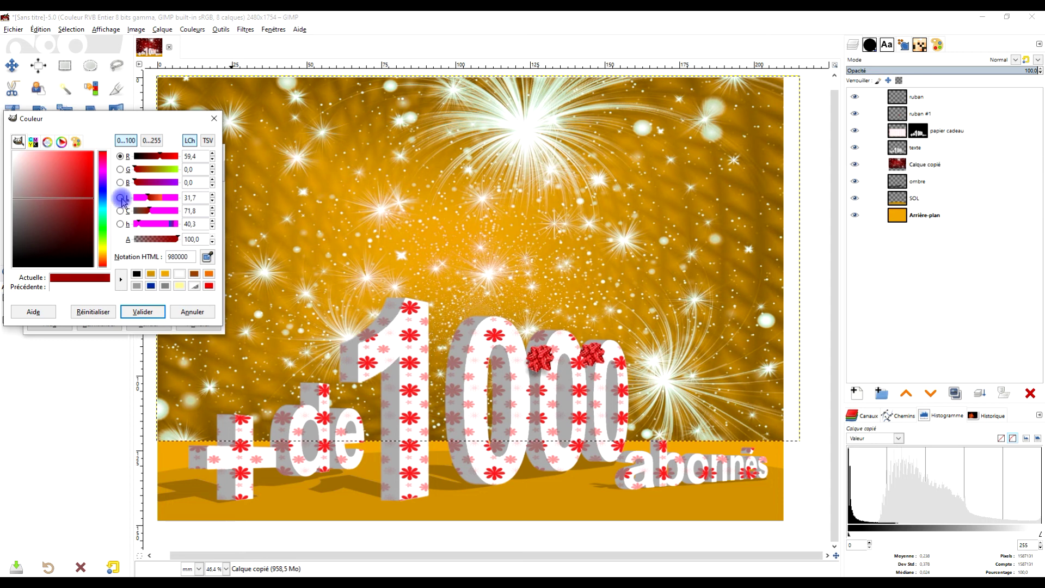
drag(122, 200, 136, 218)
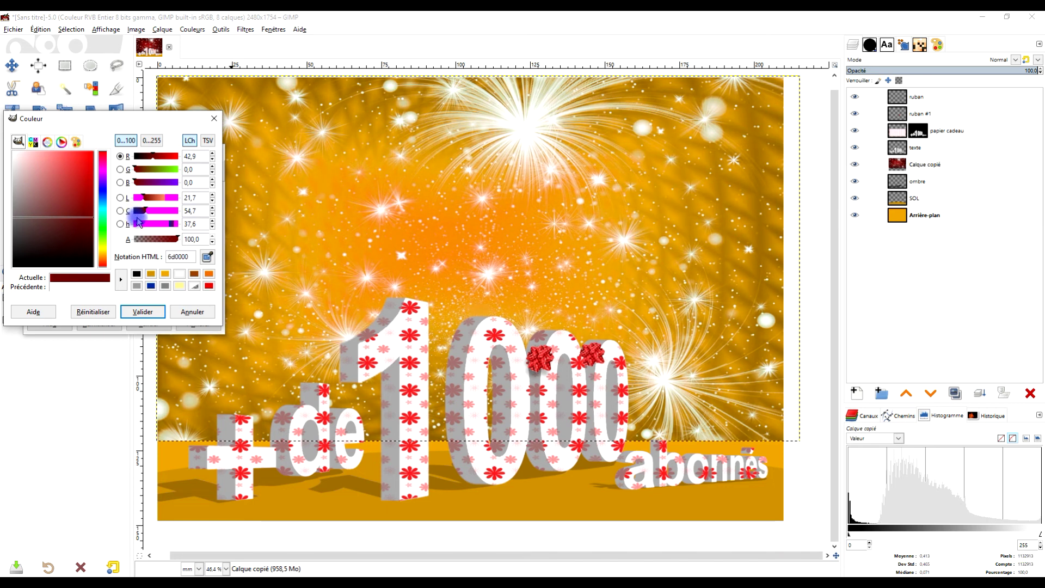
drag(139, 220, 141, 226)
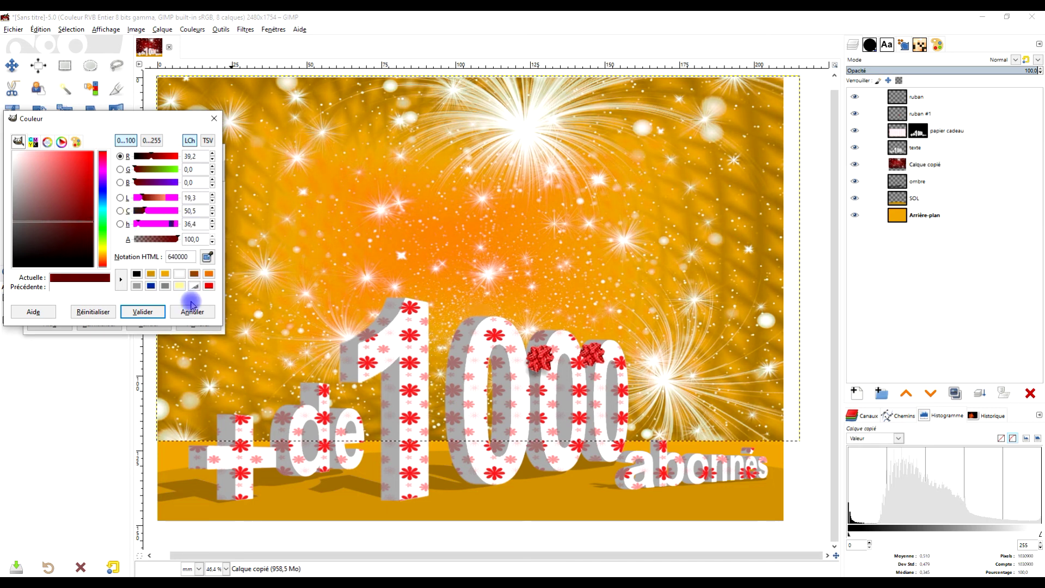
click(147, 307)
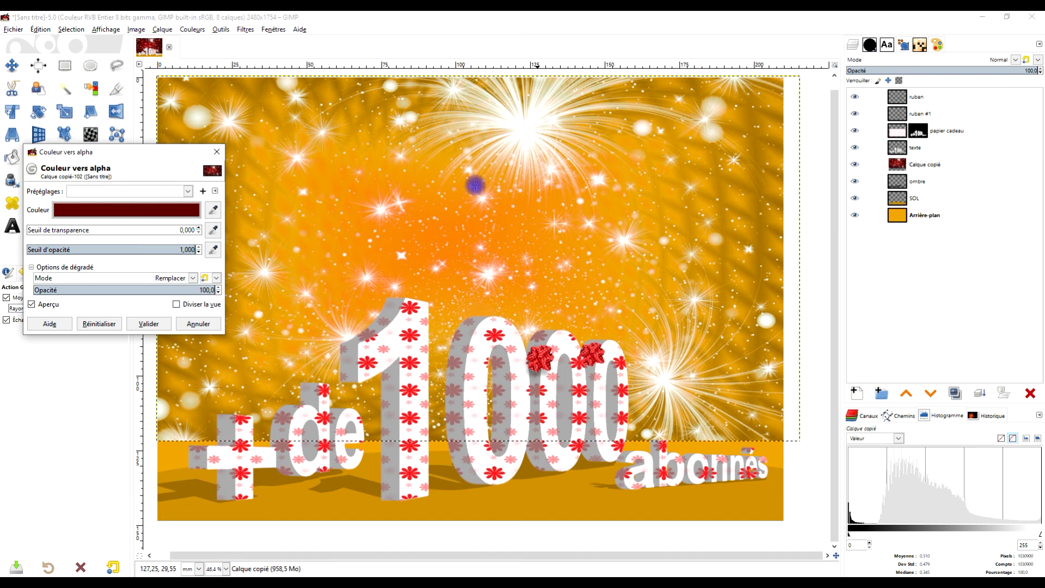
click(143, 324)
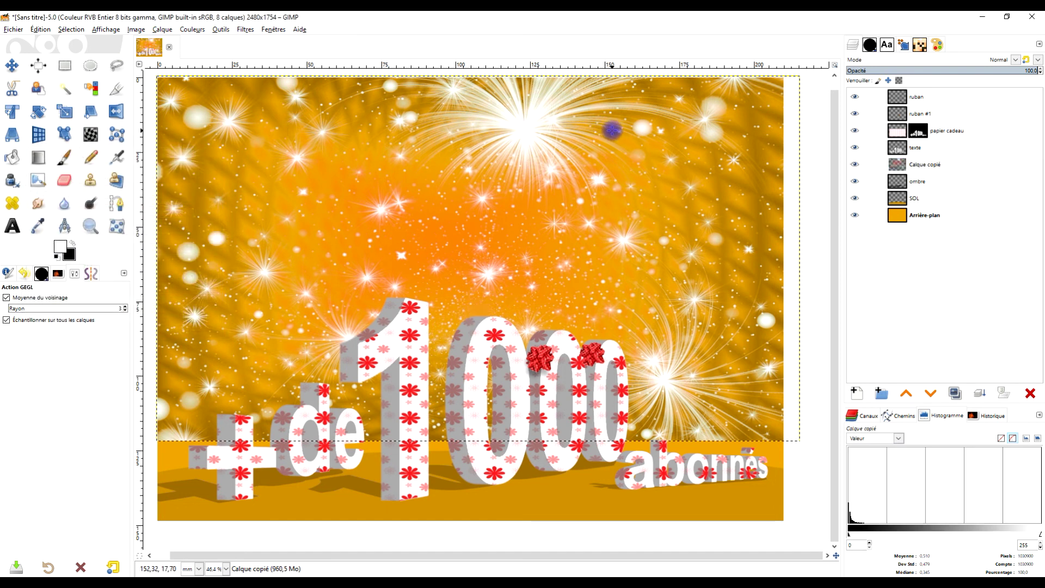
Fit the Calque copié fireworks layer to image size and add a white full-opacity layer mask
right_click(900, 170)
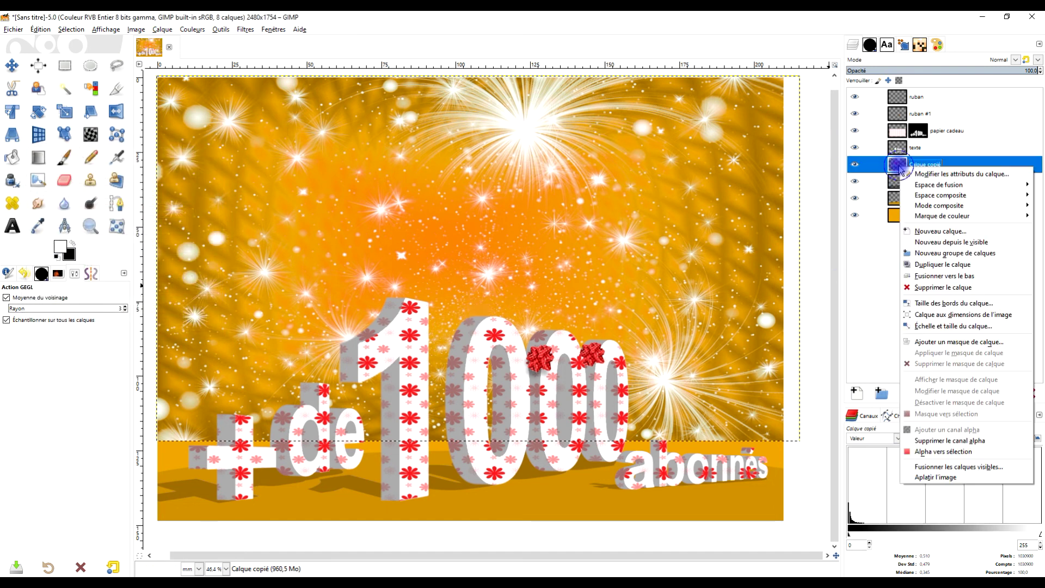
click(1007, 316)
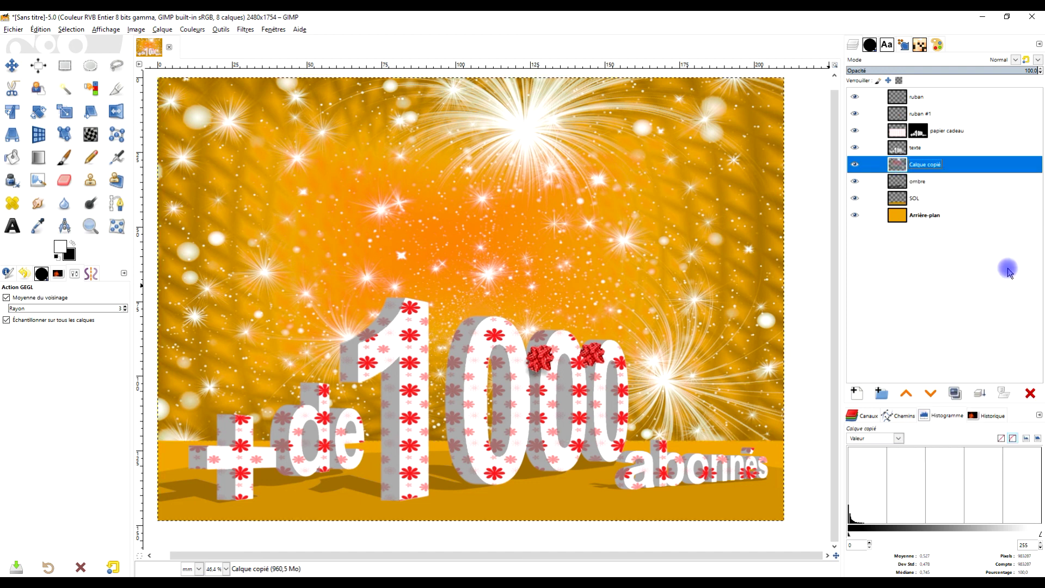
right_click(901, 170)
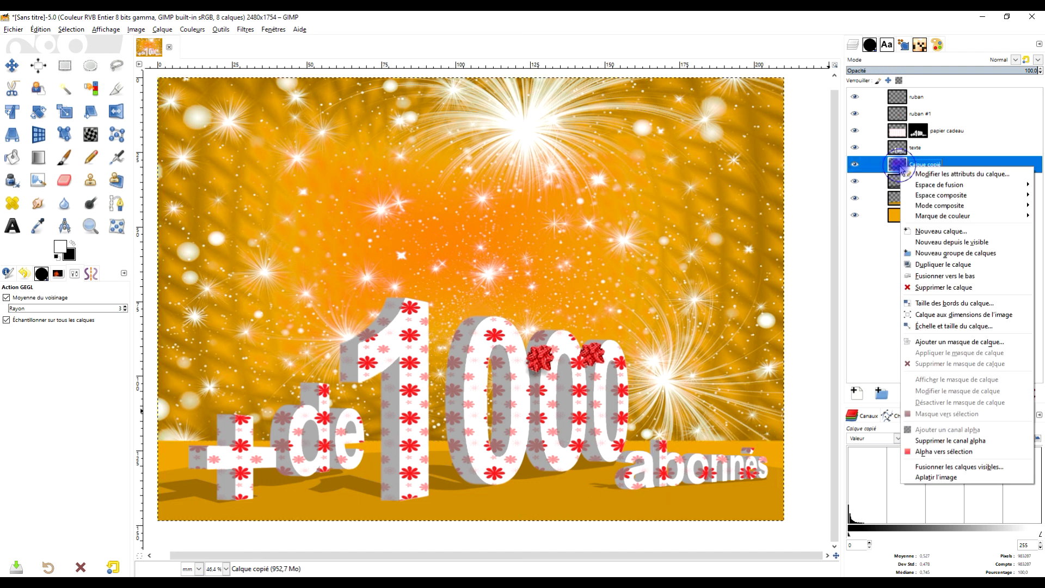
click(969, 342)
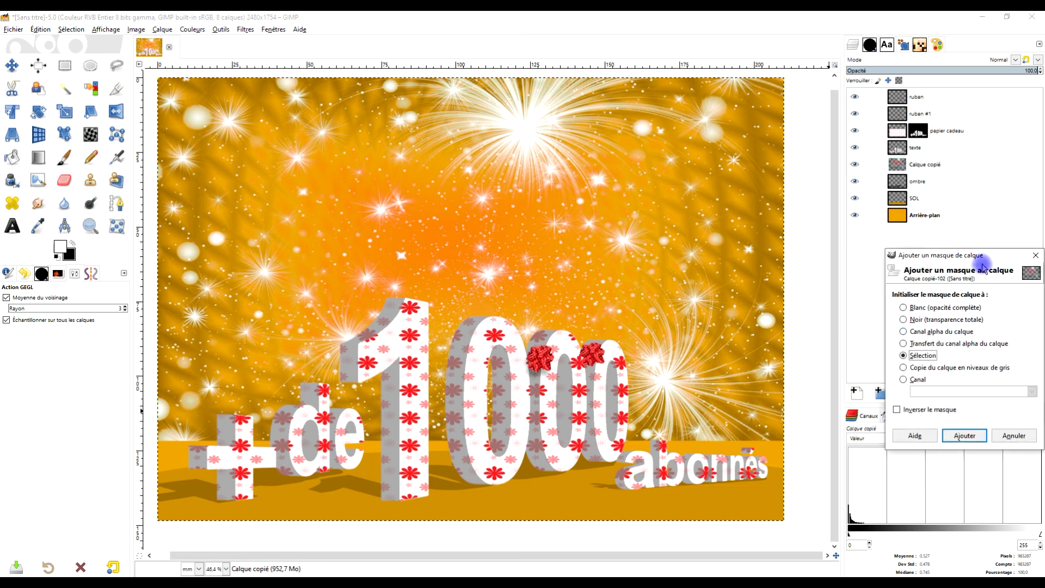
click(921, 307)
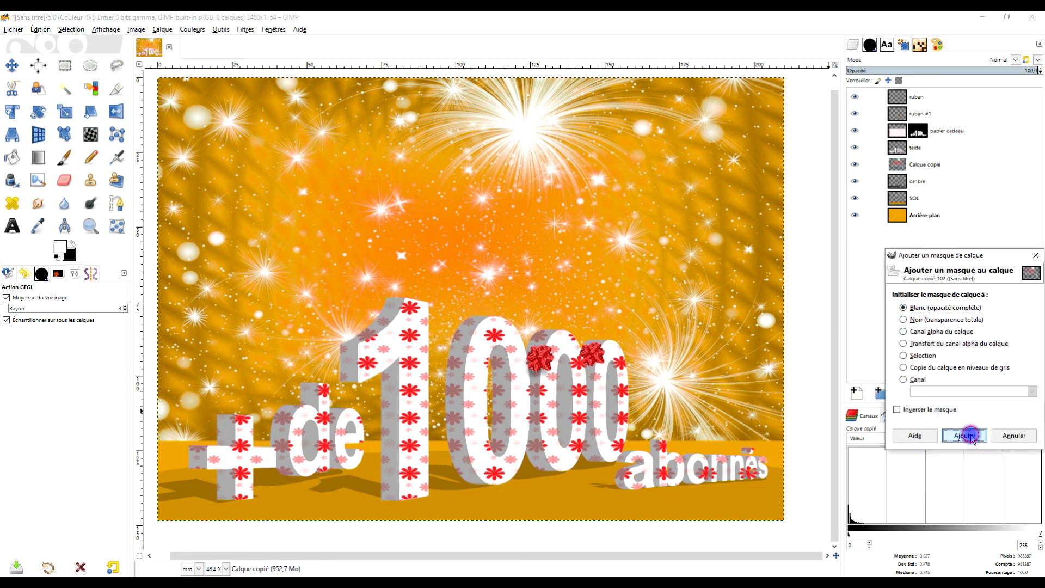
click(964, 436)
click(38, 158)
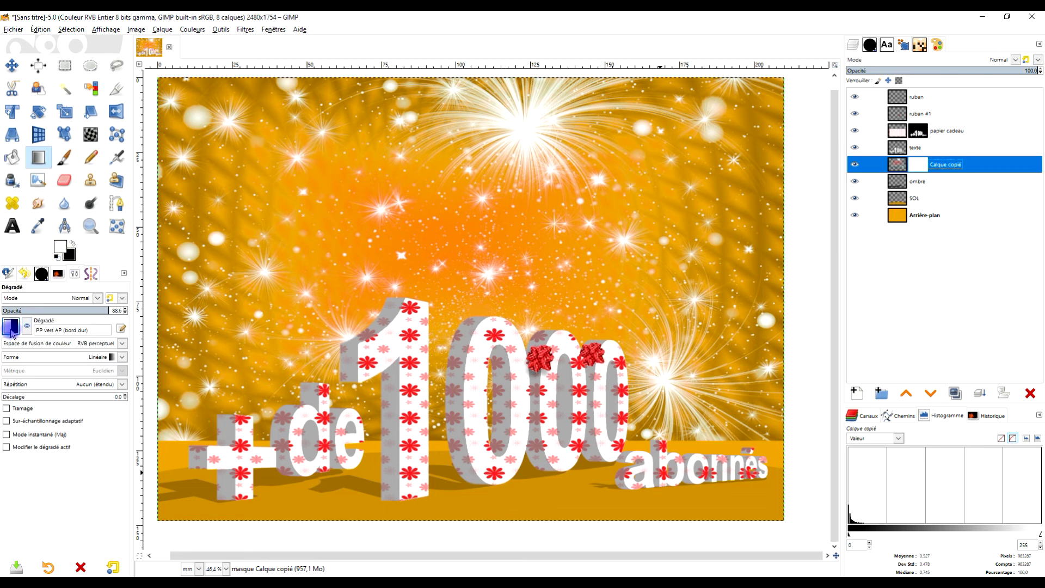
Set the Gradient tool to the FG to BG (RGB) gradient
click(32, 409)
click(22, 324)
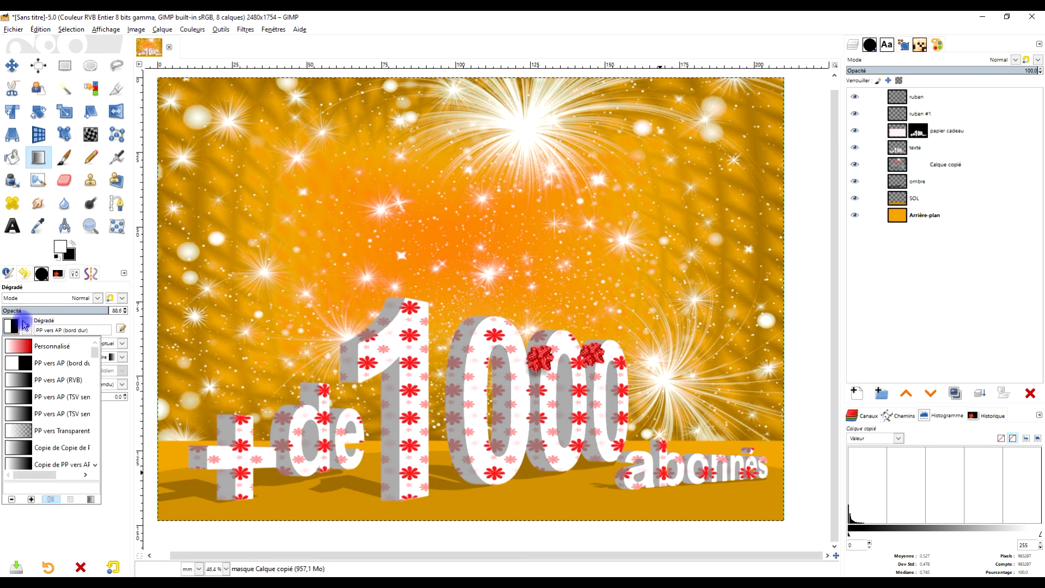
click(26, 381)
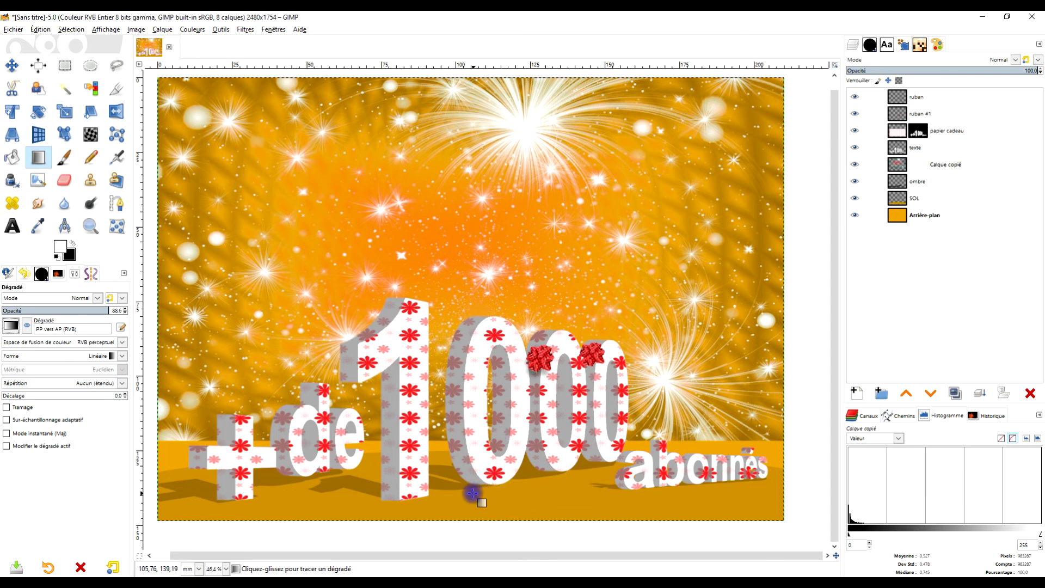
Draw a reversed vertical gradient on the fireworks mask, fading toward the ground, and commit it
drag(462, 463, 469, 201)
drag(469, 185, 465, 177)
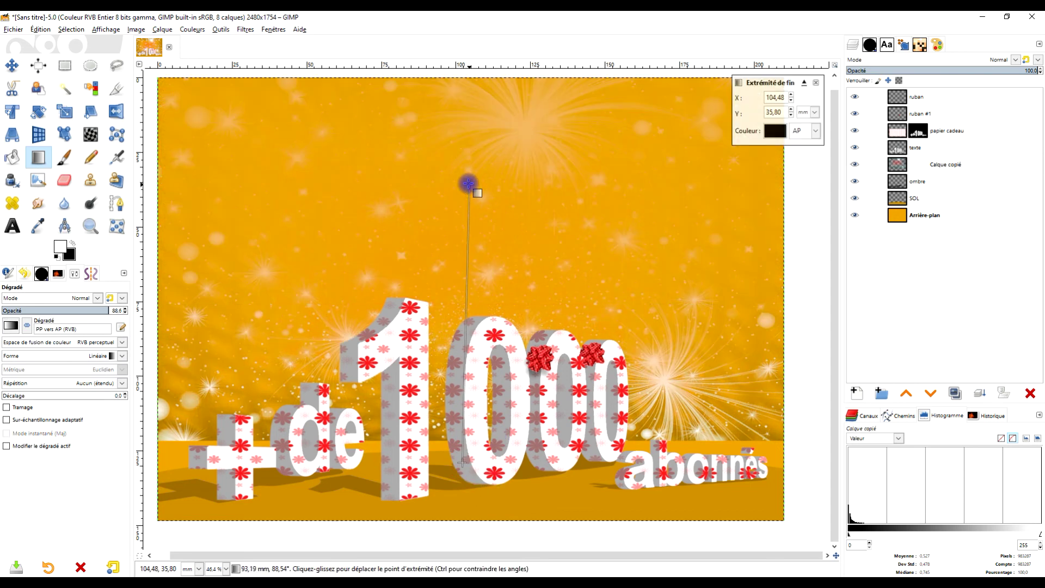
click(26, 327)
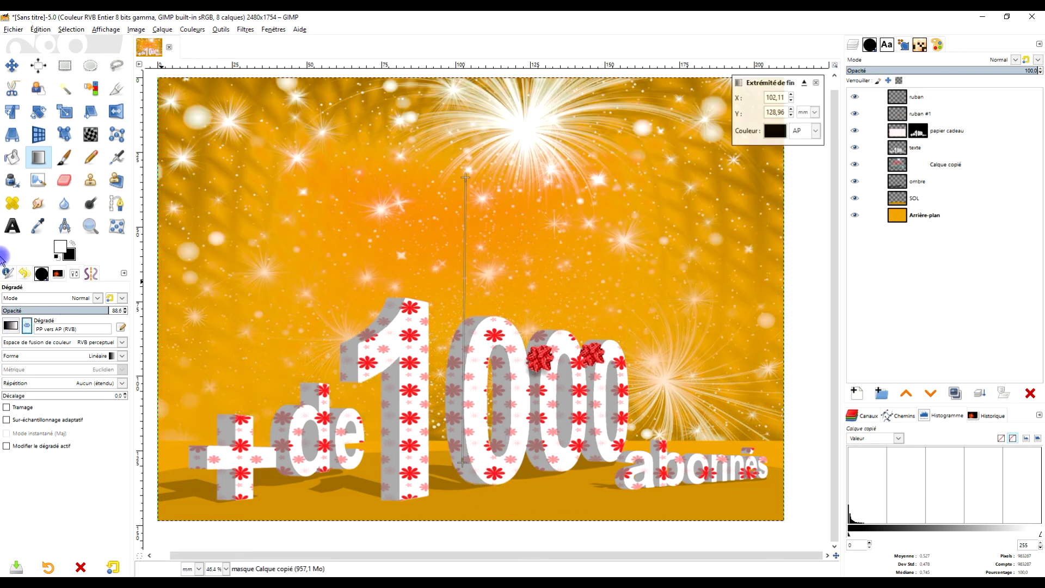
drag(468, 178, 462, 323)
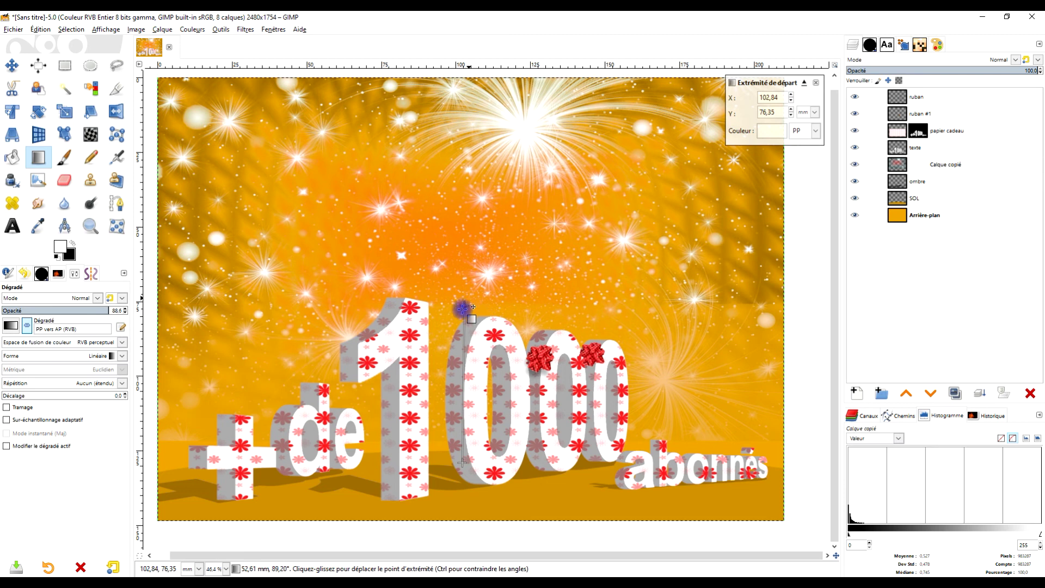
mouse_move(463, 463)
mouse_down()
mouse_move(467, 495)
mouse_move(465, 438)
mouse_move(457, 487)
mouse_up()
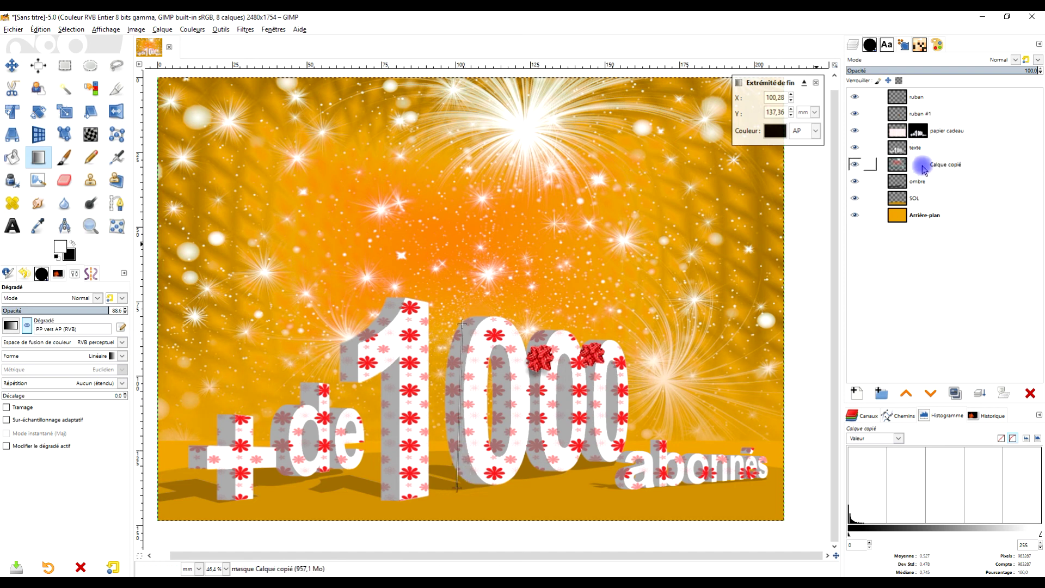
drag(462, 324, 468, 267)
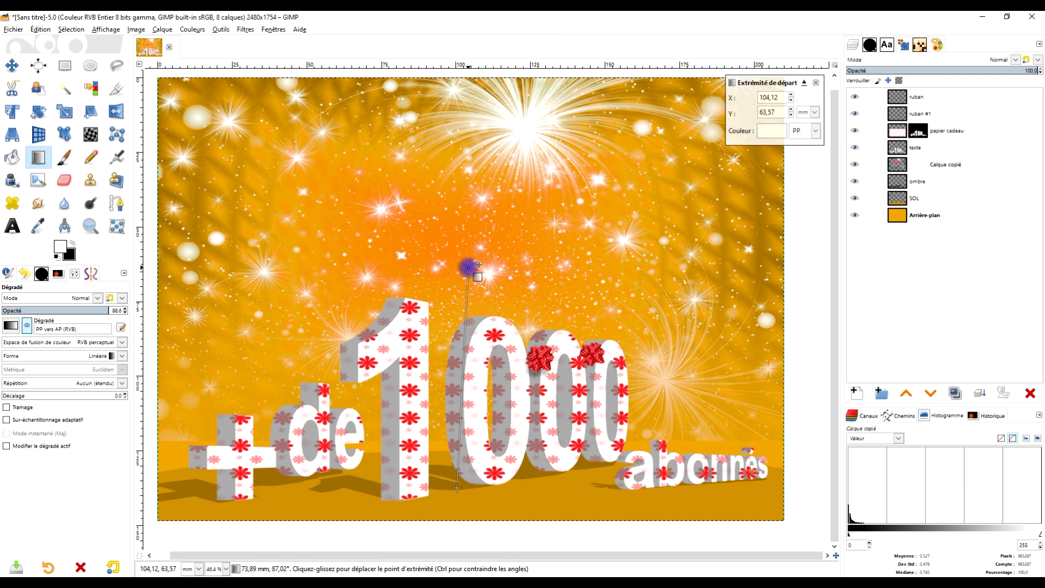
mouse_move(457, 488)
mouse_down()
mouse_move(471, 479)
mouse_move(174, 448)
mouse_move(480, 469)
mouse_move(467, 478)
mouse_up()
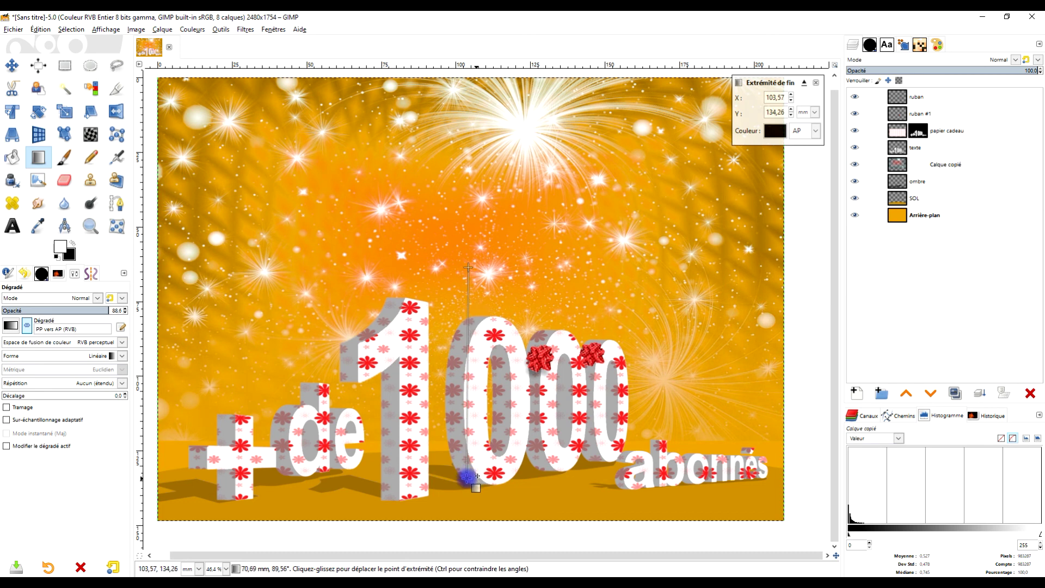
drag(469, 267, 472, 291)
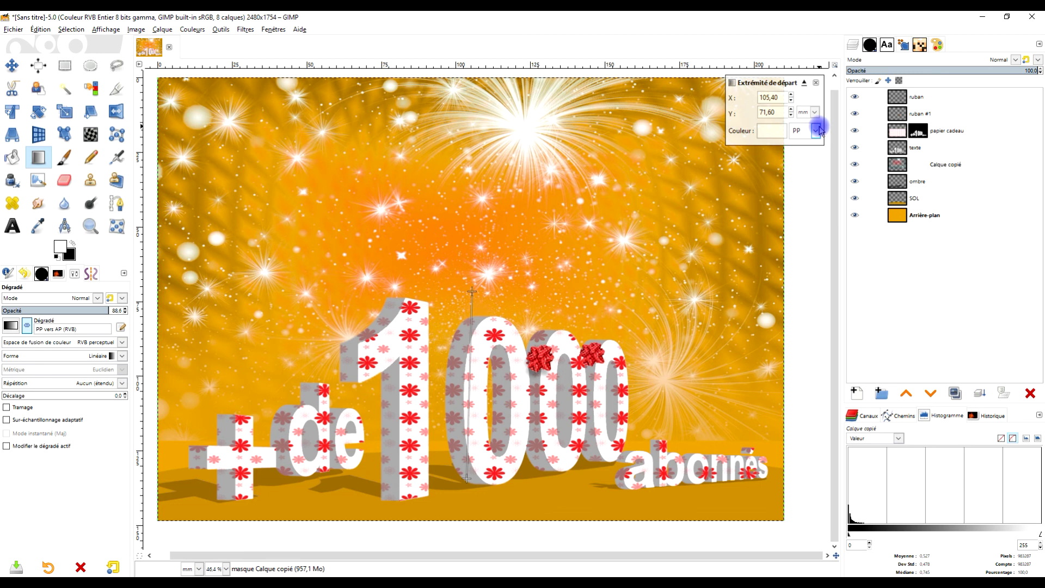
key(Return)
right_click(910, 166)
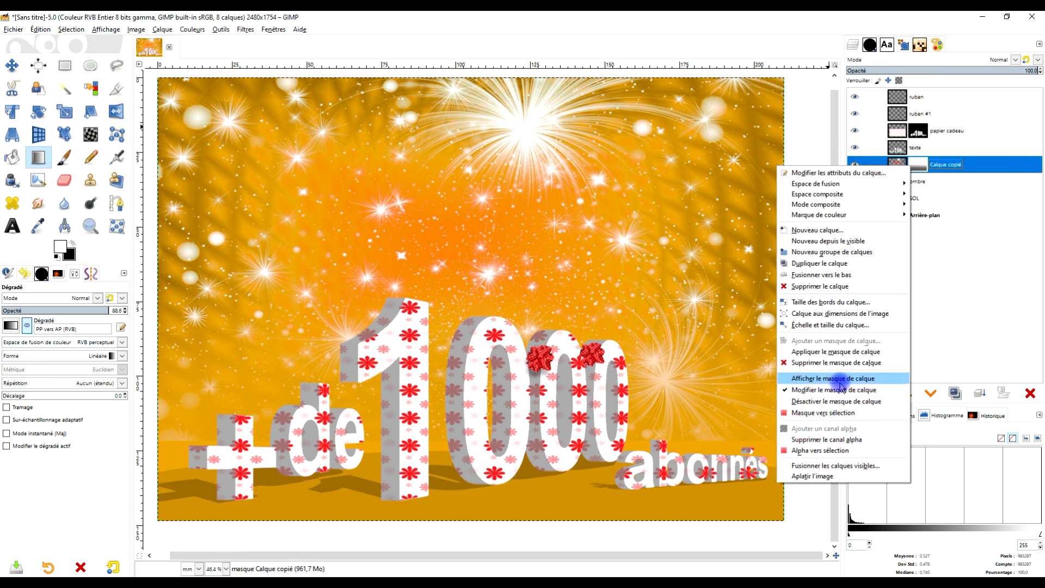
click(841, 381)
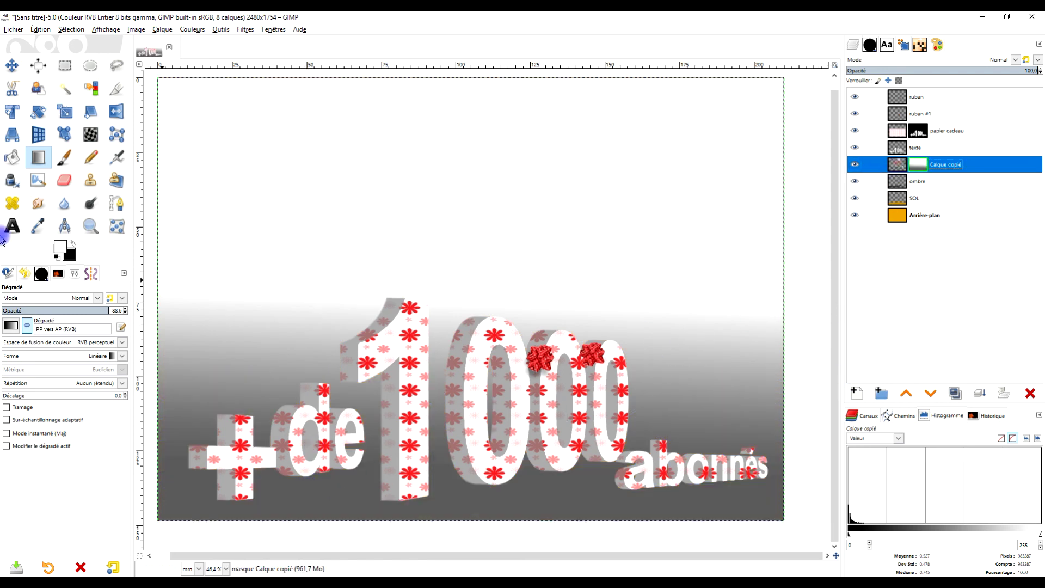
right_click(925, 165)
click(871, 379)
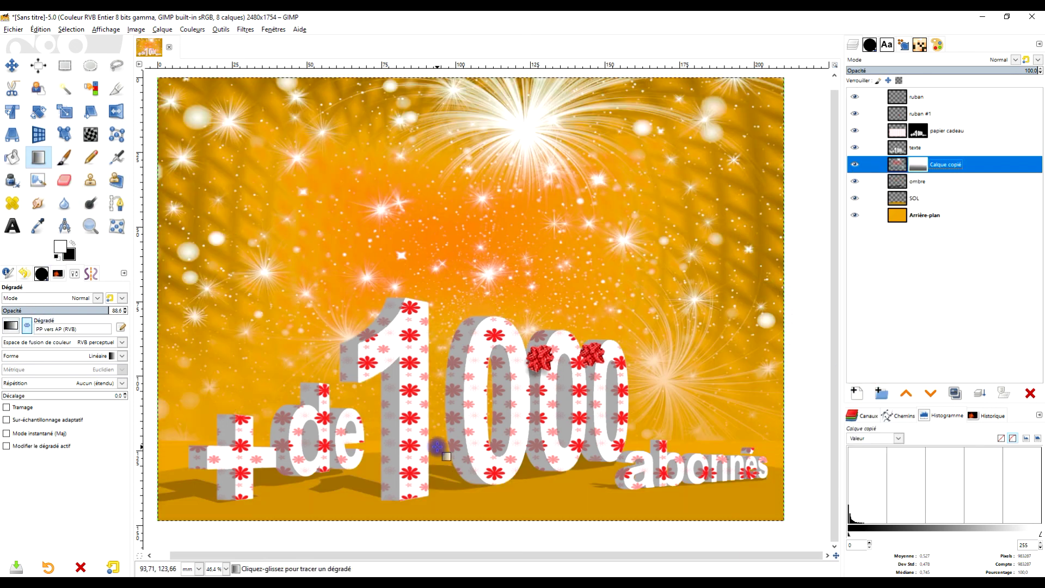
Redraw a short vertical gradient near the text base on the fireworks mask and commit it
drag(442, 464, 443, 417)
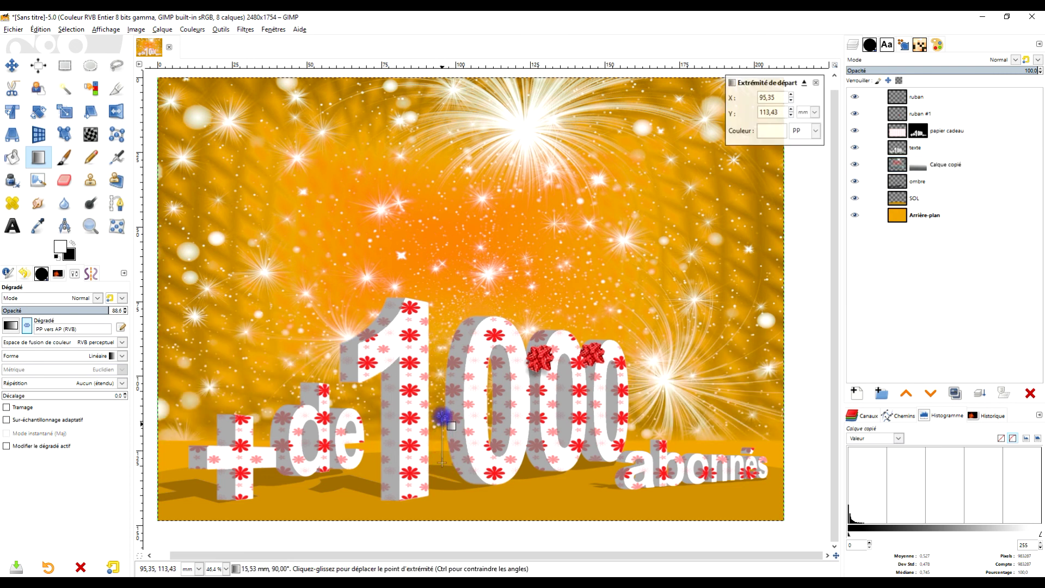
drag(442, 464, 444, 441)
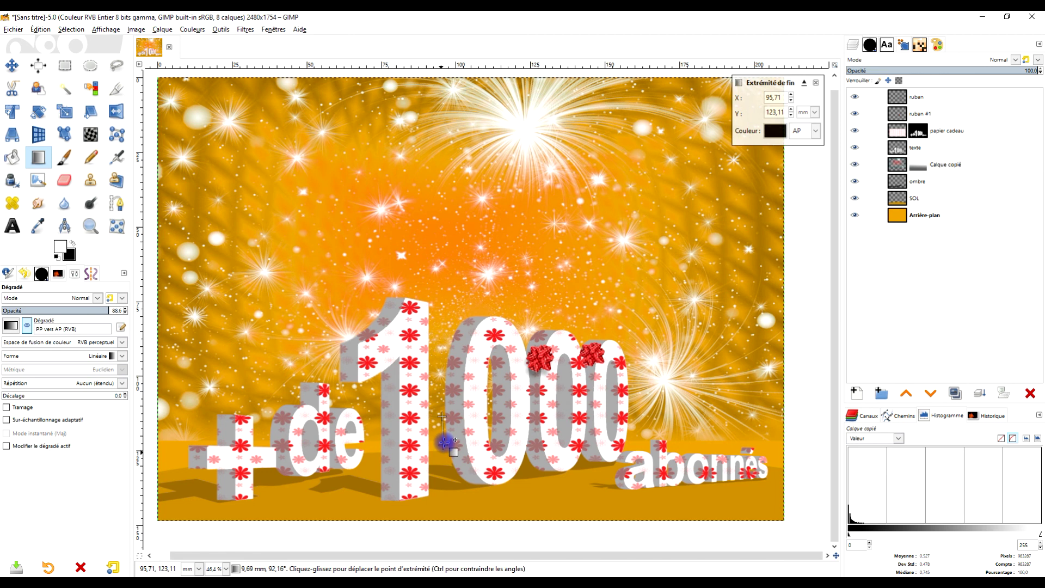
mouse_move(445, 437)
mouse_down()
mouse_move(443, 459)
mouse_move(455, 440)
mouse_up()
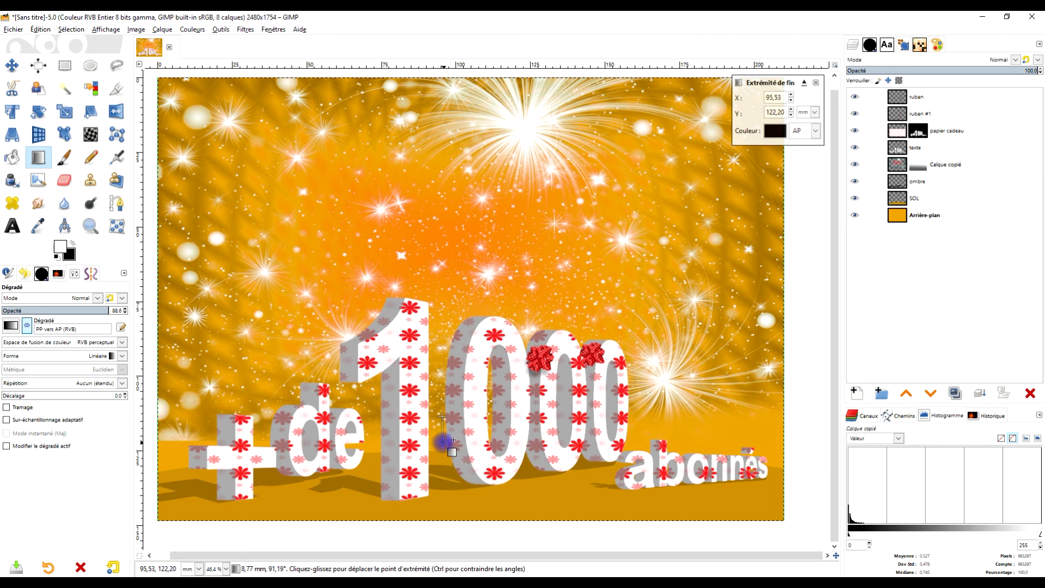
drag(456, 442, 452, 442)
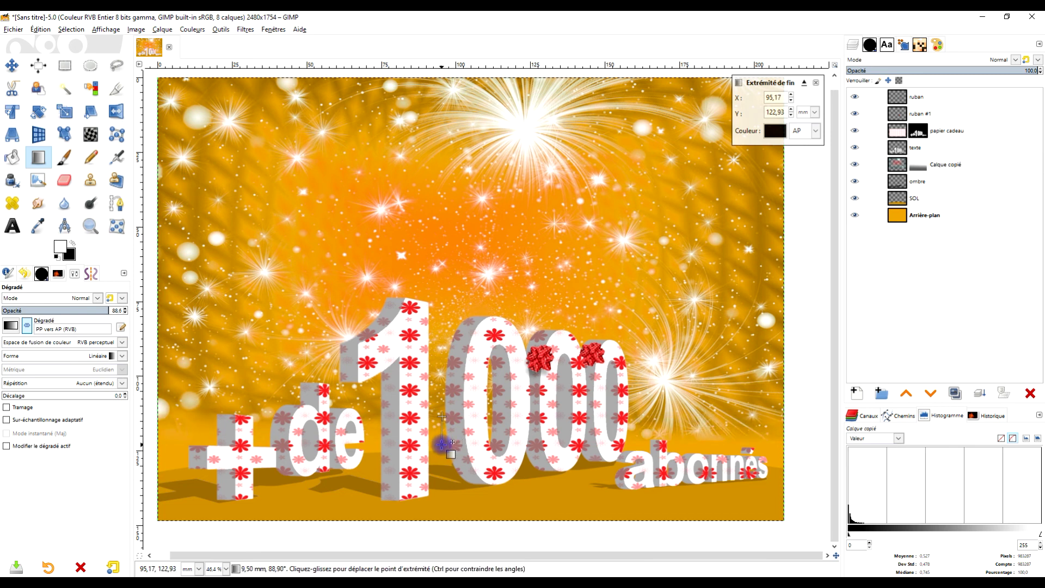
key(Return)
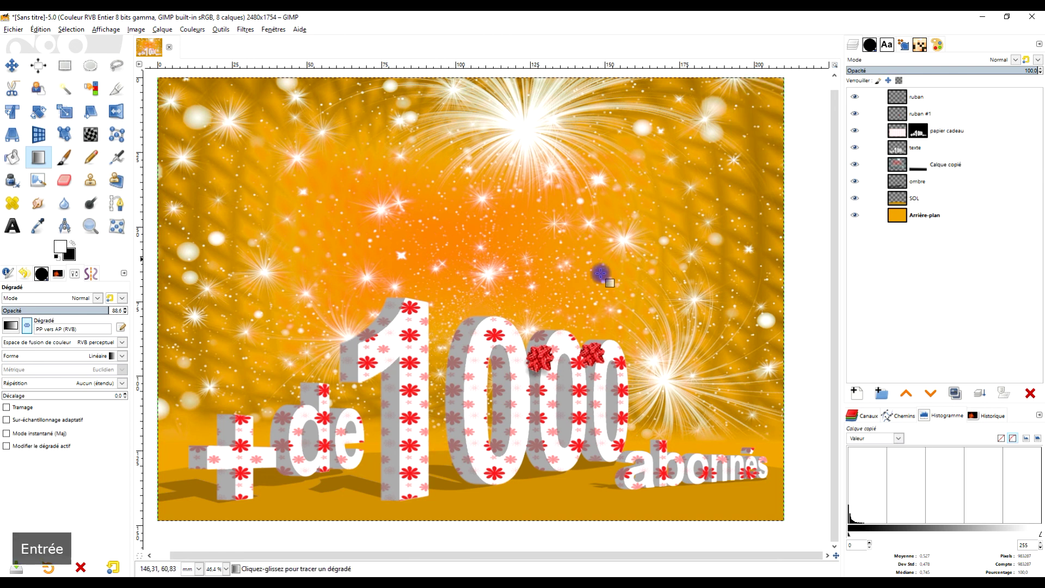
ctrl+scroll(566, 310, down, 2)
ctrl+scroll(563, 308, up, 2)
ctrl+scroll(561, 309, down, 1)
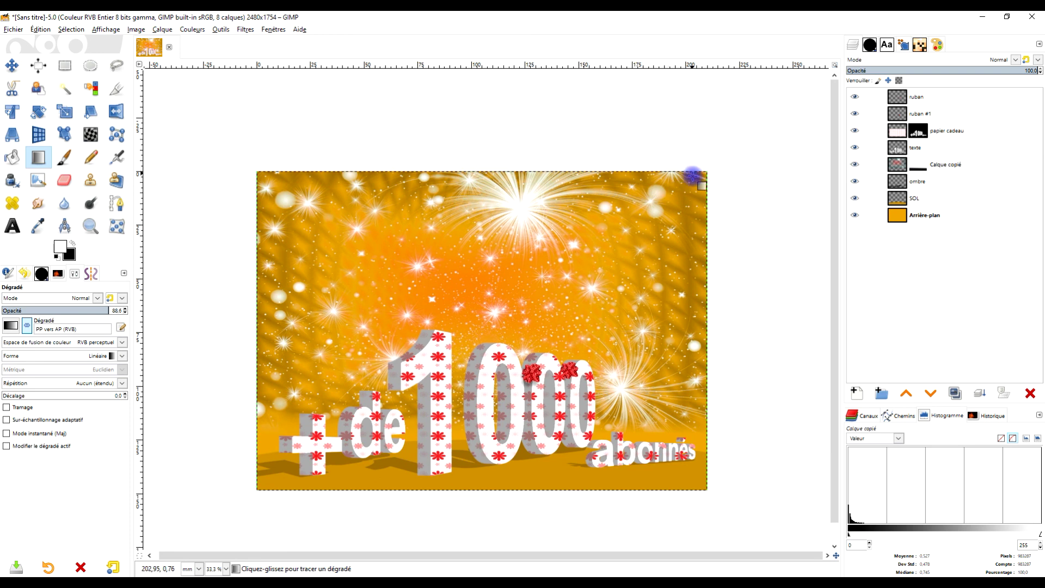
Fit Calque copié to image size, then scale it taller by pulling its bottom edge down
click(901, 166)
right_click(901, 166)
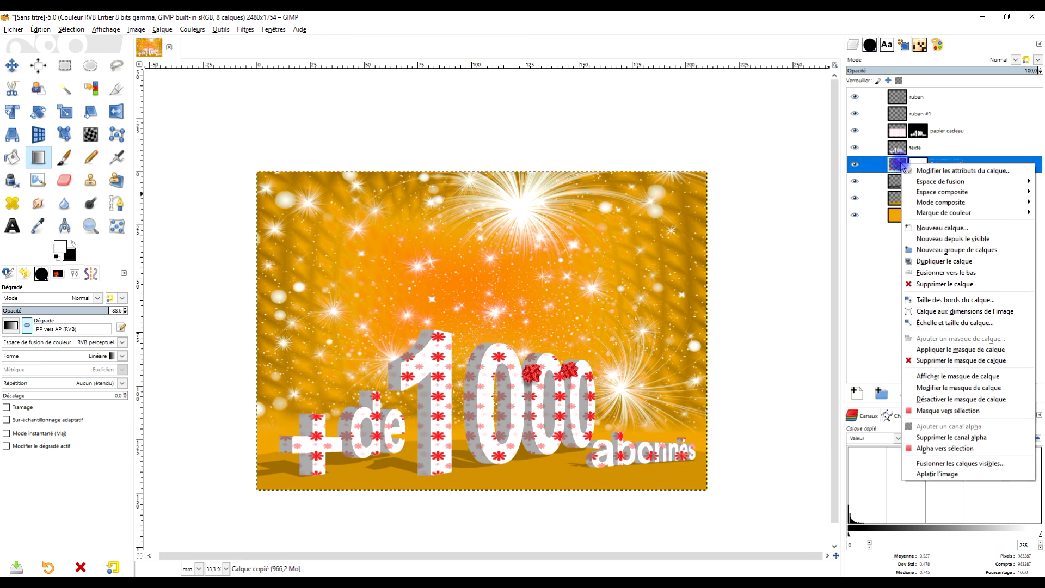
click(987, 316)
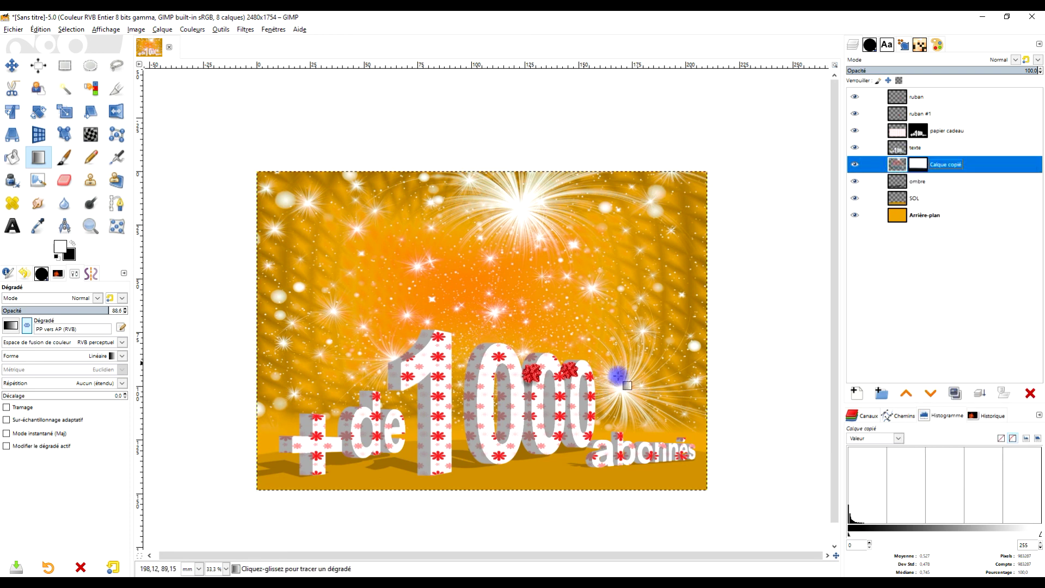
click(66, 114)
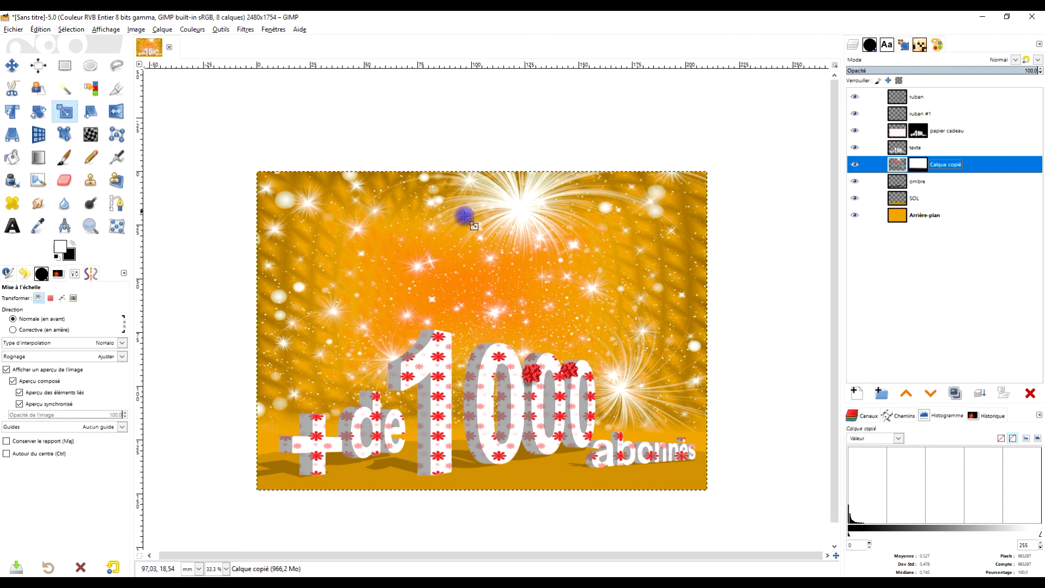
click(451, 230)
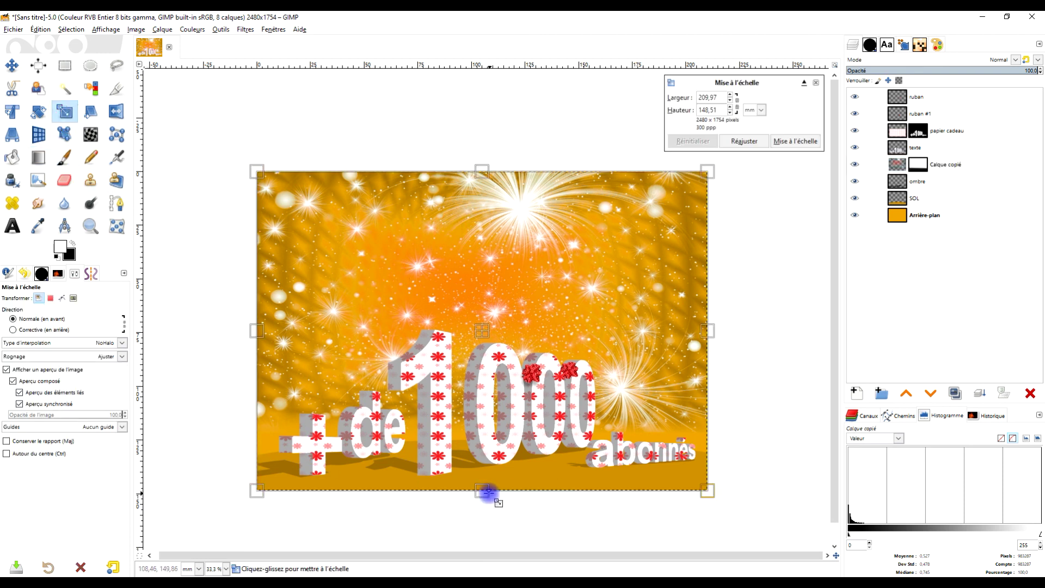
drag(486, 509, 469, 492)
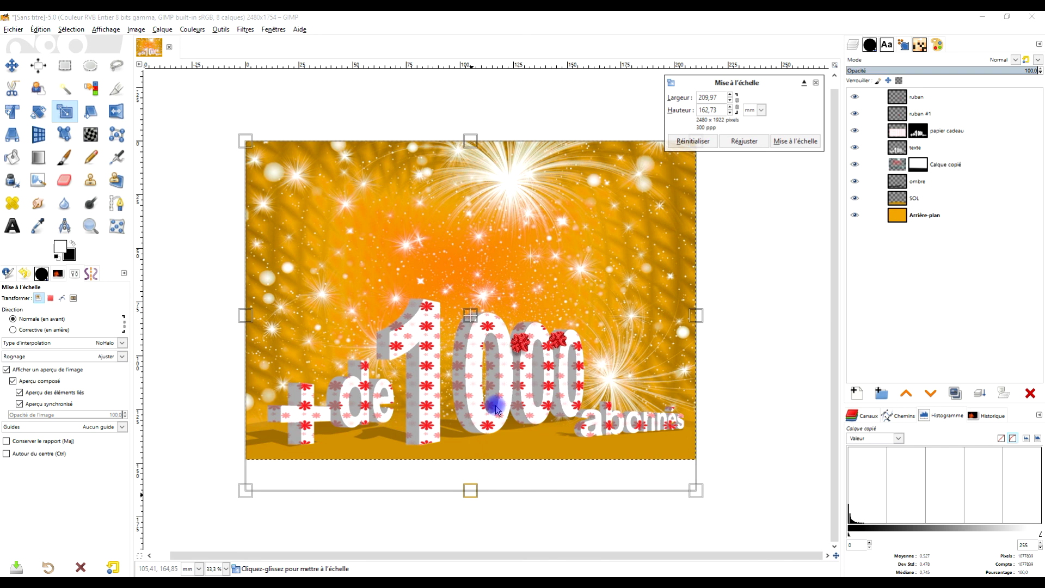
click(727, 144)
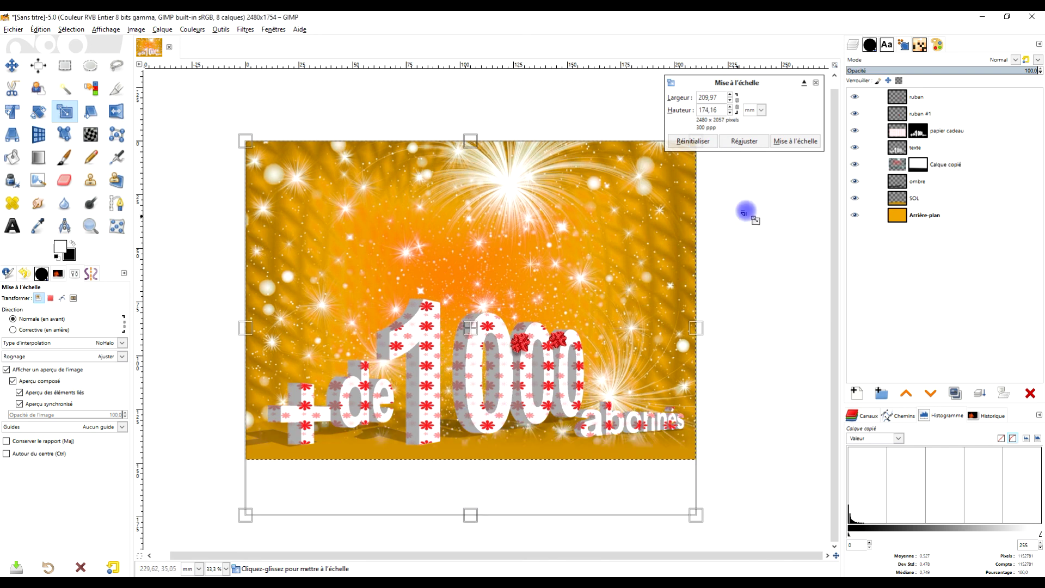
click(793, 142)
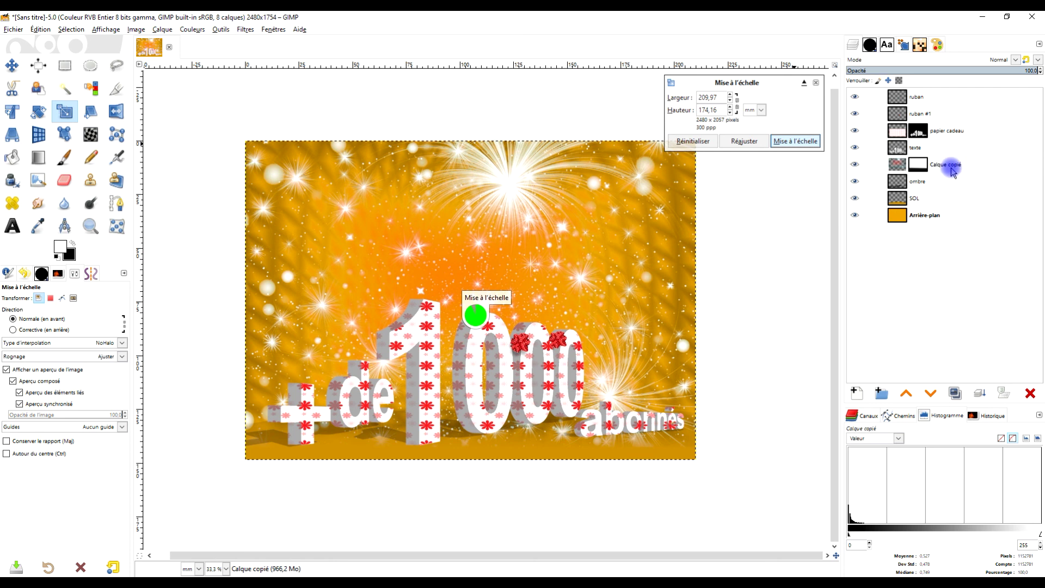
Trim Calque copié back to the image size and select its layer mask
right_click(911, 164)
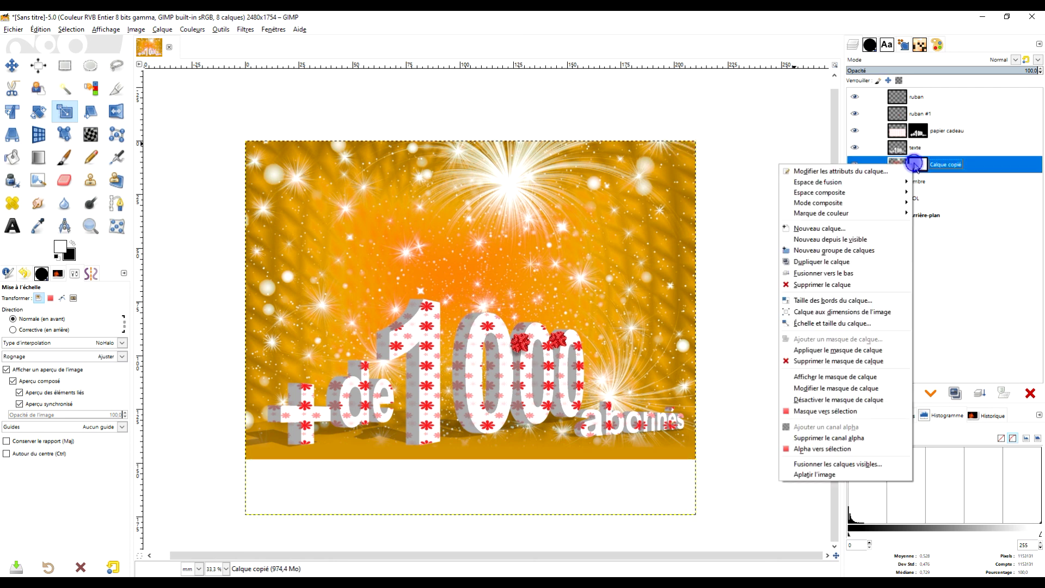
click(882, 311)
click(917, 165)
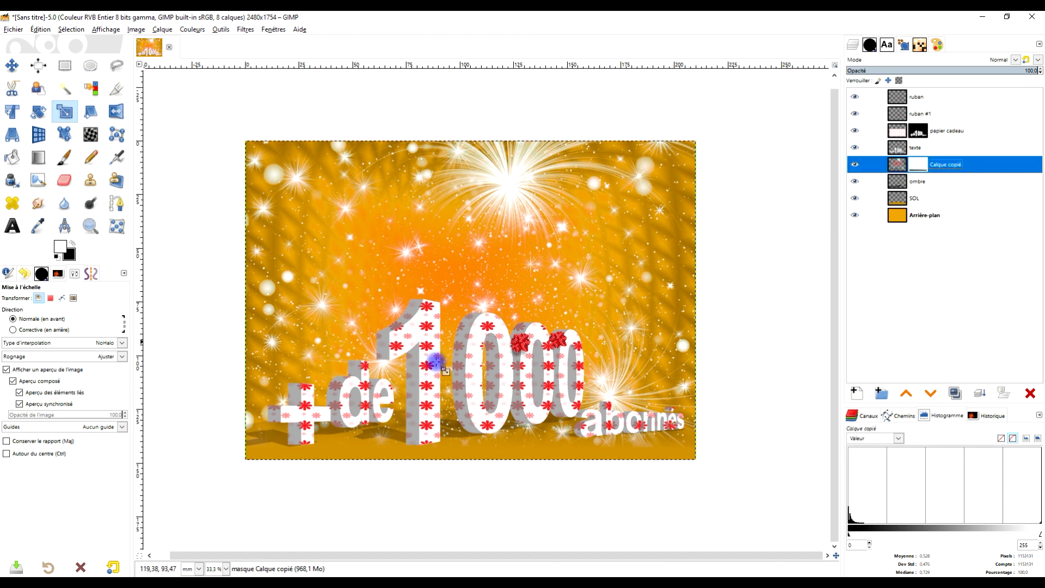
scroll(508, 455, up, 1)
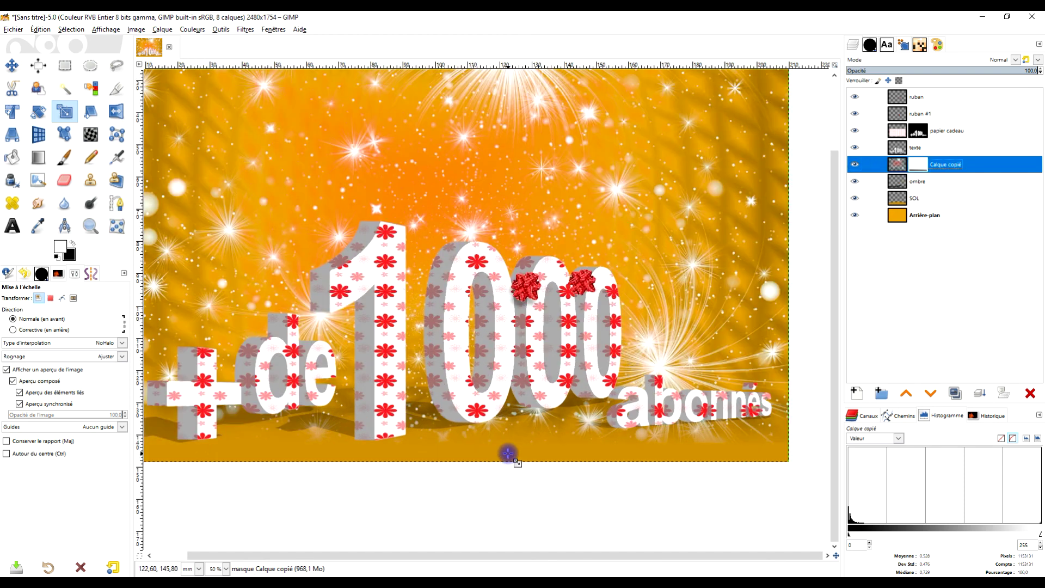
scroll(464, 439, down, 1)
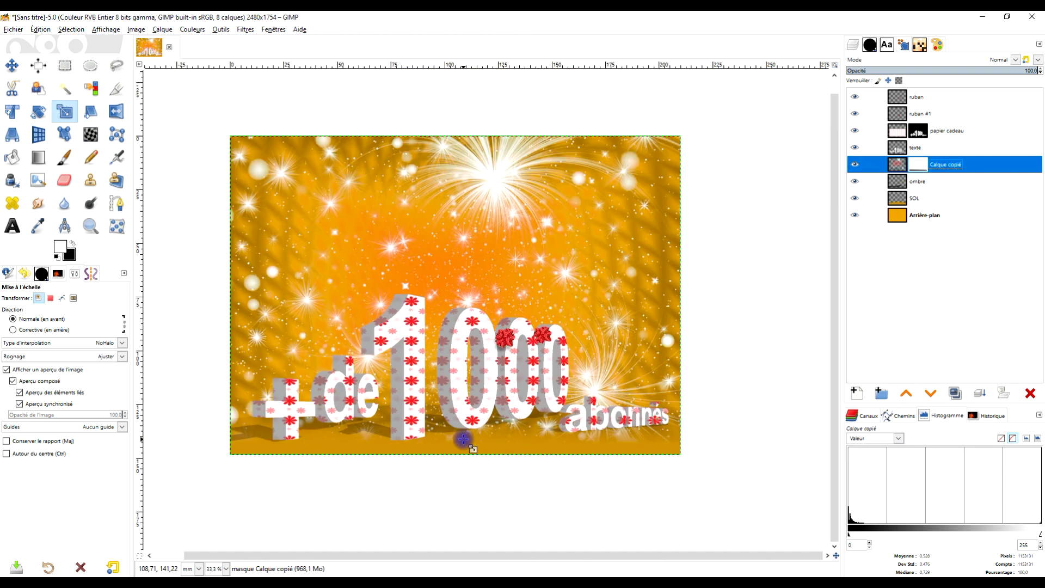
Draw a new vertical gradient on the fireworks mask just above the ground, then zoom to fit the image
click(38, 158)
drag(451, 432, 451, 381)
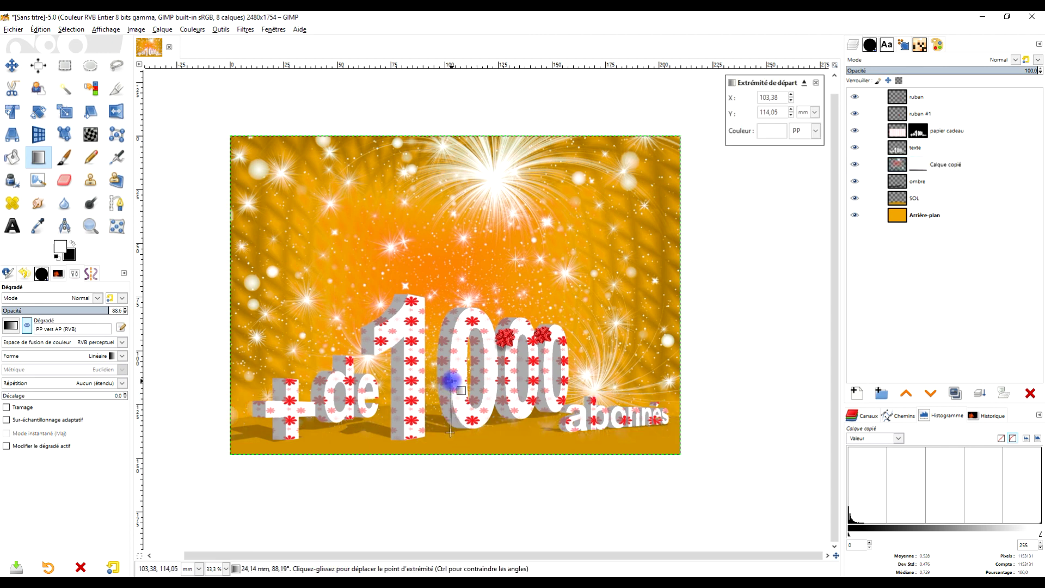
drag(451, 381, 449, 369)
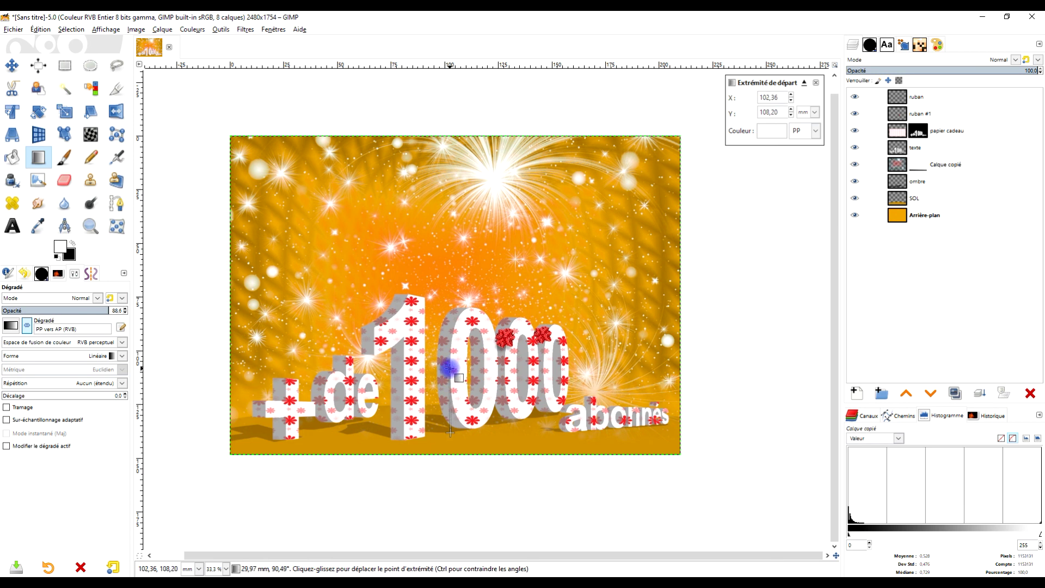
drag(451, 433, 454, 419)
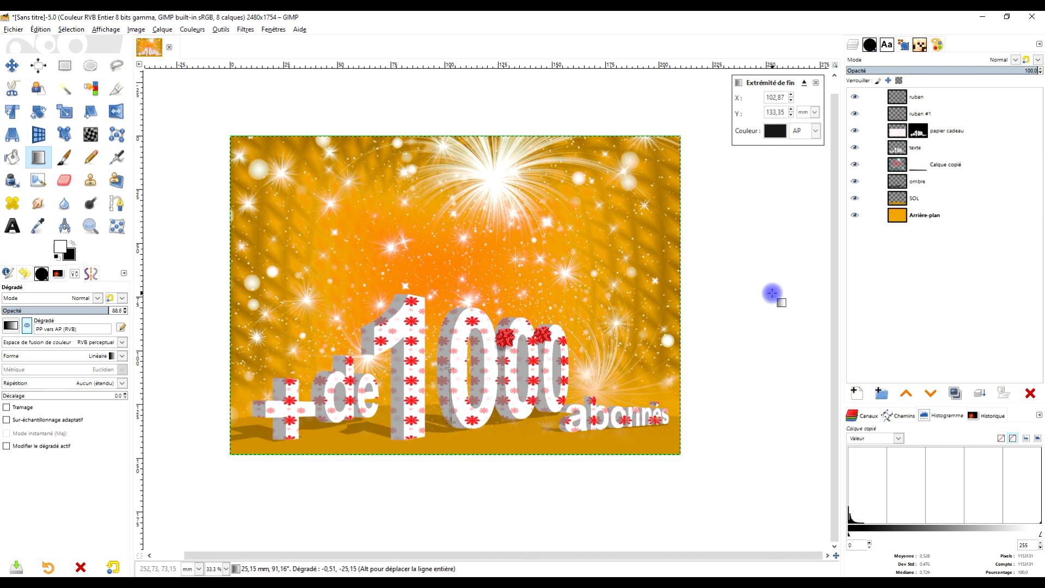
key(Return)
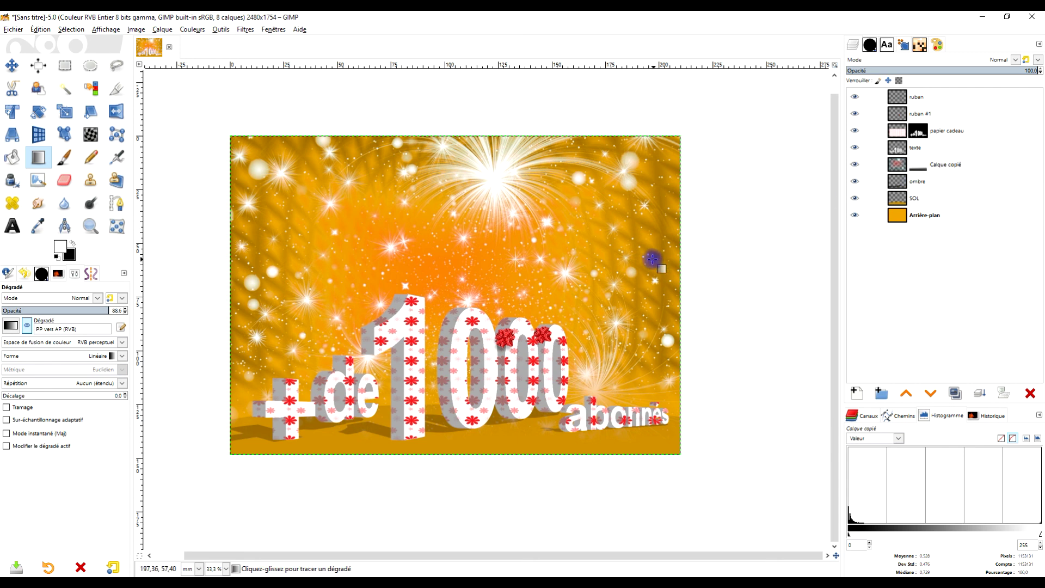
click(91, 226)
drag(226, 132, 690, 469)
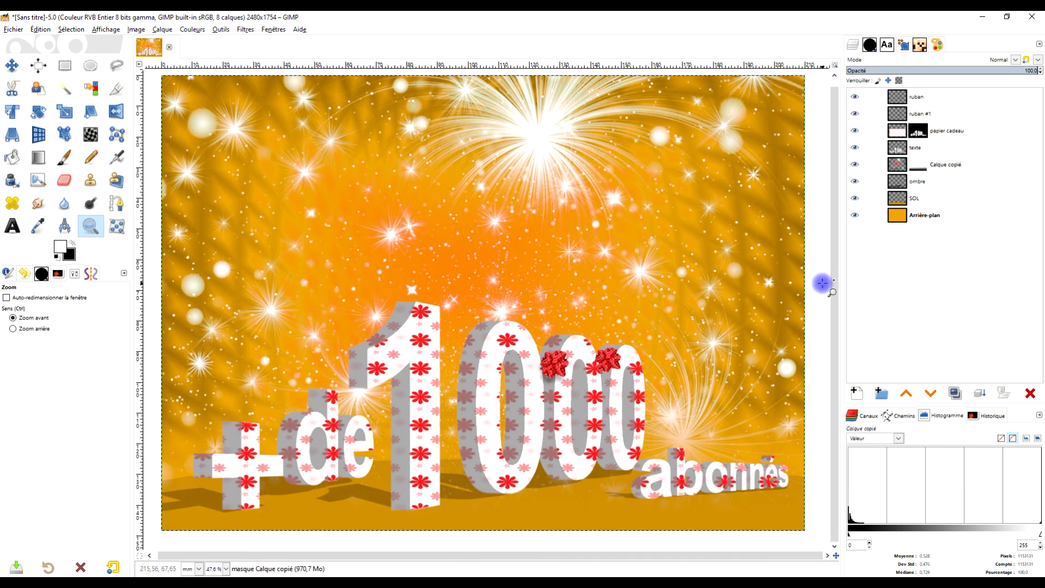